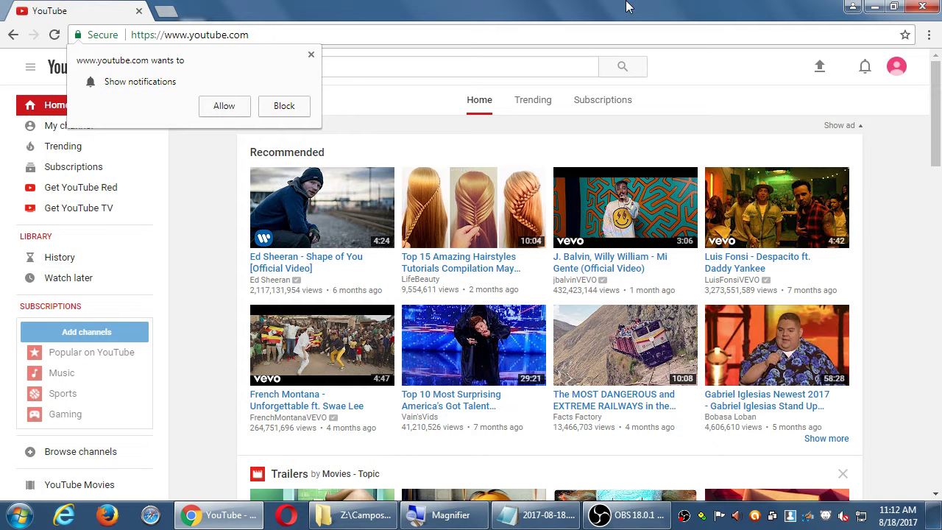
Block YouTube's request to show notifications and display the signed-in account's options
left_click(284, 110)
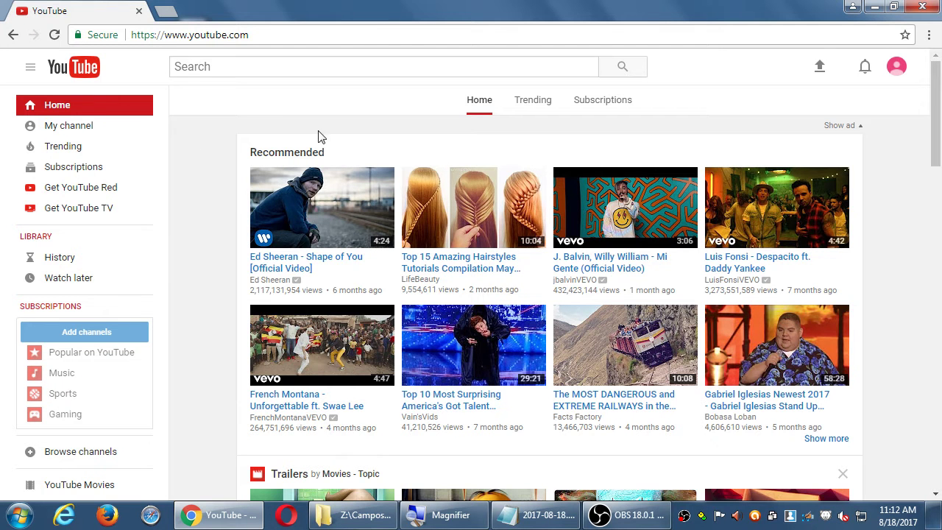
left_click(897, 68)
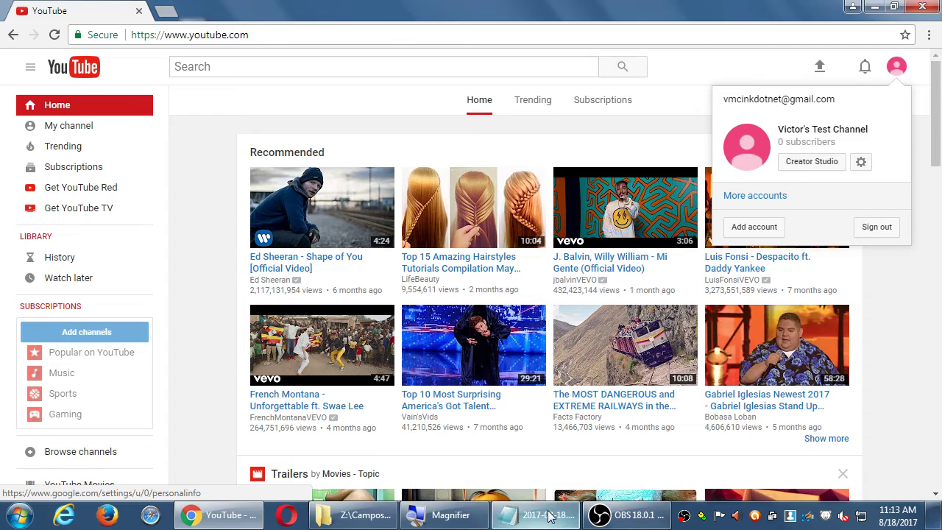
Switch to the Notepad notes and add the heading "YouTube is used as a Consumer or a Creator" after a blank line
left_click(528, 515)
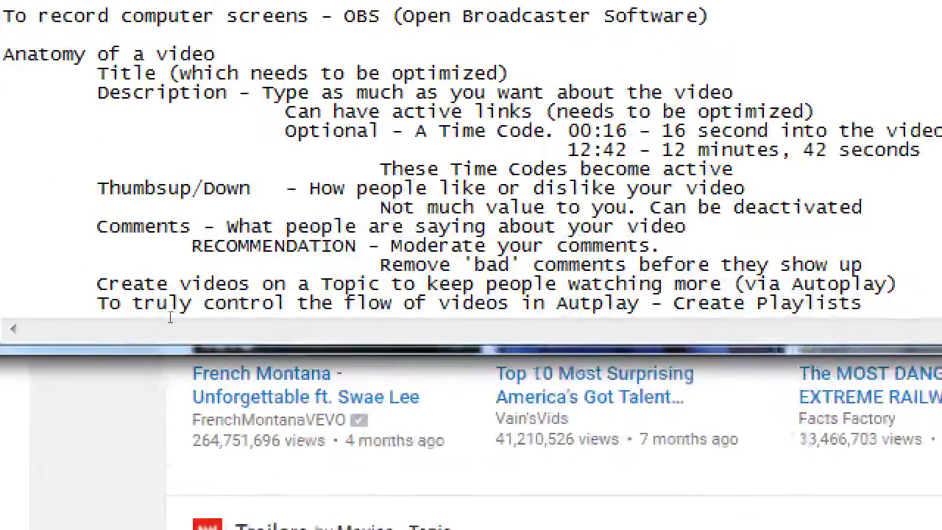
key("Return")
key("Return")
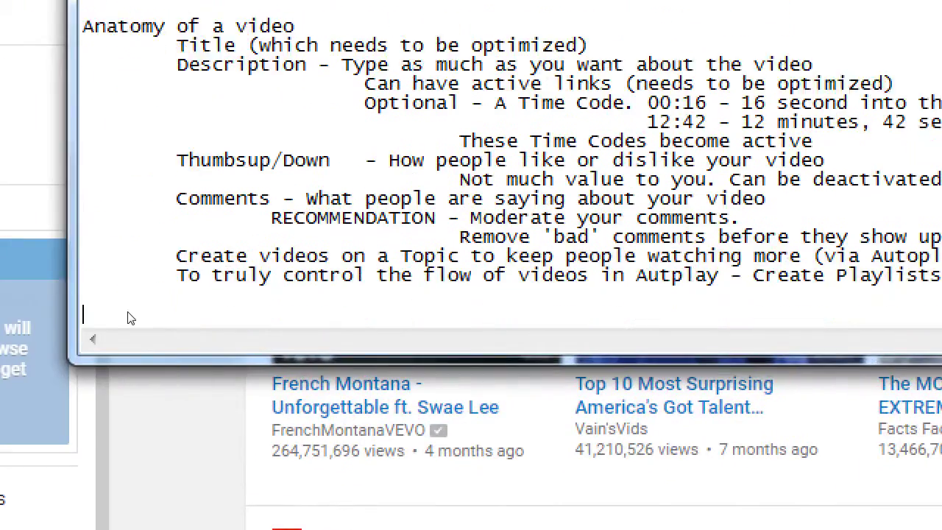
type("YouTube is a")
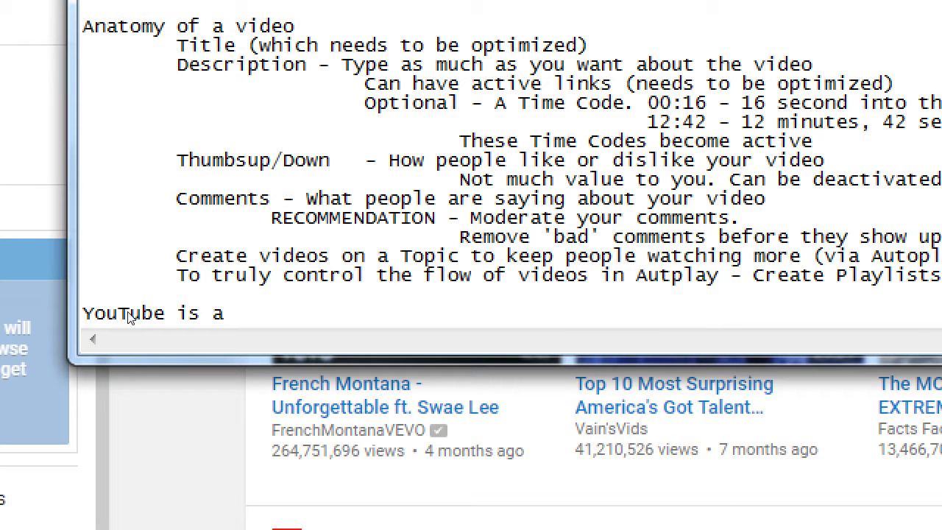
key("BackSpace")
type("used as a Consumer")
key("BackSpace")
key("BackSpace")
type("mer or a Cree")
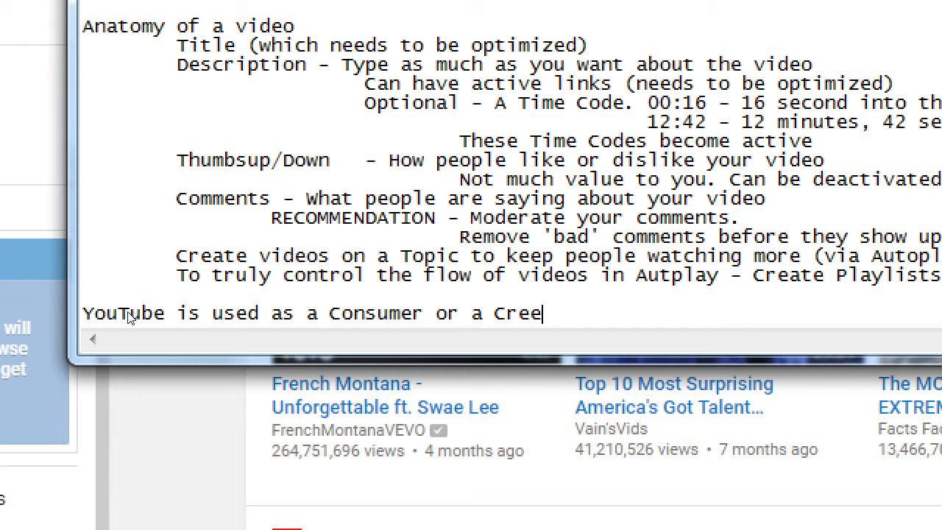
key("BackSpace")
type("ator")
Add an indented line under the heading reading "A Consumer - default: Watch videos. Comment on videos."
key("Return")
key("Tab")
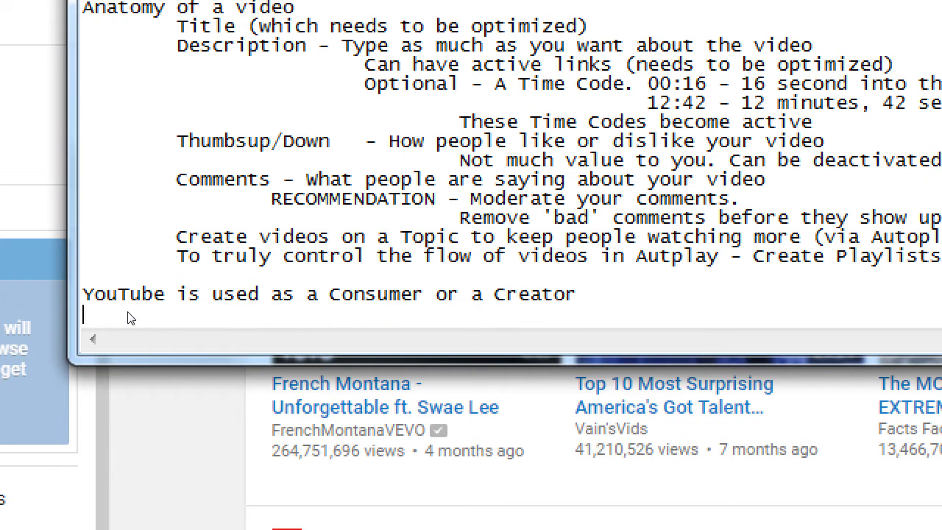
type("A Consu")
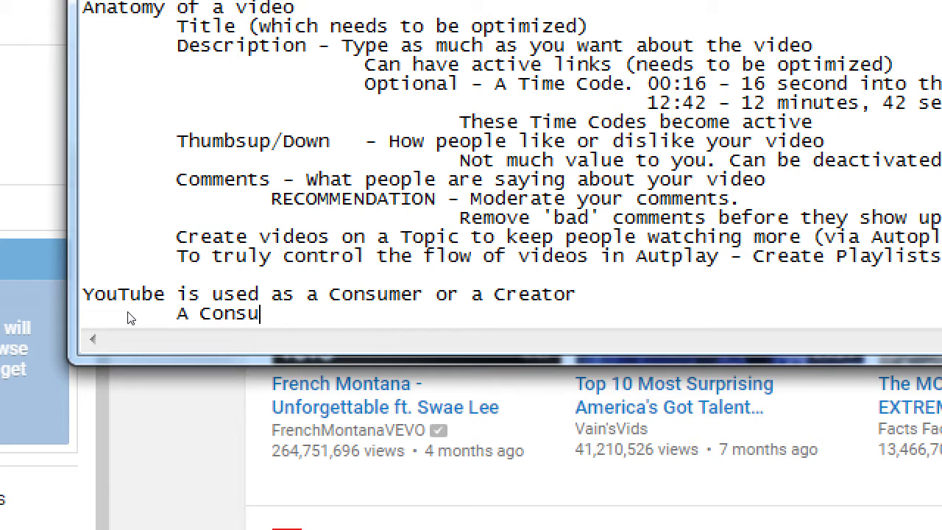
type("mer - defau")
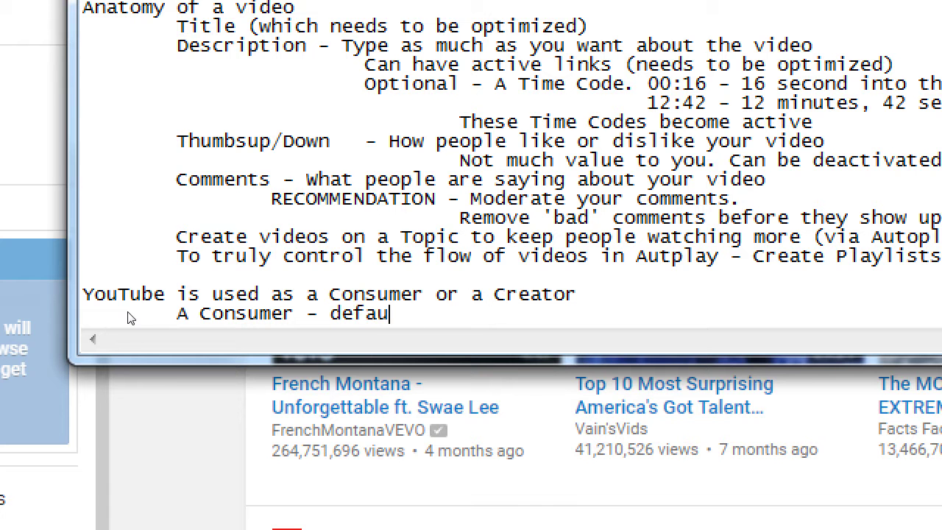
type("lt: Watch vide")
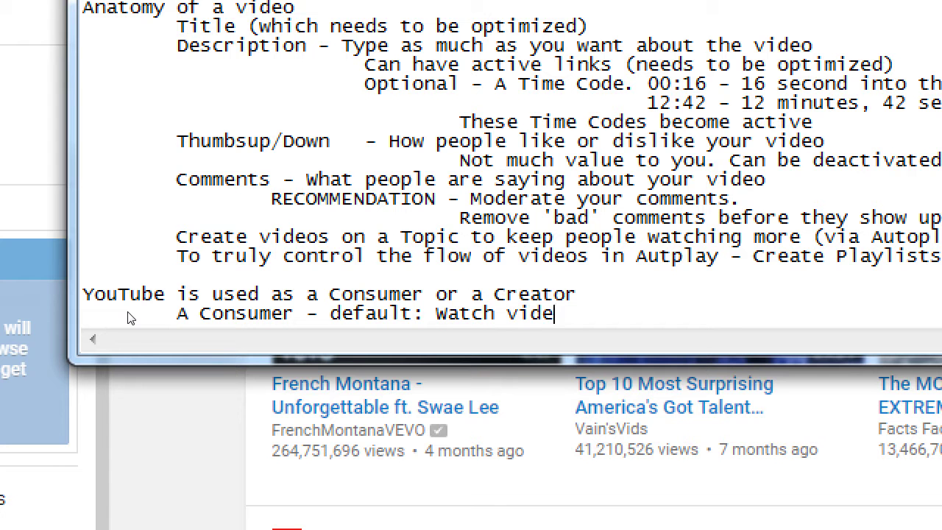
type("os. Comment on videos.")
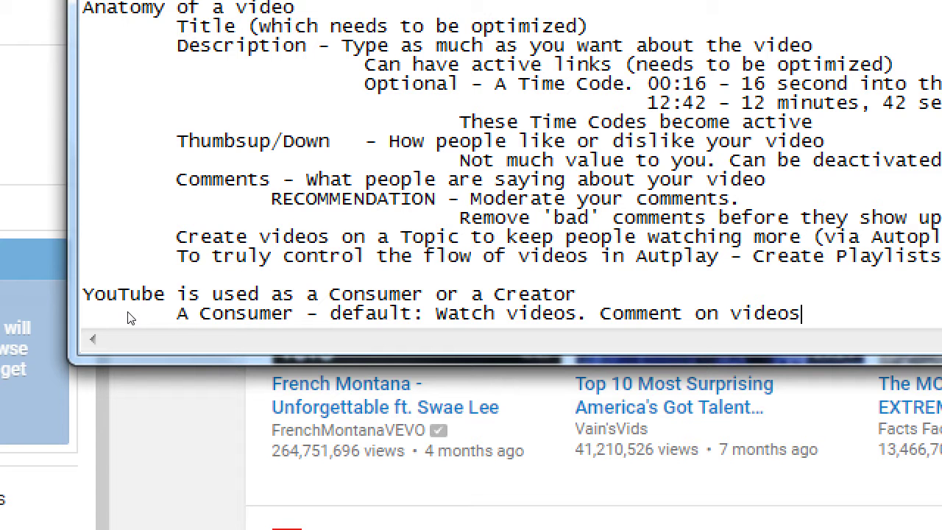
Add a second indented line reading "A Creator - You upload videos. Check stats. Make money."
key("Return")
key("Tab")
type("A C")
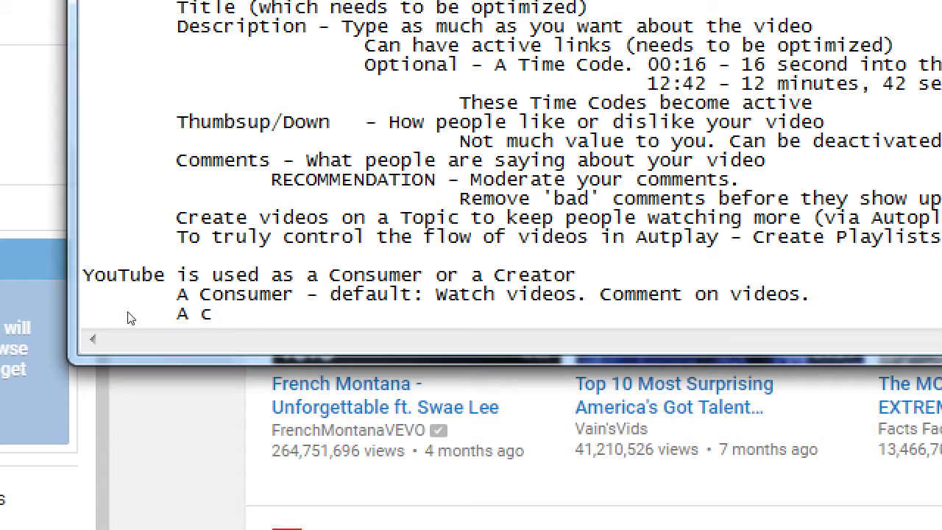
key("BackSpace")
type("Creator - You pu")
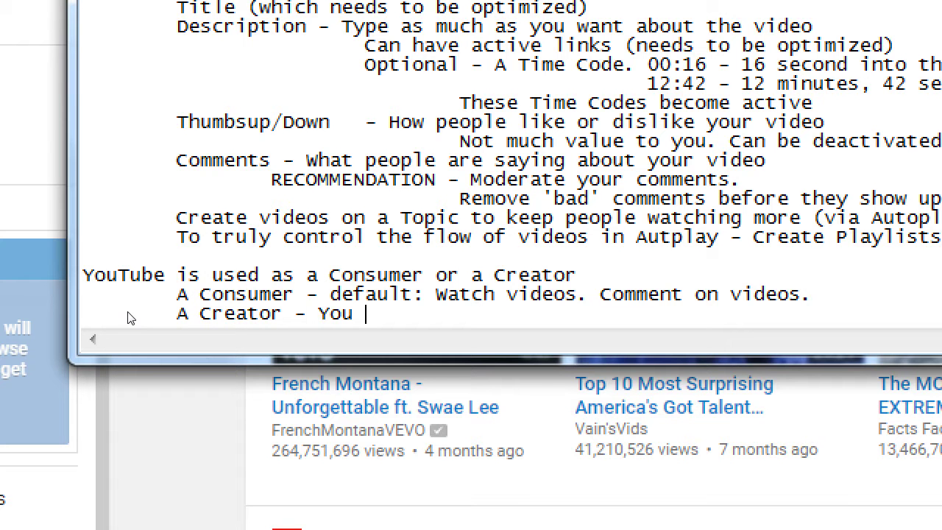
key("BackSpace")
key("BackSpace")
type("upload videos")
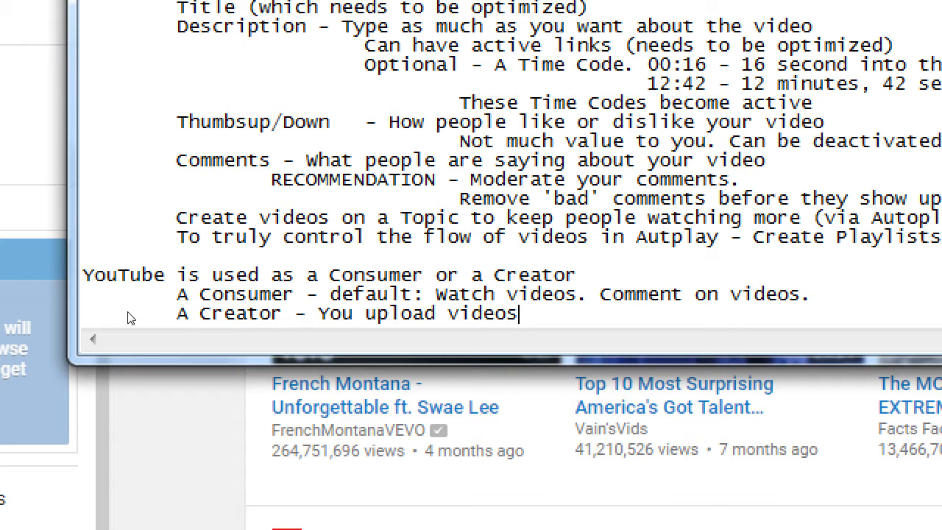
type(". Check stats. Make money")
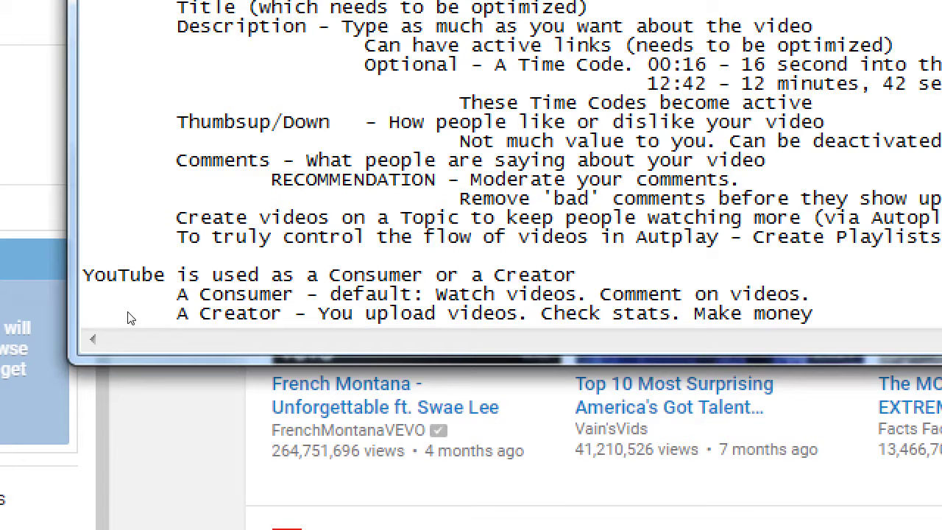
type(".")
Return from the notes to YouTube in Chrome and open the channel's Creator Studio dashboard
key("super+minus")
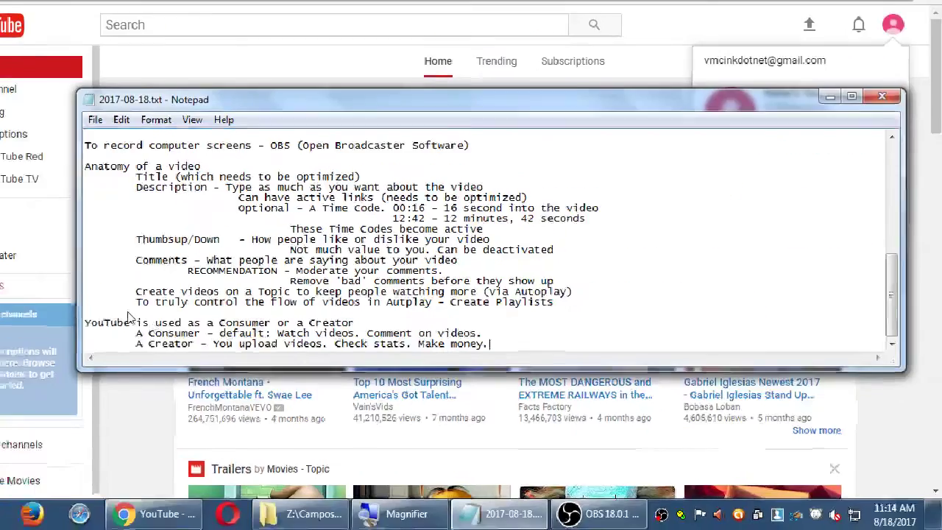
left_click(819, 5)
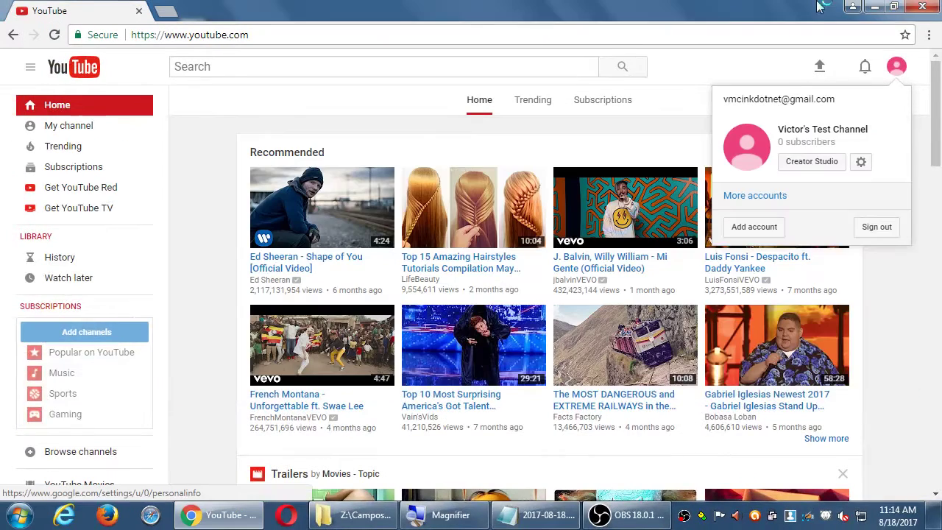
left_click(898, 68)
left_click(900, 69)
left_click(898, 69)
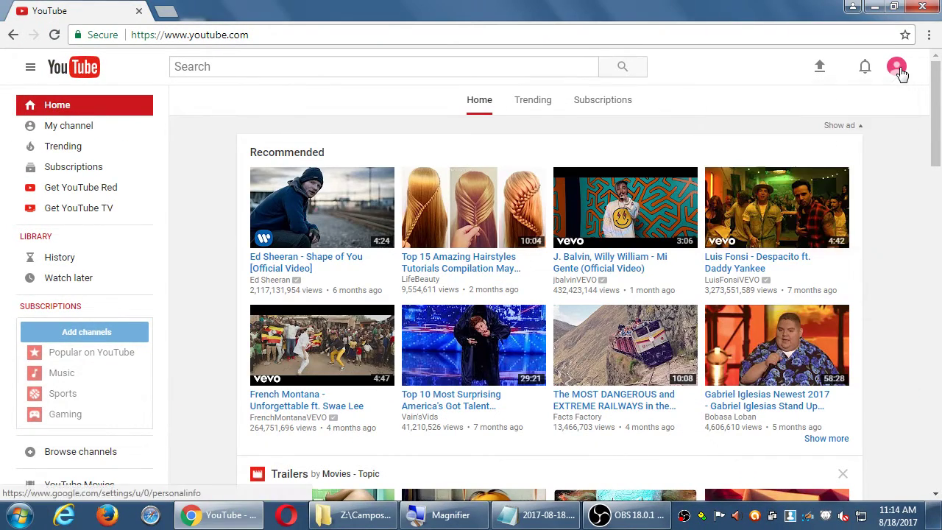
left_click(898, 69)
left_click(898, 69)
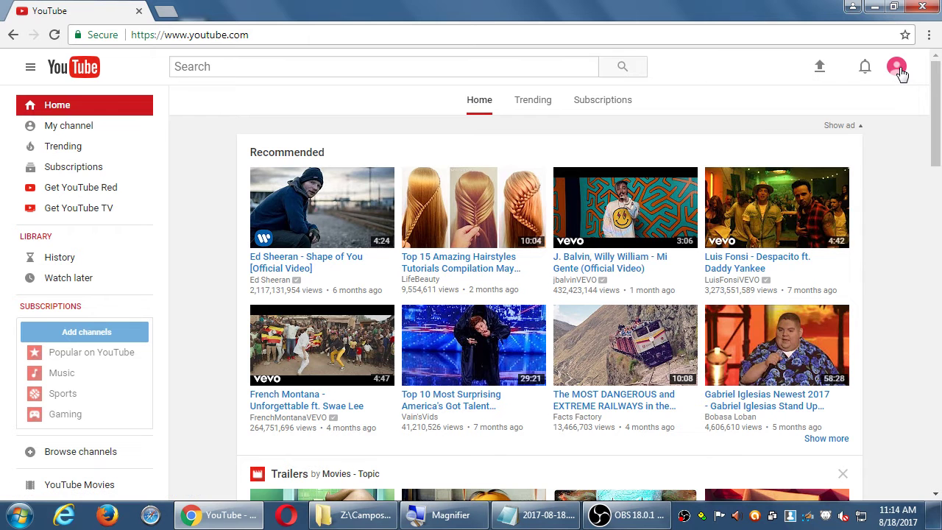
left_click(898, 68)
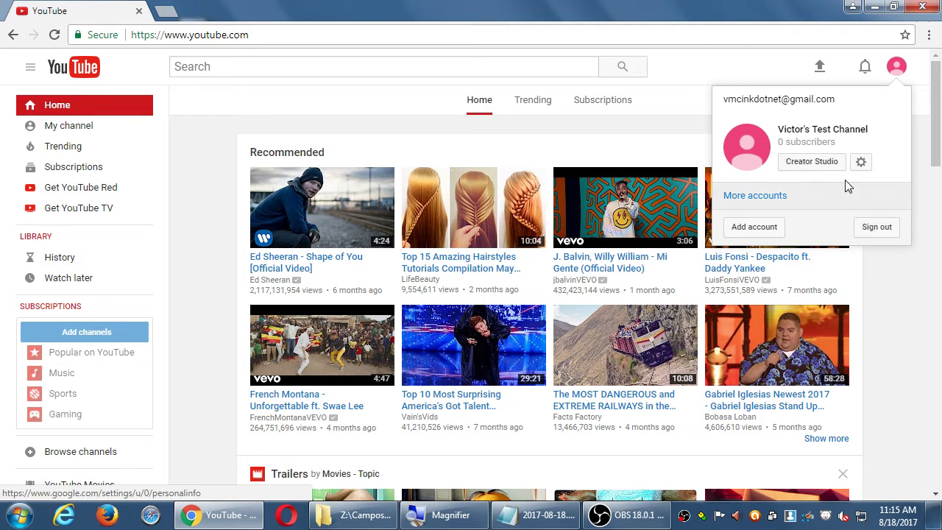
left_click(898, 71)
left_click(898, 71)
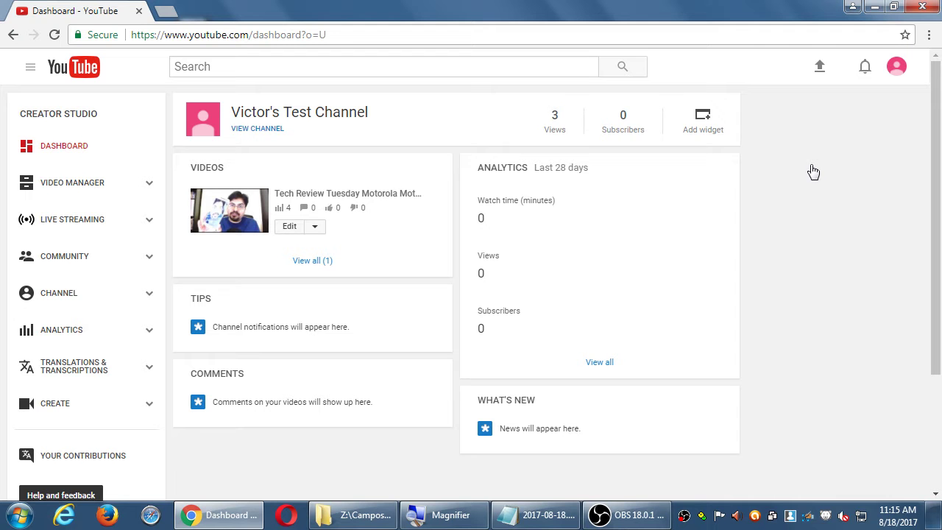
Permanently delete the video "Tech Review Tuesday Motorola Moto G4" in the Video Manager
left_click(315, 228)
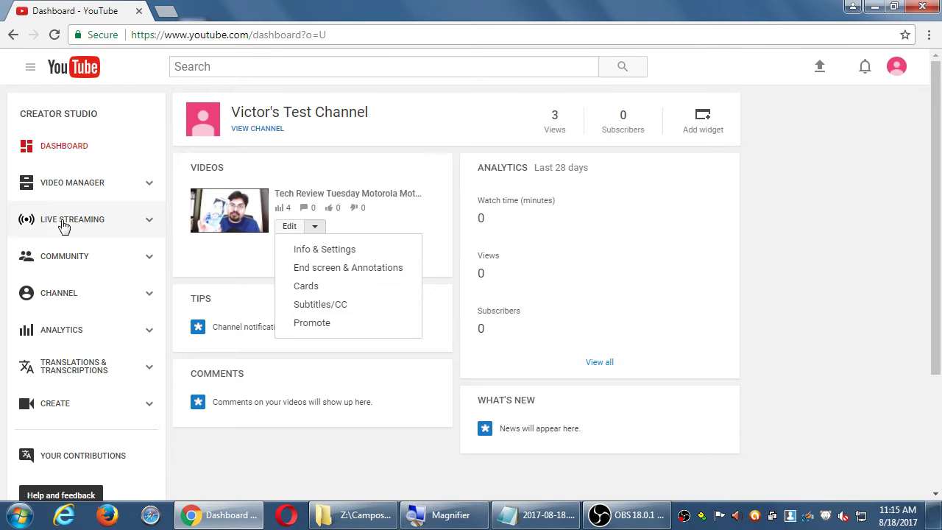
left_click(52, 188)
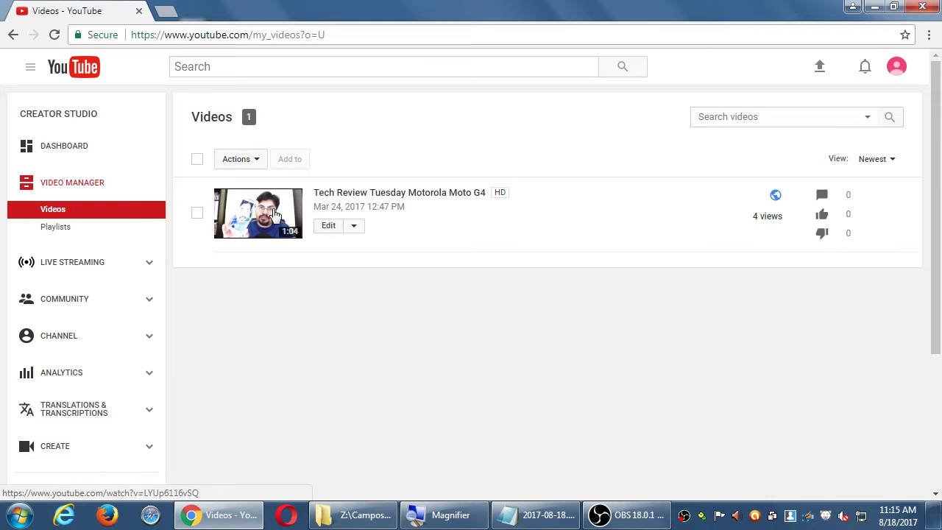
left_click(354, 227)
left_click(362, 395)
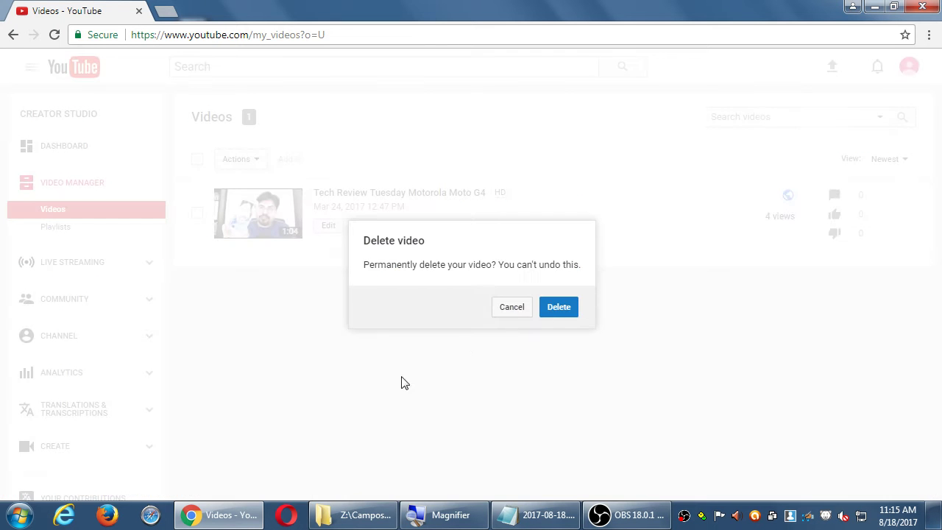
left_click(560, 309)
View the dashboard, go back to the YouTube home page and reopen Creator Studio from the account options
left_click(63, 145)
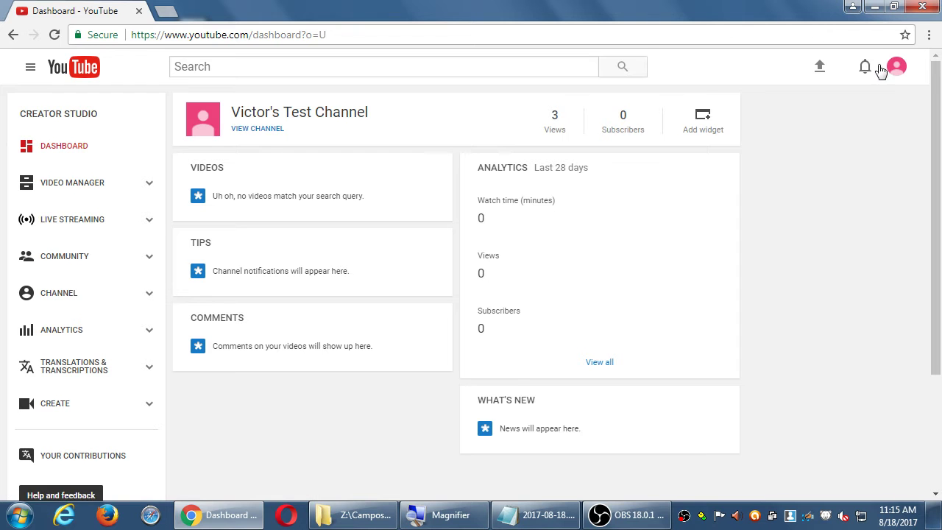
left_click(900, 72)
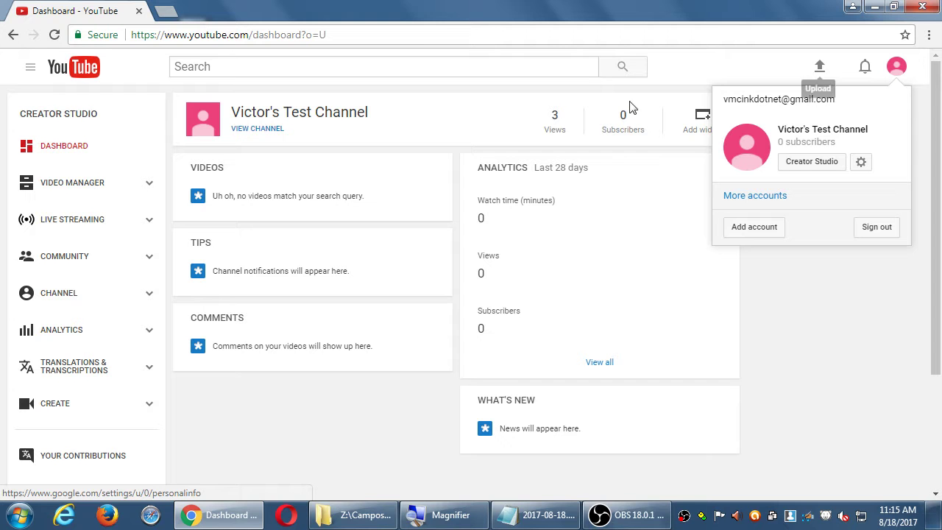
left_click(92, 71)
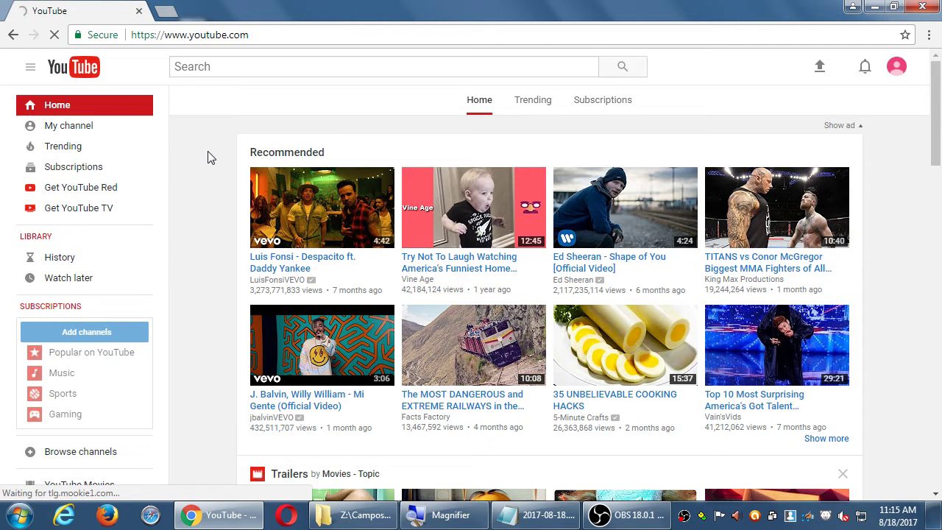
left_click(896, 69)
left_click(816, 168)
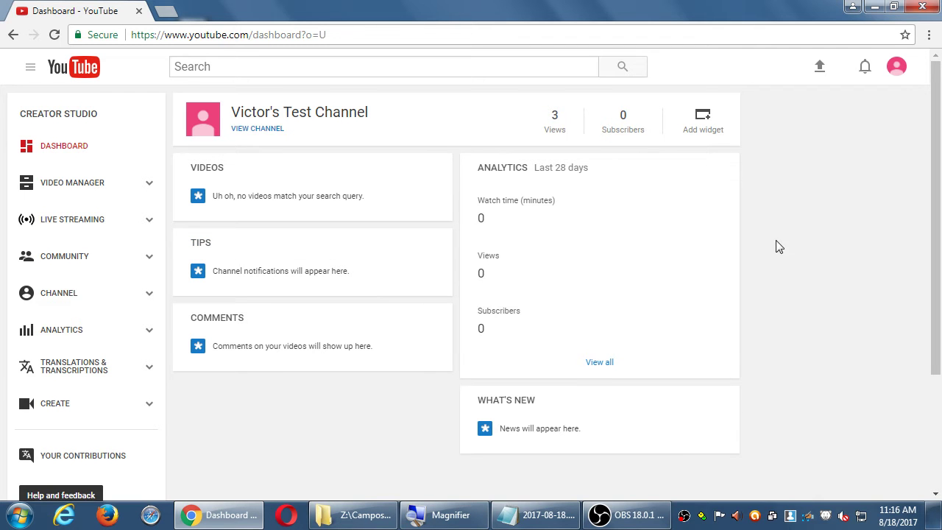
Examine the Video Manager's video list and the Live Streaming page in Creator Studio
left_click(56, 192)
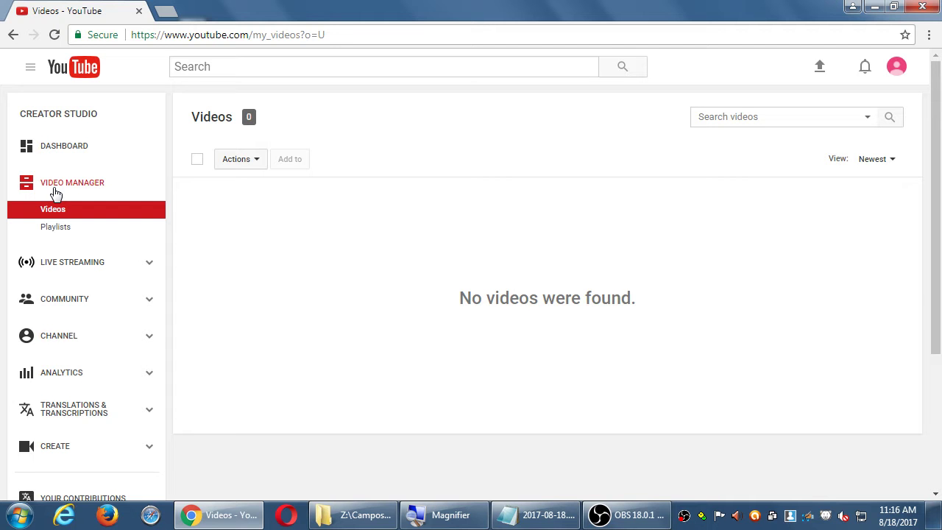
left_click(65, 270)
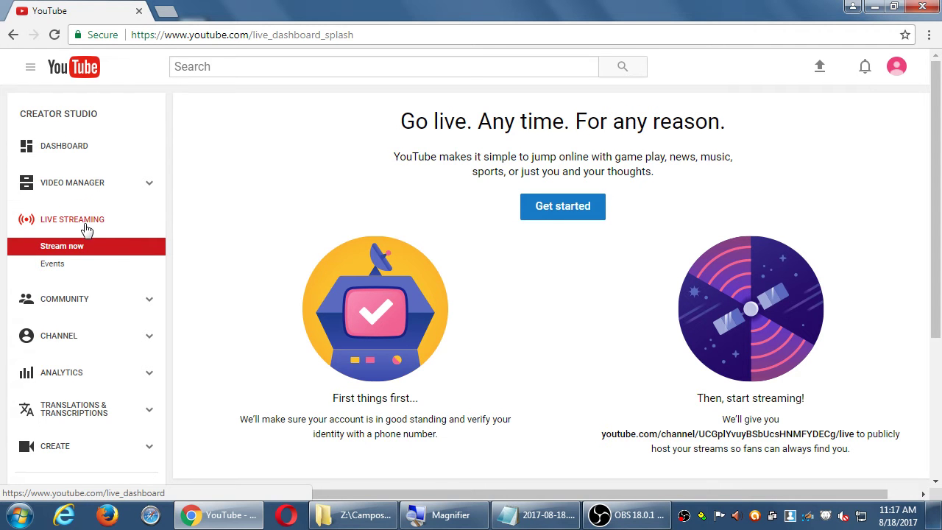
Examine the Community section's published, held-for-review and likely-spam comments, and view the Messages page
left_click(65, 302)
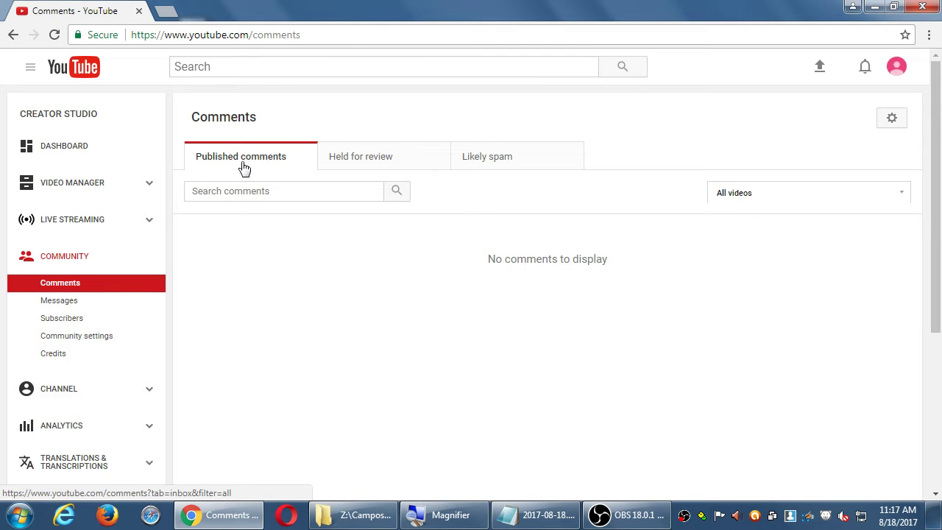
scroll(452, 326, "down", 1)
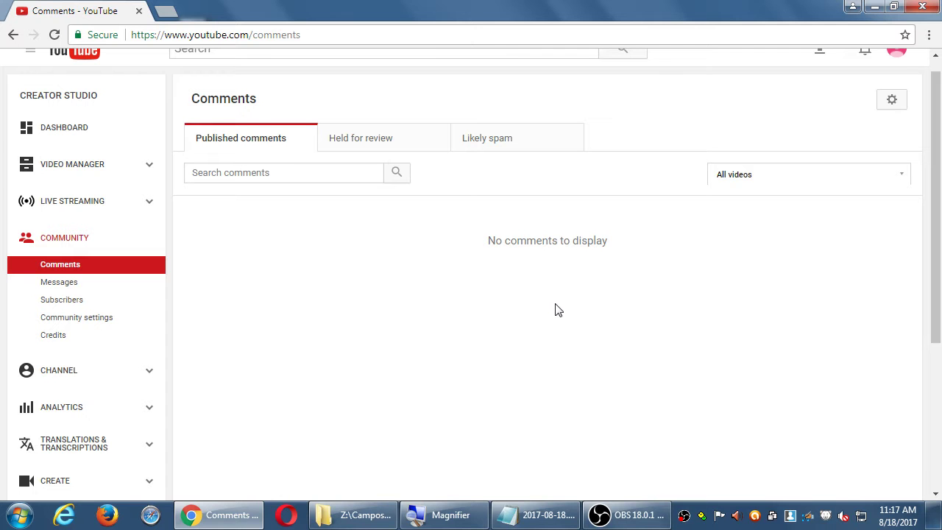
left_click(378, 145)
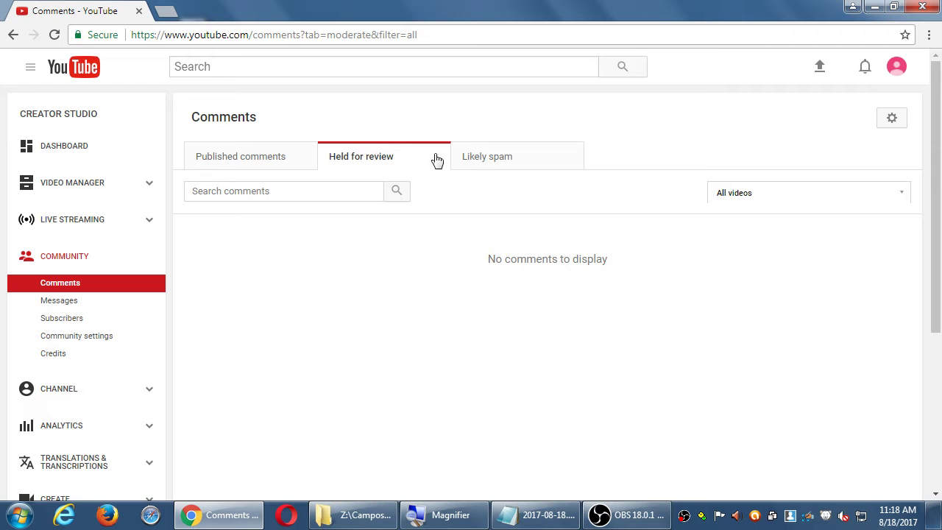
left_click(496, 164)
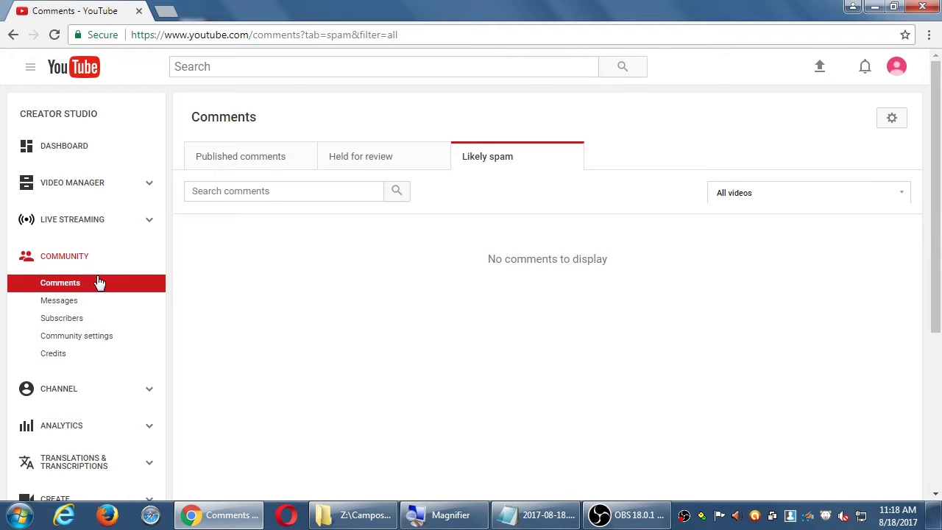
left_click(61, 306)
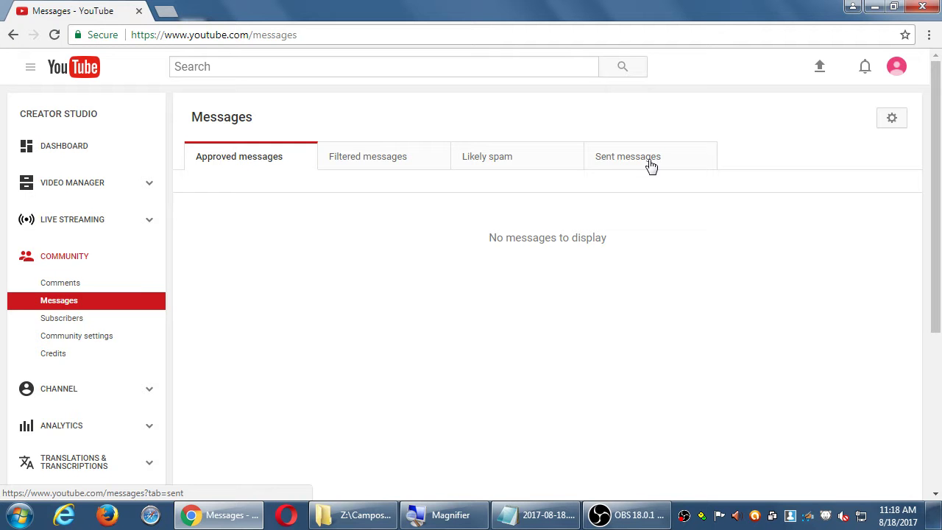
View the Subscribers page and the Community settings, looking at the moderators field that takes a channel URL
left_click(63, 324)
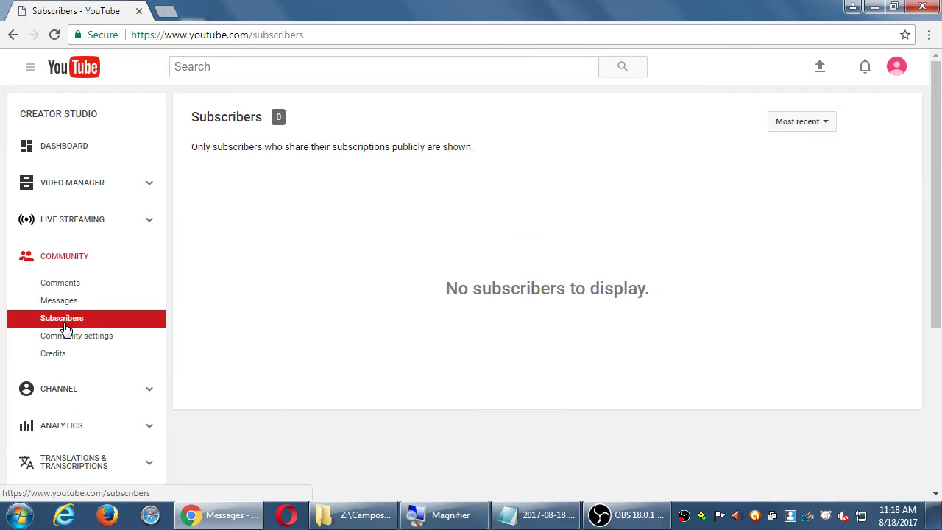
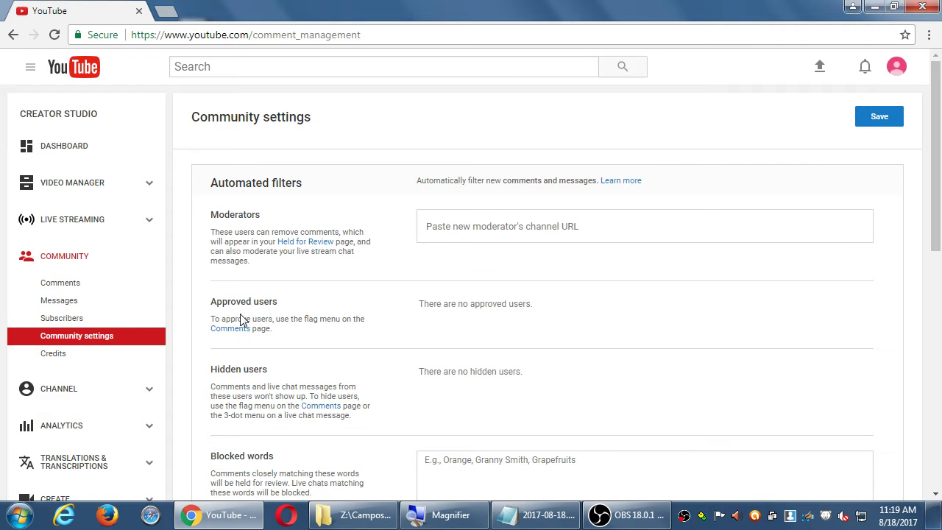
scroll(234, 324, "down", 4)
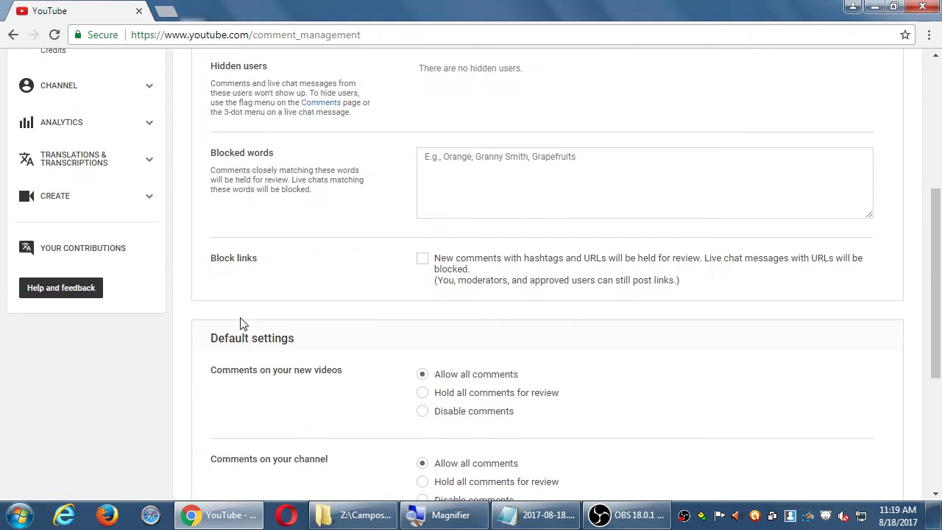
scroll(242, 323, "down", 4)
scroll(241, 320, "up", 8)
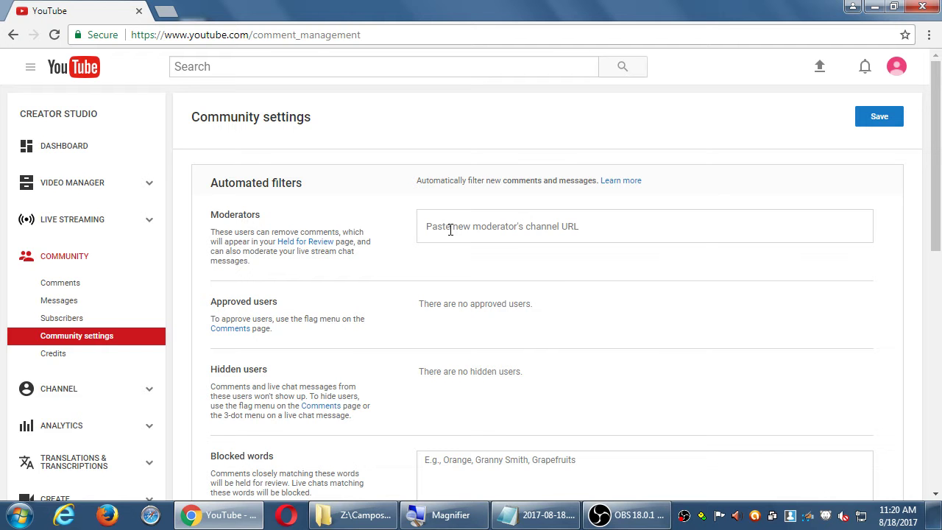
left_click(314, 34)
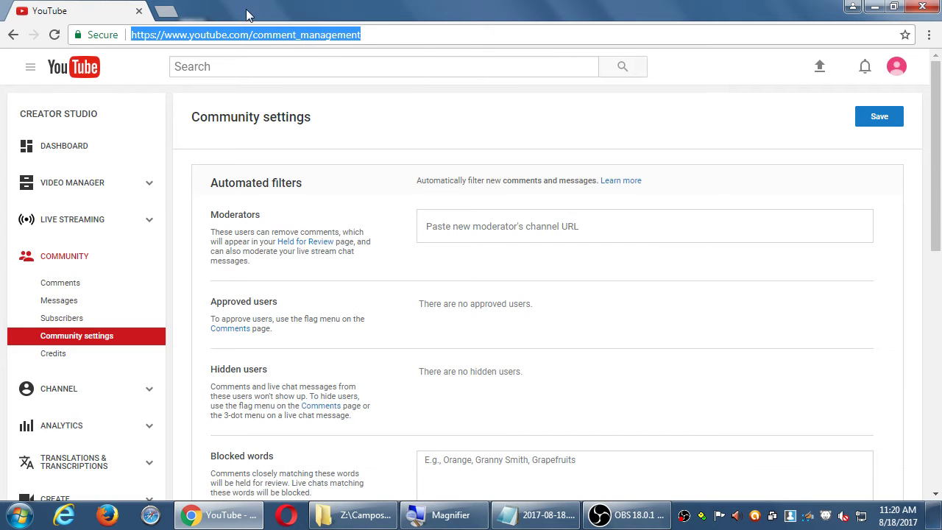
left_click(255, 35)
triple_click(255, 36)
left_click(504, 230)
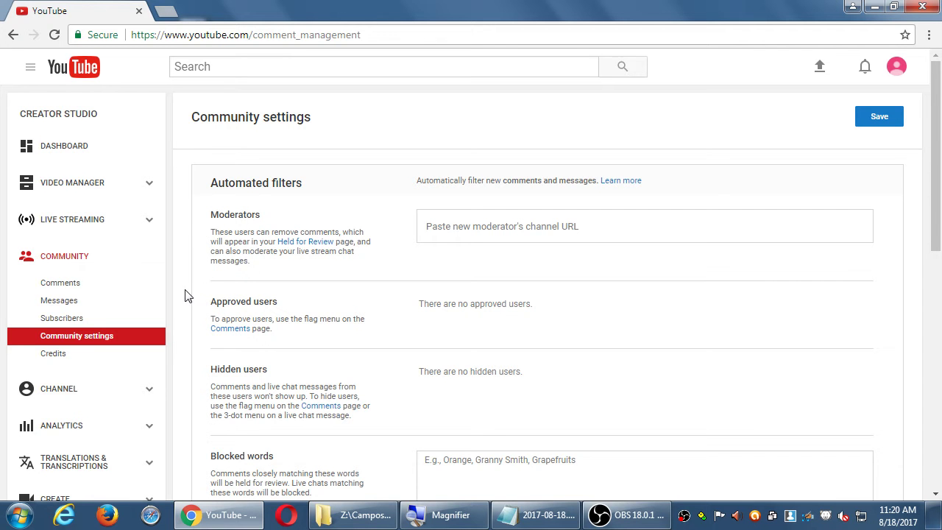
Examine the approved users, hidden users, blocked words and block links filters in the Community settings
scroll(358, 336, "down", 1)
scroll(357, 375, "down", 1)
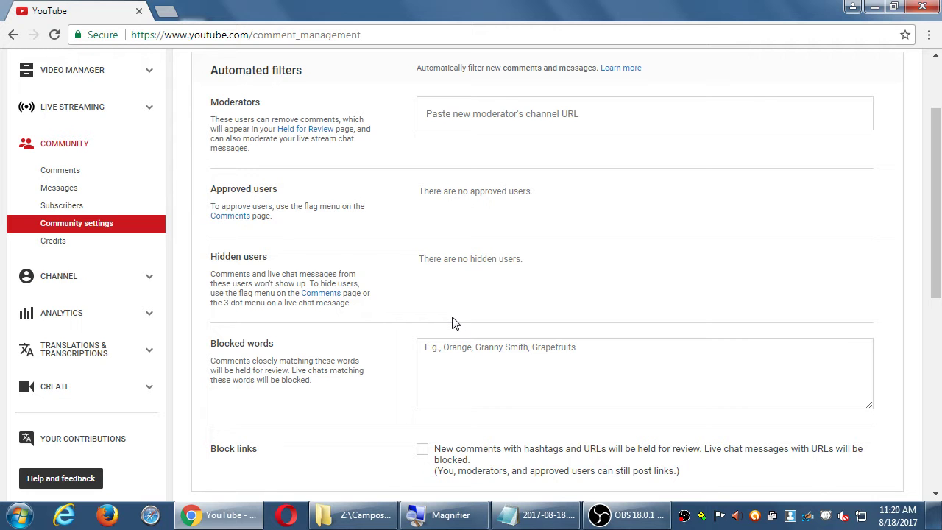
scroll(379, 295, "down", 2)
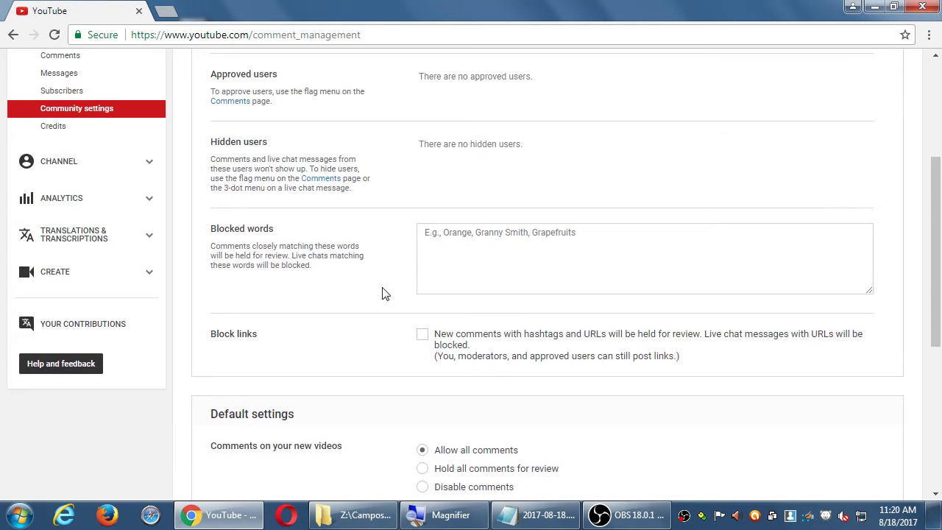
scroll(383, 294, "down", 1)
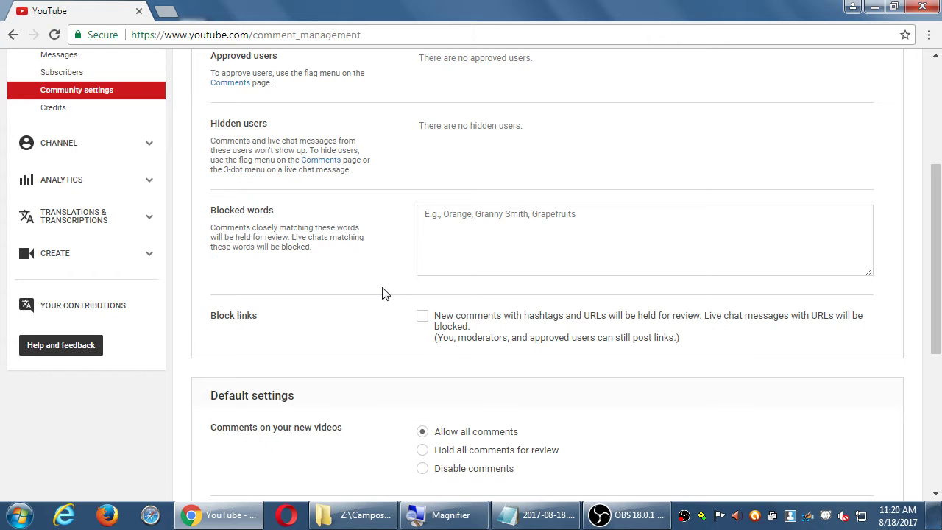
scroll(382, 294, "down", 1)
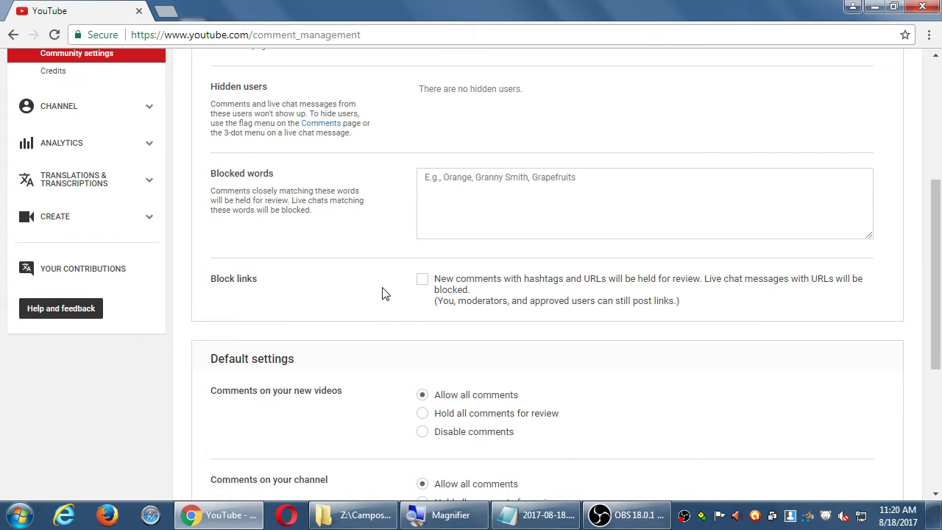
double_click(221, 282)
left_click(269, 286)
scroll(447, 310, "down", 2)
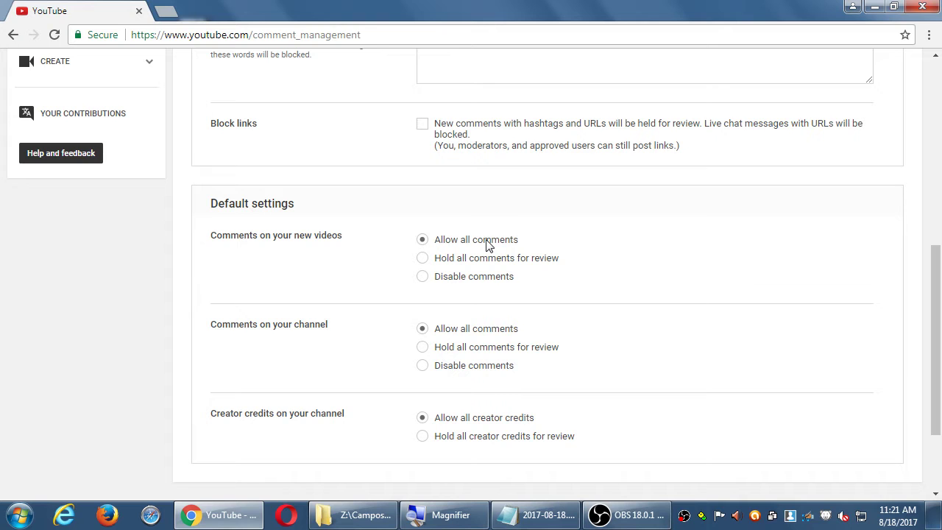
Set both comments on new videos and comments on the channel to "Hold all comments for review"
left_click(484, 279)
left_click(493, 262)
scroll(494, 265, "up", 6)
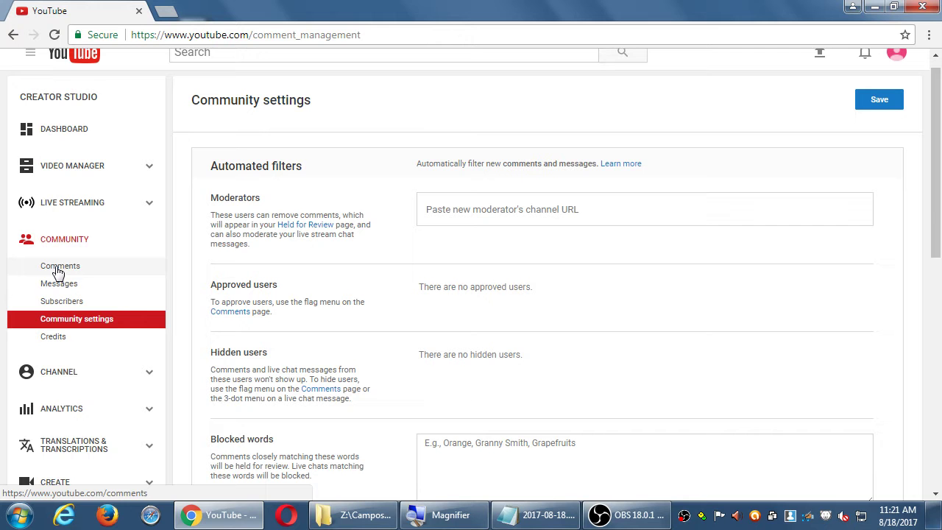
scroll(304, 247, "down", 7)
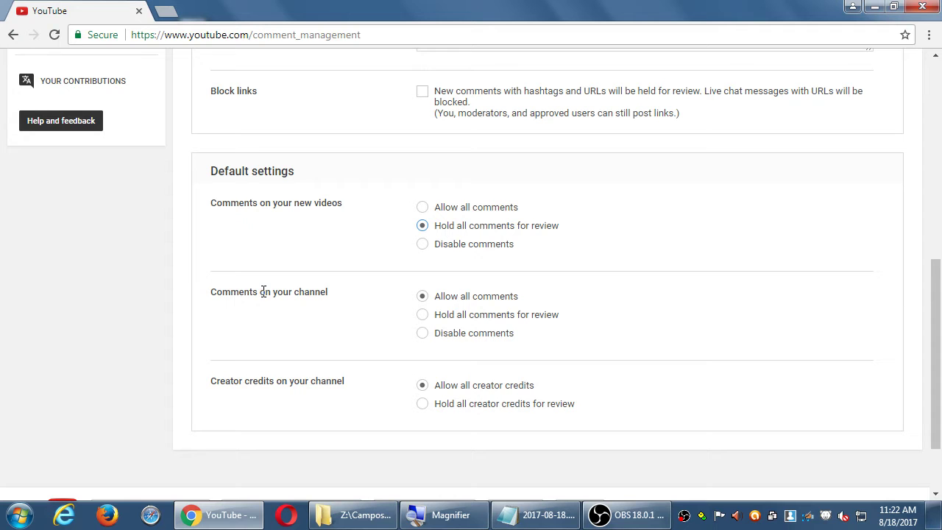
left_click(473, 316)
Try holding all creator credits for review, and switch the option back to "Allow all creator credits"
scroll(268, 407, "up", 8)
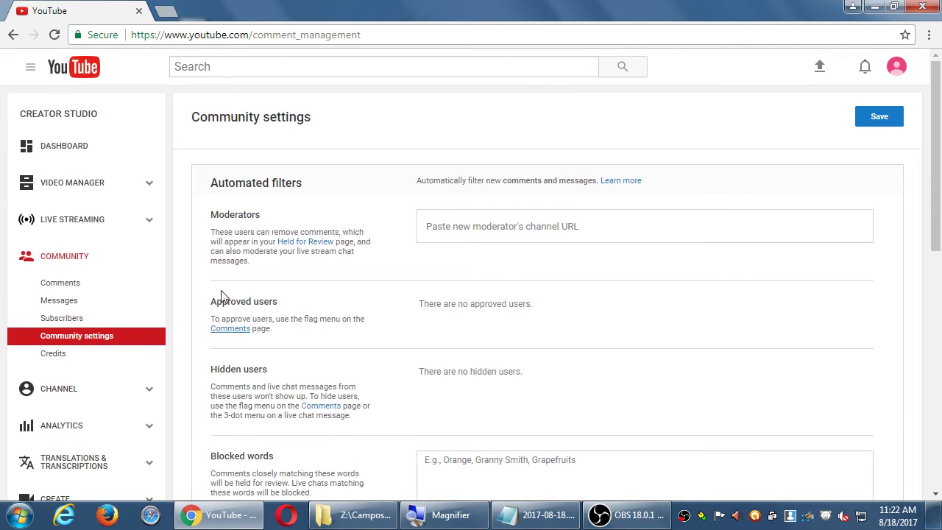
left_click_drag(226, 221, 274, 234)
left_click(261, 248)
scroll(244, 282, "down", 8)
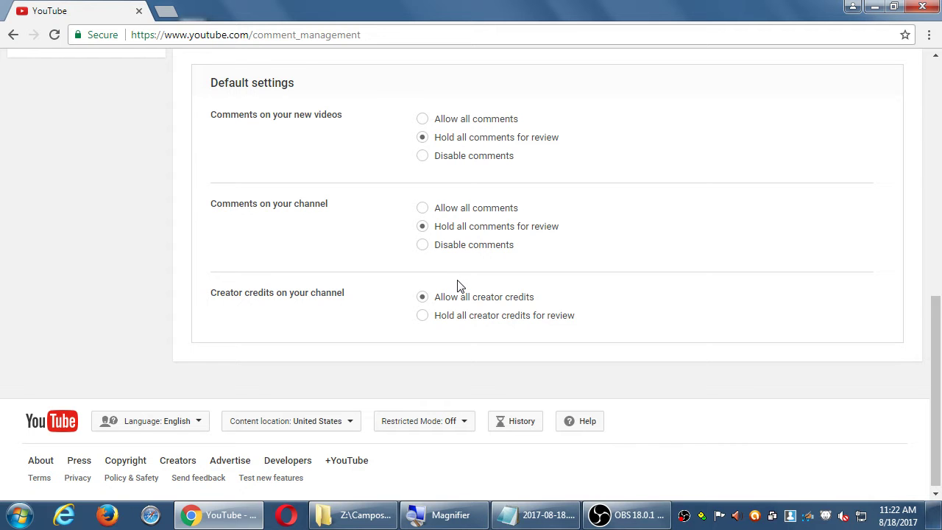
left_click(484, 324)
left_click(490, 299)
Look over the Community settings once more and save the changes
scroll(589, 302, "up", 10)
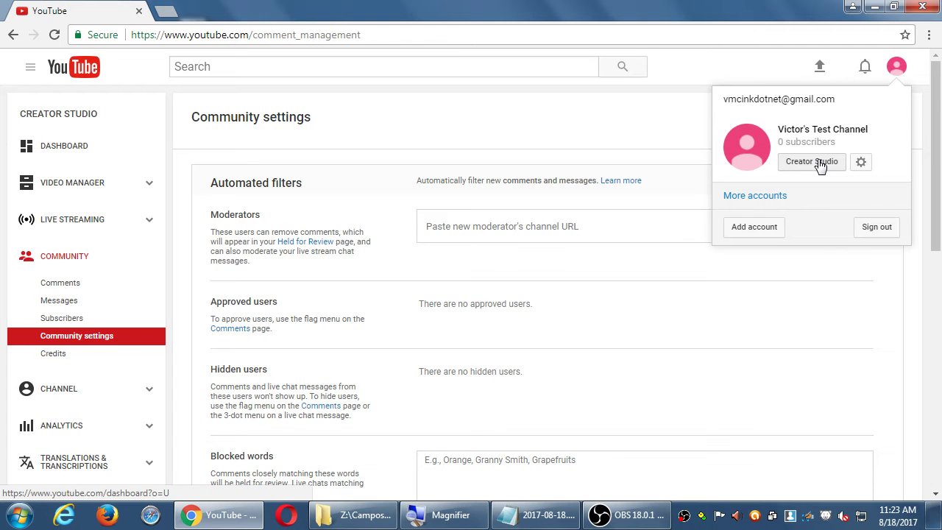
left_click(904, 270)
scroll(907, 273, "down", 1)
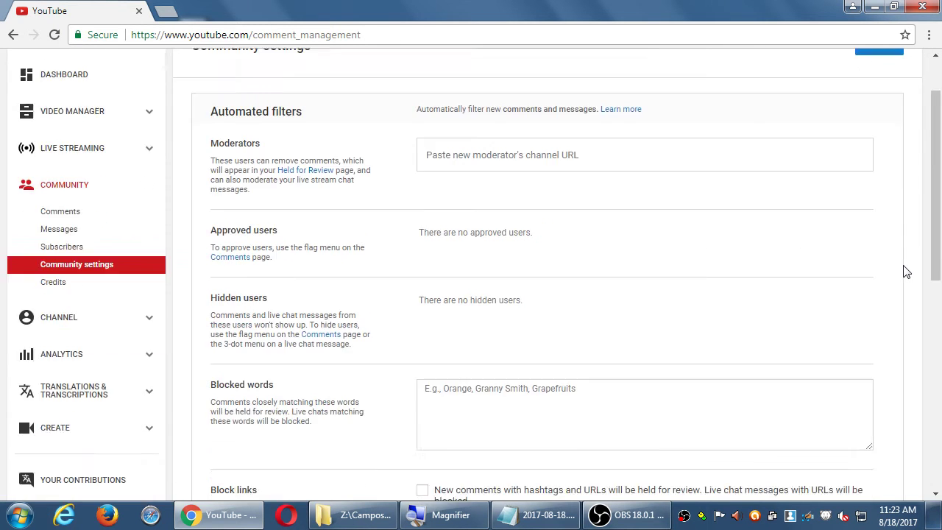
scroll(905, 270, "down", 8)
scroll(640, 355, "up", 10)
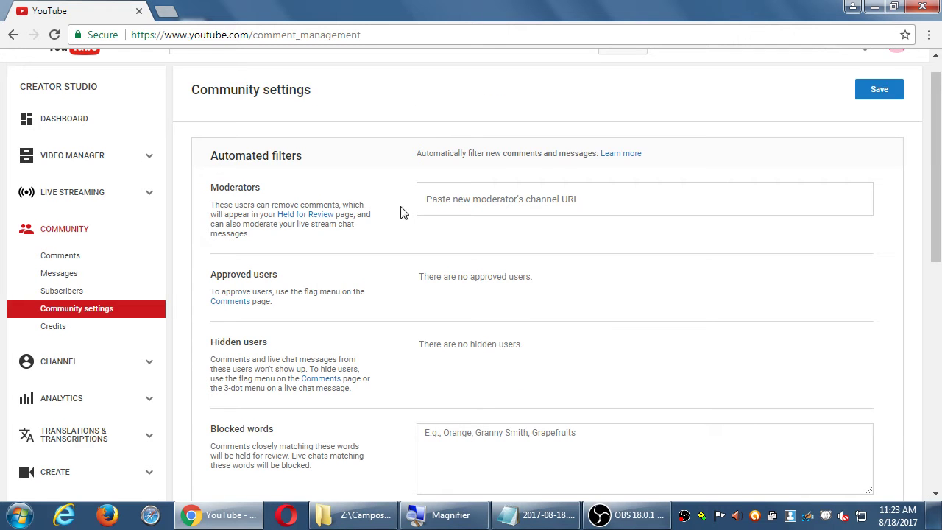
scroll(809, 234, "up", 1)
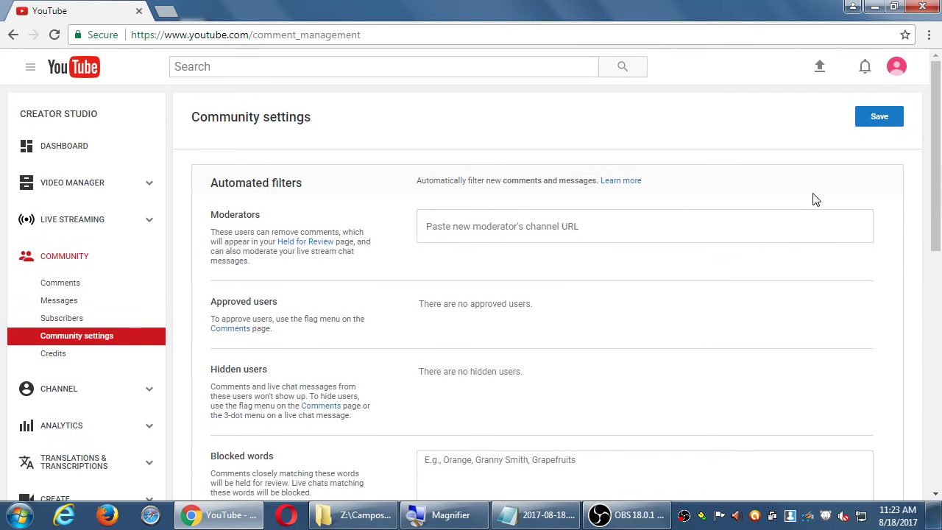
left_click(881, 120)
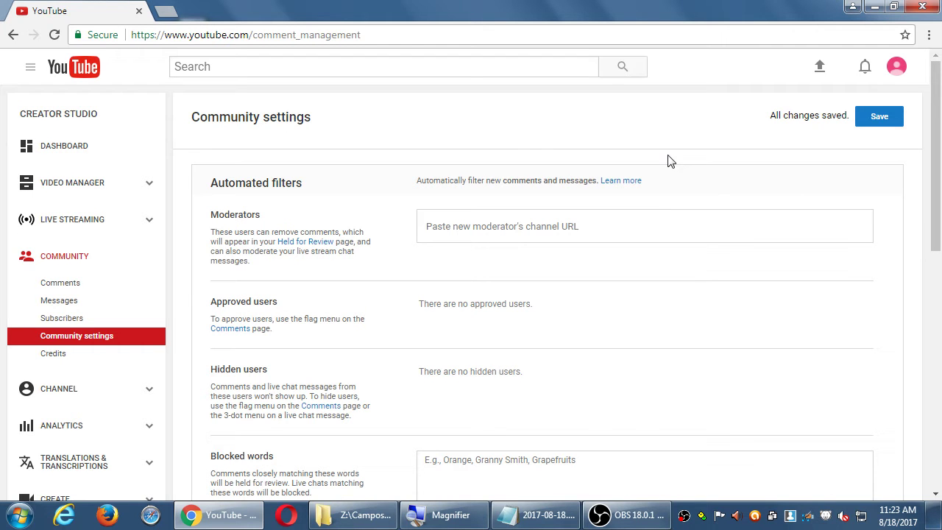
View the account options, checking which channel is signed in and where to reach Creator Studio and other accounts
left_click(898, 68)
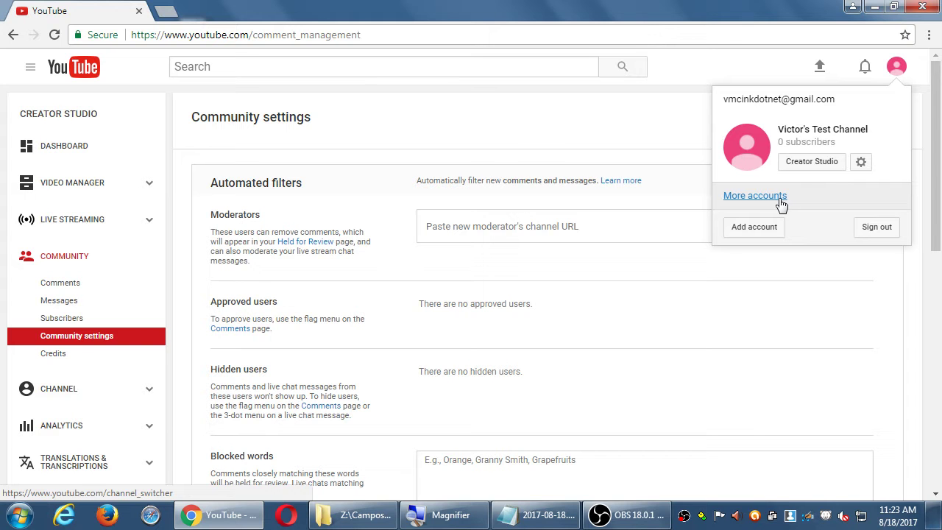
left_click(897, 69)
left_click(898, 70)
left_click(898, 70)
left_click(898, 70)
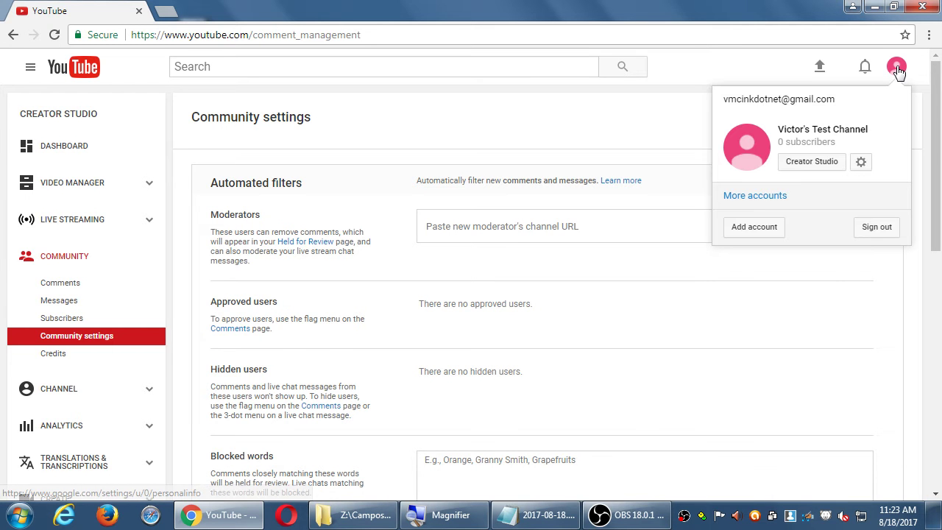
left_click_drag(800, 129, 850, 130)
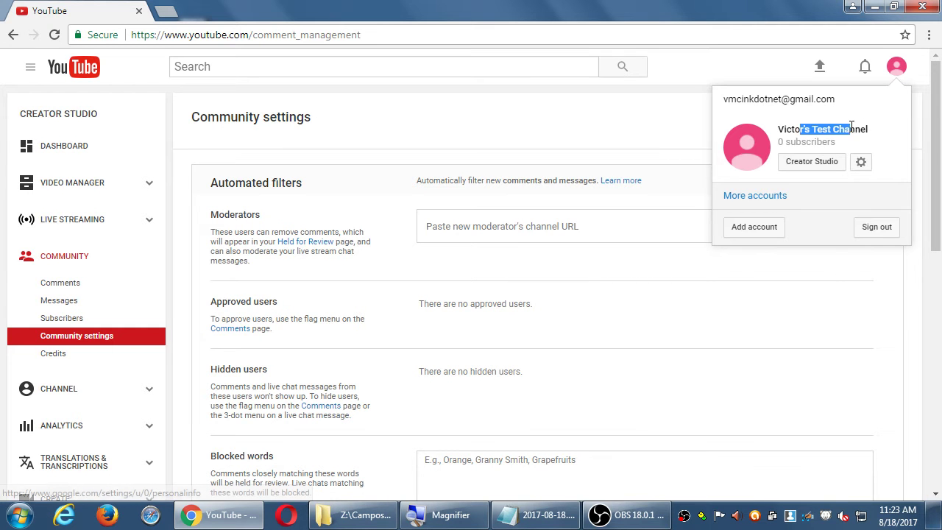
left_click(890, 133)
left_click(898, 70)
left_click(898, 70)
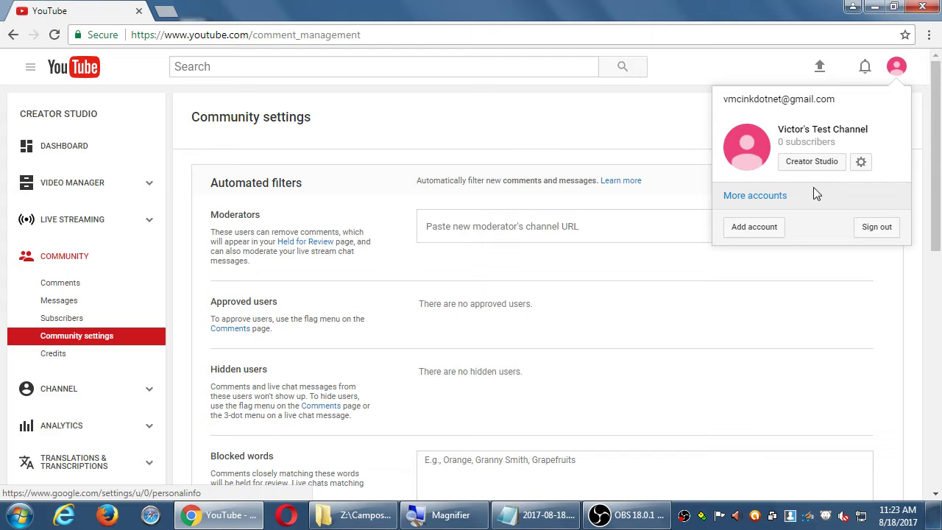
left_click(923, 150)
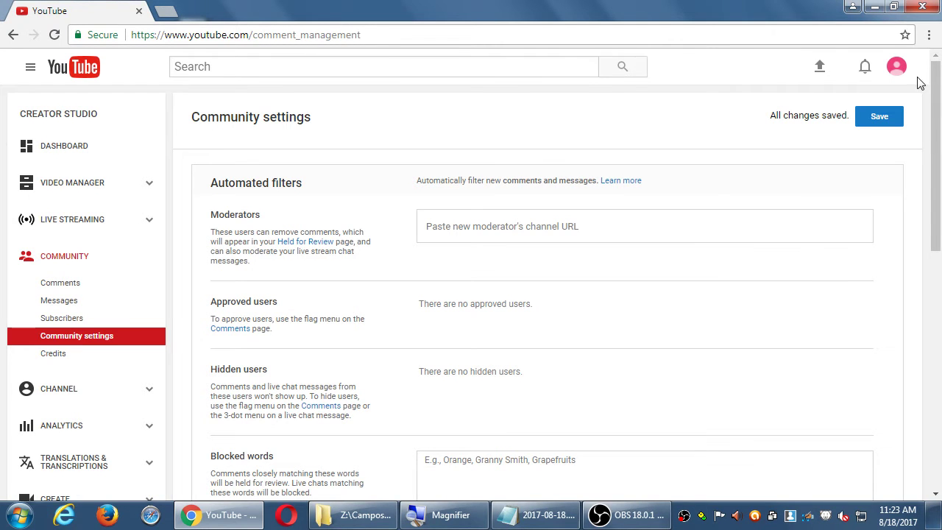
left_click(898, 67)
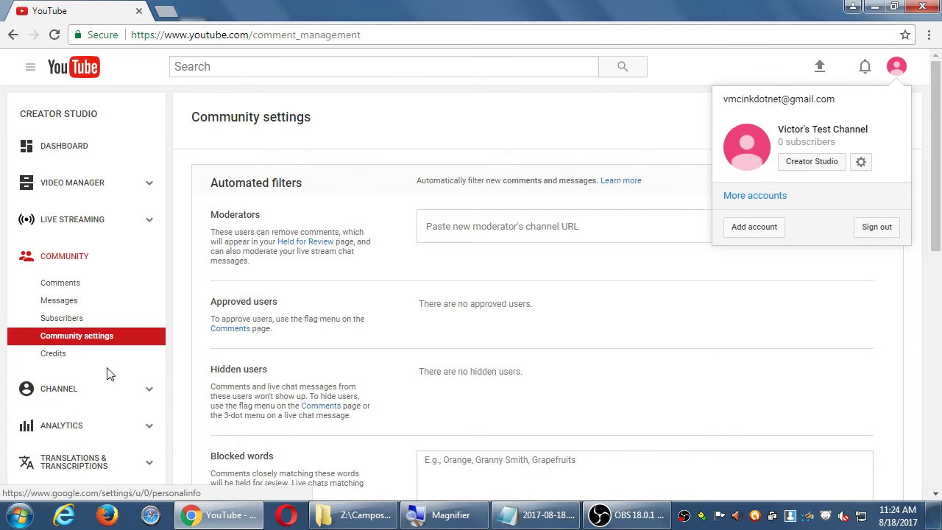
Open the Community section's Credits page and read its description of credited videos
scroll(107, 374, "down", 3)
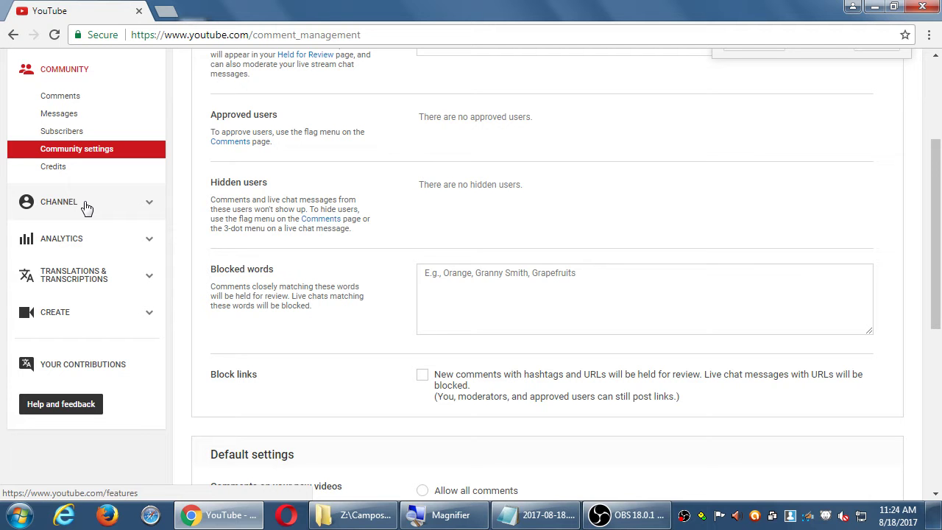
scroll(68, 201, "up", 1)
left_click(65, 190)
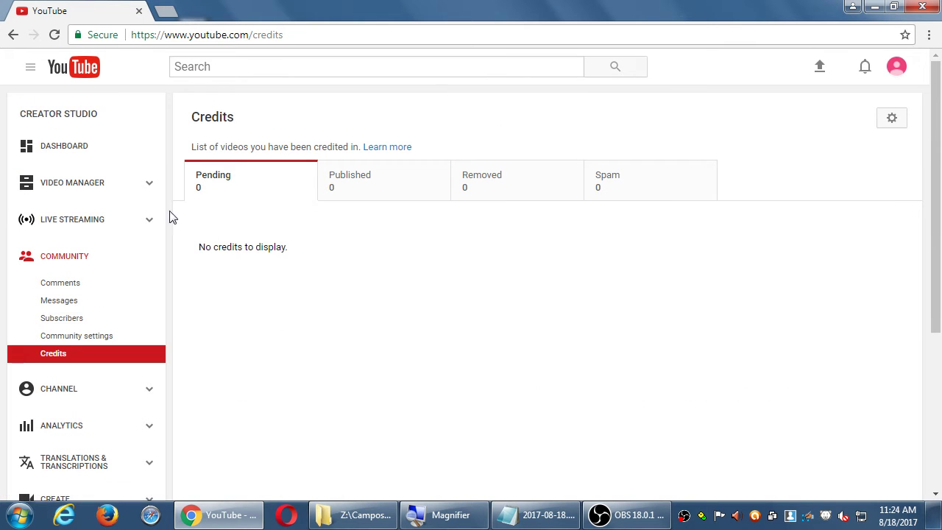
left_click_drag(189, 147, 315, 147)
left_click(322, 146)
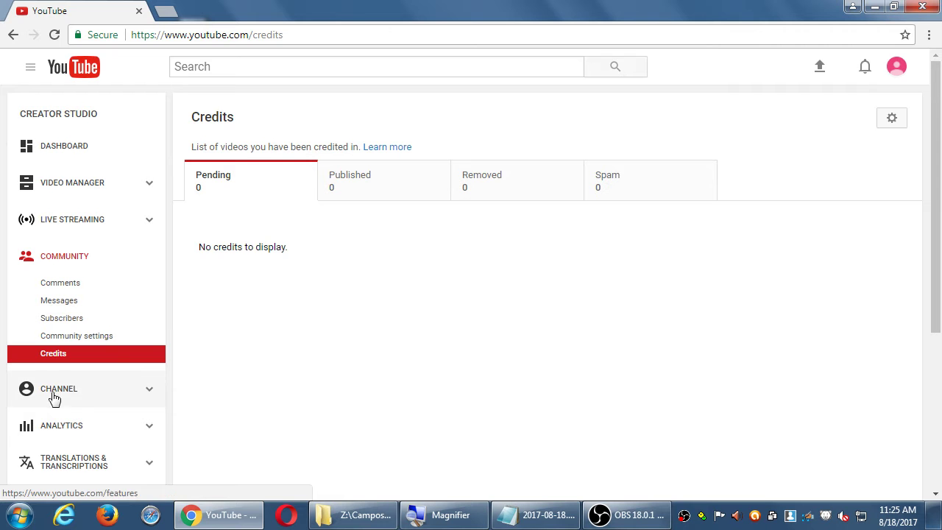
Open the Channel section's Status and Features page and examine the copyright status, Community Guidelines status and feature cards
scroll(58, 398, "down", 1)
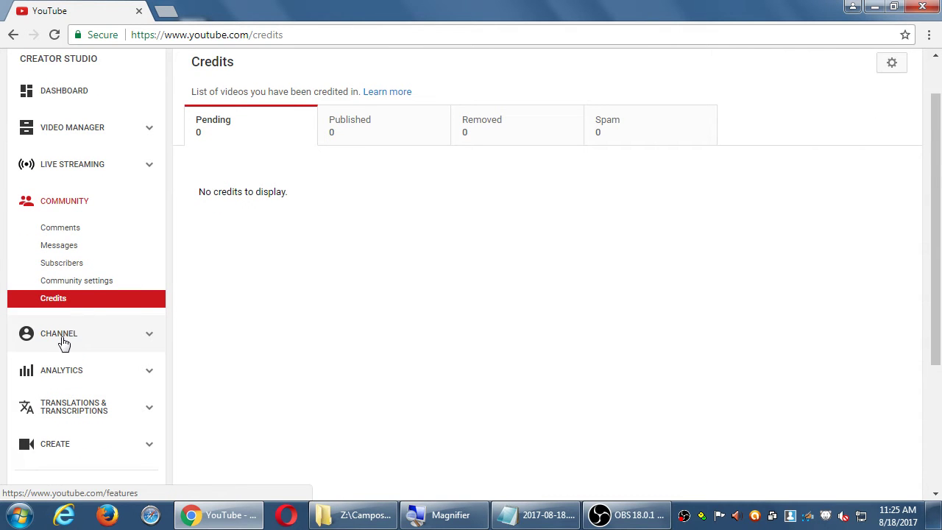
left_click(63, 342)
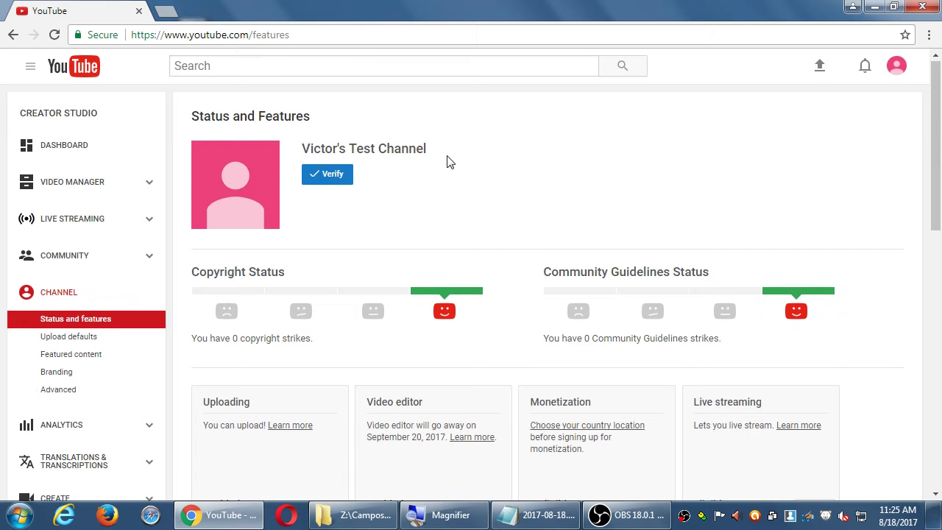
scroll(449, 162, "down", 5)
scroll(449, 162, "up", 1)
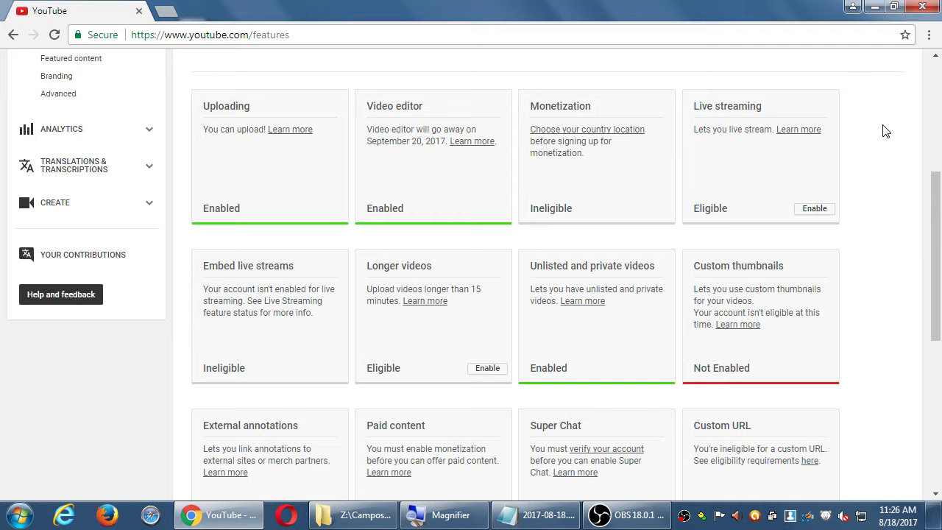
scroll(213, 213, "up", 4)
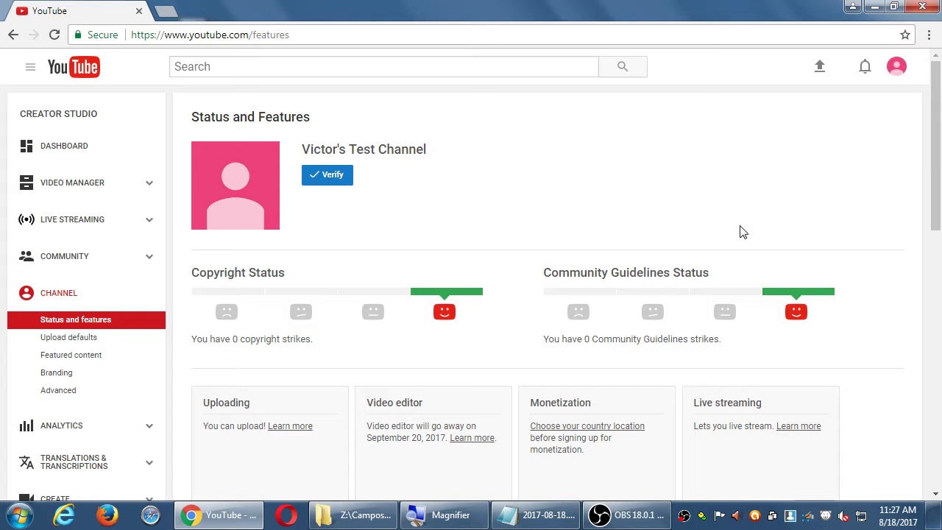
scroll(538, 155, "down", 2)
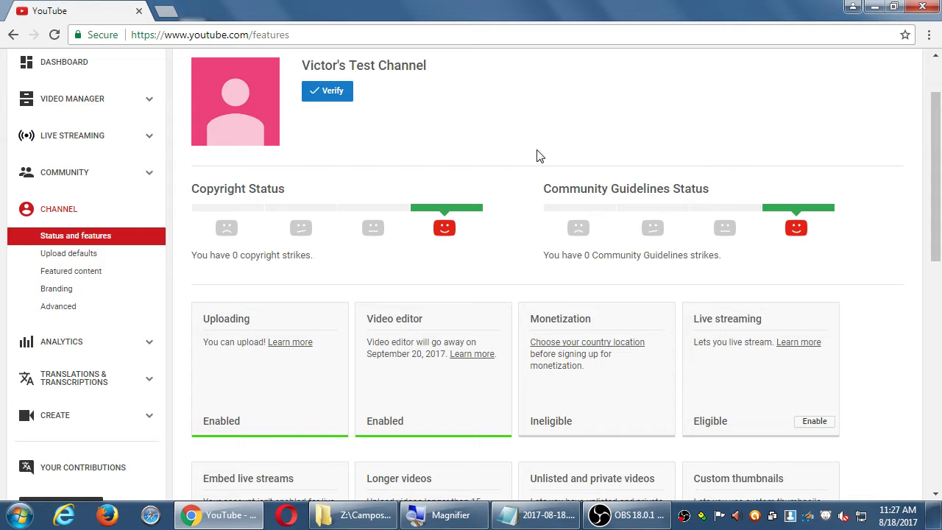
scroll(537, 154, "down", 3)
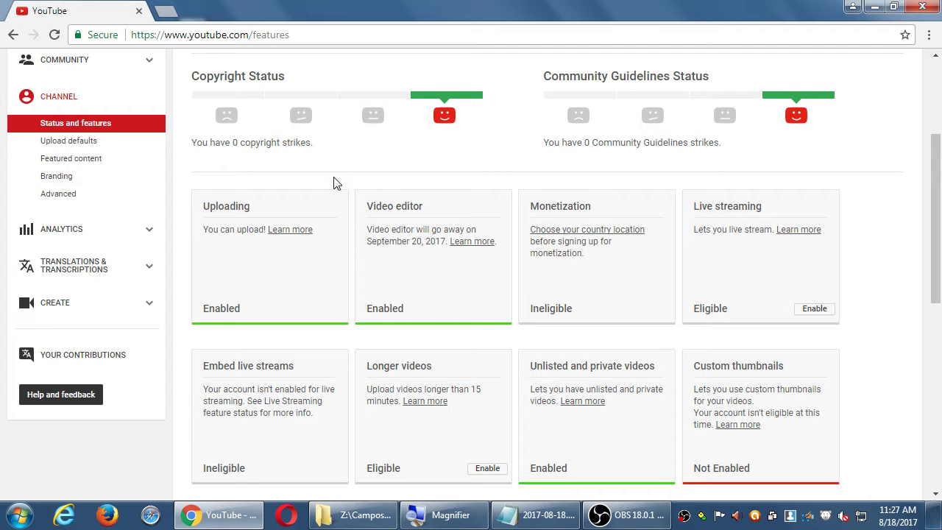
Examine the Uploading, Video editor and Monetization cards on the Status and Features page
scroll(333, 183, "up", 3)
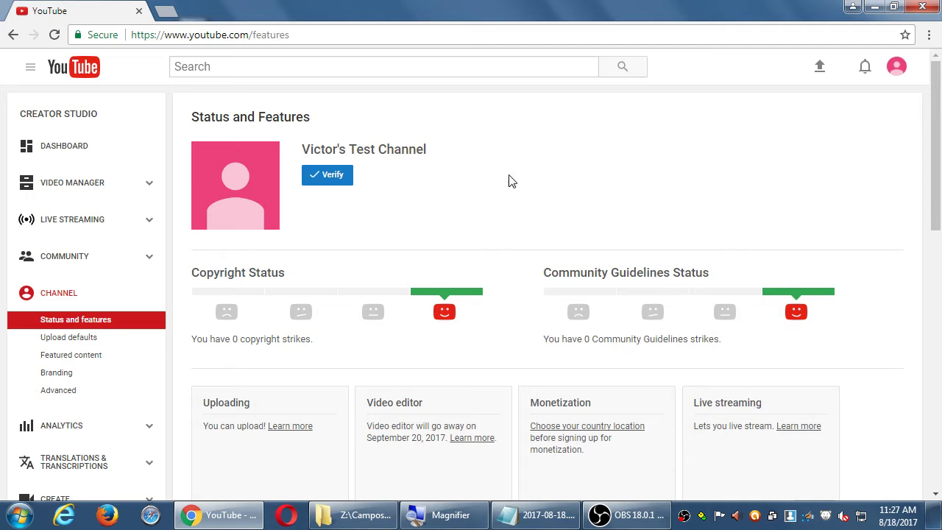
scroll(447, 172, "down", 1)
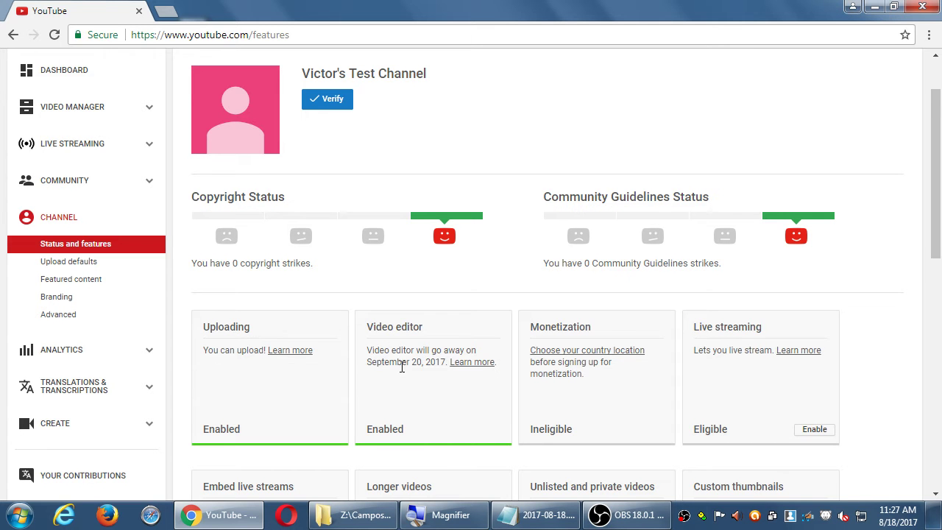
left_click_drag(380, 351, 417, 362)
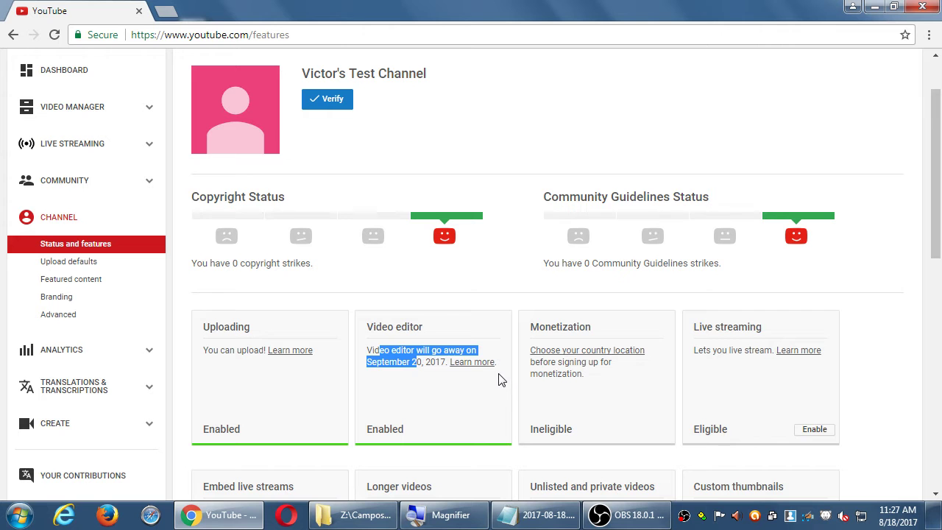
left_click(418, 378)
scroll(468, 375, "down", 1)
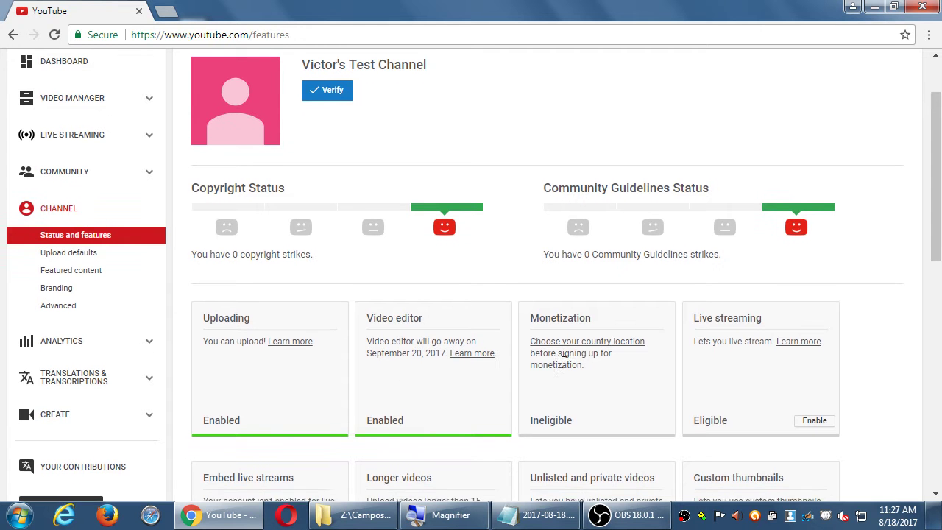
left_click_drag(546, 308, 594, 310)
left_click(608, 312)
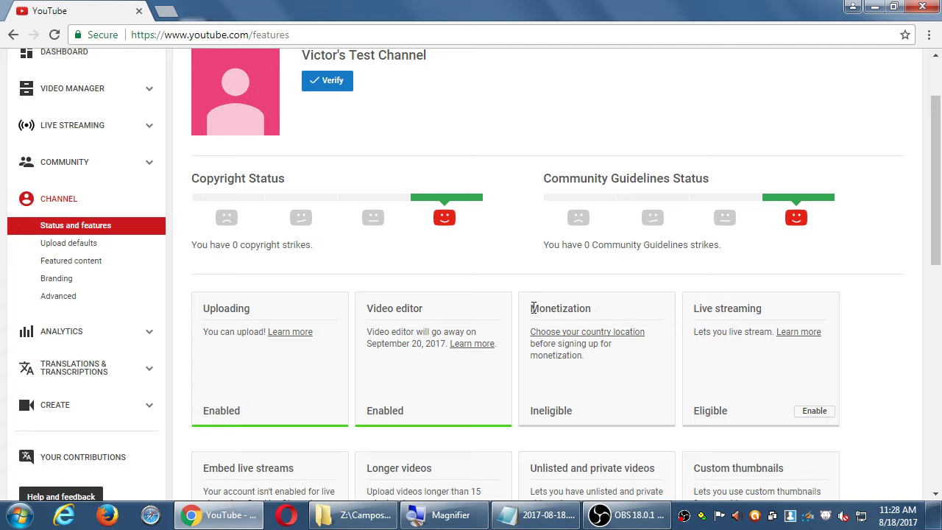
left_click_drag(530, 307, 611, 318)
left_click(624, 383)
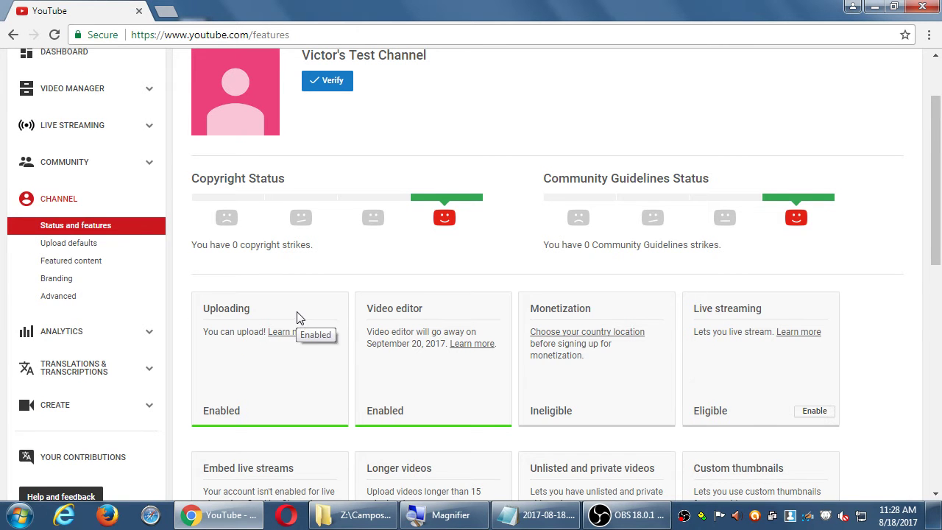
Check the channel's Verify option against the Live streaming, Longer videos and other feature cards that depend on it
scroll(296, 330, "up", 1)
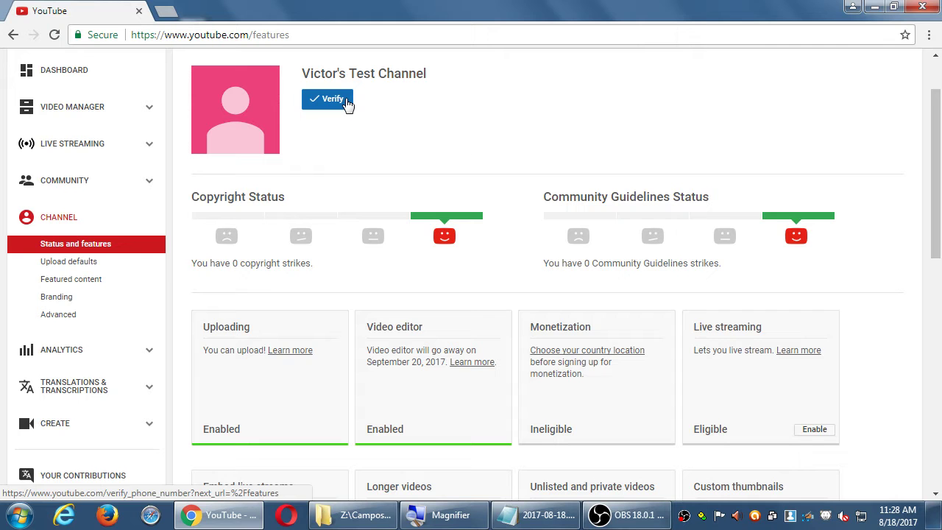
scroll(766, 295, "down", 1)
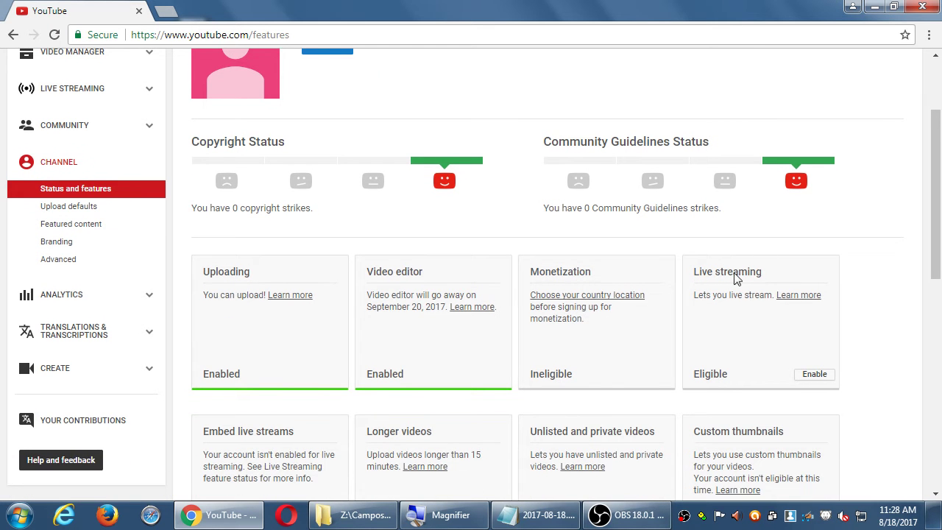
scroll(589, 280, "down", 1)
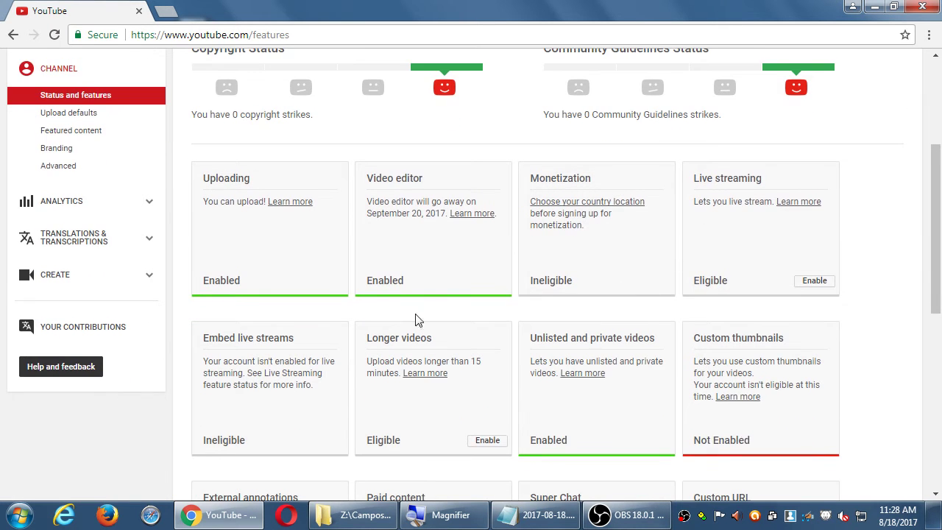
scroll(579, 355, "down", 1)
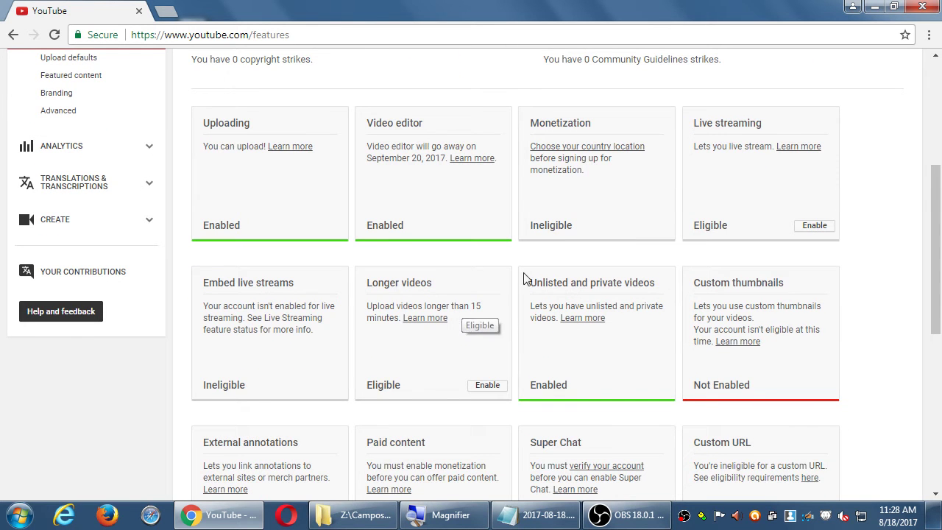
scroll(441, 335, "up", 3)
scroll(431, 338, "down", 2)
left_click_drag(459, 333, 482, 332)
left_click(494, 337)
scroll(463, 403, "up", 1)
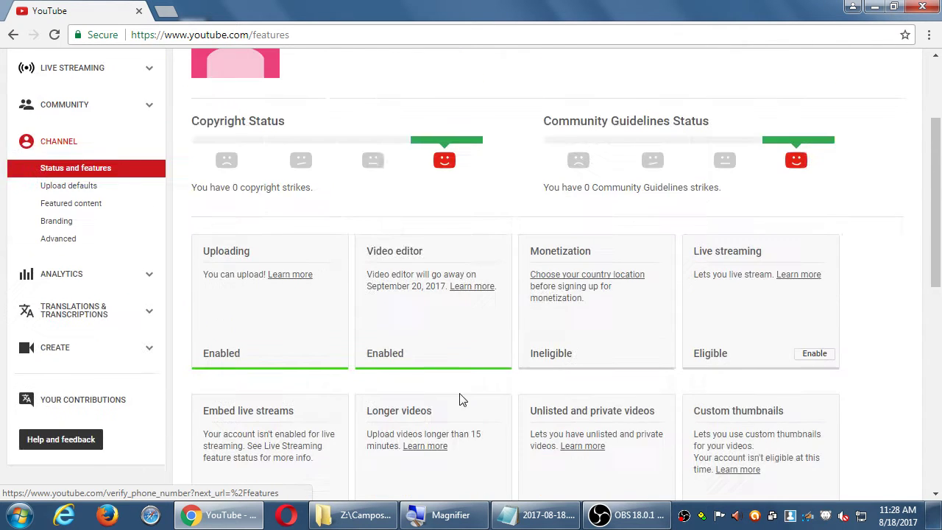
Examine the remaining feature cards down to Content ID appeals, focusing on the Custom URL card
scroll(425, 321, "down", 4)
scroll(429, 322, "down", 1)
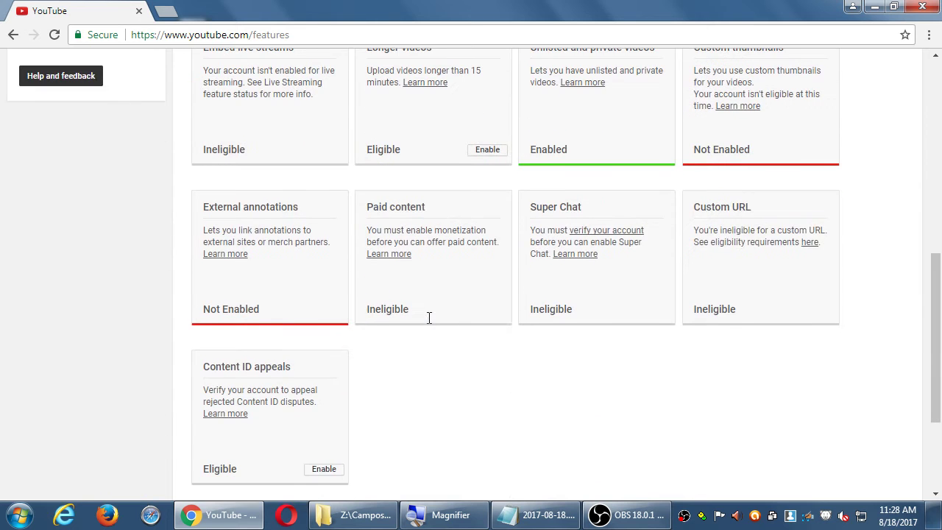
scroll(430, 322, "down", 1)
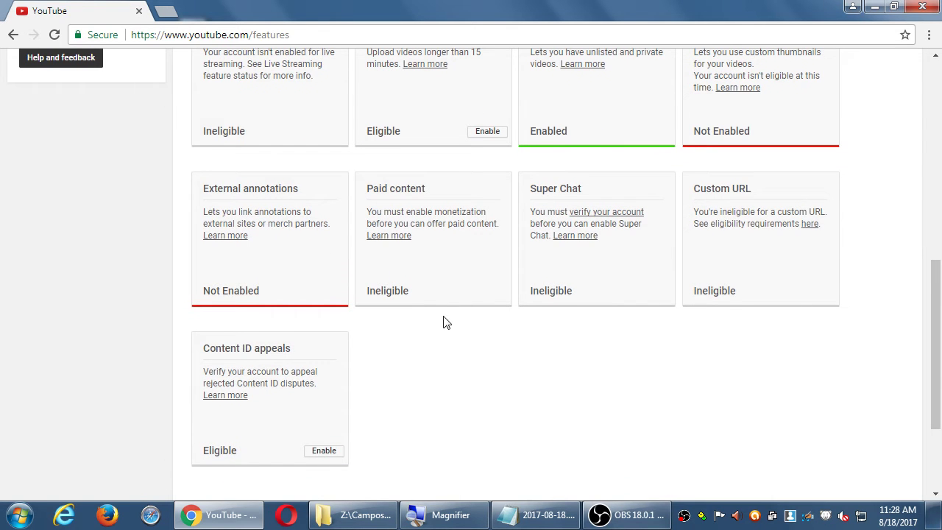
left_click_drag(713, 191, 806, 192)
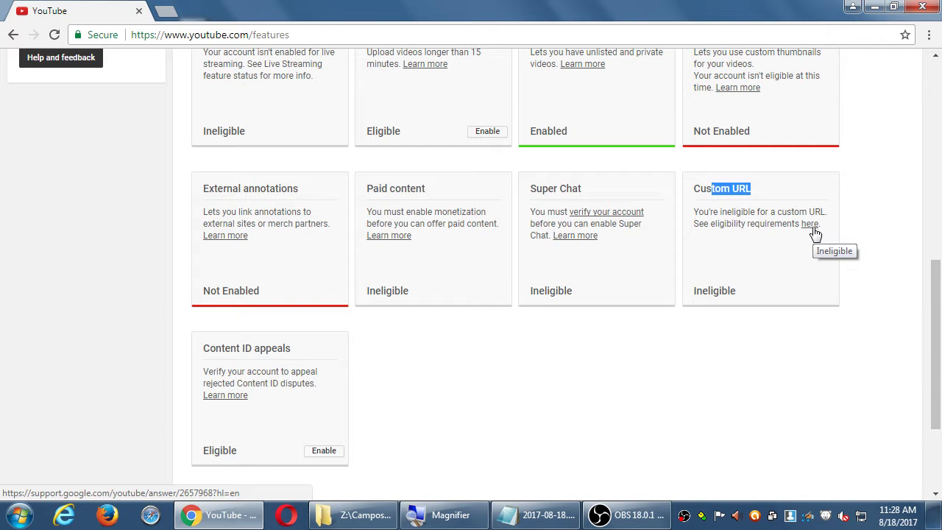
left_click(738, 218)
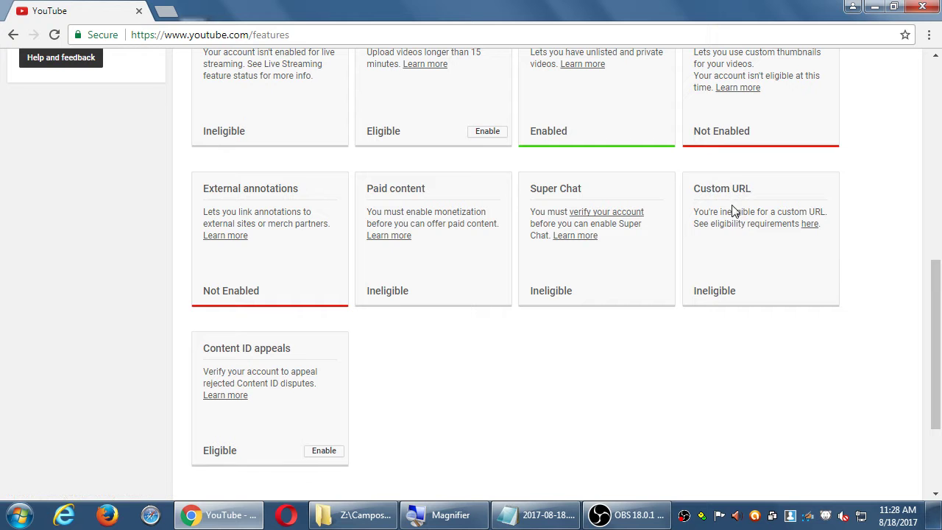
Open the custom URL help article in a separate tab and expand its general eligibility requirements
middle_click(814, 230)
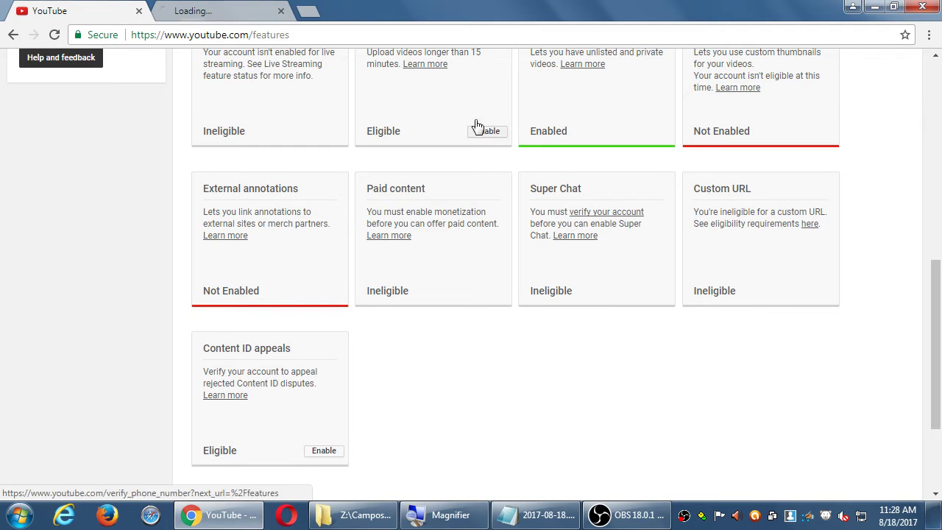
left_click(228, 13)
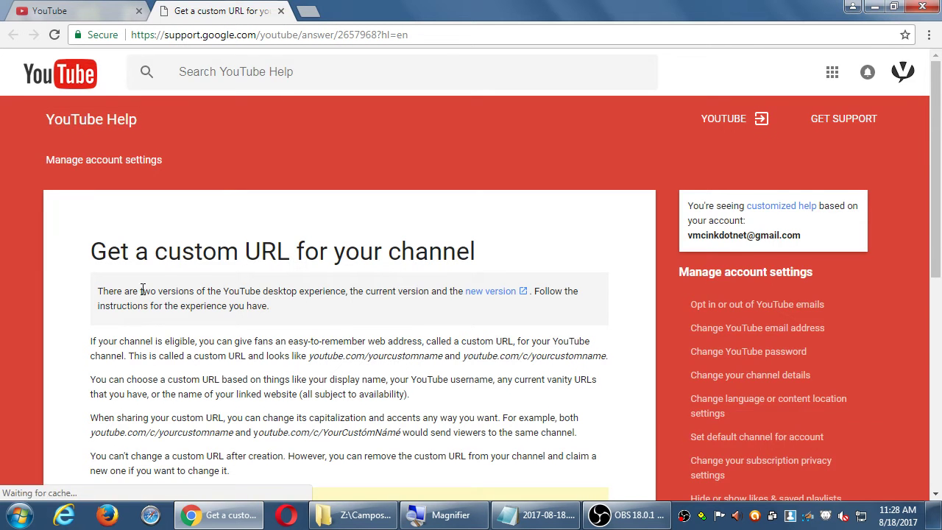
scroll(140, 287, "down", 1)
scroll(136, 284, "down", 1)
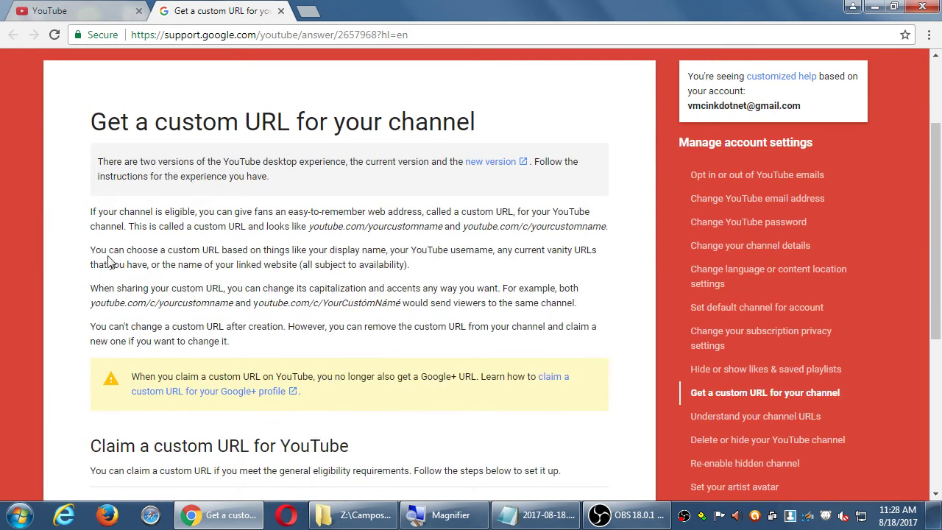
scroll(105, 259, "down", 2)
scroll(105, 259, "down", 1)
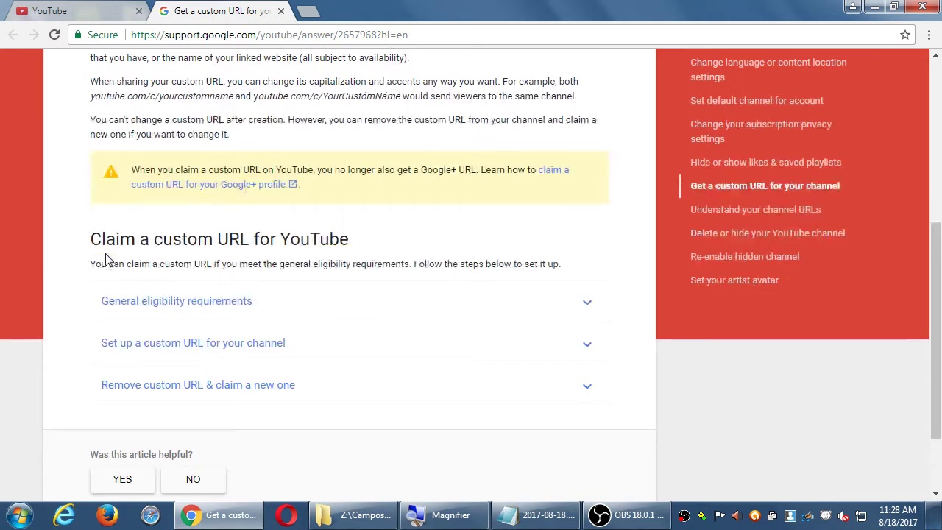
left_click(160, 302)
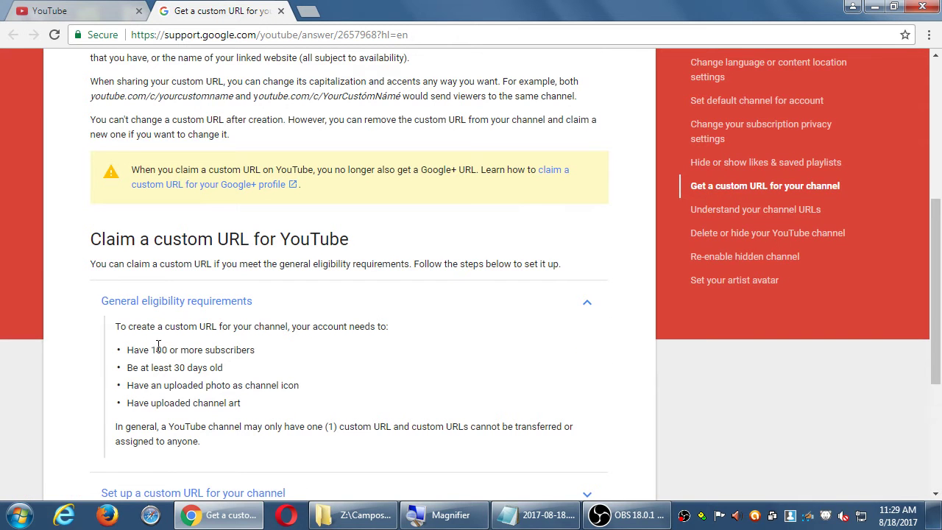
Read the custom URL requirements on subscribers, account age, channel icon and channel art
left_click_drag(150, 351, 278, 387)
left_click(244, 363)
left_click(234, 401)
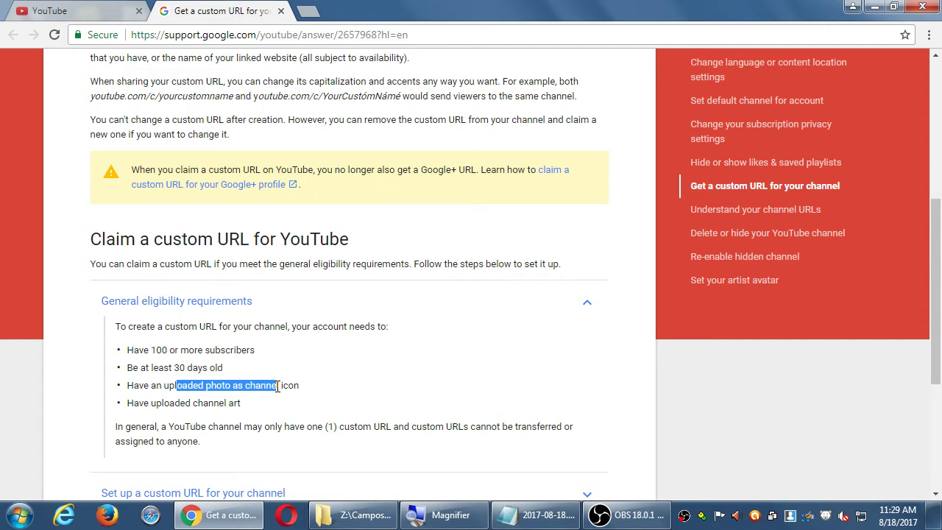
left_click_drag(177, 398, 255, 405)
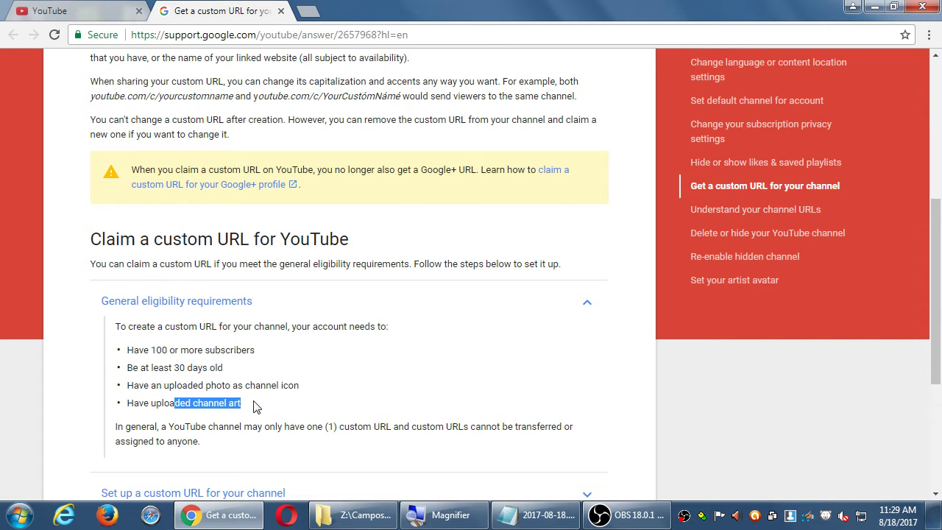
left_click_drag(192, 385, 210, 403)
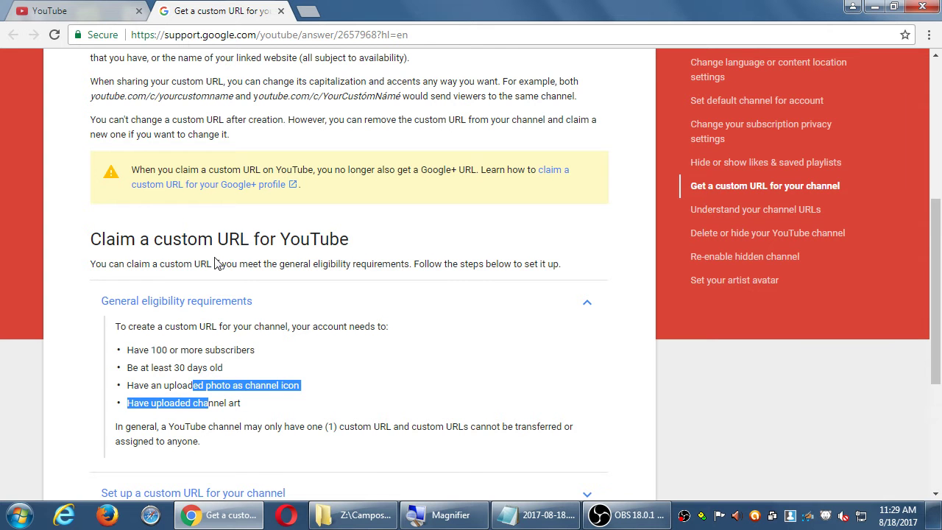
left_click_drag(140, 240, 324, 240)
left_click(352, 250)
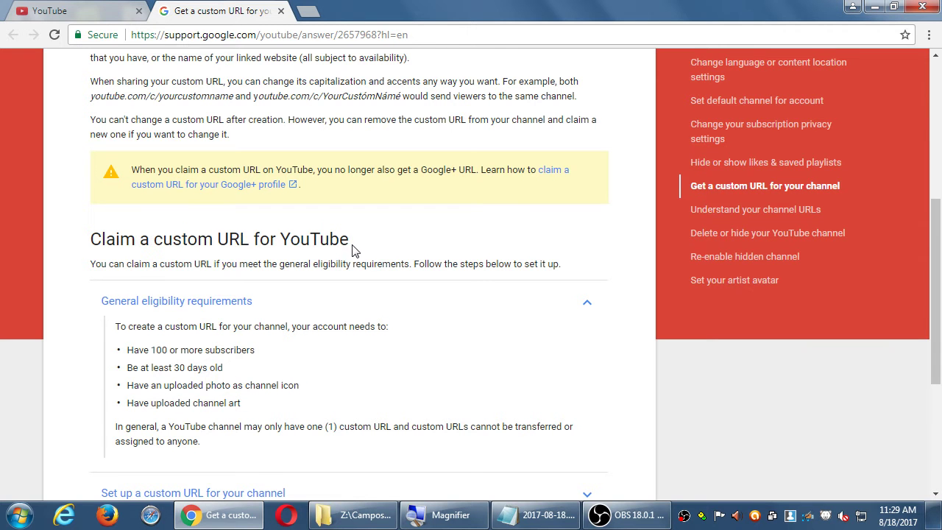
Return to Status and Features, open the dashboard in a separate tab, and view the channel's page to examine its web address
left_click(77, 11)
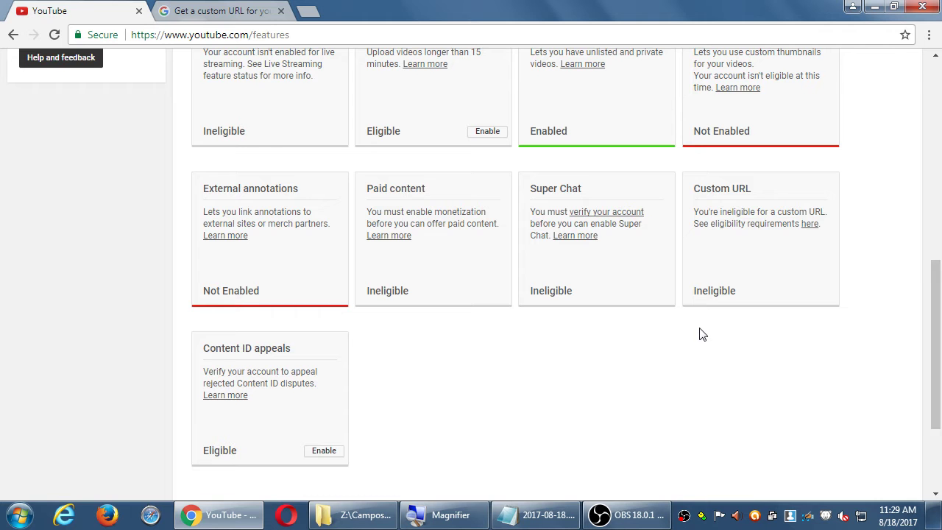
scroll(700, 335, "up", 8)
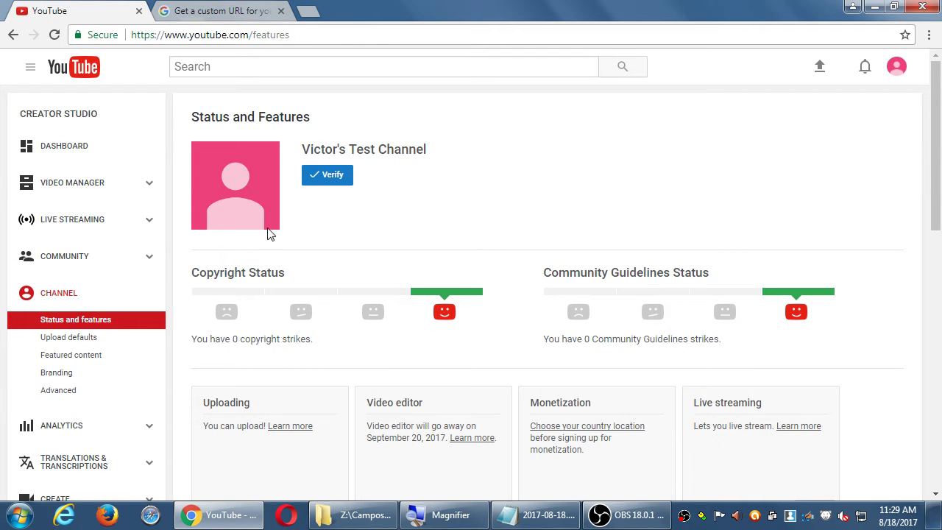
middle_click(74, 155)
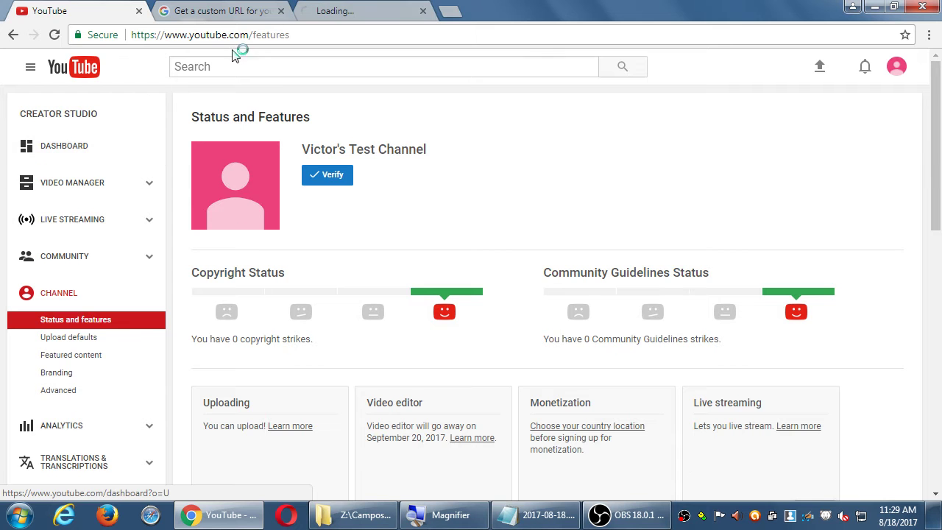
left_click(351, 12)
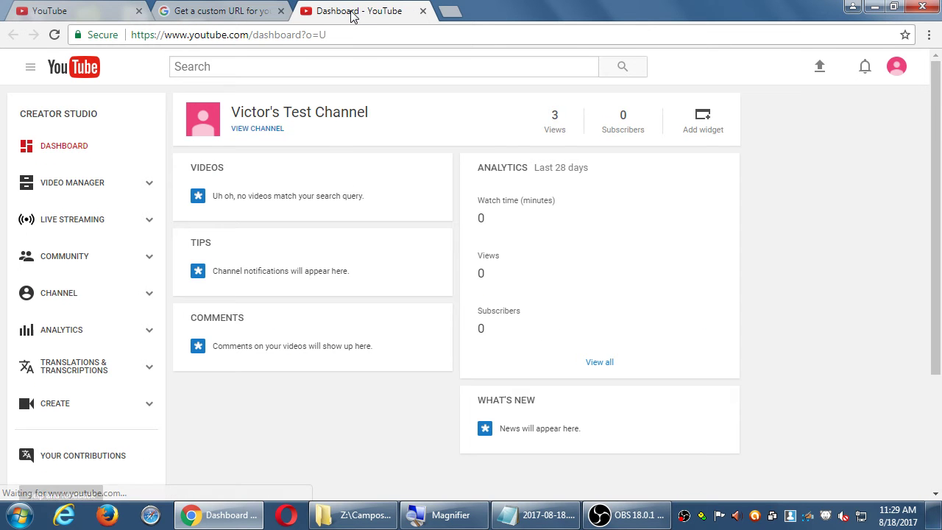
left_click(72, 9)
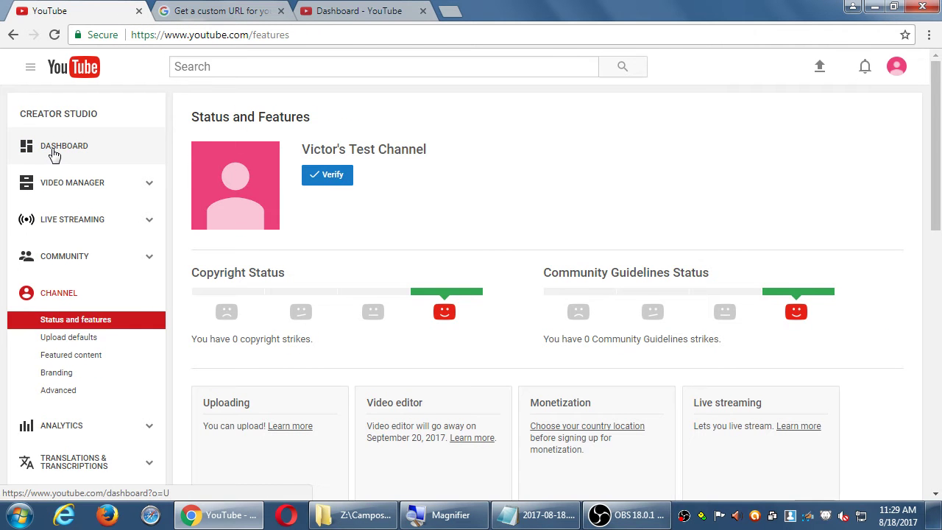
left_click(374, 11)
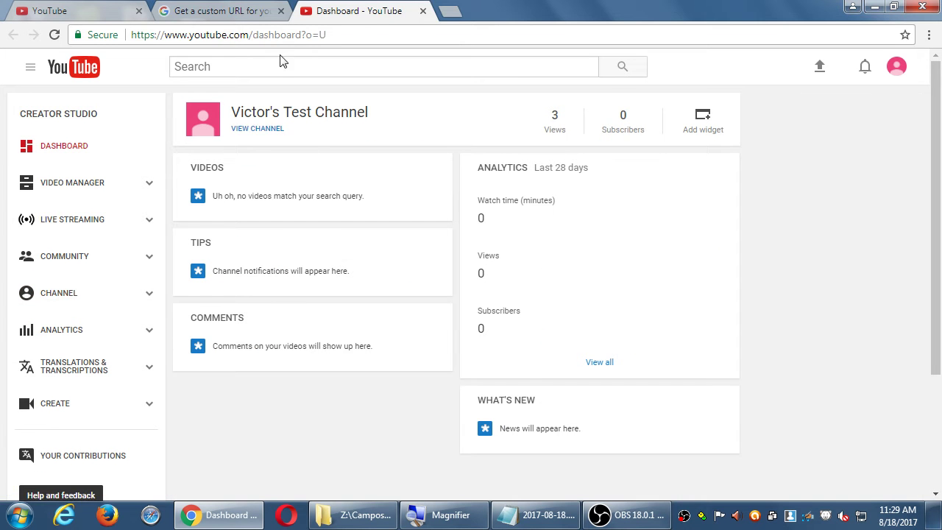
left_click(264, 130)
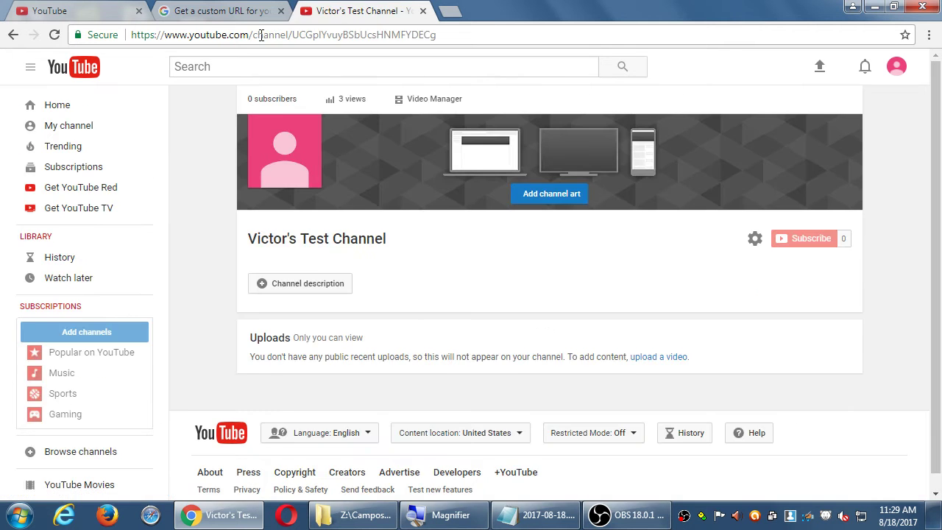
left_click(261, 35)
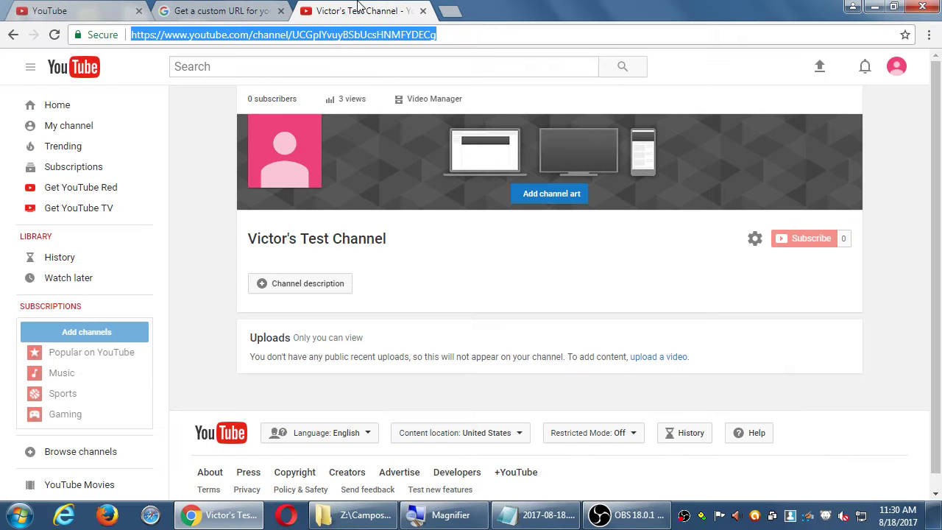
Close the channel page and custom URL help tabs and return to the Status and Features page
left_click(423, 11)
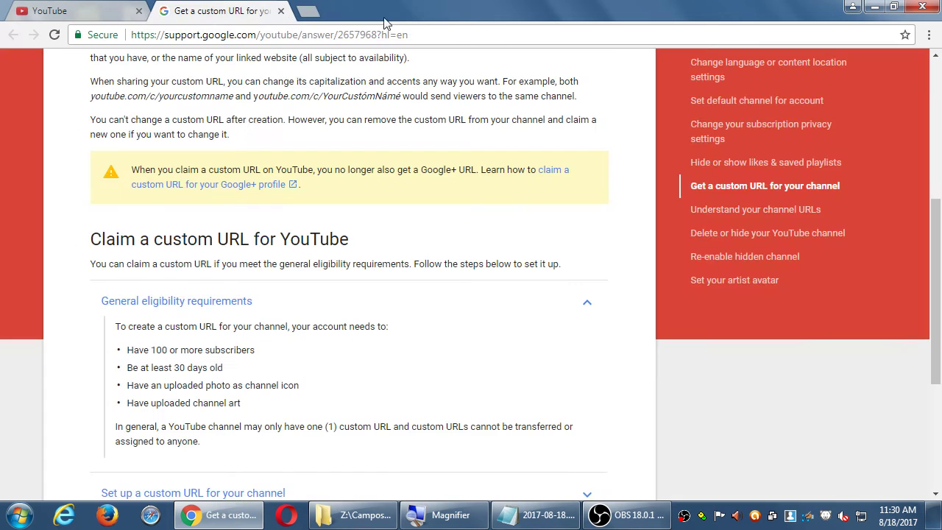
left_click(280, 11)
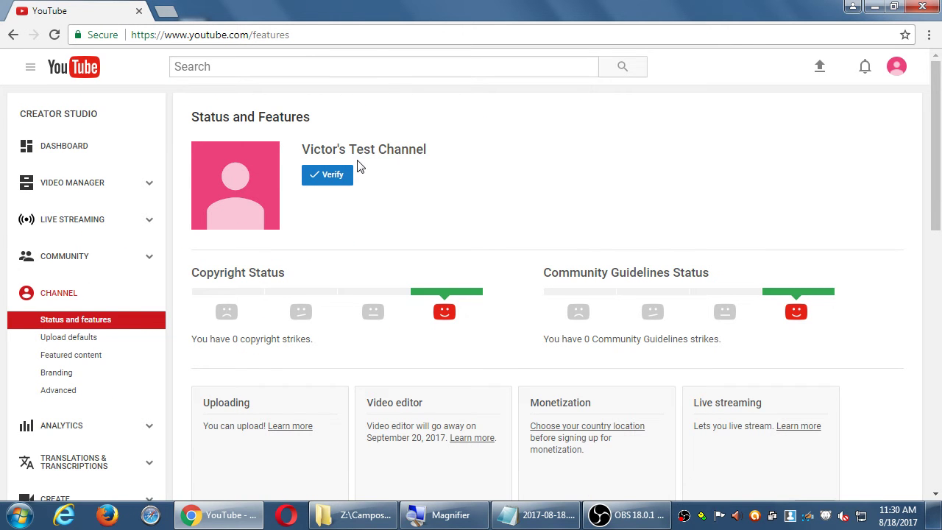
scroll(14, 335, "down", 1)
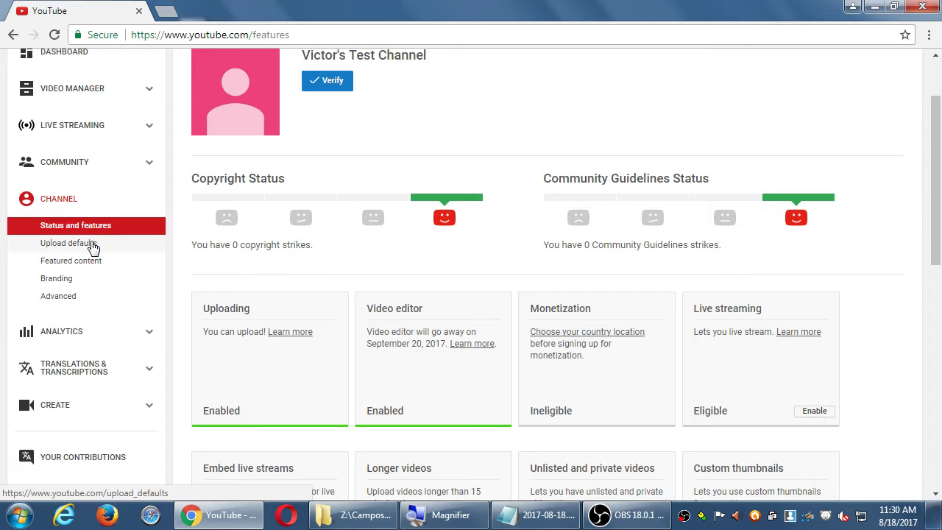
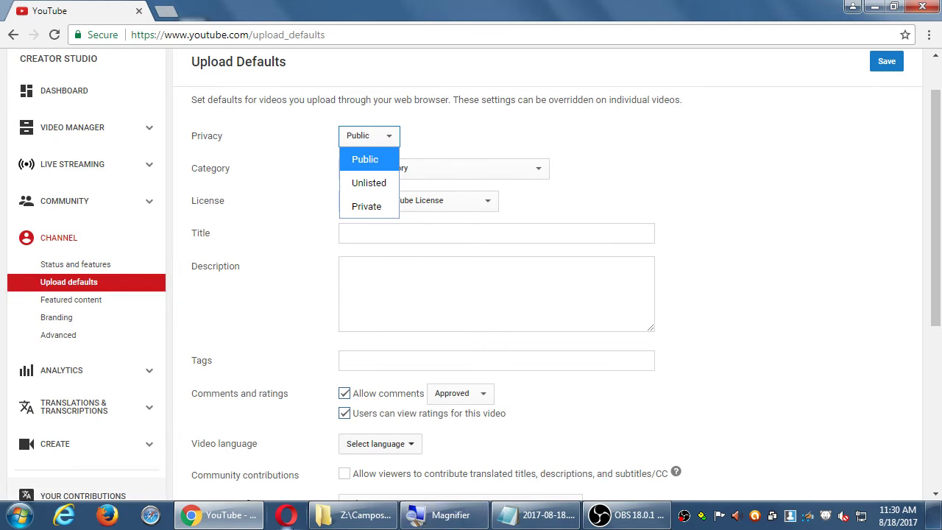
Switch to the 2017-08-18.txt notes in Notepad and add the heading "Types of YouTube videos:" below the existing notes
left_click(510, 519)
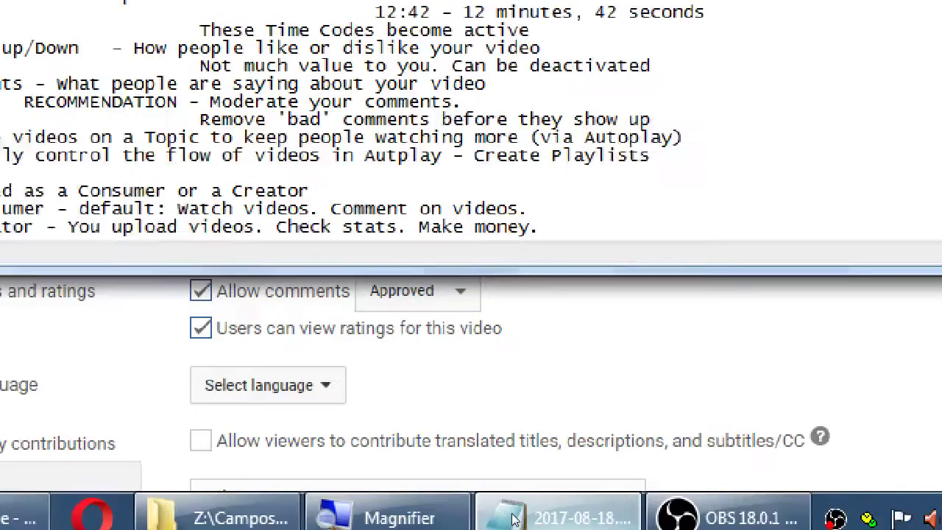
key("Return")
key("Return")
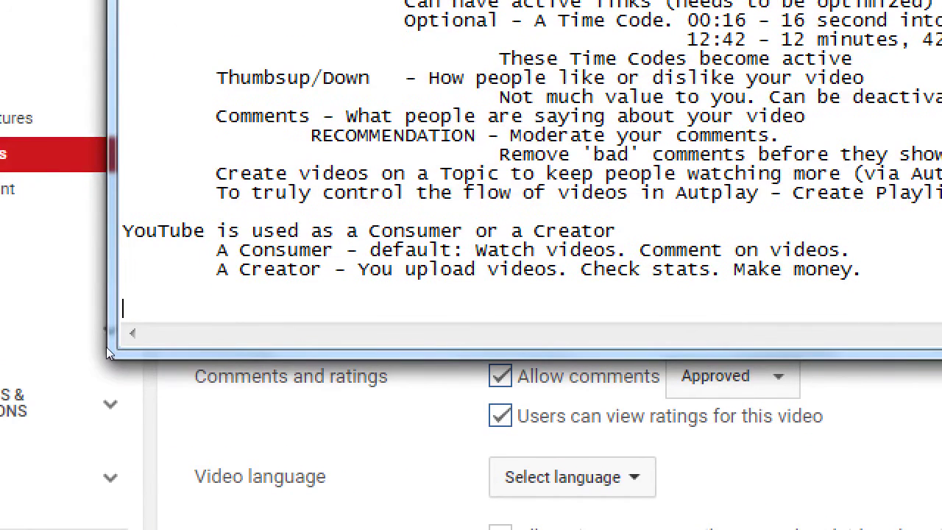
type("Types of YouTube videos:")
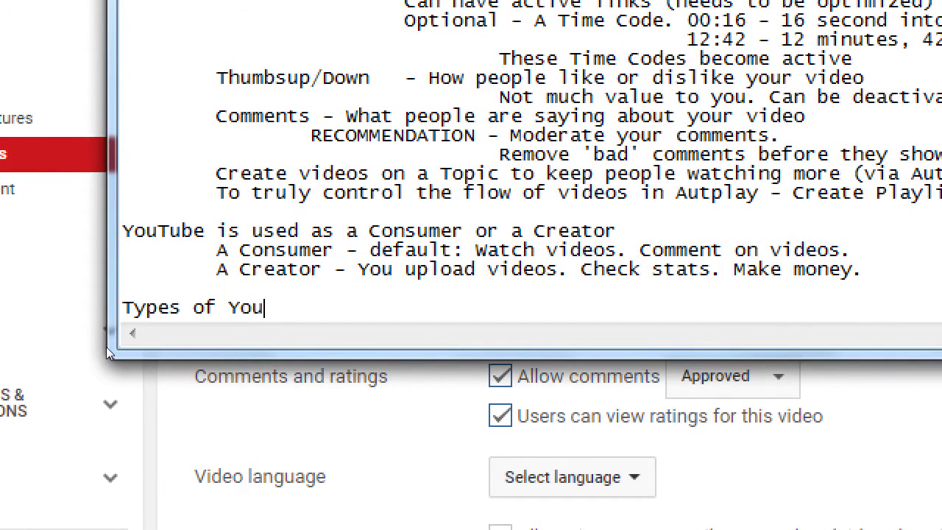
List Public, Unlisted, Private and Scheduled on separate indented lines under the video types heading
key("Return")
key("Tab")
type("Public")
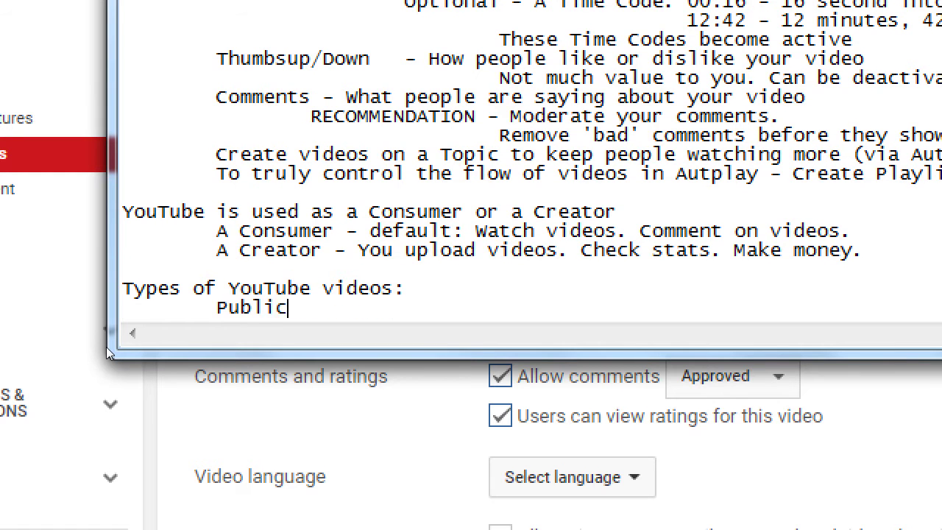
key("Return")
key("Tab")
type("Unlisted")
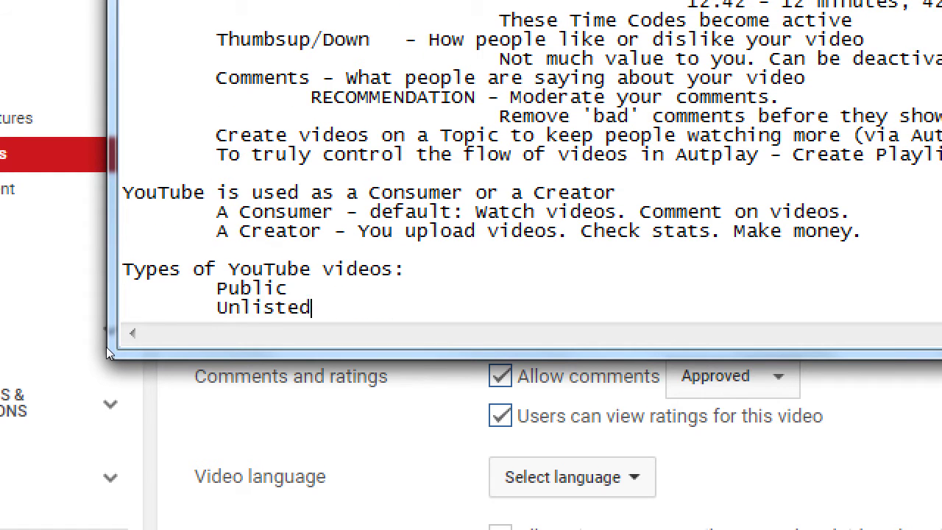
key("Return")
key("Tab")
type("Private")
key("Return")
key("Tab")
type("Scheduled")
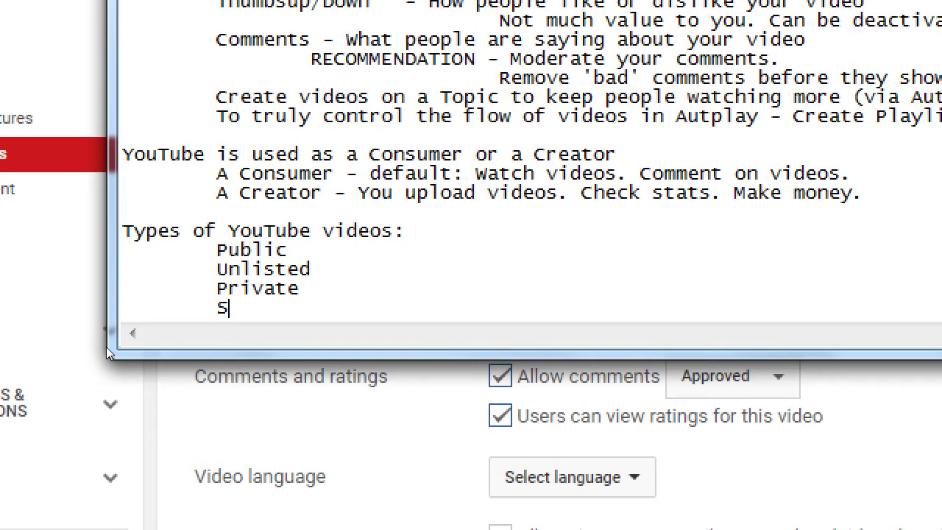
Describe the Public entry as "- Anyone can search, find, view. With or w/o the URL"
key("Up")
key("Up")
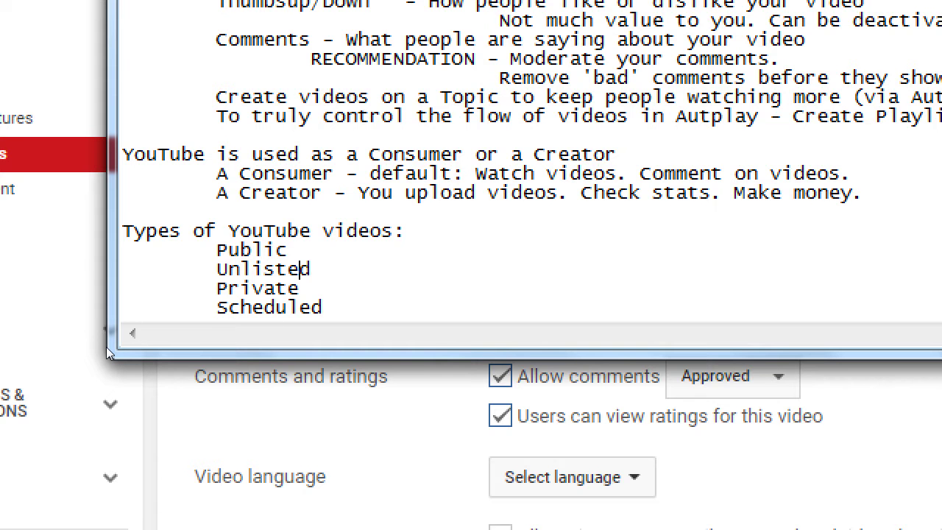
key("Up")
key("Tab")
type("- Anyone can ")
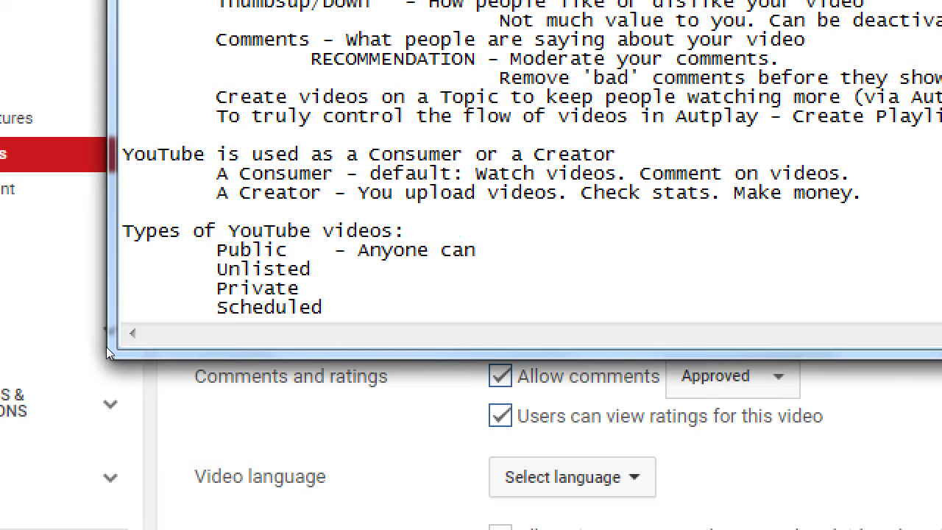
type("search, fin")
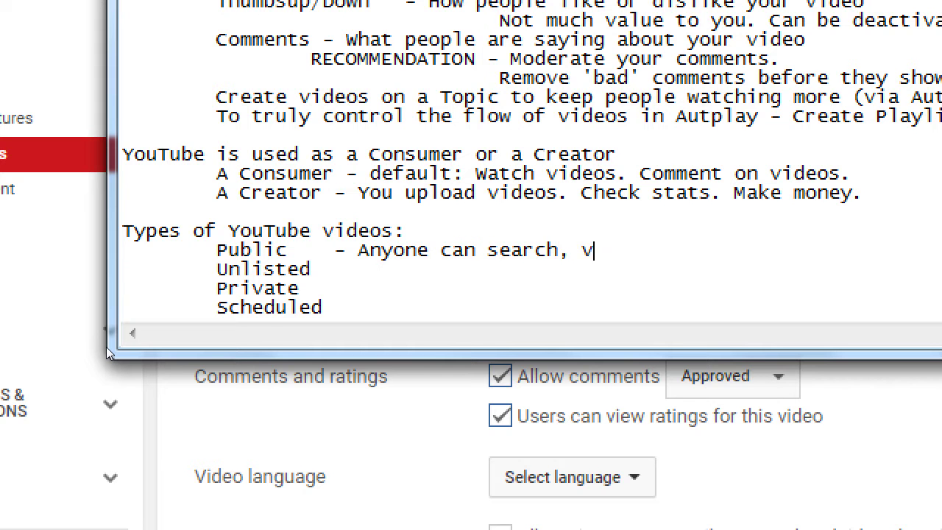
type("d, view")
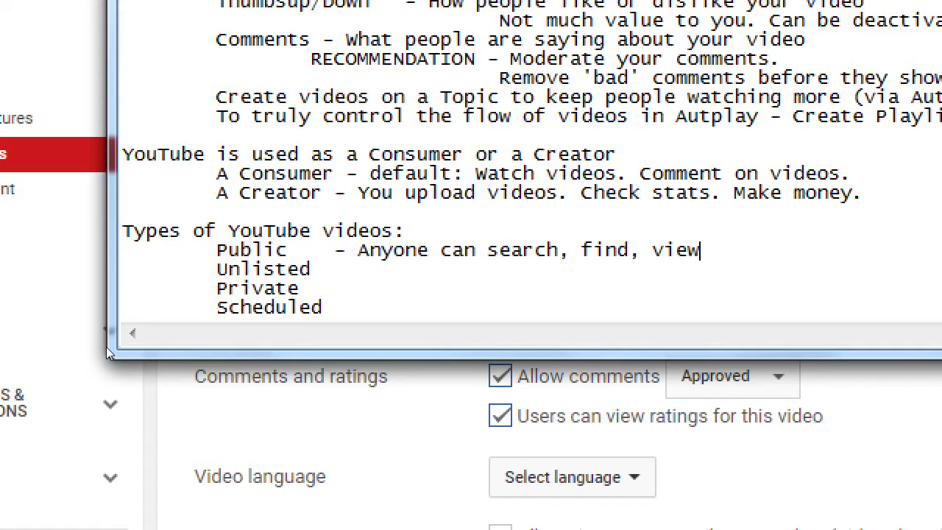
type(". With or ")
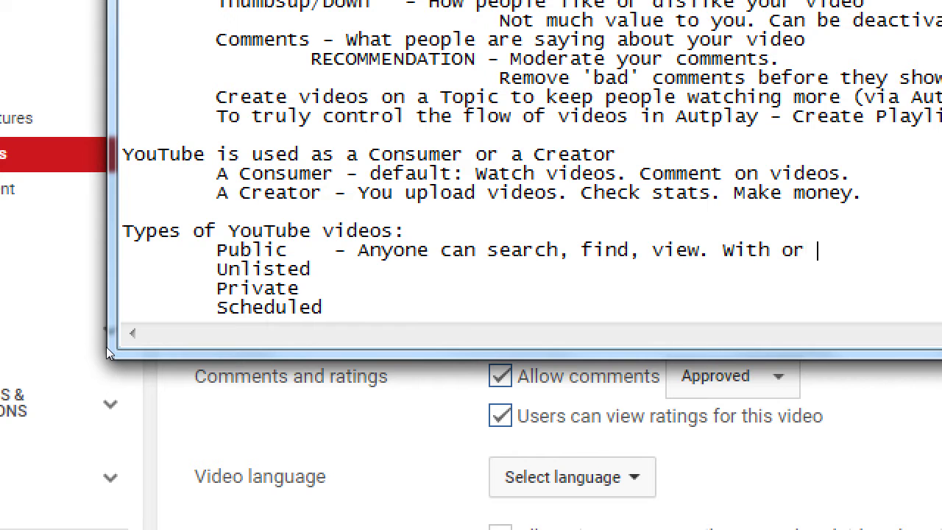
type("w/o the ")
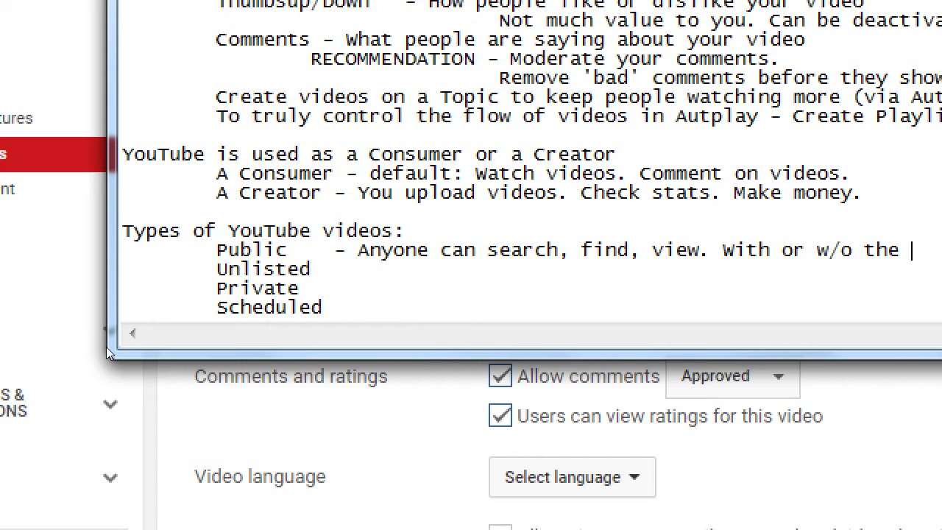
type("URL")
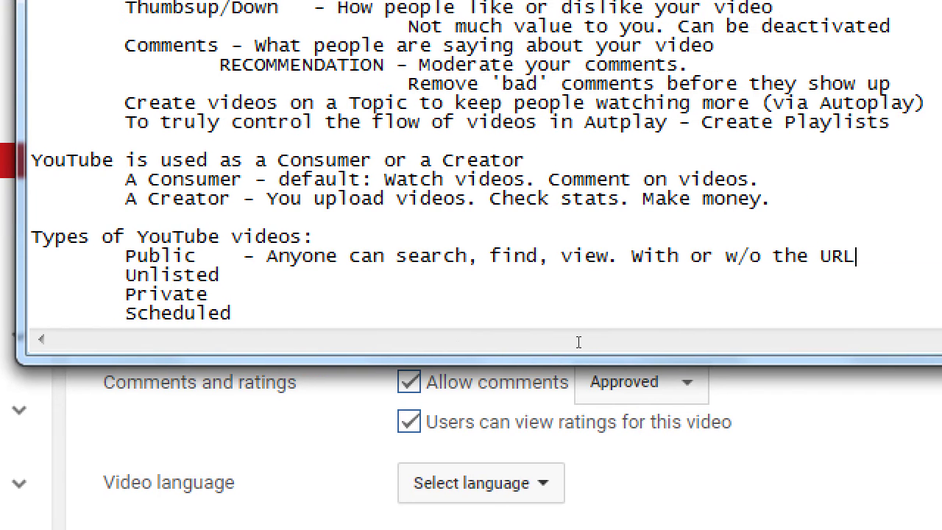
Describe the Unlisted entry as "- Only way for people to see the video is with the URL", aligned with the Public description
key("Down")
key("BackSpace")
key("BackSpace")
key("BackSpace")
key("BackSpace")
key("BackSpace")
key("BackSpace")
key("BackSpace")
key("BackSpace")
type("_")
type(" O")
key("BackSpace")
key("BackSpace")
key("BackSpace")
type("- Only way for people")
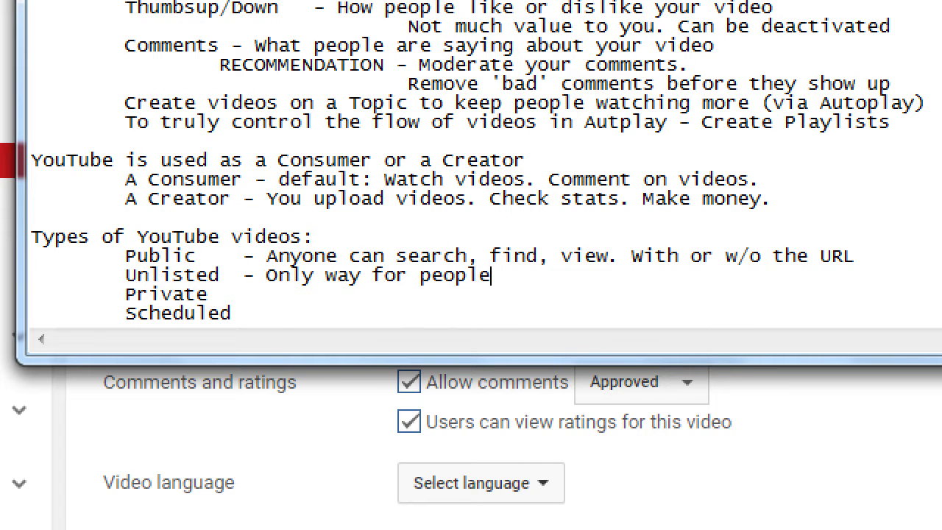
type(" to see the vide")
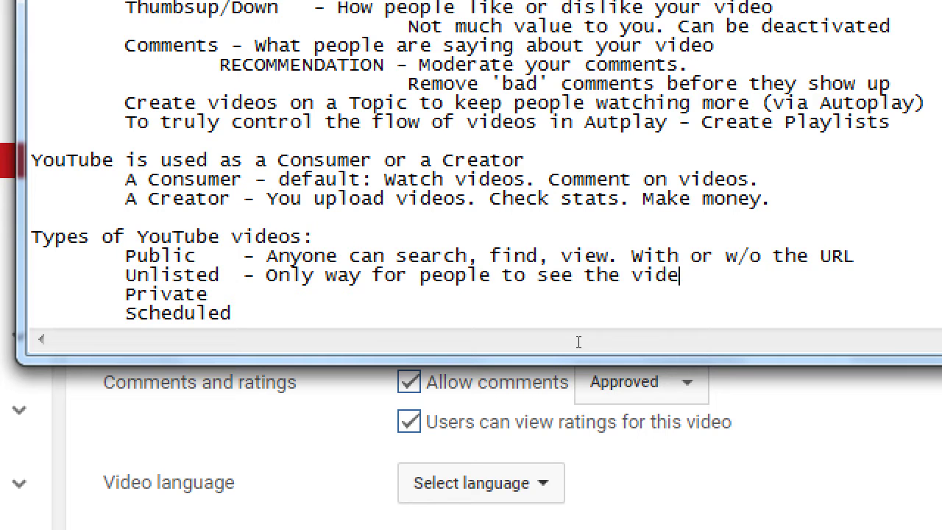
type("o is with the URL")
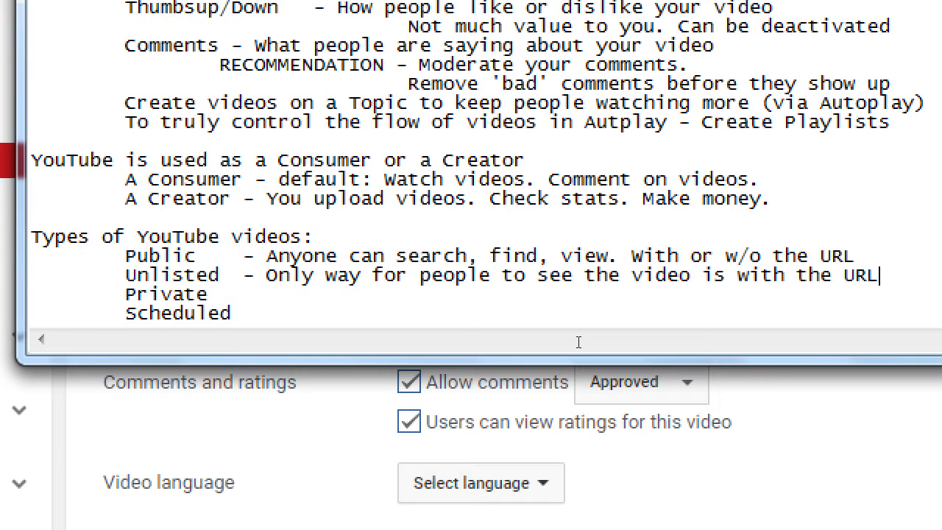
key("ctrl+shift+Left")
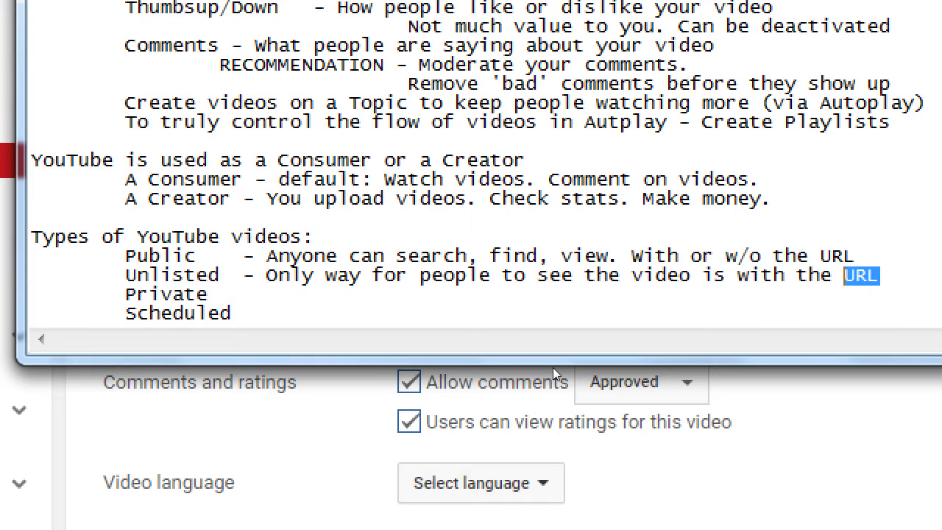
key("End")
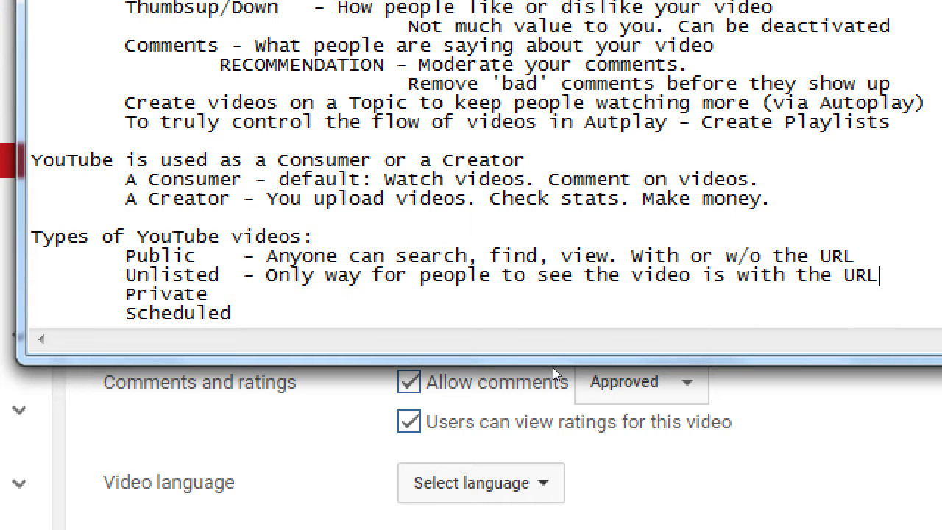
key("shift+Home")
Describe the Private entry as "- No one can see your video.", aligned with the descriptions above
key("Down")
key("End")
key("BackSpace")
type("- No one c")
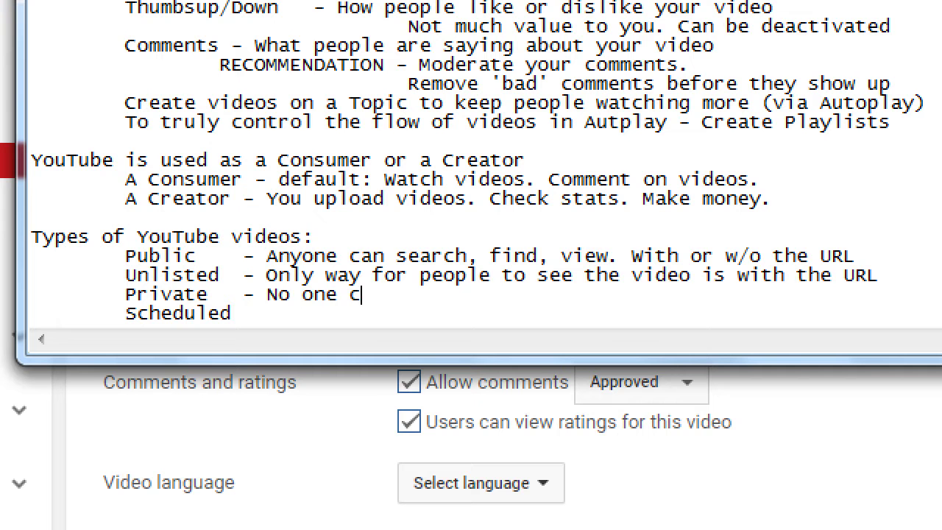
type("an see your video")
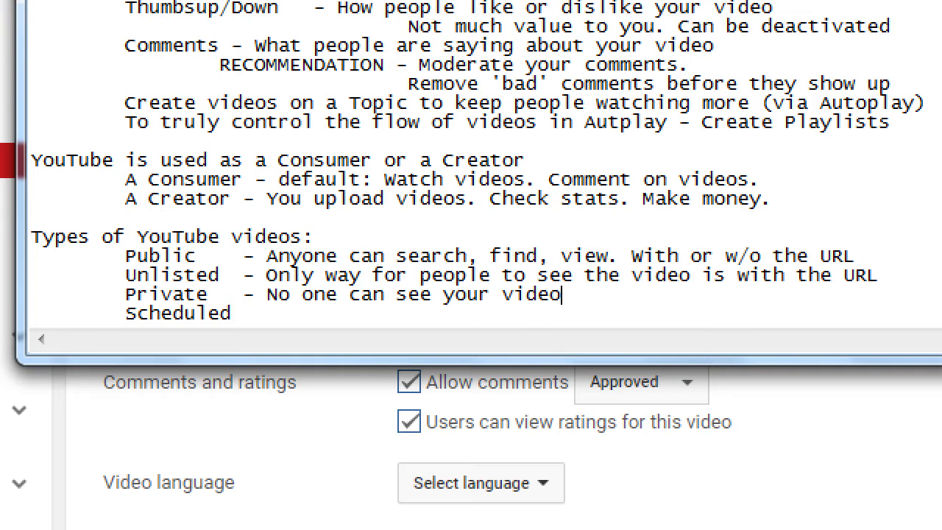
type(".")
key("ctrl+shift+Left")
key("ctrl+shift+Left")
key("ctrl+shift+Left")
key("ctrl+shift+Left")
key("ctrl+shift+Left")
key("ctrl+shift+Left")
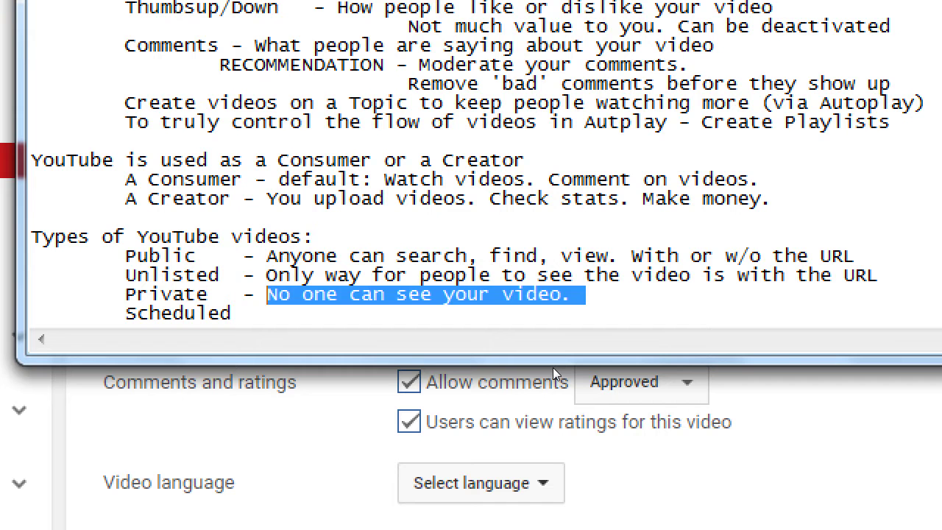
Describe the Scheduled entry as "- Video will become public or unlisted at a certain time"
key("Down")
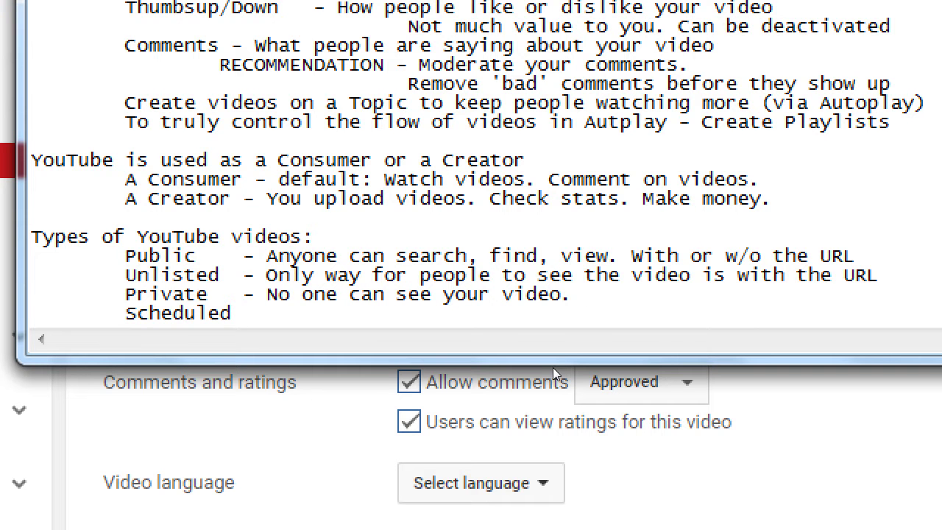
type("- Video wi")
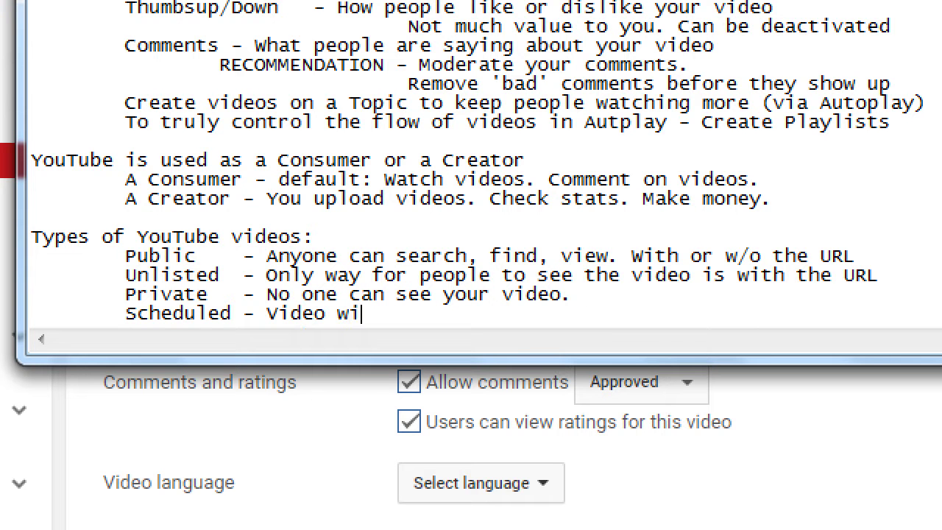
type("ll become public or unlisted")
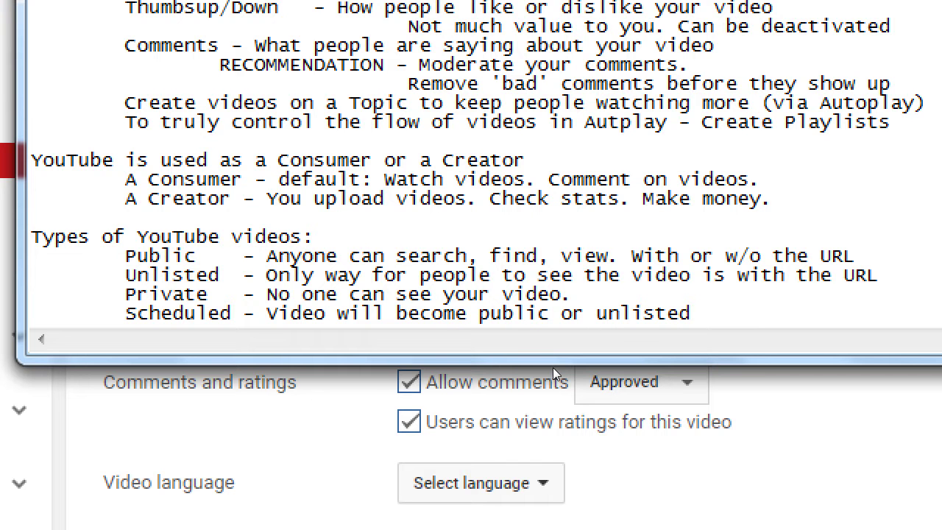
type(" at a certain time")
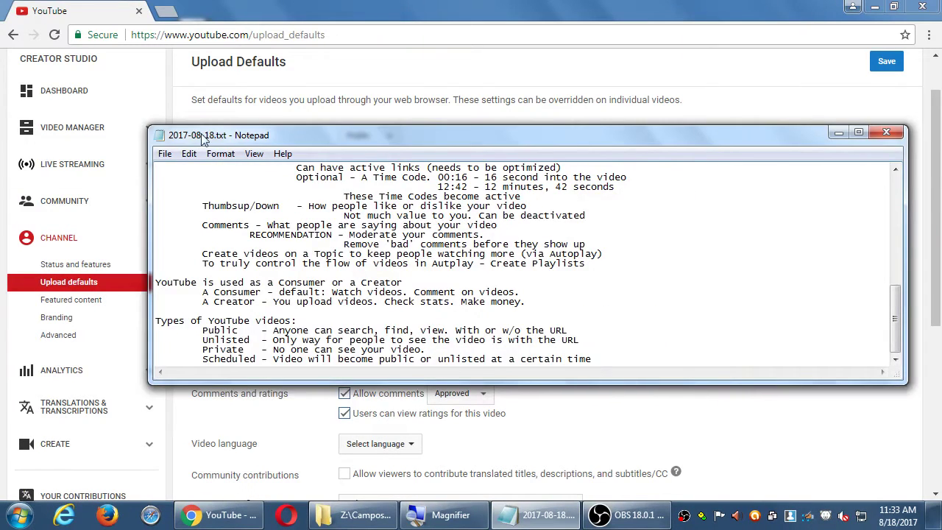
Move the notes window aside, return to the Upload Defaults page in Chrome and review the default Privacy options
left_click_drag(204, 137, 476, 88)
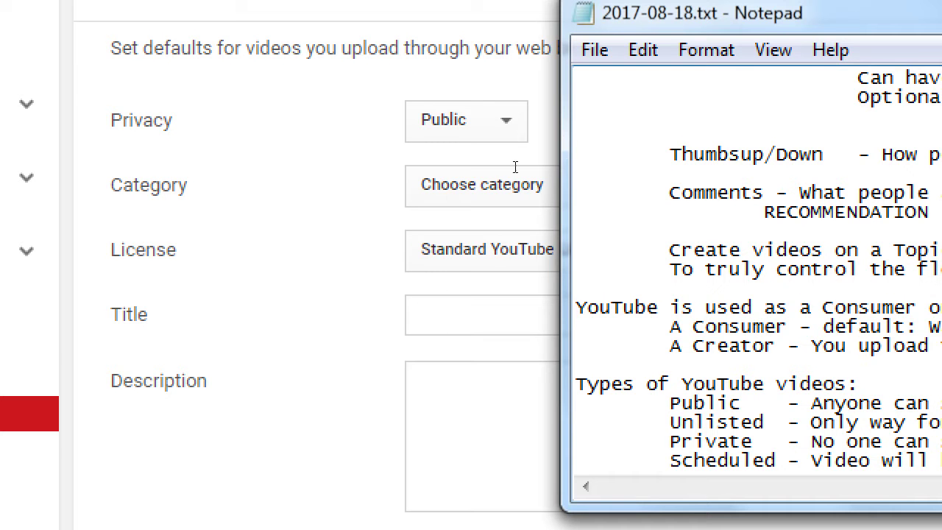
left_click(299, 120)
left_click(409, 137)
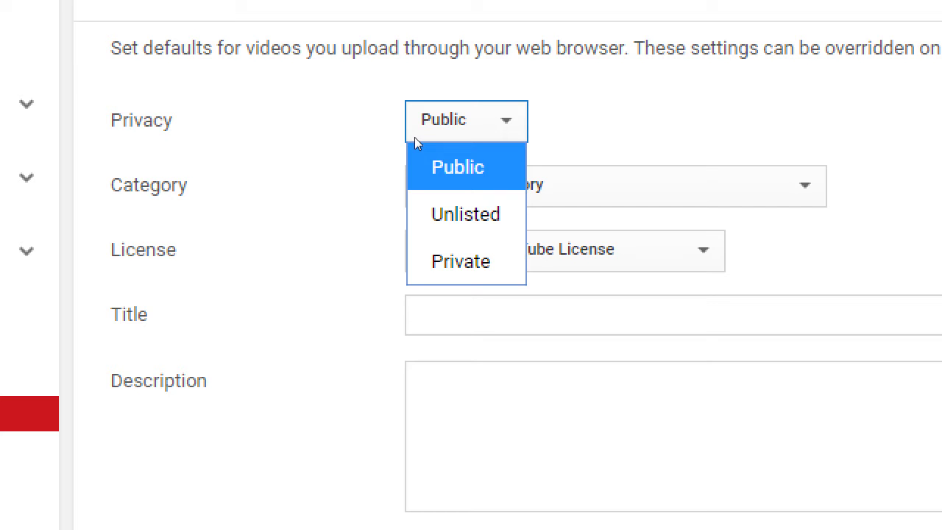
key("Down")
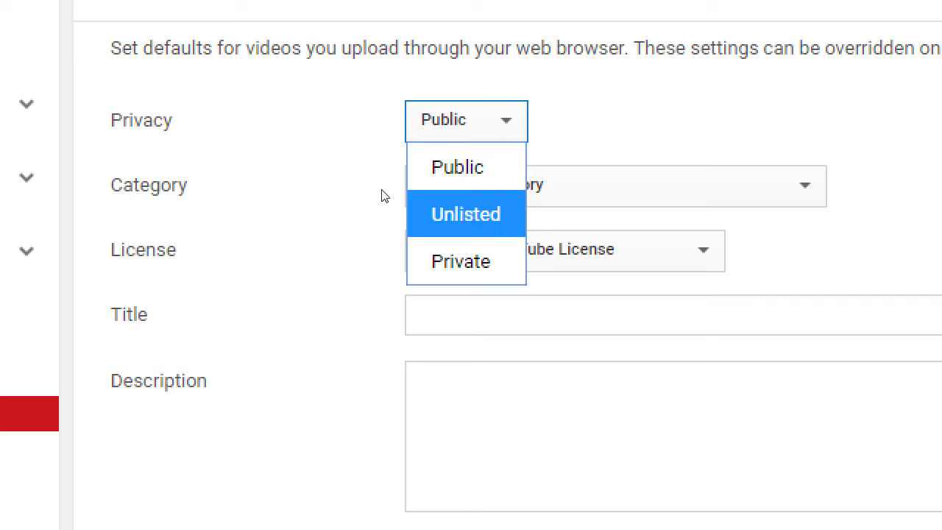
left_click(454, 123)
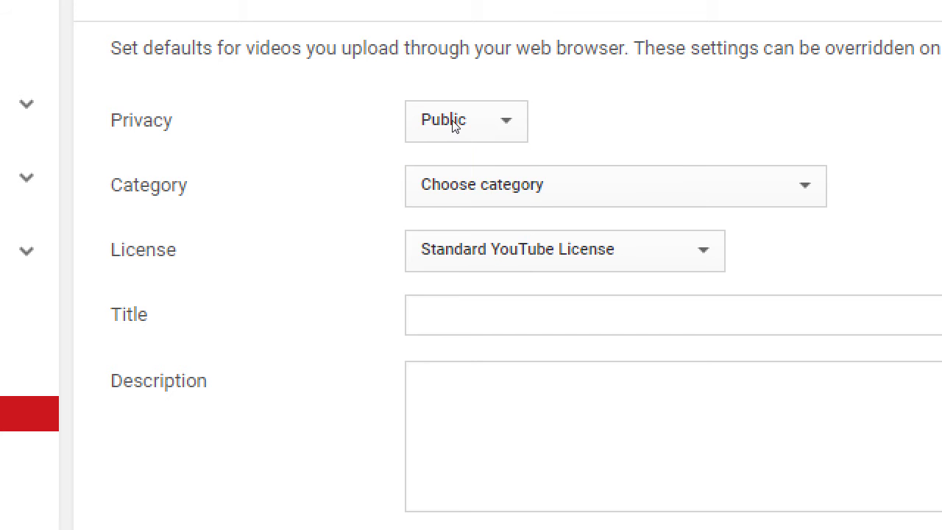
Review the video categories offered as the upload default, from Autos & Vehicles to Travel & Events, leaving the choice unset
double_click(211, 171)
left_click(387, 184)
key("Down")
key("Down")
key("Down")
key("Down")
key("Down")
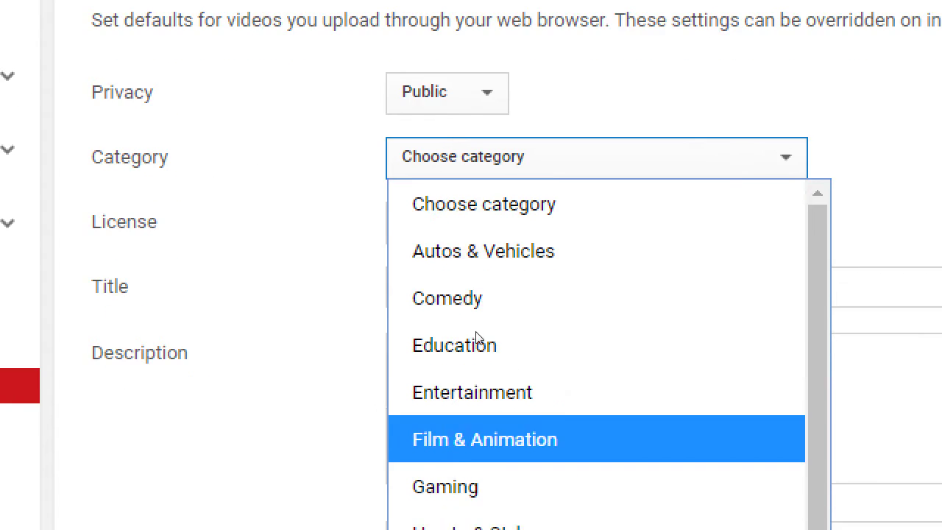
key("Down")
key("Down")
key("Down")
key("Down")
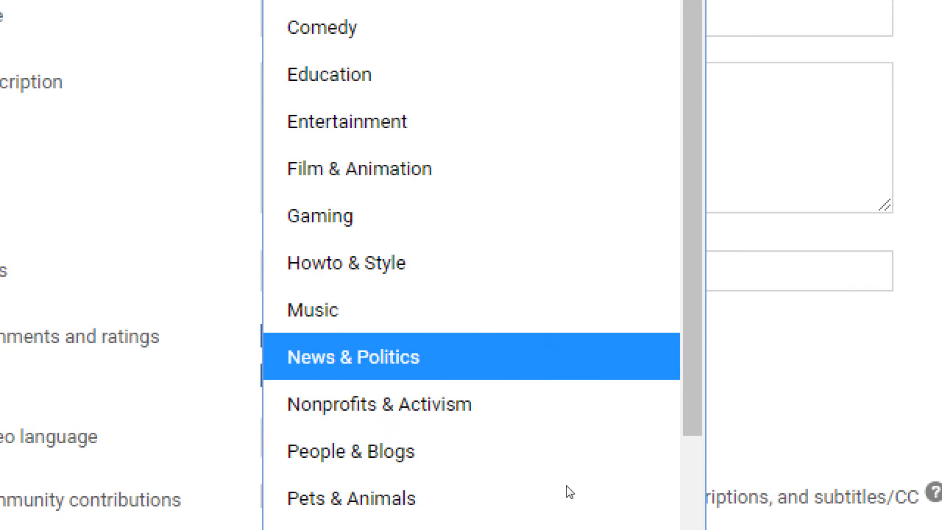
scroll(559, 467, "down", 3)
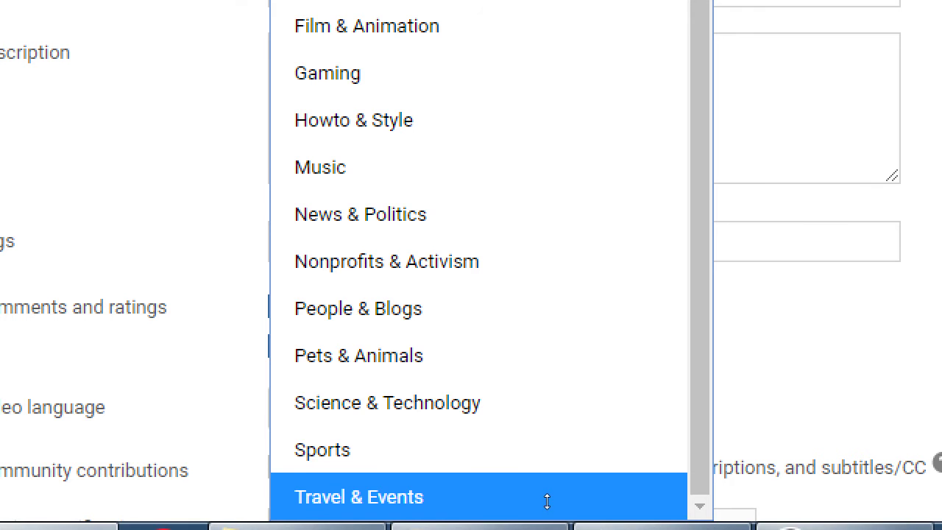
key("Up")
key("Up")
key("Up")
key("Up")
key("Up")
key("Up")
key("Up")
key("Up")
key("Up")
key("Up")
key("Up")
key("Up")
key("Up")
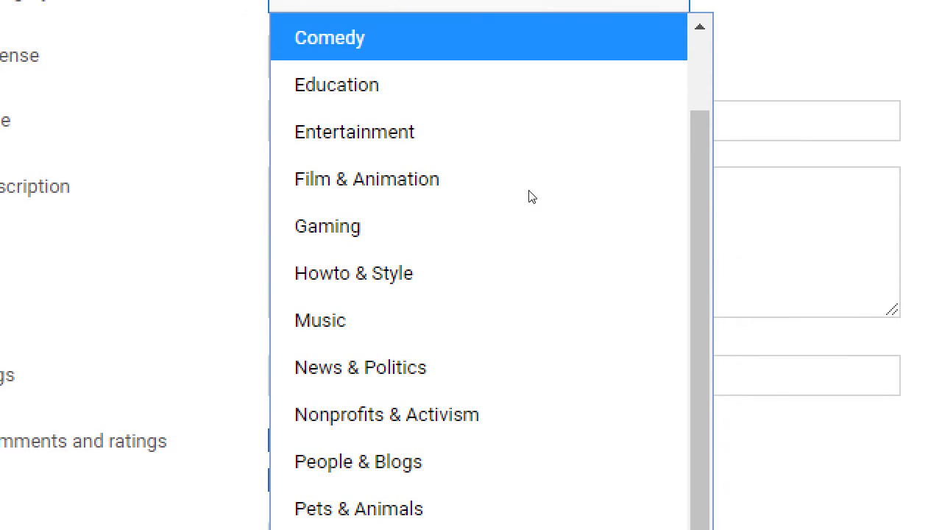
scroll(575, 139, "up", 1)
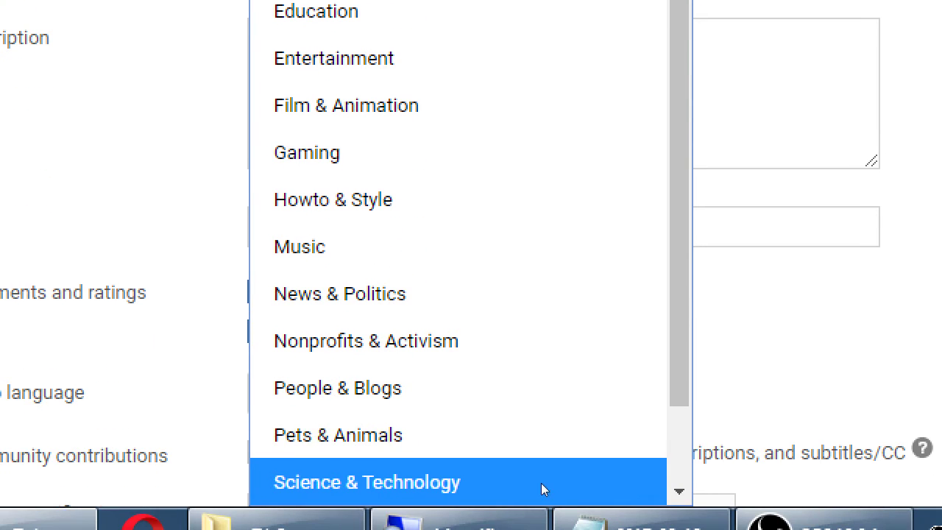
key("Up")
scroll(555, 466, "down", 1)
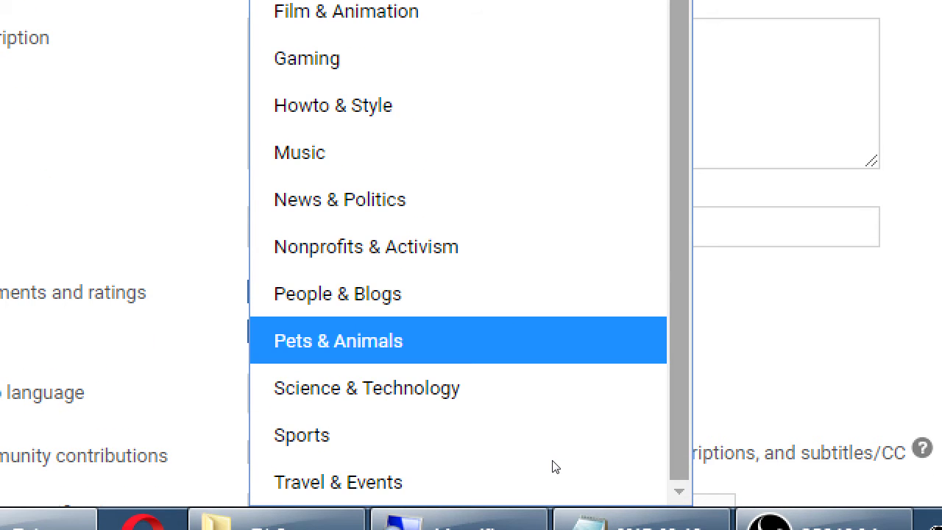
key("Page_Up")
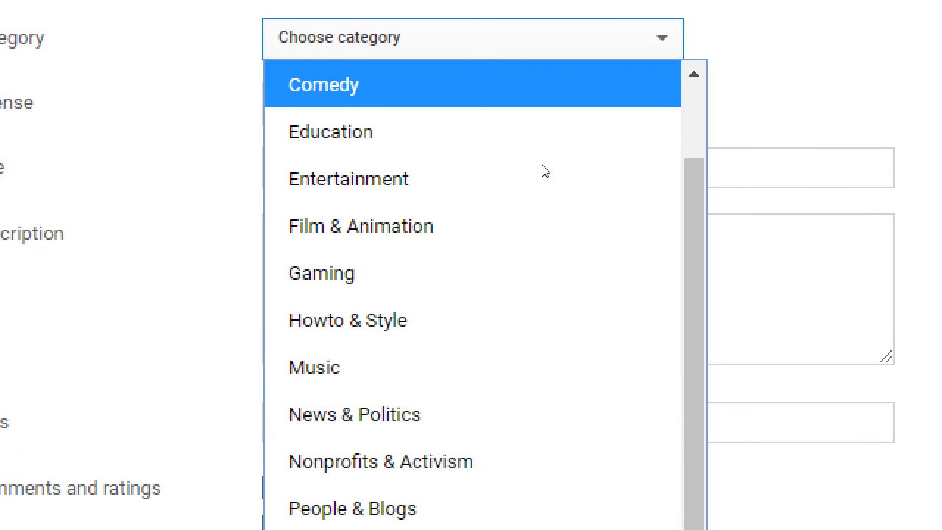
scroll(538, 19, "up", 1)
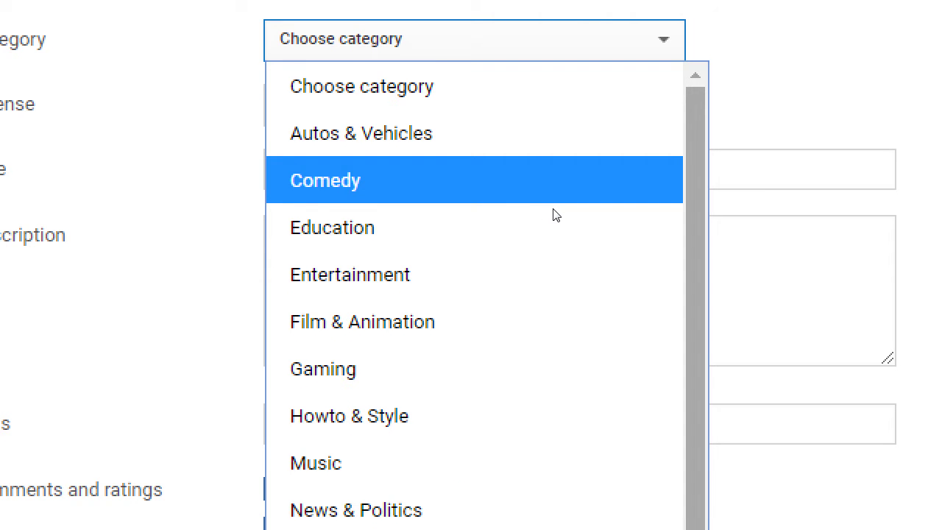
scroll(551, 214, "down", 2)
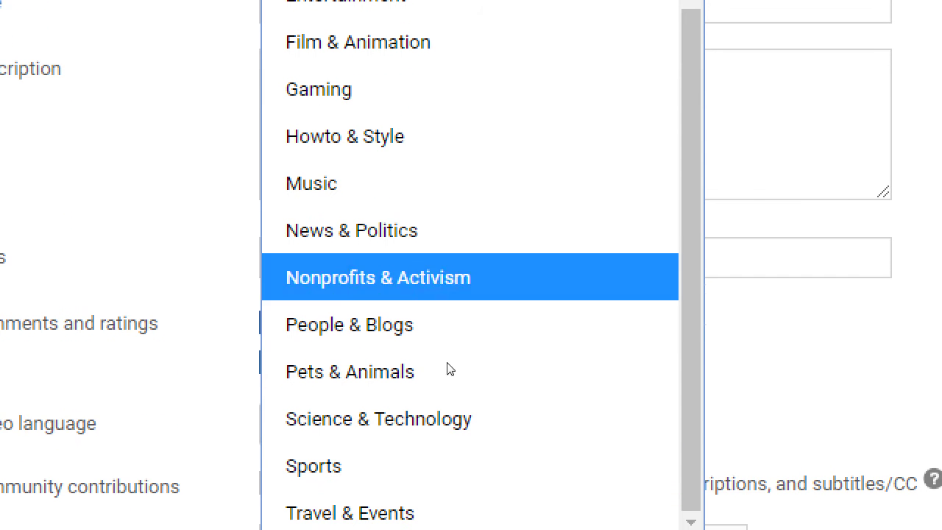
key("Up")
key("Up")
key("Up")
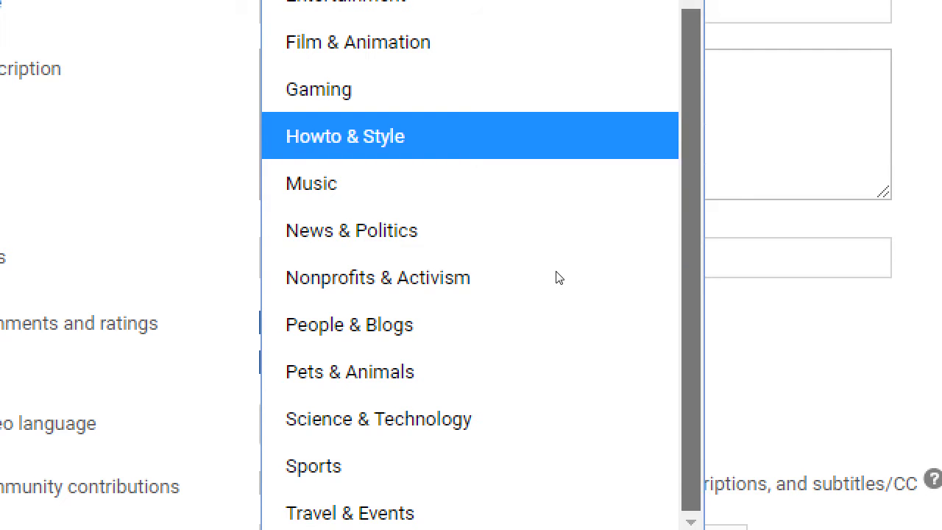
scroll(557, 275, "up", 2)
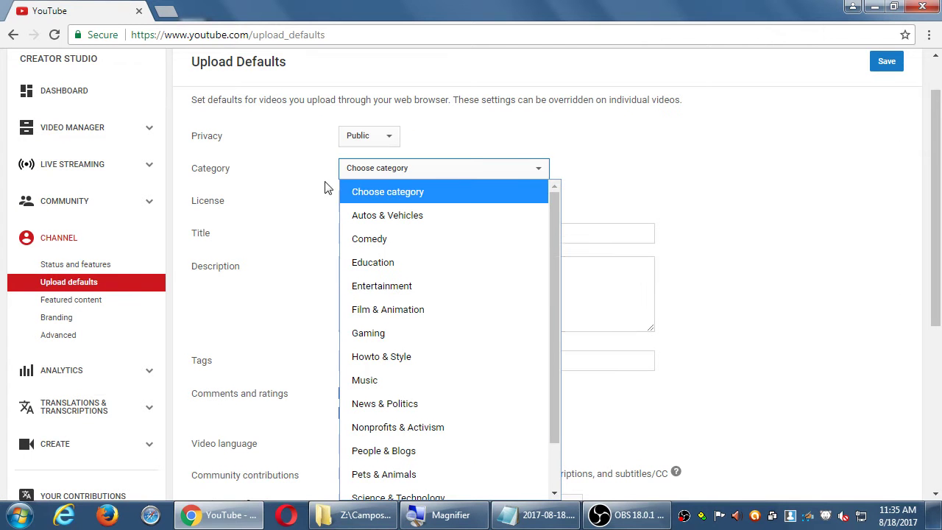
left_click(703, 160)
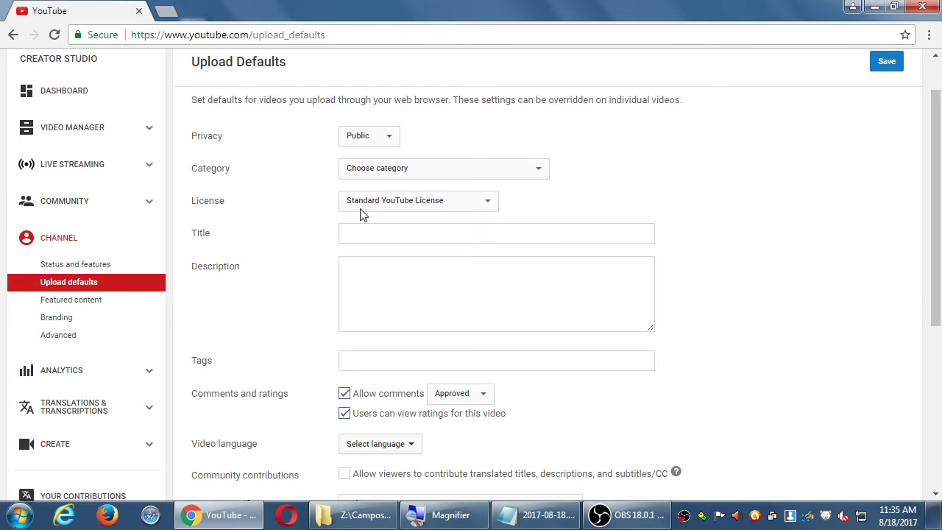
Try Howto & Style as the default category, and return the setting to Choose category
left_click(391, 171)
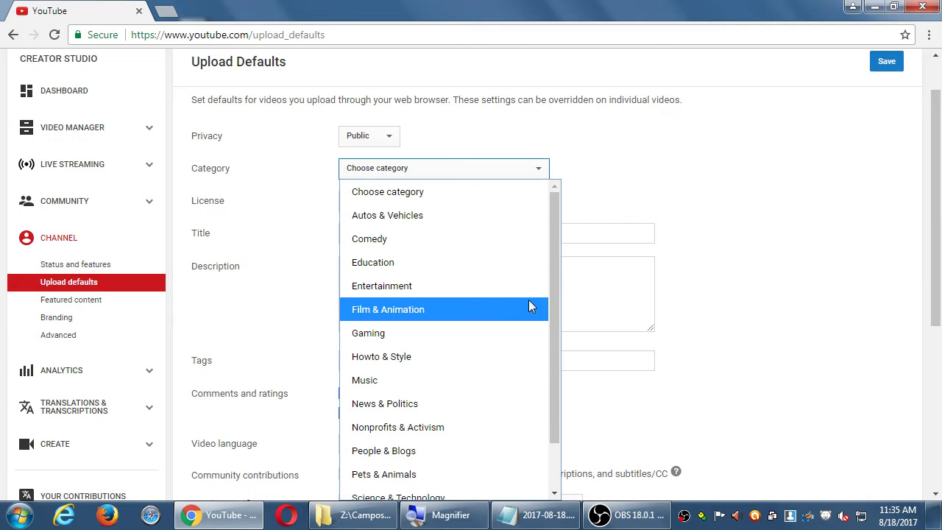
left_click_drag(551, 281, 544, 406)
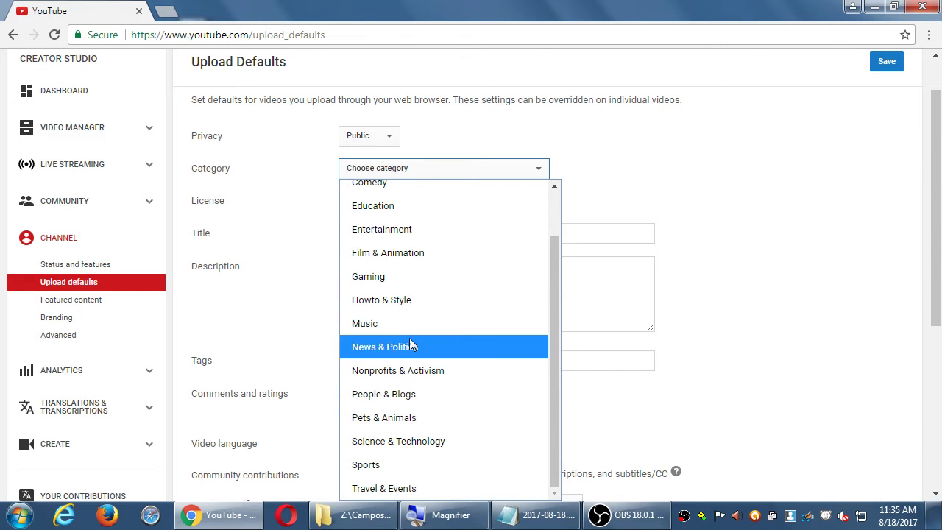
left_click(393, 302)
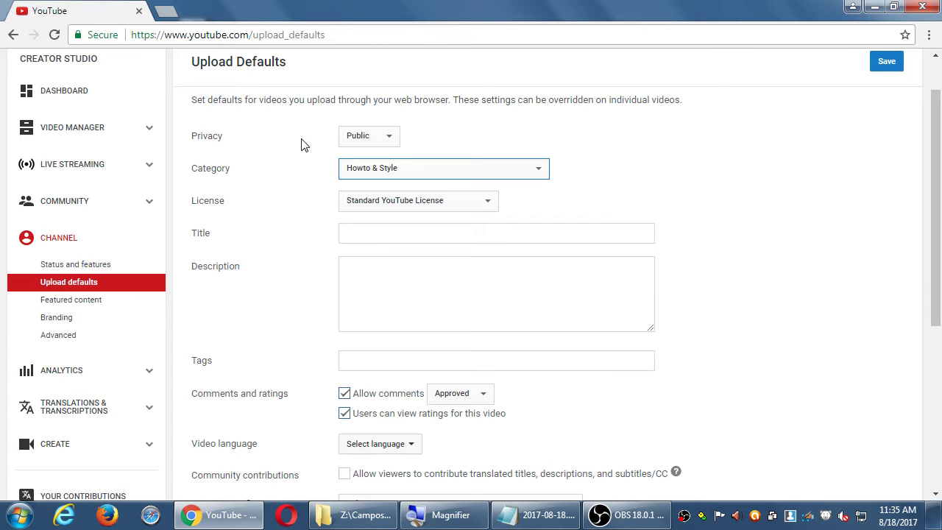
left_click(352, 168)
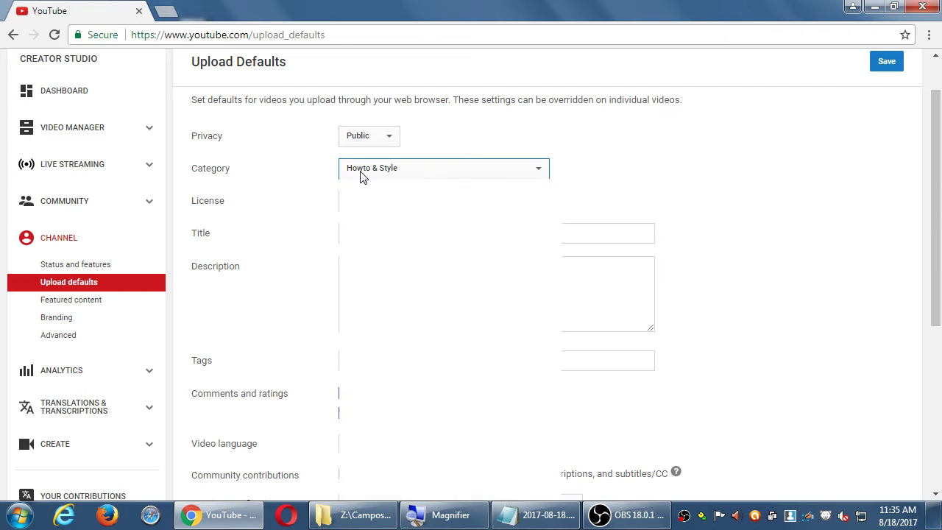
left_click(364, 186)
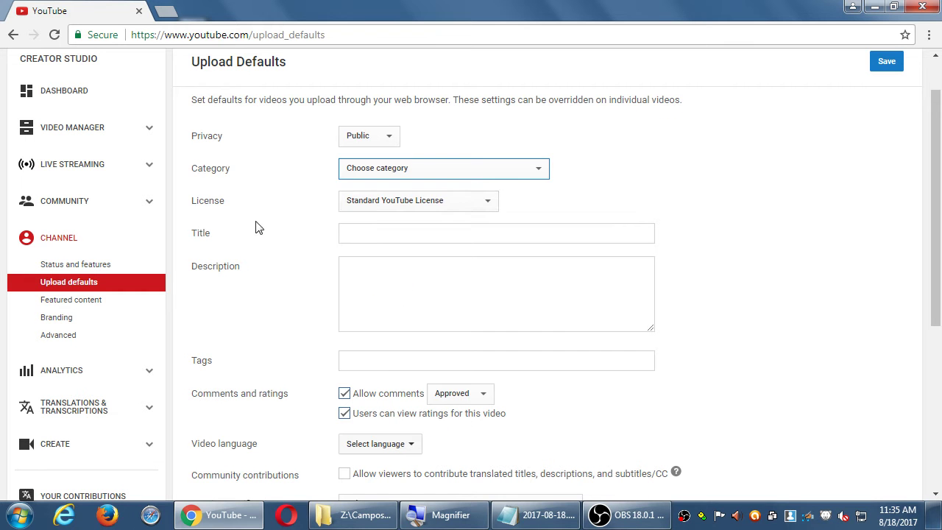
Review the default License options, Standard YouTube License and Creative Commons - Attribution, without changing the selection
left_click(355, 204)
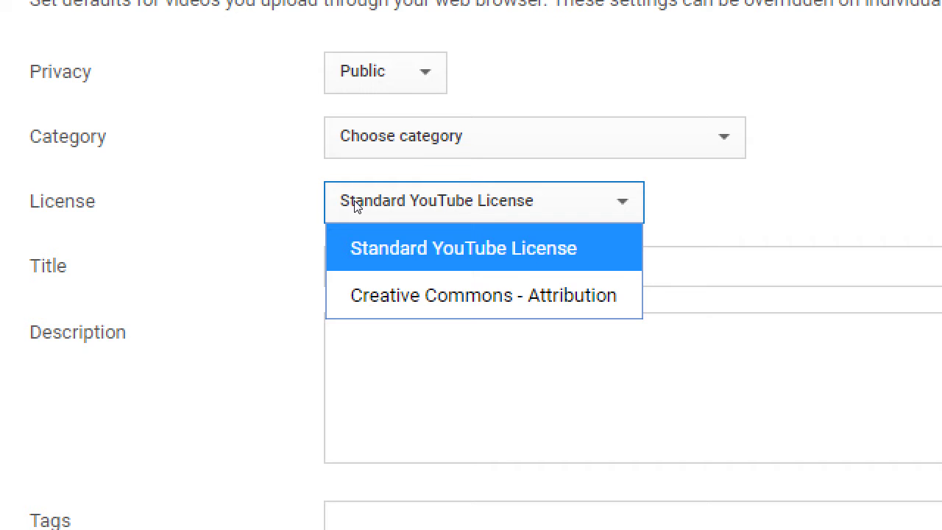
key("Down")
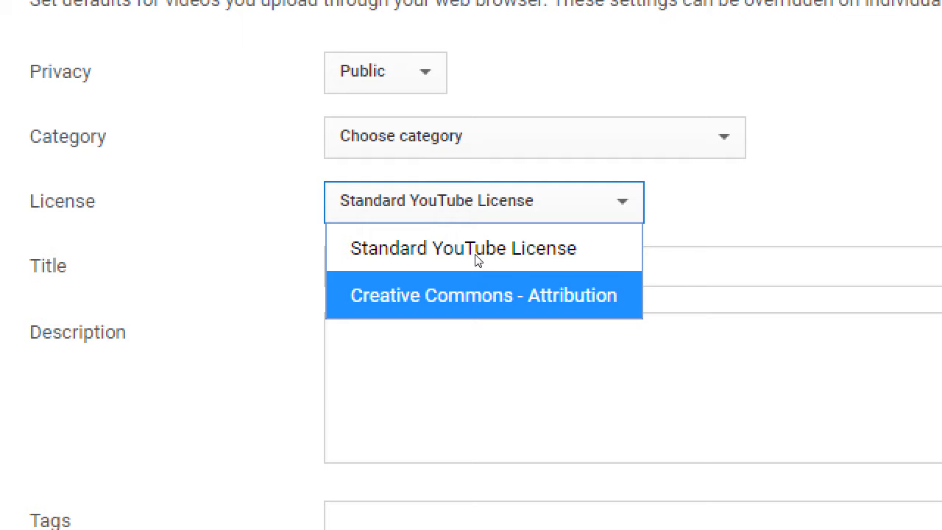
left_click(542, 201)
left_click(450, 205)
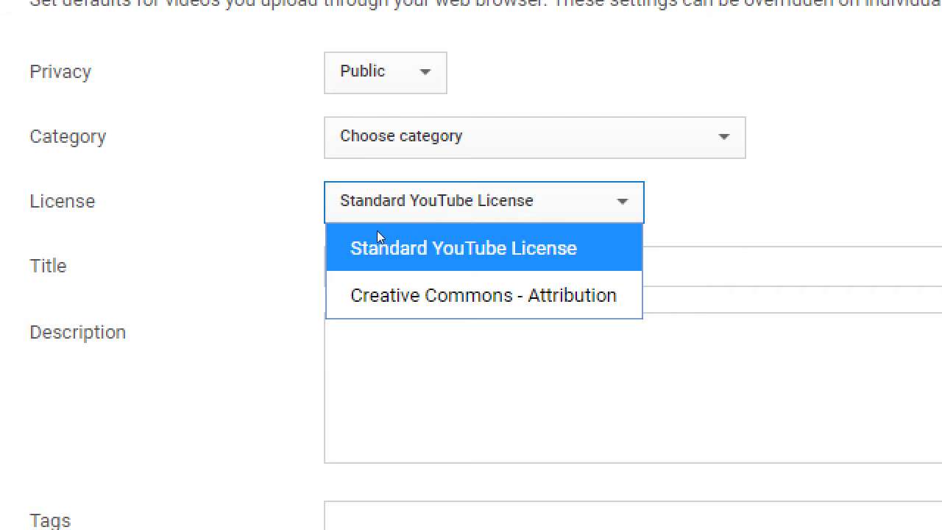
left_click(570, 208)
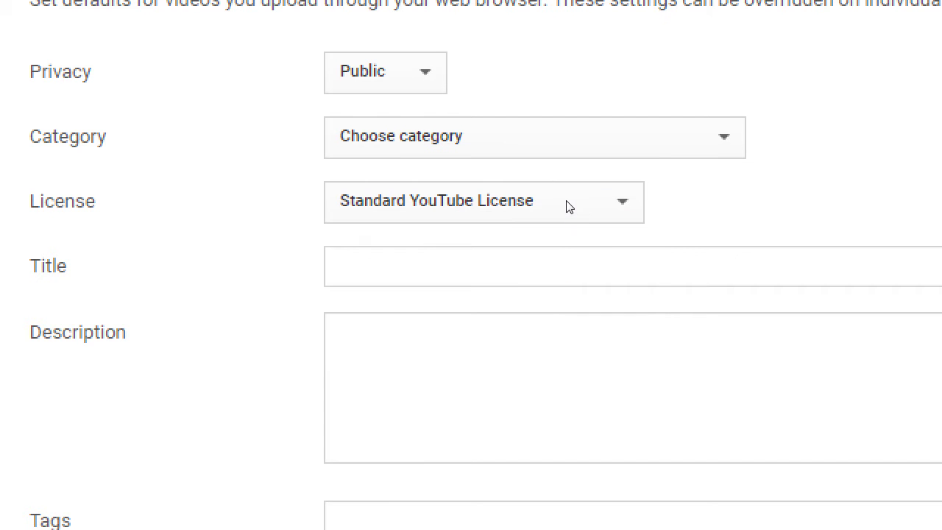
Try Creative Commons - Attribution as the default license, and return the setting to Standard YouTube License
left_click(455, 208)
key("Down")
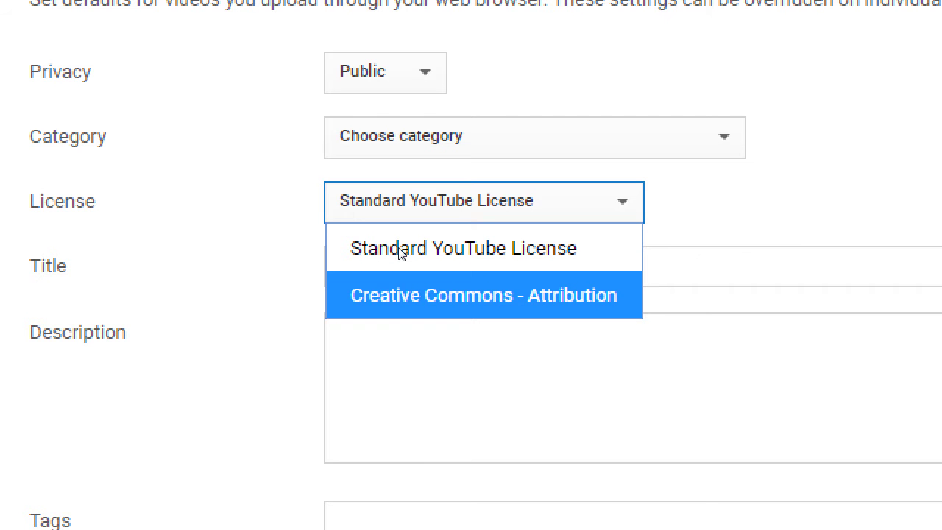
key("Return")
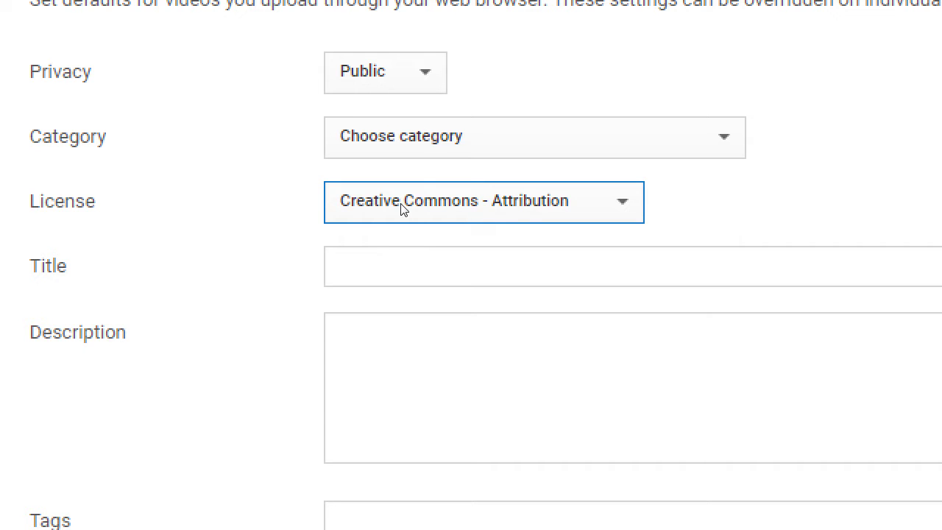
left_click(404, 210)
left_click(406, 226)
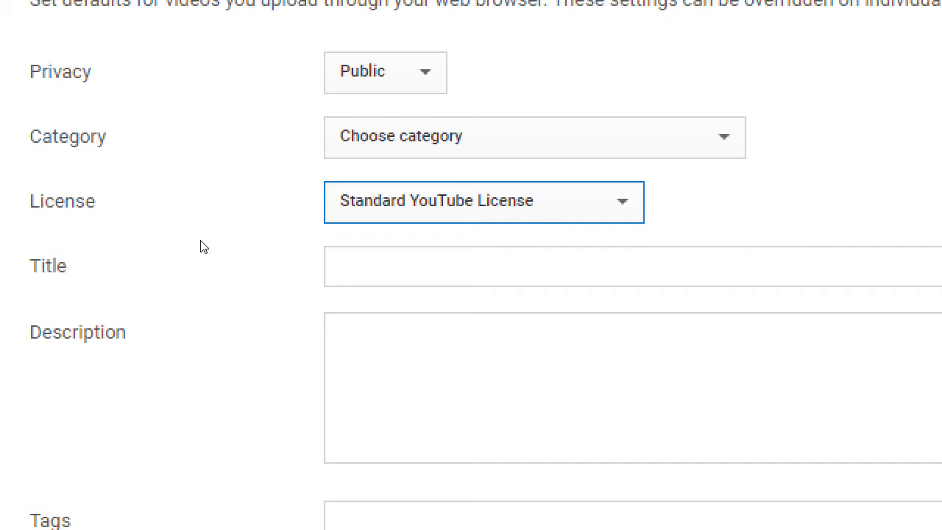
Enter the sample default title "Tech Review Tuesday - " followed by the filler text "fdfffgfgfdrfgfgfdd"
left_click(221, 267)
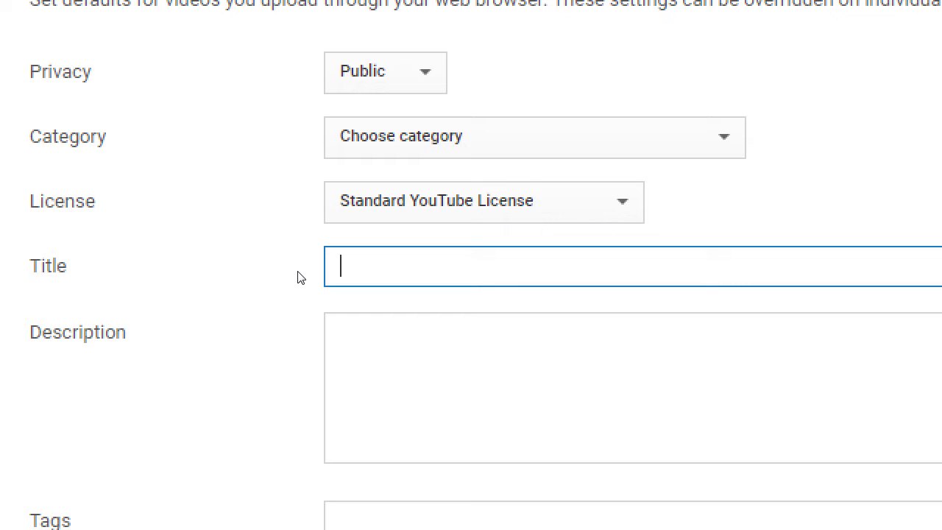
type("Tech Re")
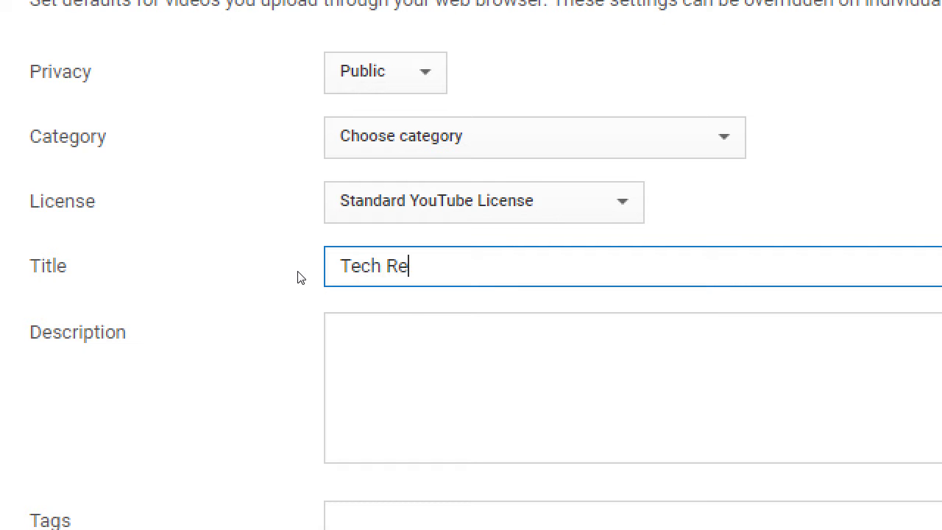
type("view Tuesda")
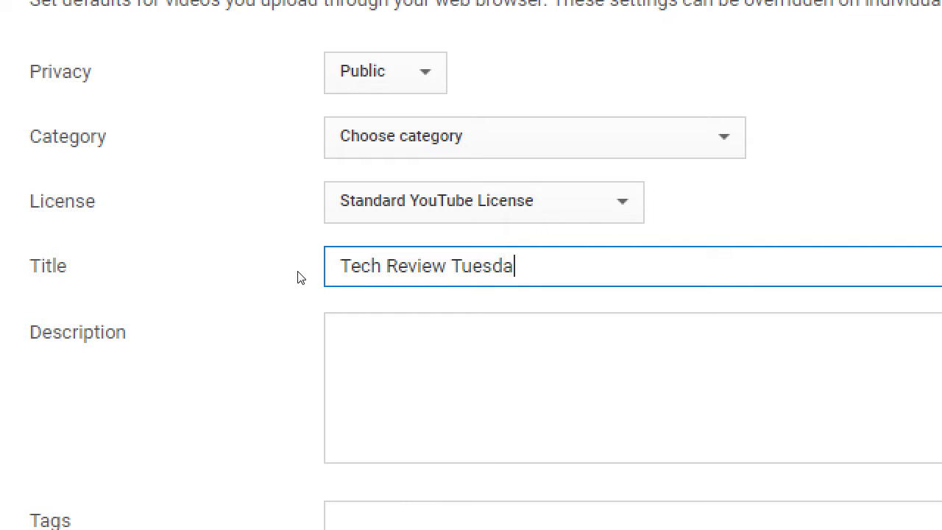
type("y - fdfffgfgfdrfgfgfdd")
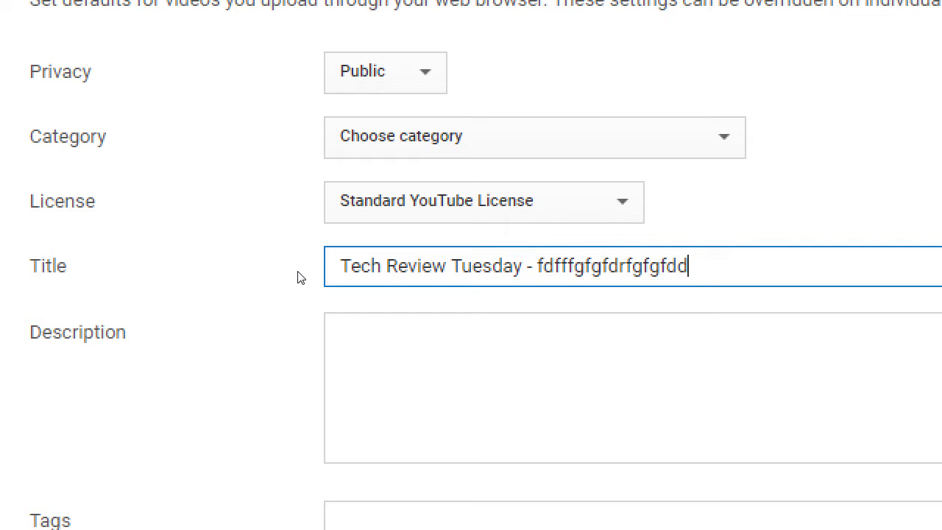
Clear the entire sample text from the default title
key("BackSpace")
key("BackSpace")
key("BackSpace")
key("BackSpace")
key("BackSpace")
key("BackSpace")
key("BackSpace")
key("BackSpace")
key("BackSpace")
key("BackSpace")
key("BackSpace")
key("BackSpace")
key("BackSpace")
key("BackSpace")
key("BackSpace")
key("BackSpace")
key("BackSpace")
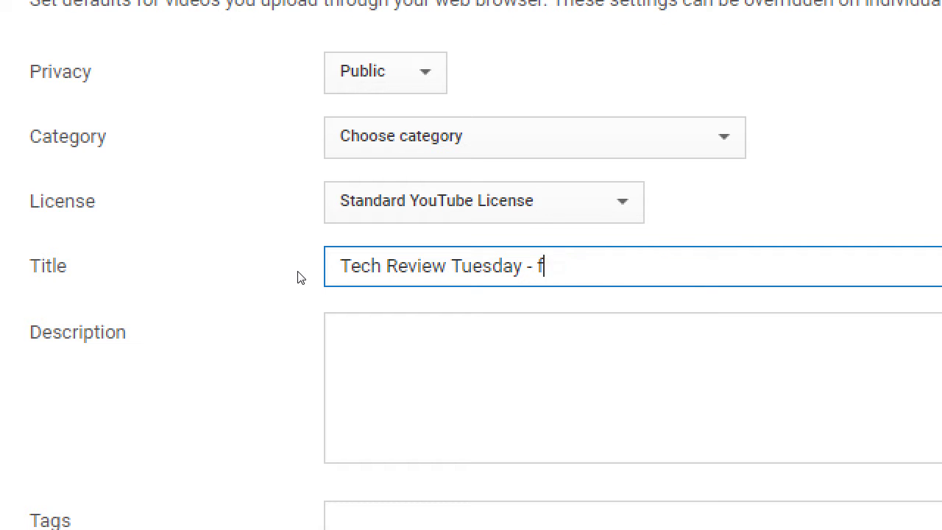
key("BackSpace")
key("BackSpace")
key("BackSpace")
key("BackSpace")
key("BackSpace")
key("BackSpace")
key("BackSpace")
key("BackSpace")
key("BackSpace")
key("BackSpace")
key("BackSpace")
key("BackSpace")
key("BackSpace")
key("BackSpace")
key("BackSpace")
key("BackSpace")
key("BackSpace")
key("BackSpace")
key("BackSpace")
key("BackSpace")
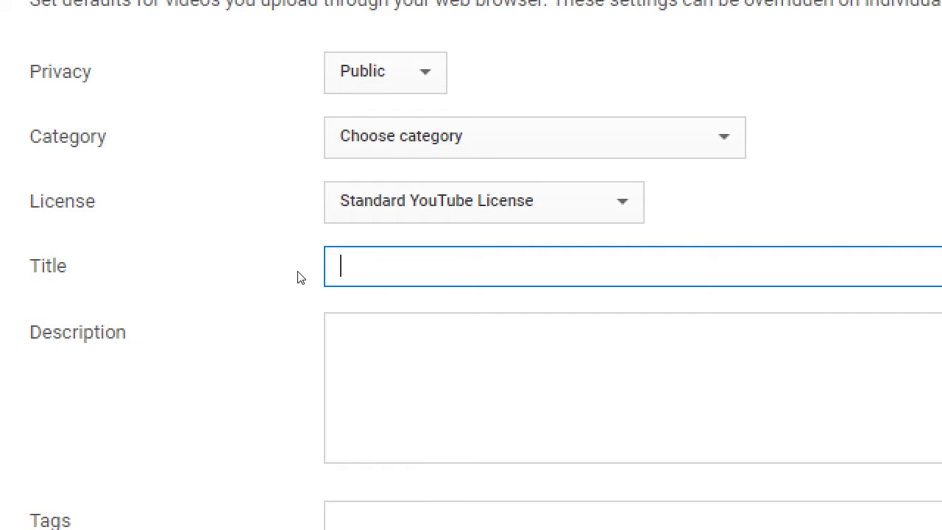
key("Tab")
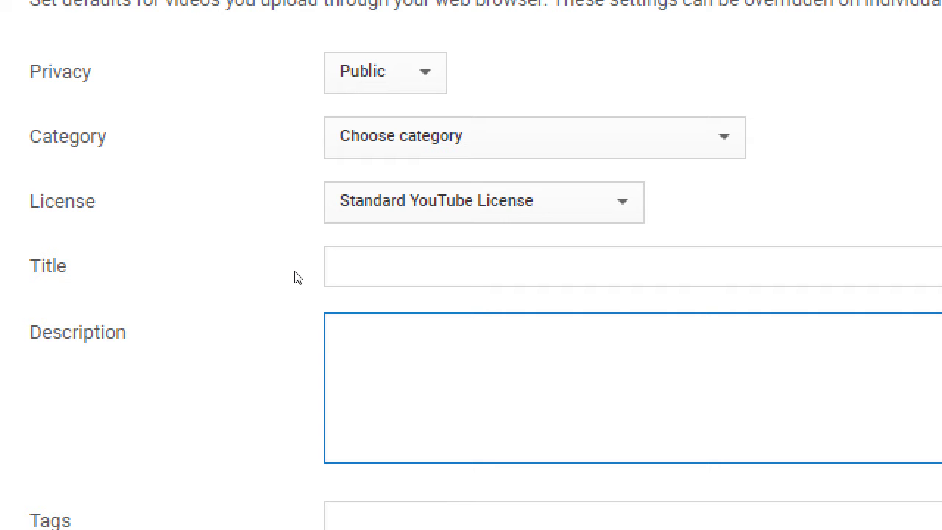
double_click(235, 269)
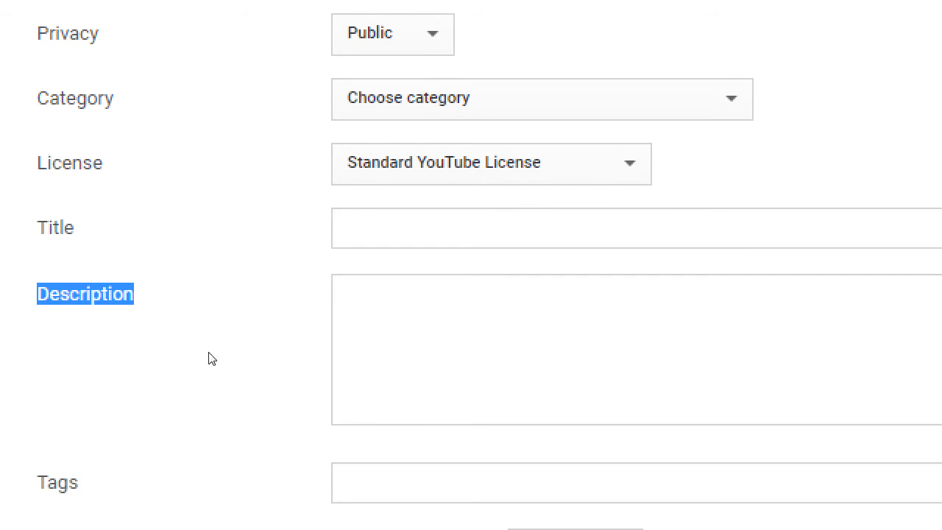
left_click(382, 282)
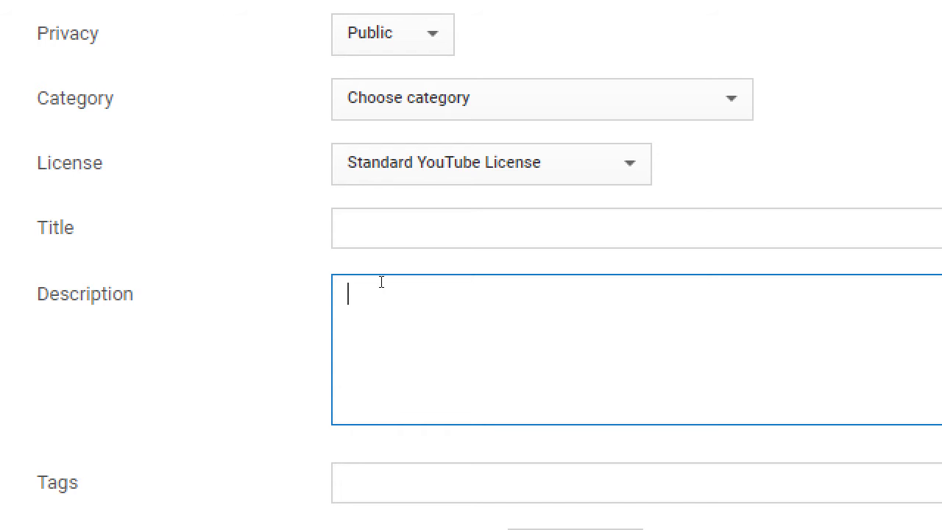
type("How to")
key("ctrl+a")
type("http://vic")
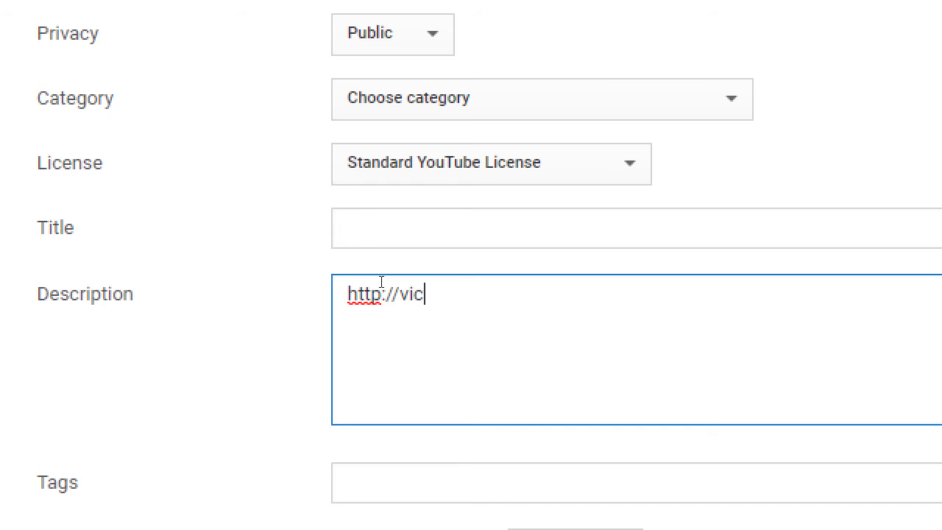
type("tor.com")
Add the filler line "dfskjdskdfjkdfsjkdsf" to the default description and paste a copy of both lines eight times after it
key("Return")
type("dfskjdskdfjkdfsjkdsf")
key("shift+Home")
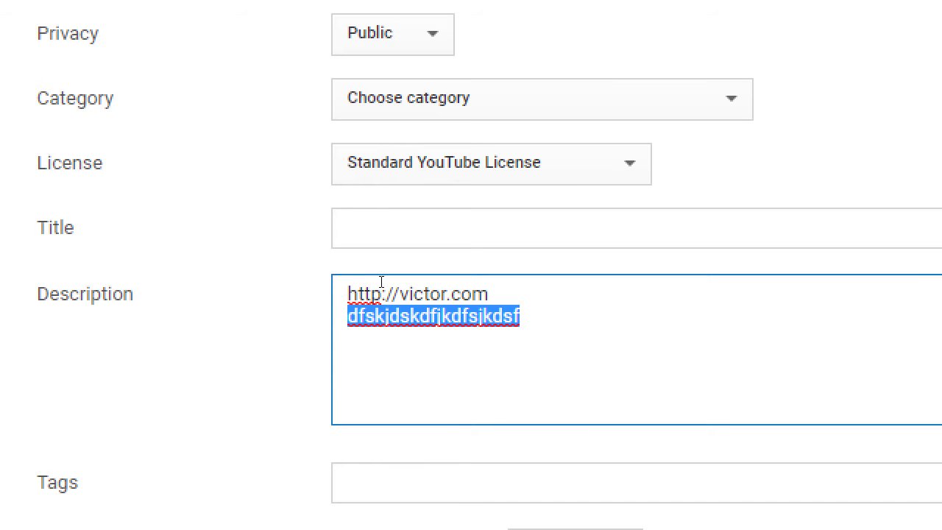
key("shift+Up")
key("ctrl+c")
key("Right")
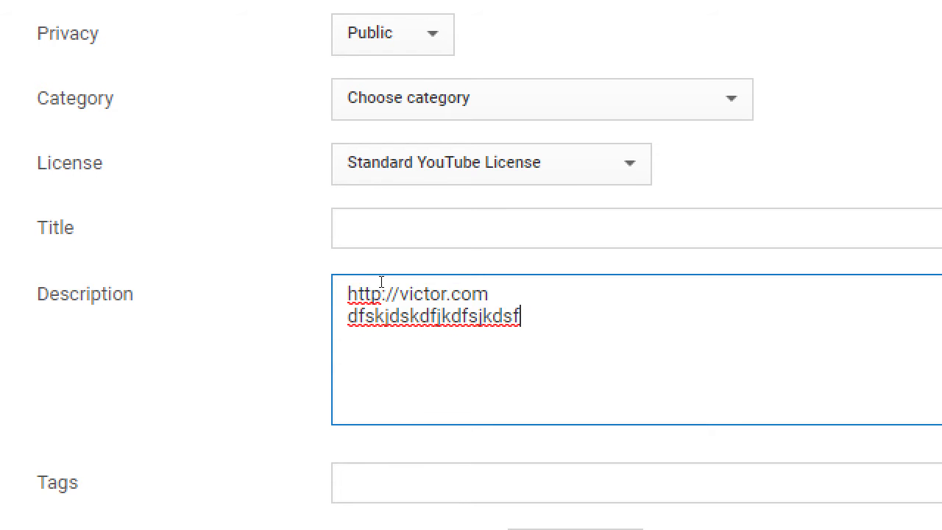
key("ctrl+v")
key("ctrl+v")
key("ctrl+v")
key("ctrl+v")
key("ctrl+v")
key("ctrl+v")
key("ctrl+v")
key("ctrl+v")
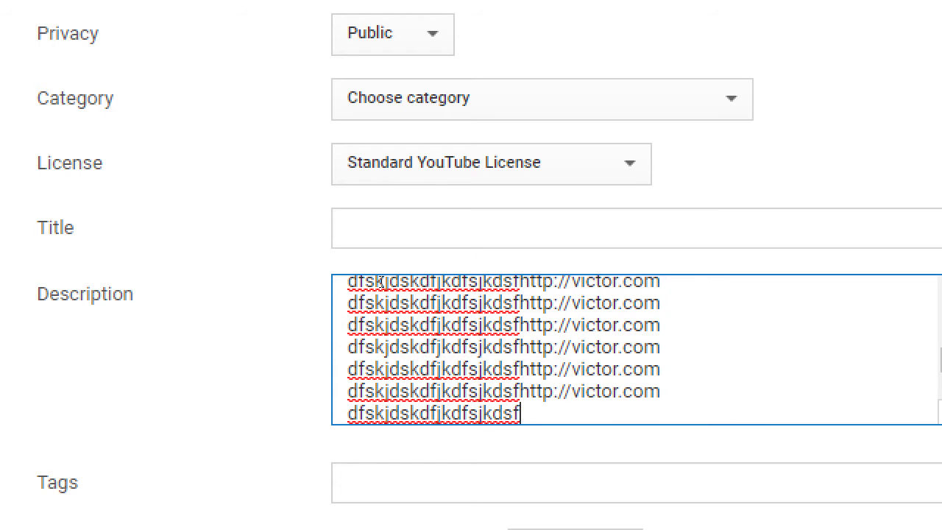
Clear all the sample text from the default description
key("ctrl+a")
key("BackSpace")
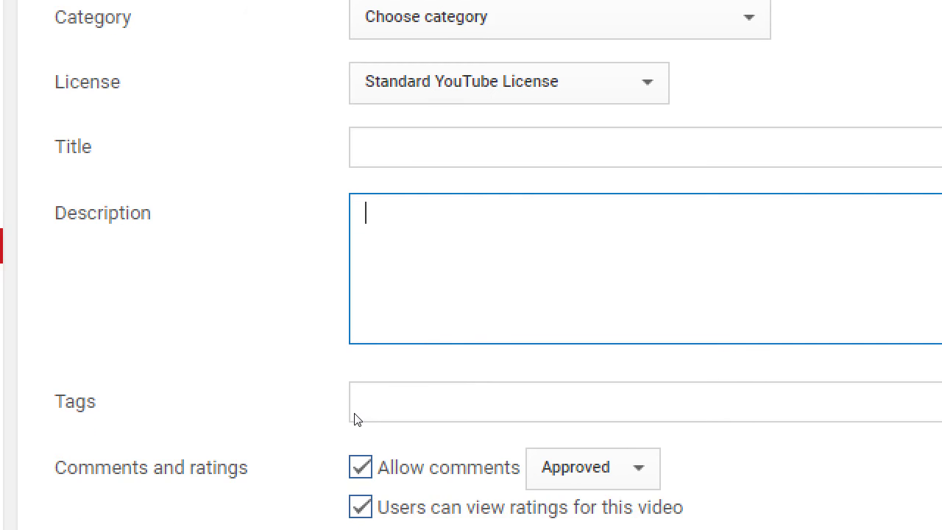
Enter "tutorial how-to html code" as sample default tags
left_click(349, 467)
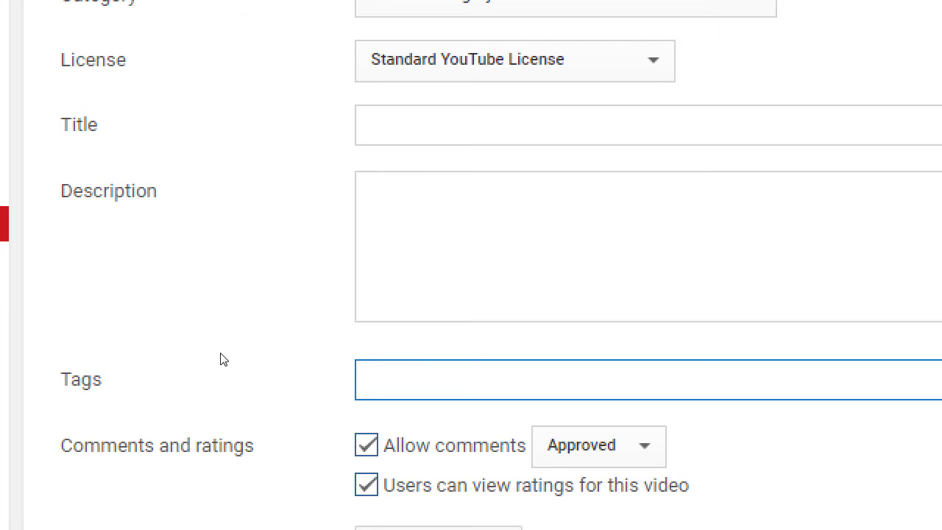
type("turt")
key("BackSpace")
key("BackSpace")
type("torial how-to")
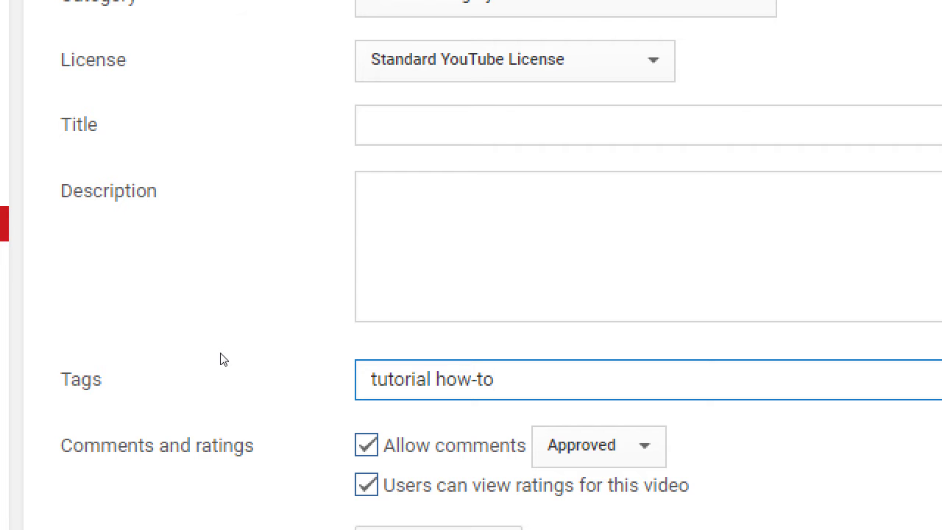
type(" html code")
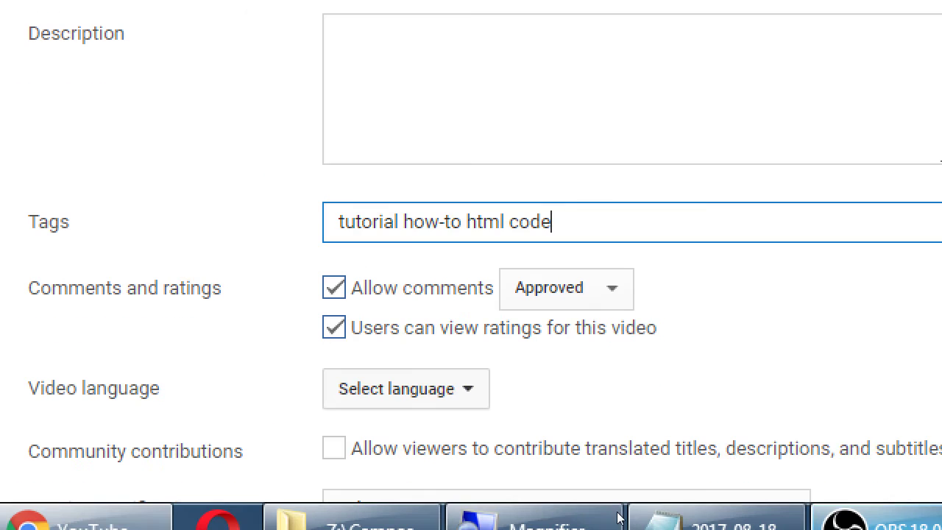
Delete all the sample tags
key("BackSpace")
key("BackSpace")
key("BackSpace")
key("BackSpace")
key("BackSpace")
key("BackSpace")
key("BackSpace")
key("BackSpace")
key("BackSpace")
key("BackSpace")
key("BackSpace")
key("BackSpace")
key("BackSpace")
key("BackSpace")
key("BackSpace")
key("BackSpace")
key("BackSpace")
key("BackSpace")
key("BackSpace")
key("BackSpace")
key("BackSpace")
key("BackSpace")
key("BackSpace")
key("BackSpace")
key("BackSpace")
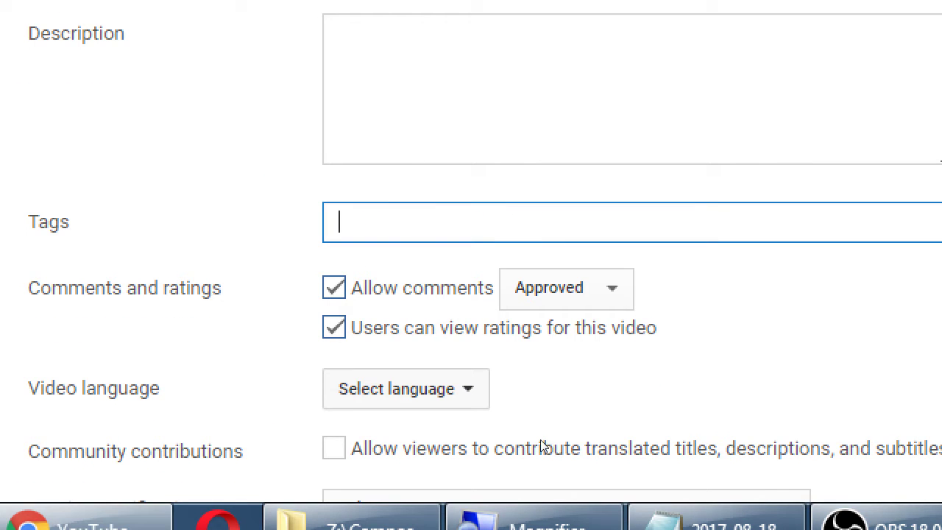
Set the default for allowed comments to All
key("Tab")
key("Tab")
key("alt+Down")
key("Up")
key("Return")
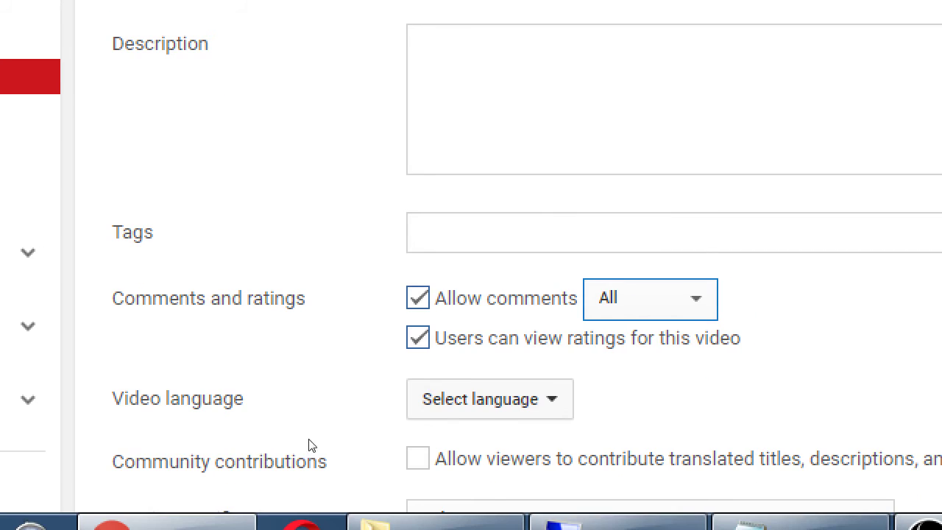
Turn the Allow comments default off and back on
key("shift+Tab")
key("space")
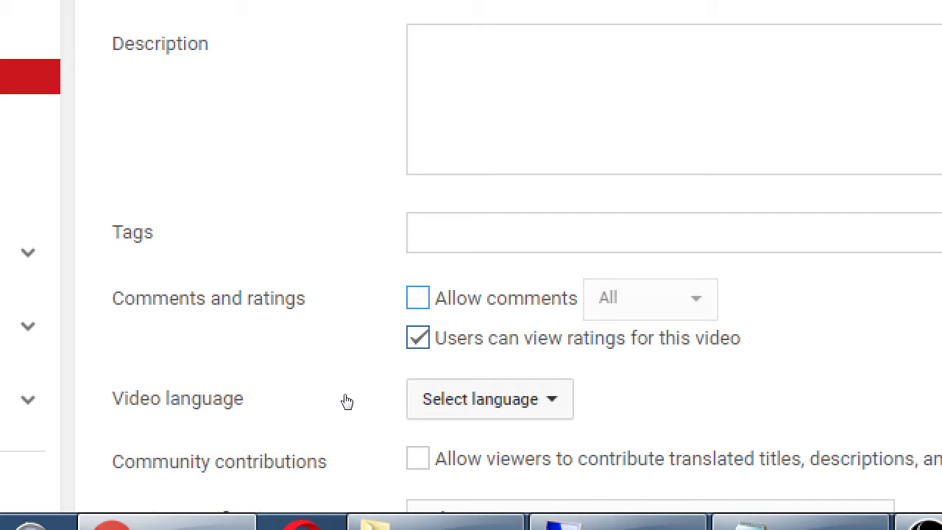
key("space")
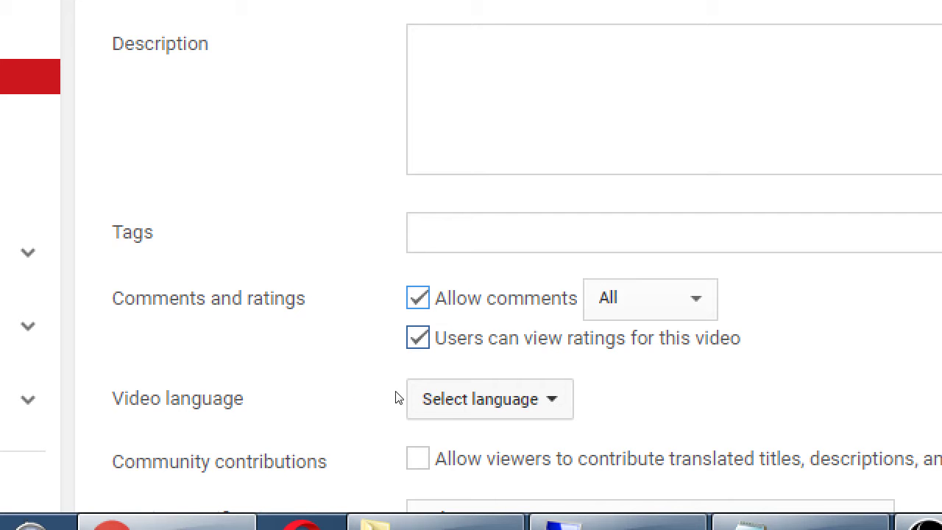
Return the default for allowed comments to Approved
key("Tab")
key("space")
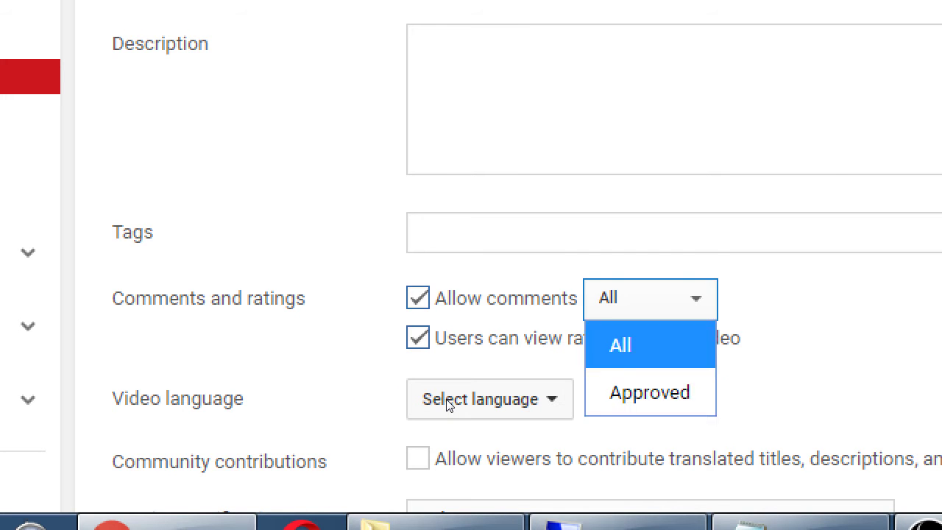
key("Down")
key("Return")
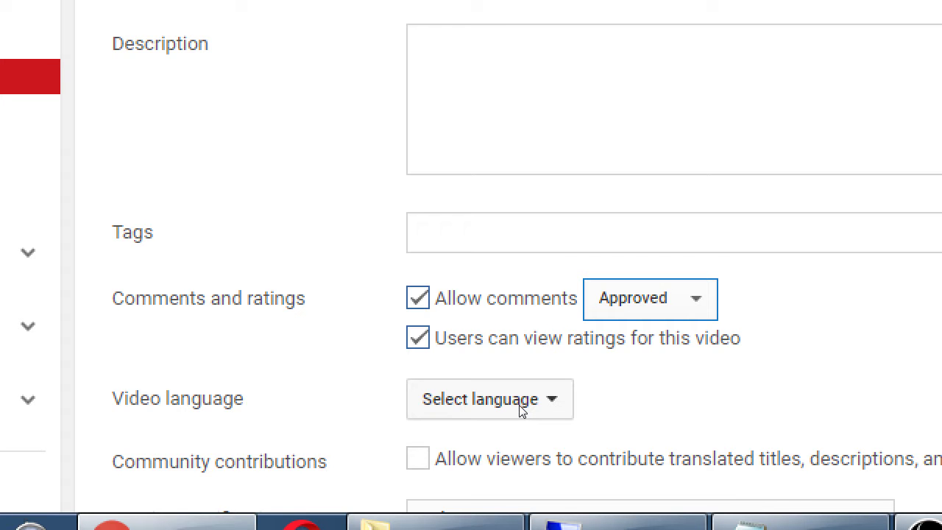
Toggle the default that lets users view video ratings off and on, leaving it enabled
key("super+minus")
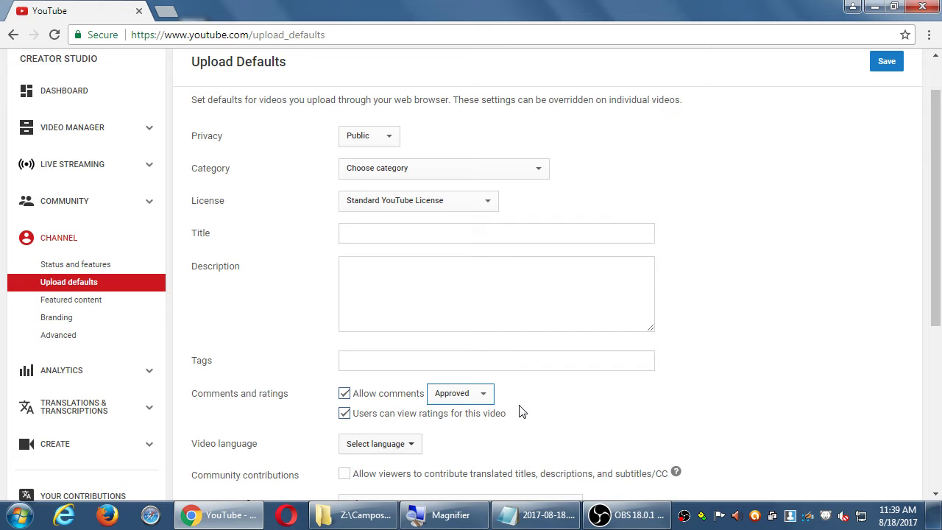
key("super+plus")
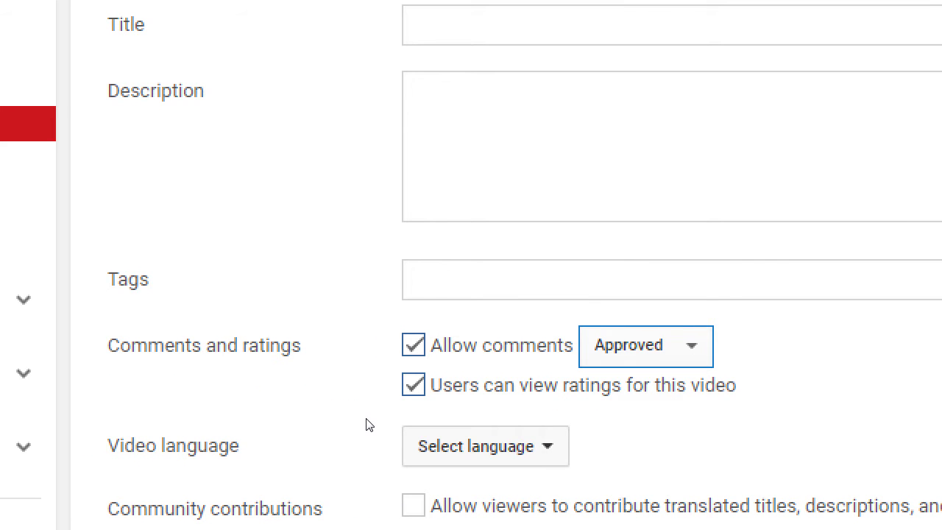
key("Tab")
key("space")
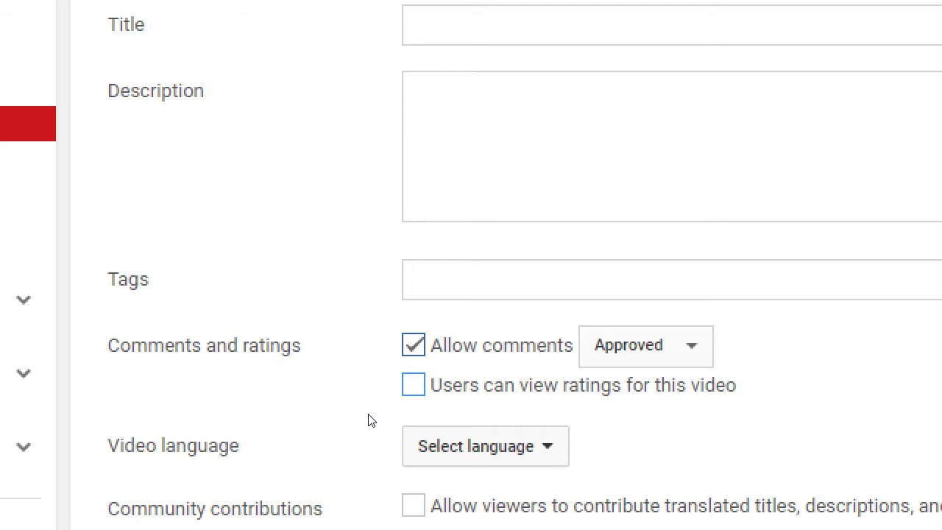
key("space")
key("space")
key("space")
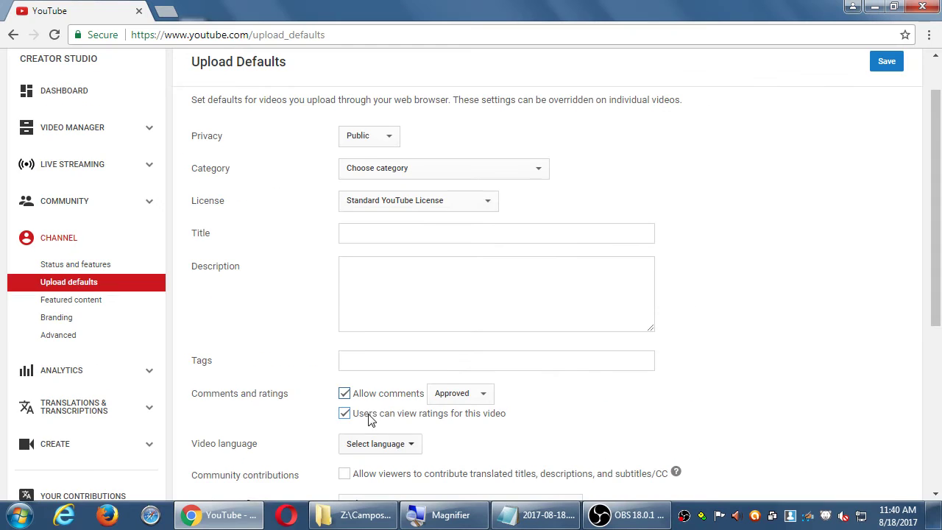
Search the video languages for "spa" and set the default video language to Spanish (Mexico)
scroll(679, 423, "down", 3)
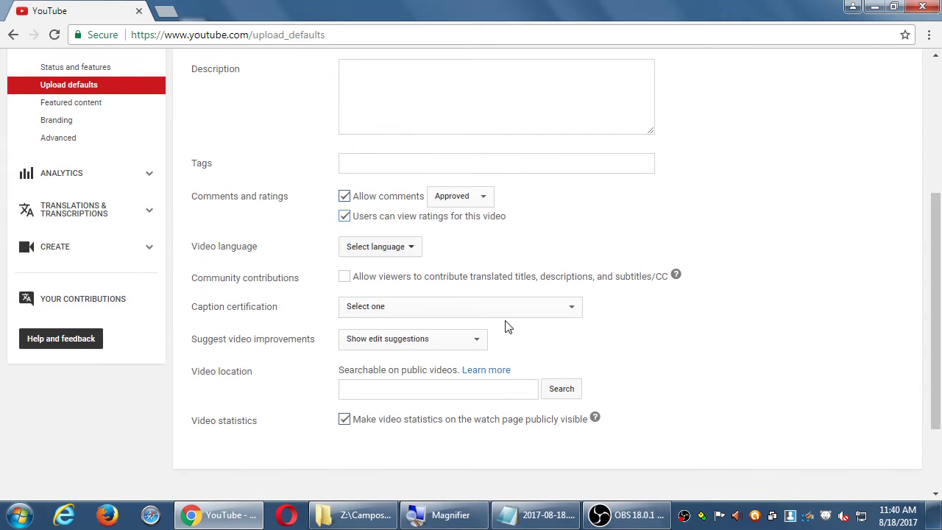
scroll(449, 283, "down", 1)
left_click(396, 234)
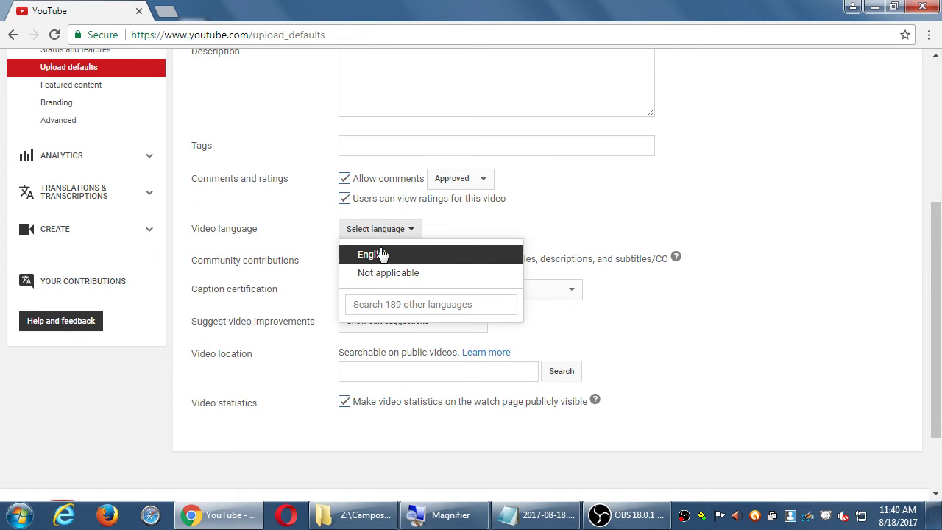
scroll(461, 312, "up", 1)
left_click(449, 323)
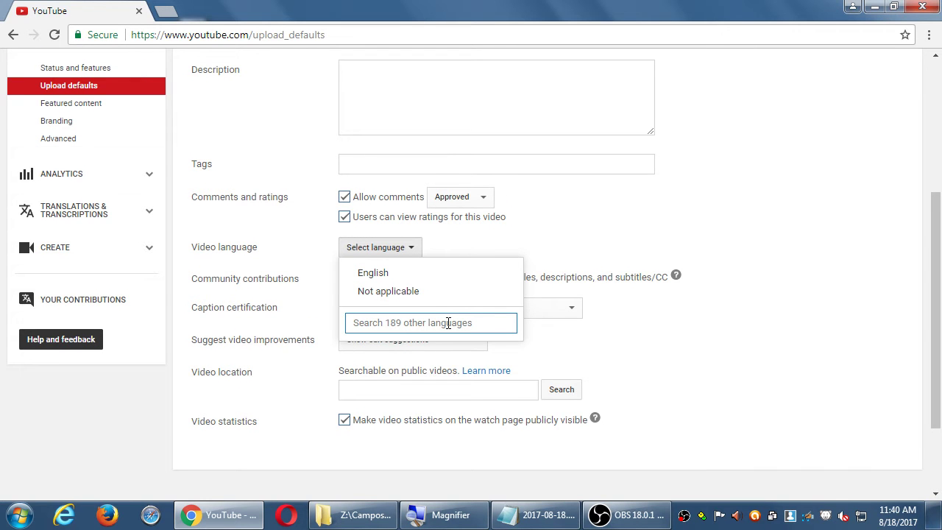
type("spa")
key("Down")
key("Down")
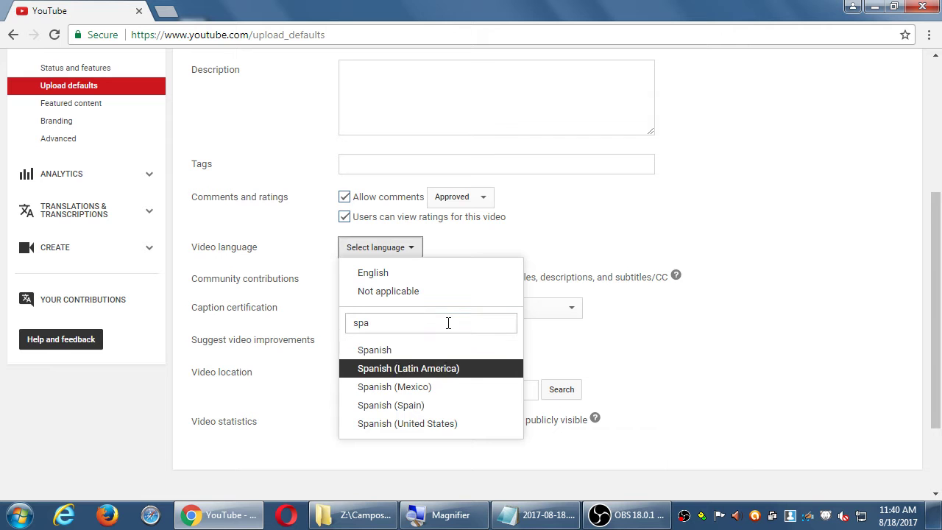
key("Return")
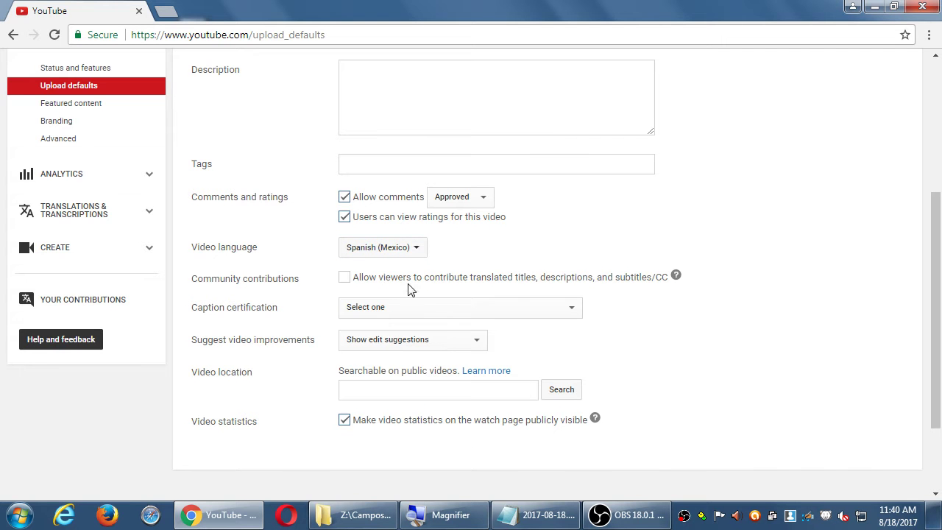
Search the list of other video languages for "gree"
left_click(410, 256)
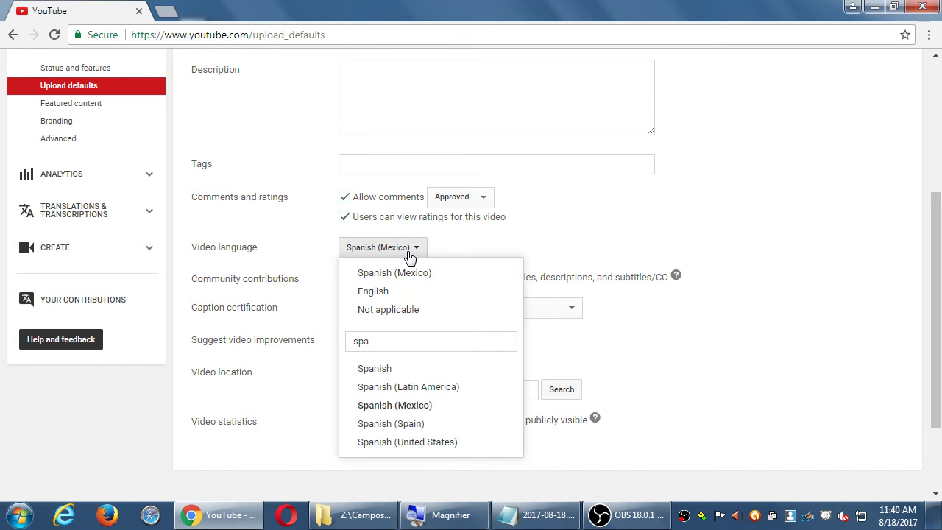
double_click(393, 342)
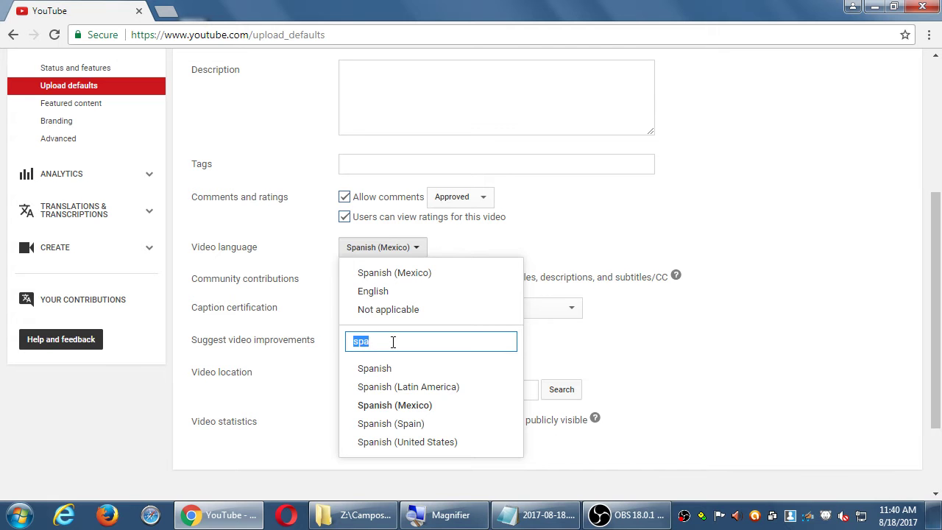
type("gree")
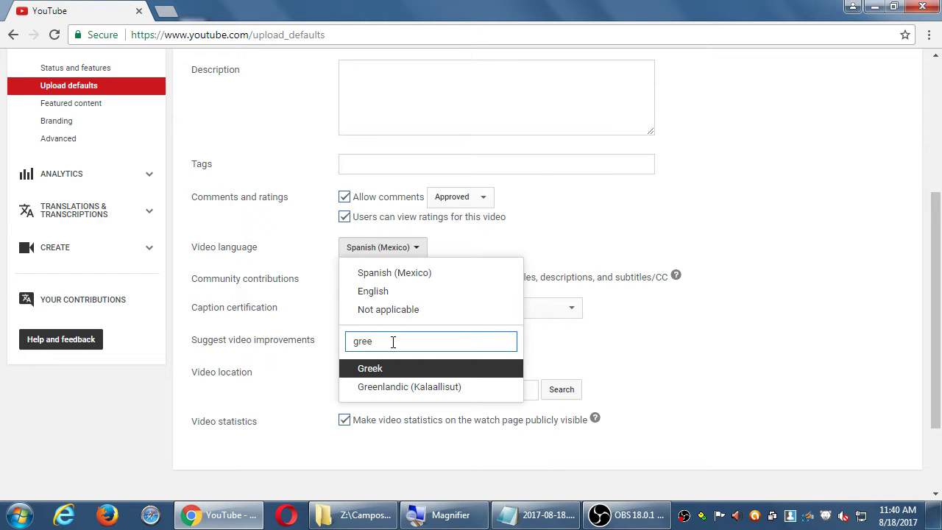
Search the other video languages for "fars", and clear the search and close the list without choosing a language
key("BackSpace")
key("BackSpace")
key("BackSpace")
key("BackSpace")
type("farsi")
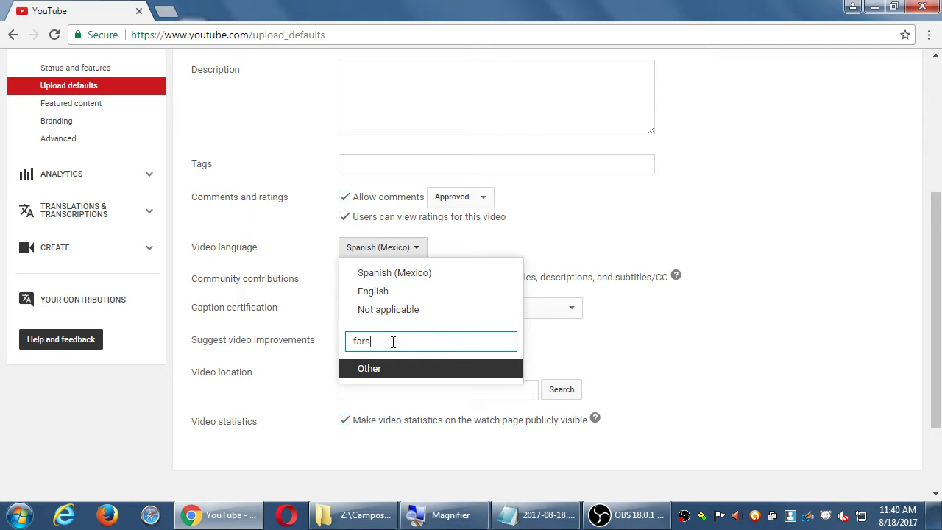
key("BackSpace")
key("BackSpace")
key("BackSpace")
key("BackSpace")
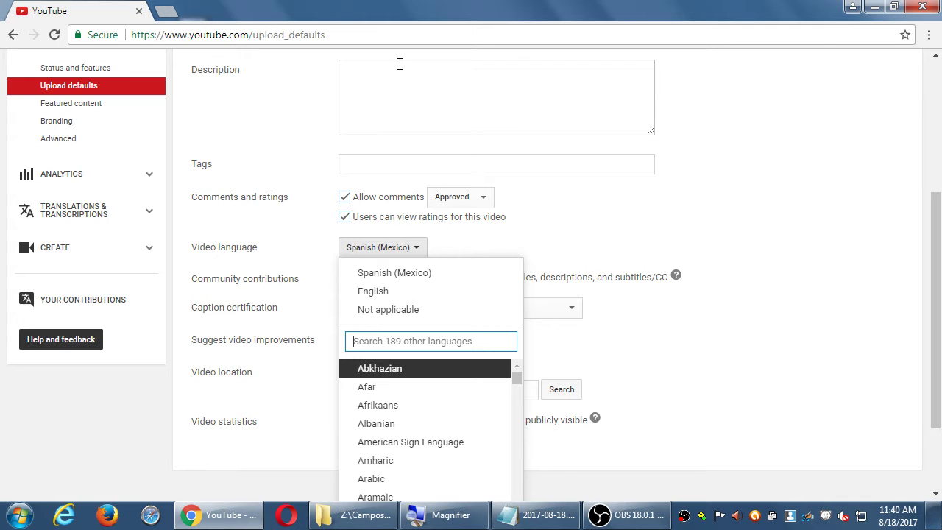
left_click(771, 212)
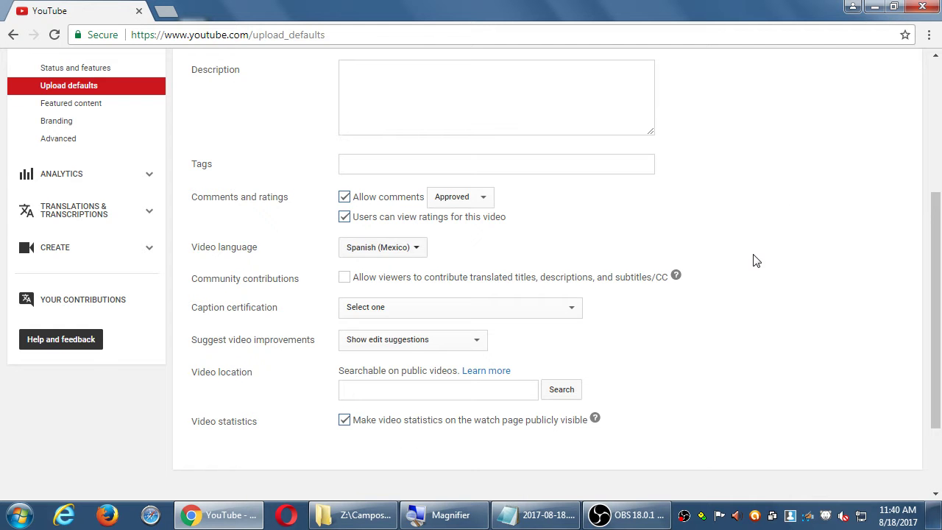
Review the Suggest video improvements options and choose Never show edit suggestions
left_click(444, 341)
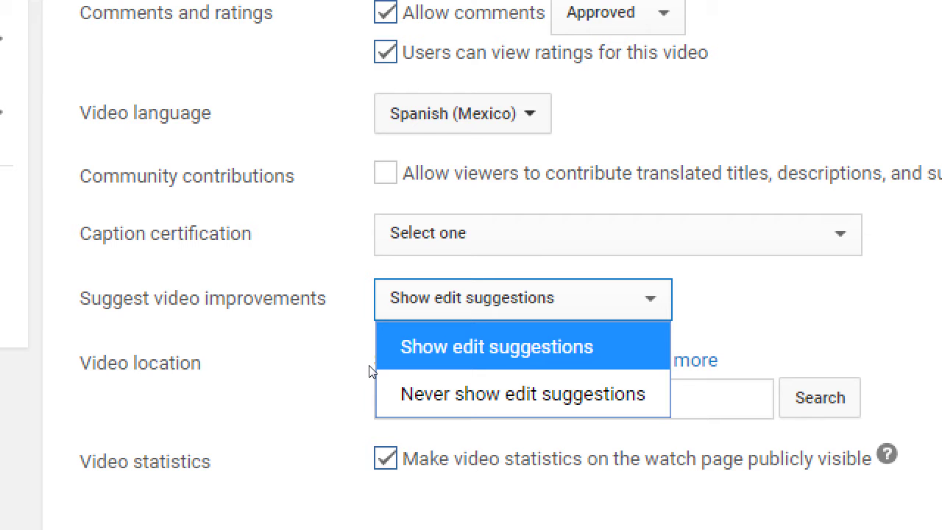
left_click(251, 338)
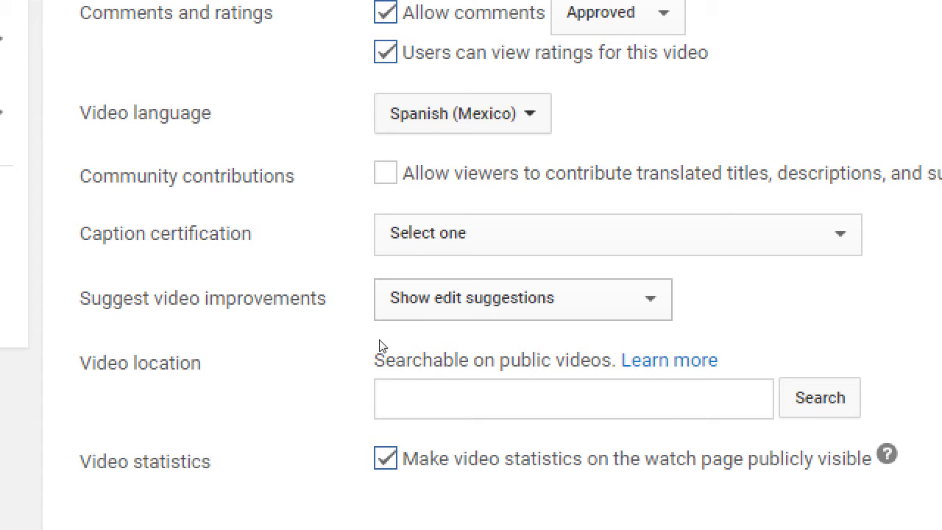
left_click(383, 315)
left_click(374, 382)
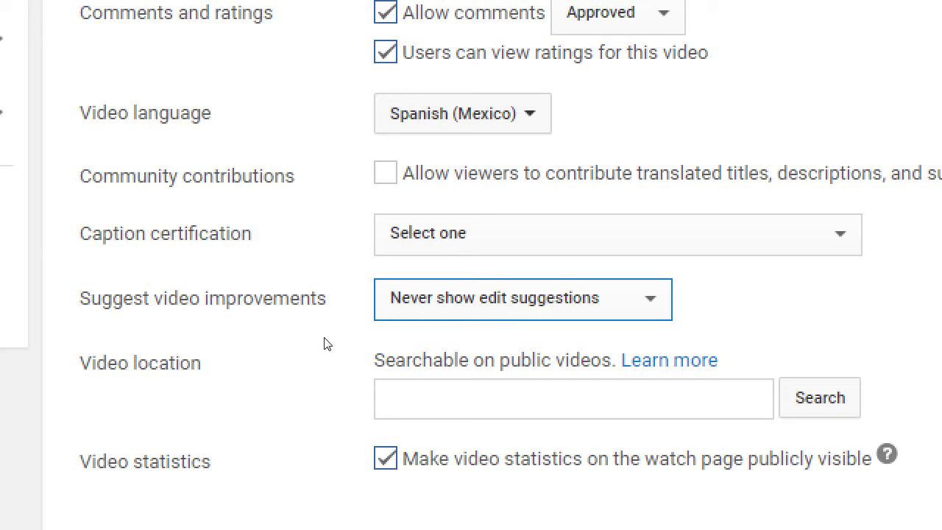
Return Suggest video improvements to Show edit suggestions
key("space")
key("Up")
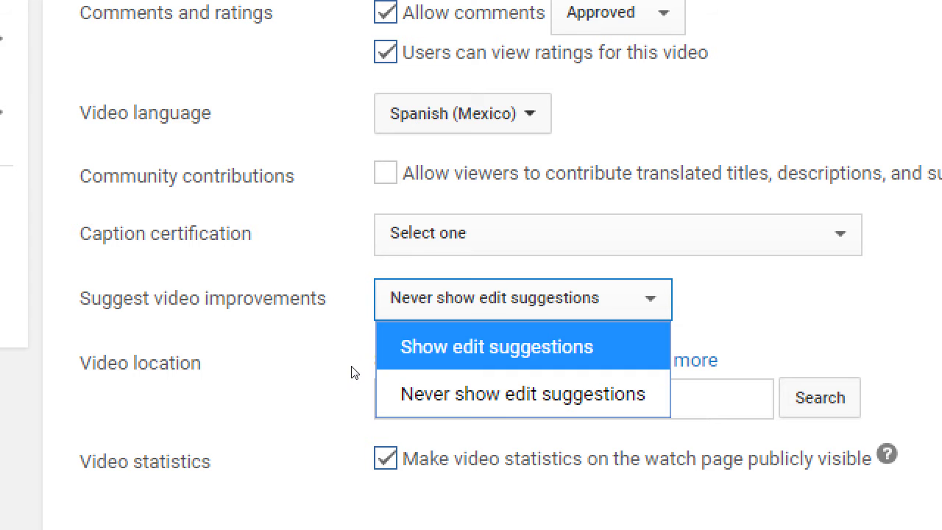
key("Return")
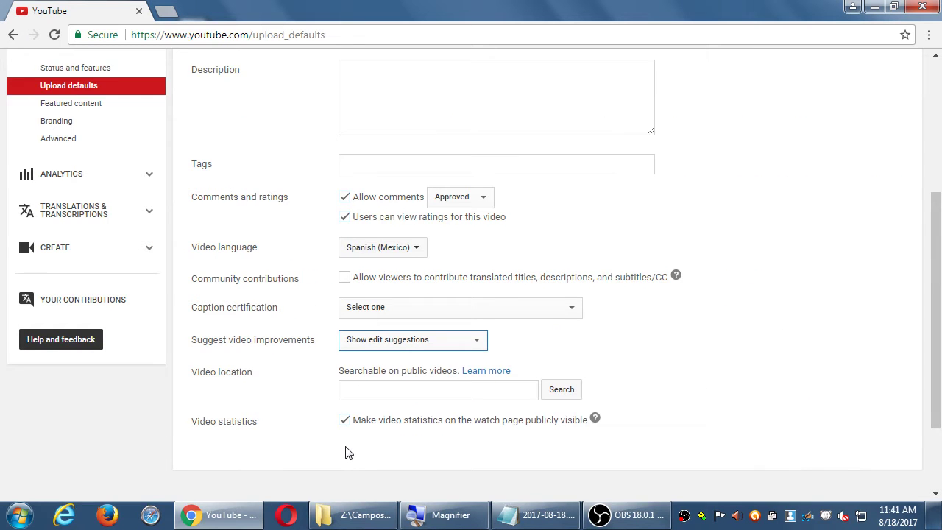
Enter a sample street address with ZIP code as the default video location and search for it on the map
scroll(343, 448, "down", 1)
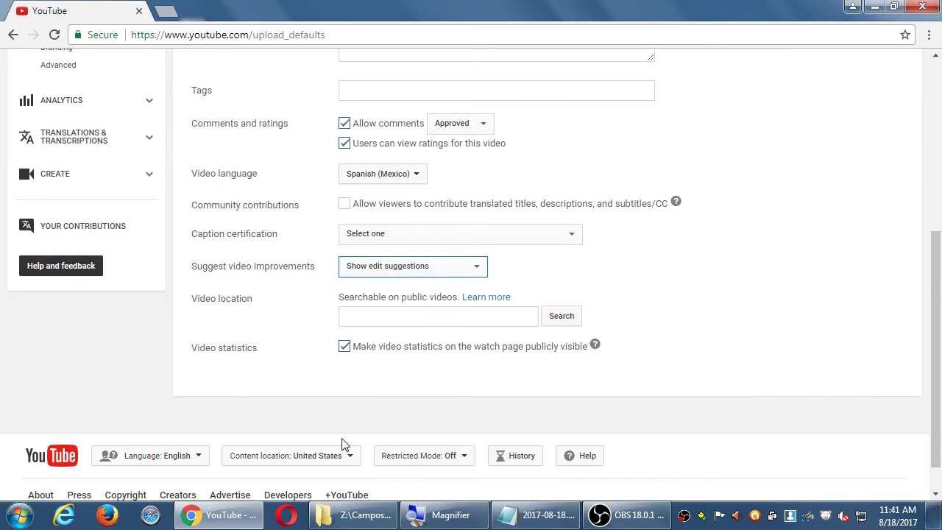
left_click(383, 318)
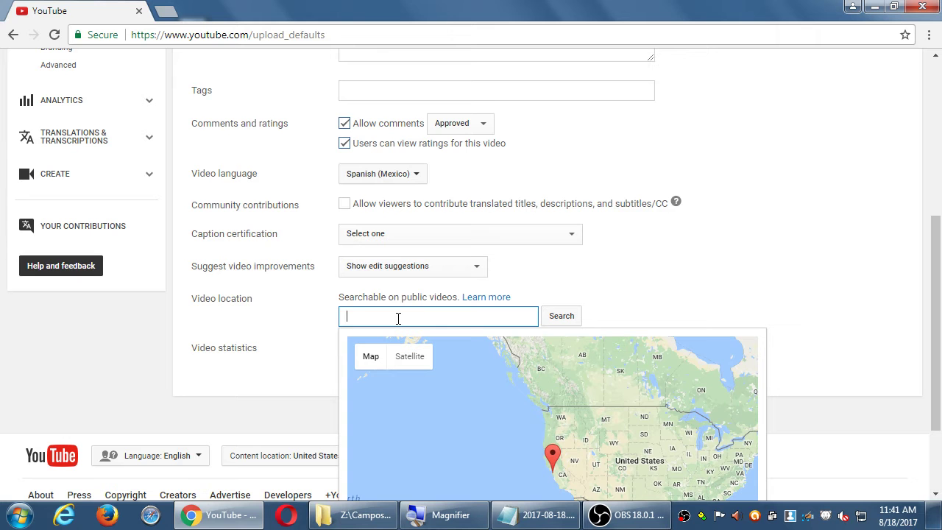
type("900 otay lakes rd 91910")
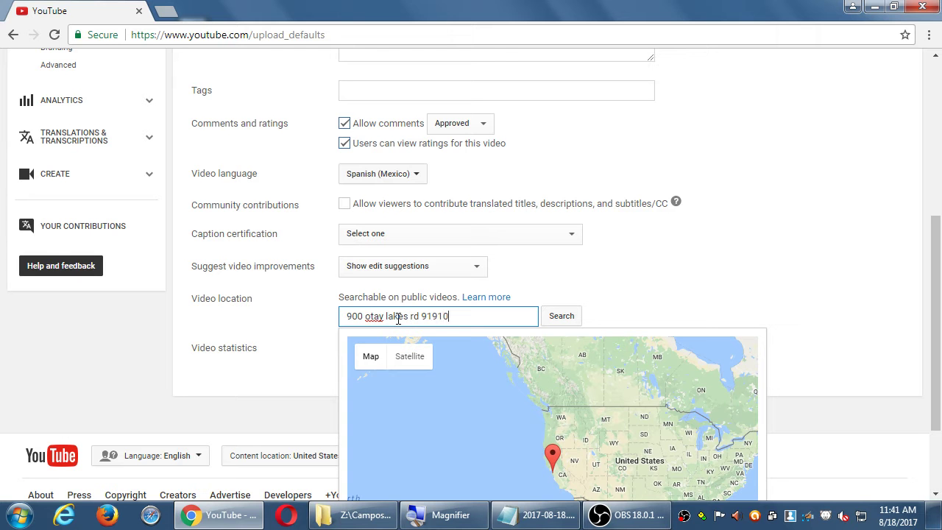
key("Tab")
key("Return")
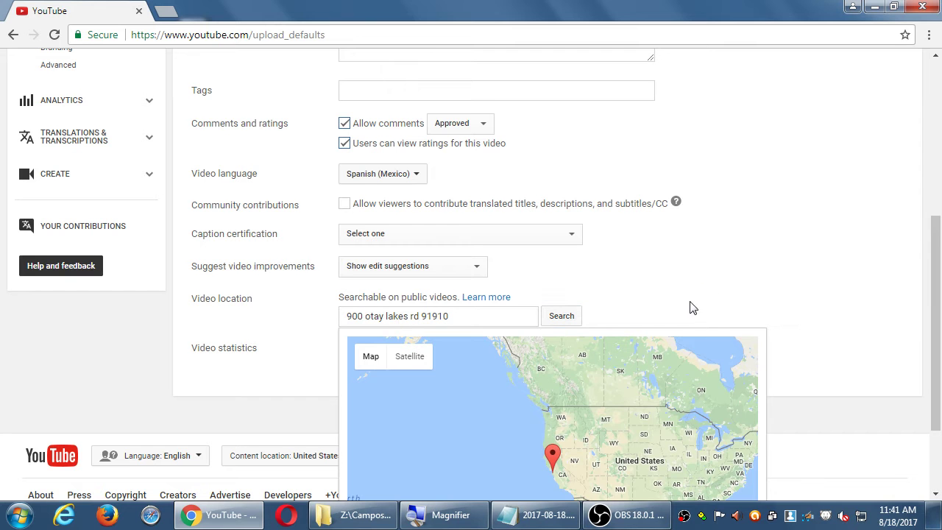
scroll(827, 349, "down", 3)
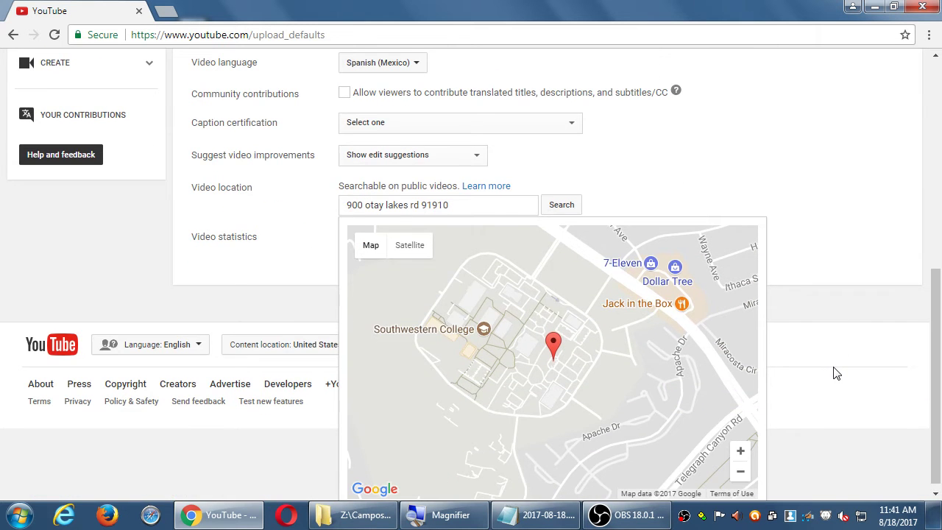
Clear the sample address from the default video location
scroll(836, 373, "down", 1)
left_click_drag(456, 200, 307, 203)
key("BackSpace")
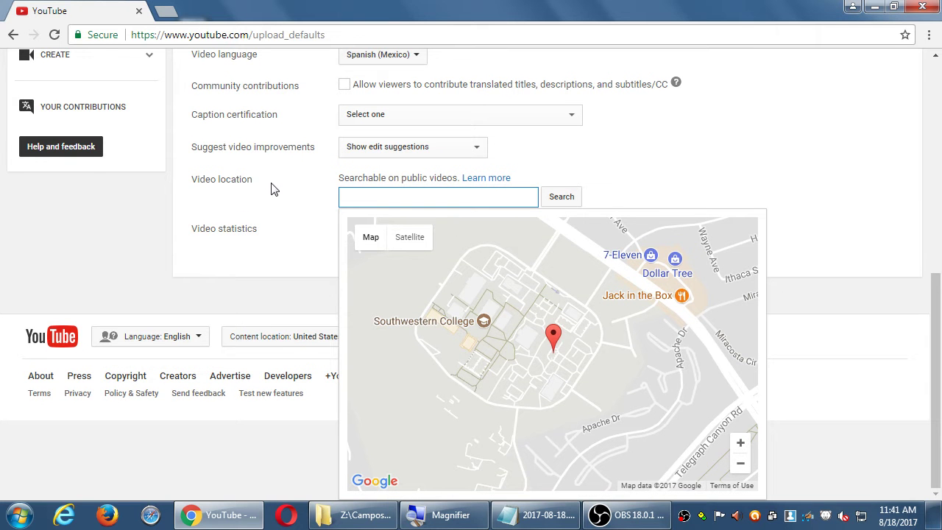
Close the video location map and set the default video language to English
left_click(275, 192)
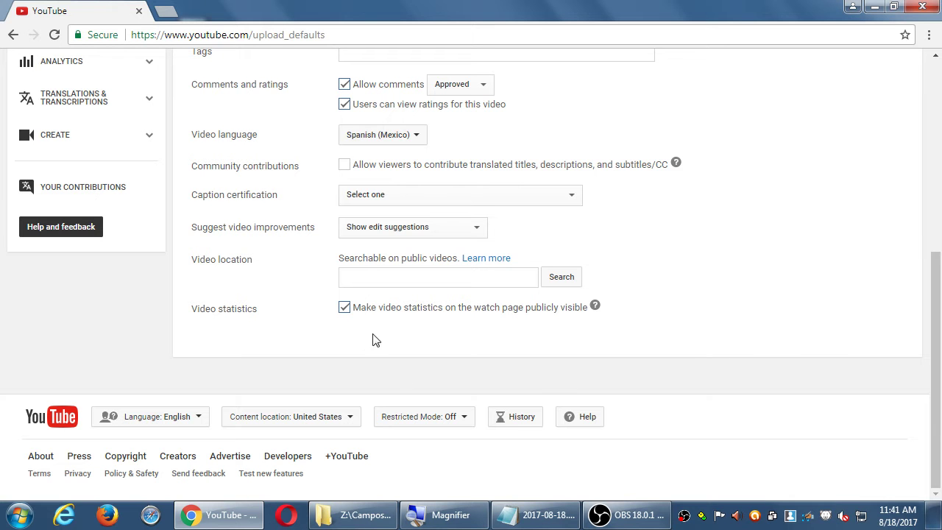
left_click(346, 279)
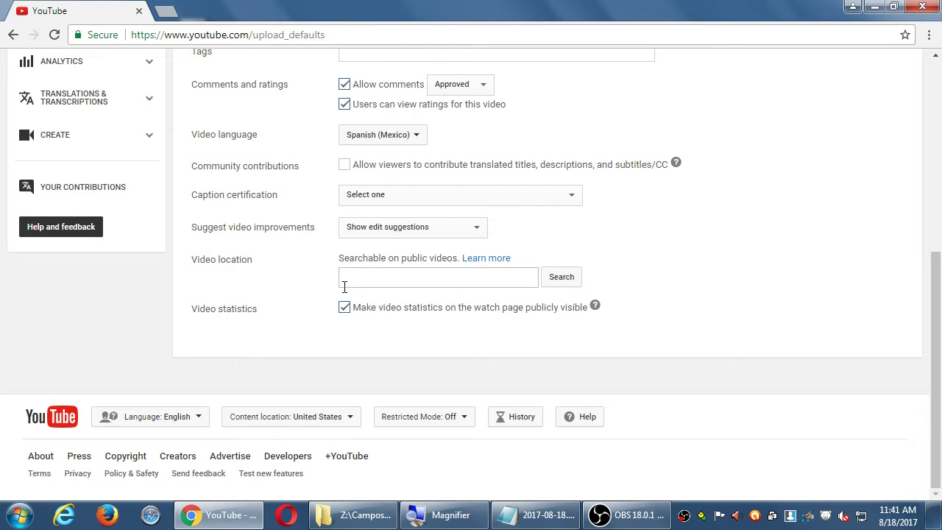
left_click(387, 135)
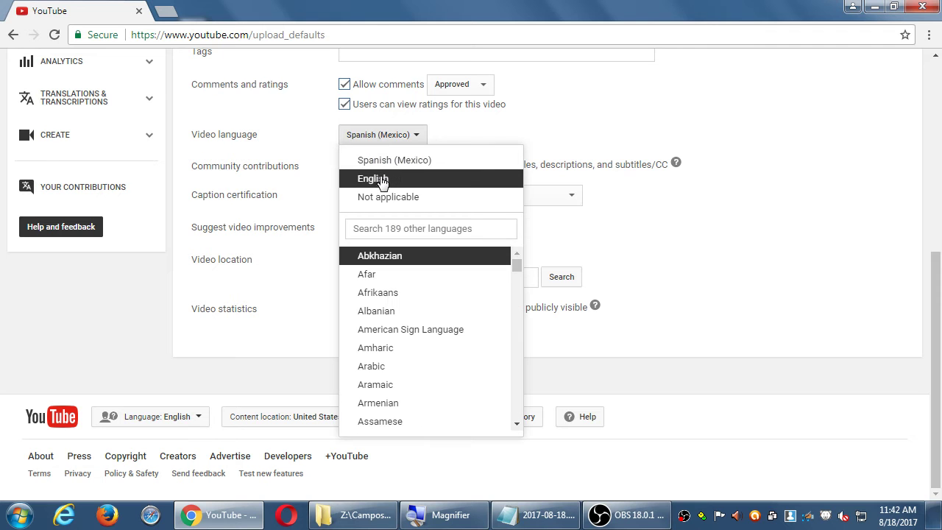
left_click(380, 181)
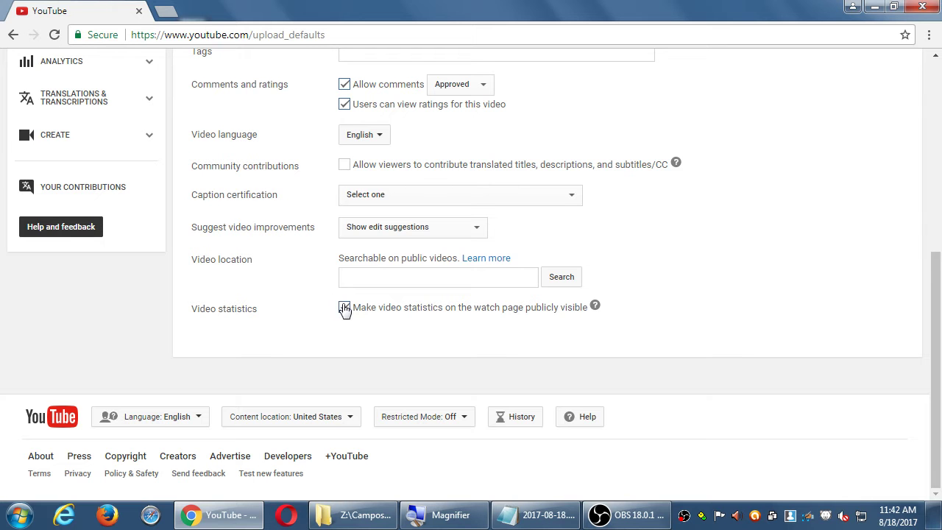
scroll(346, 309, "up", 1)
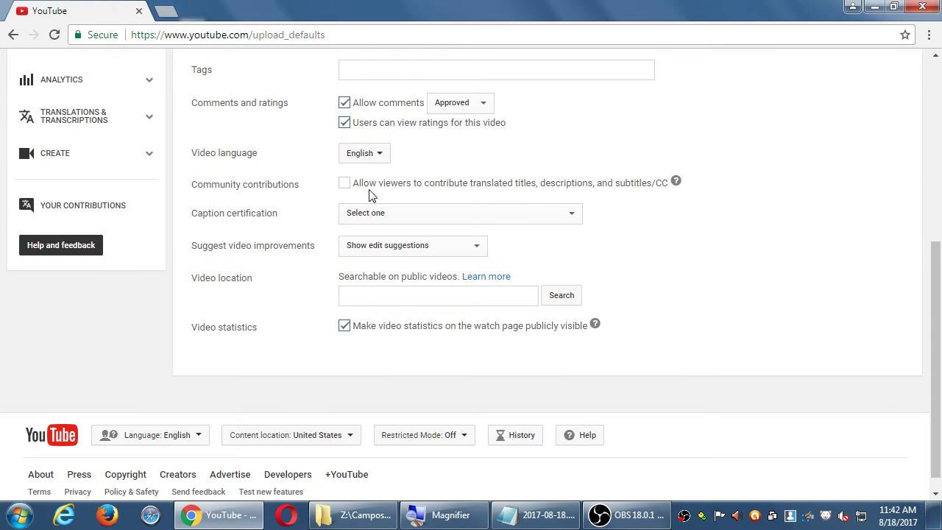
left_click(344, 124)
left_click(344, 330)
left_click(345, 332)
left_click(379, 126)
left_click(472, 185)
left_click(474, 187)
Save the upload default settings
scroll(563, 272, "up", 5)
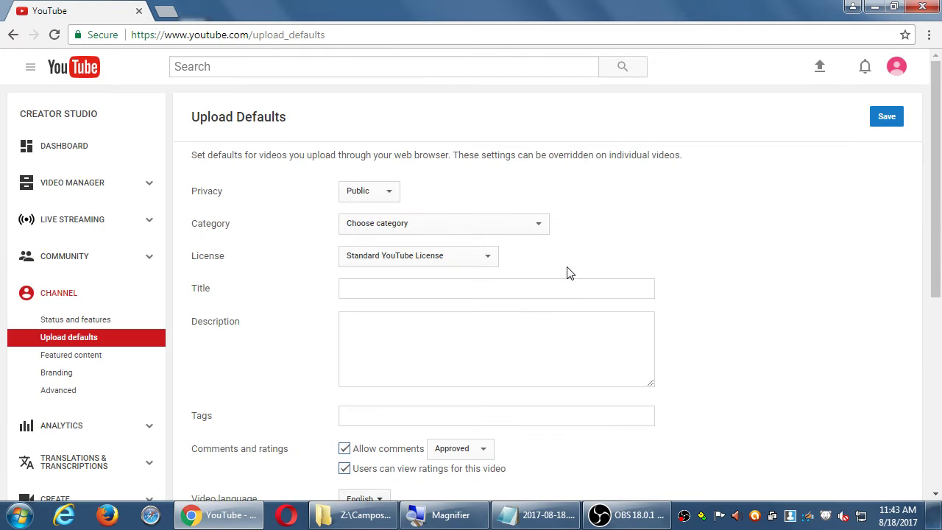
left_click(888, 118)
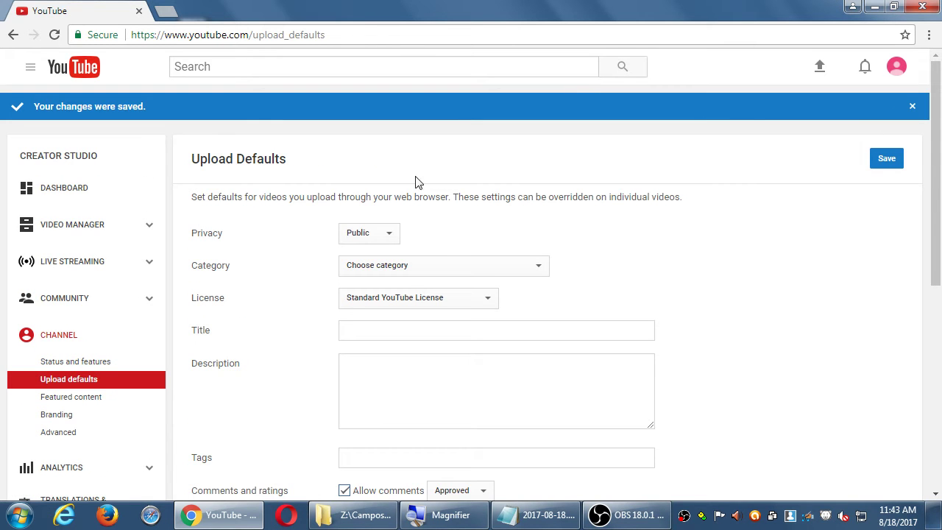
Try the Never show edit suggestions option for video improvements and restore Show edit suggestions
scroll(416, 181, "down", 6)
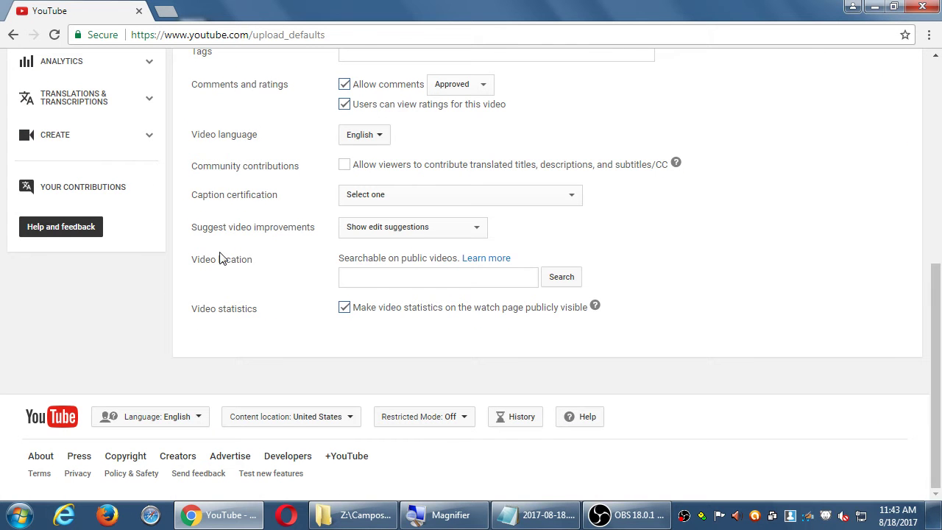
left_click(347, 229)
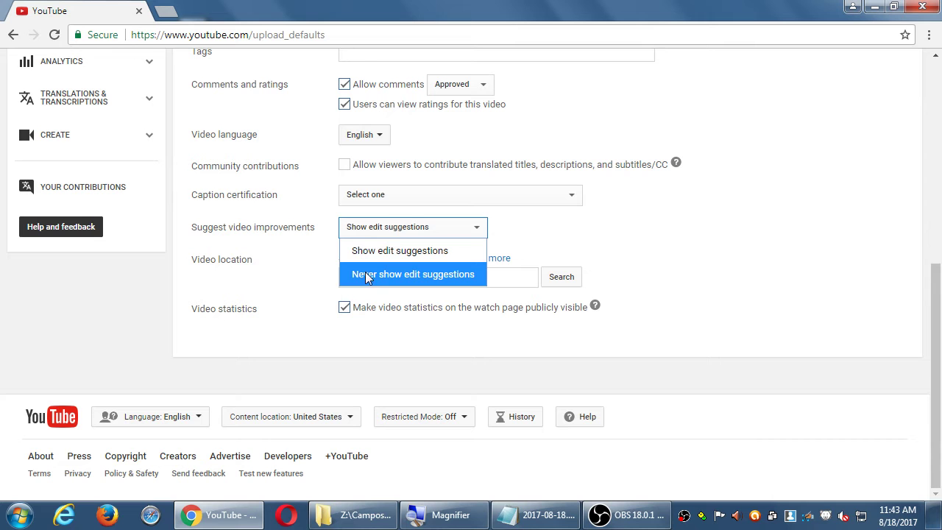
left_click(365, 274)
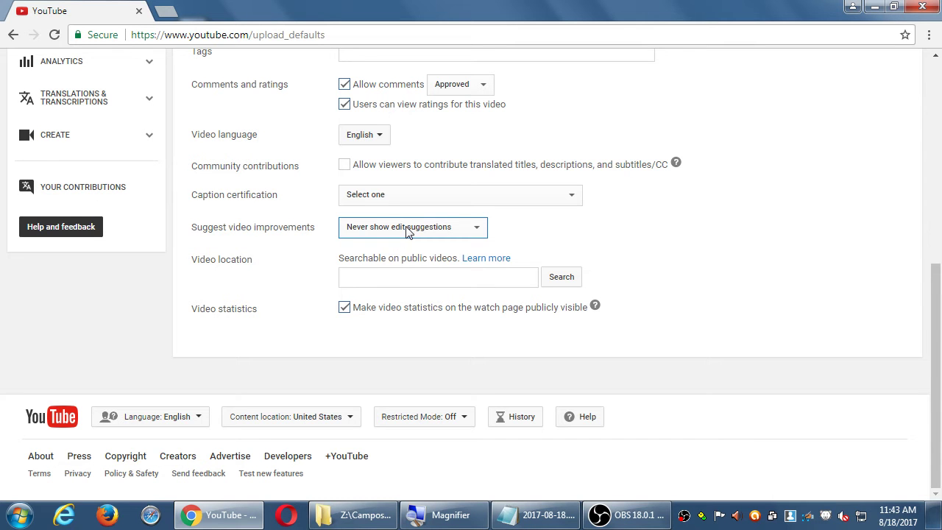
left_click(408, 232)
left_click(393, 247)
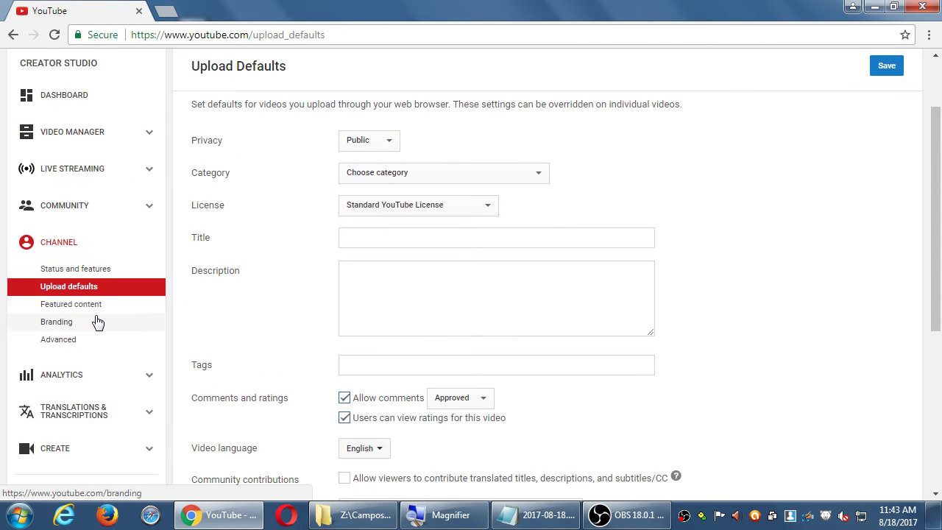
View the channel's Featured content page and return to the Upload defaults page
left_click(96, 305)
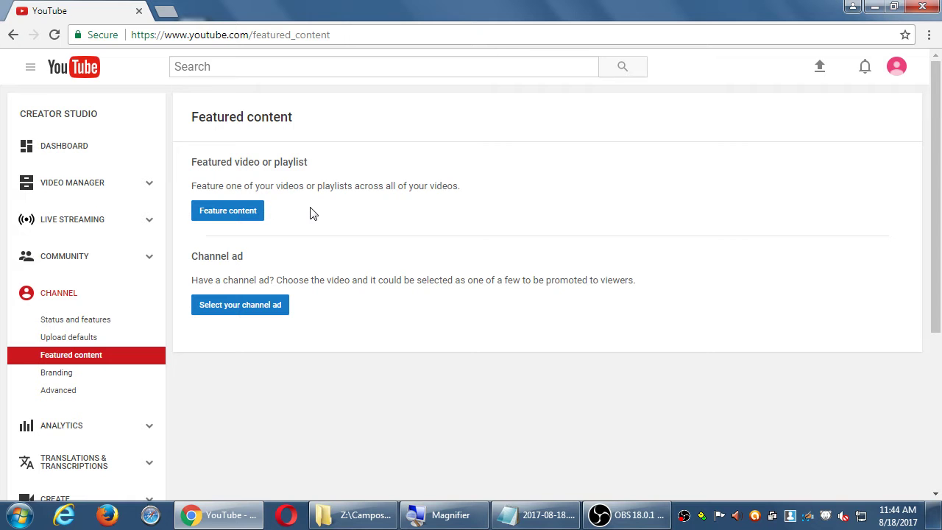
left_click(68, 337)
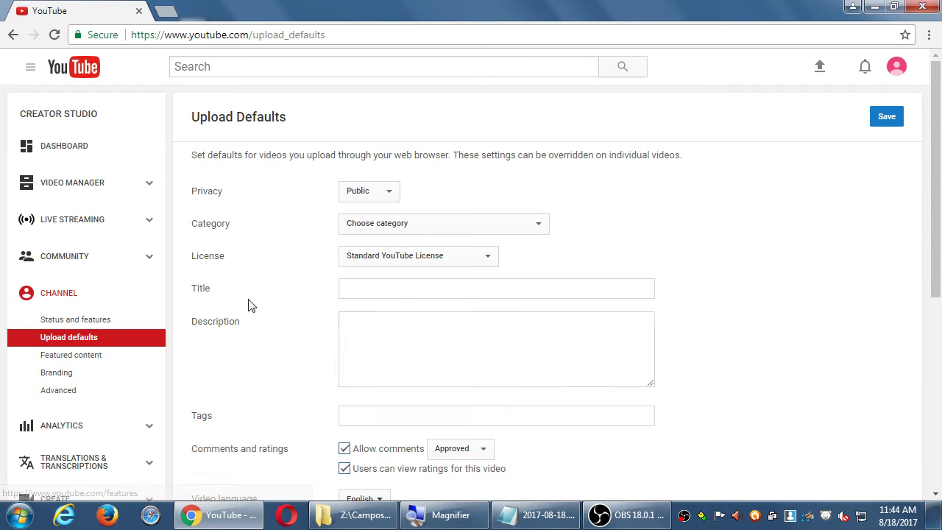
left_click(436, 339)
type("iouiogj")
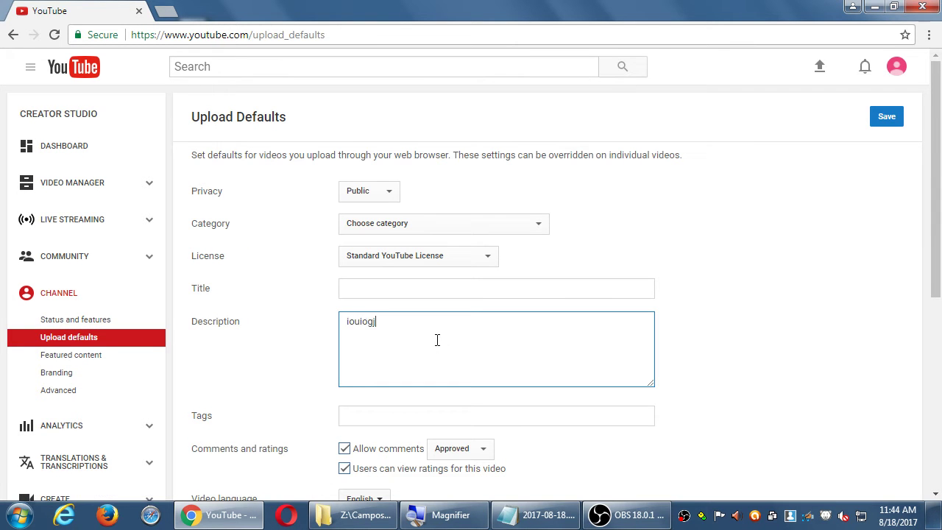
type("klsd gjlkdsfj dlkf lgkj  http://facebook.")
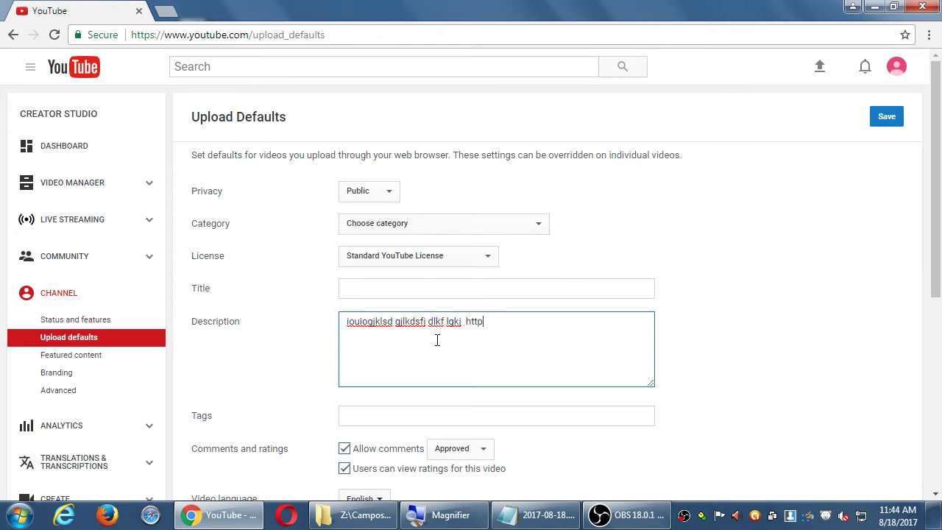
type("com/buy")
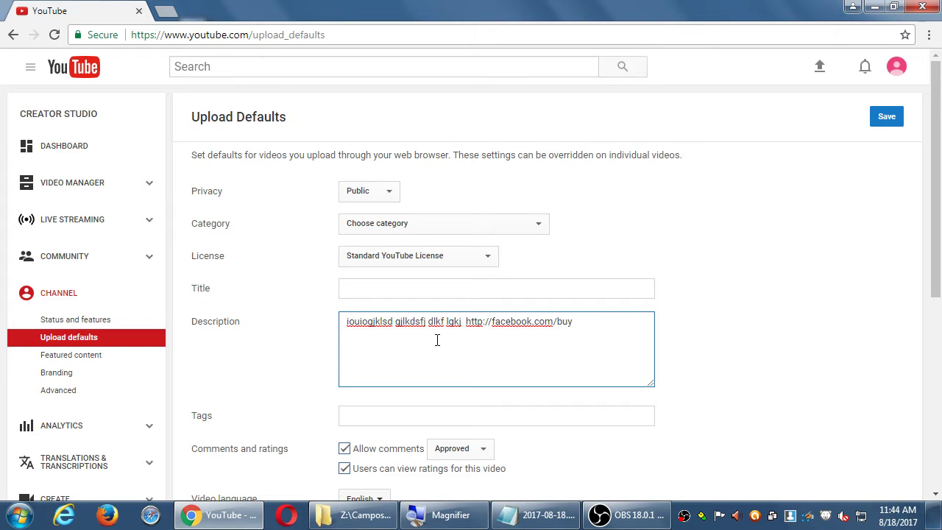
Highlight the link's http prefix in the description and extend the end of the link with "-my-product-now"
key("ctrl+Left")
key("ctrl+Left")
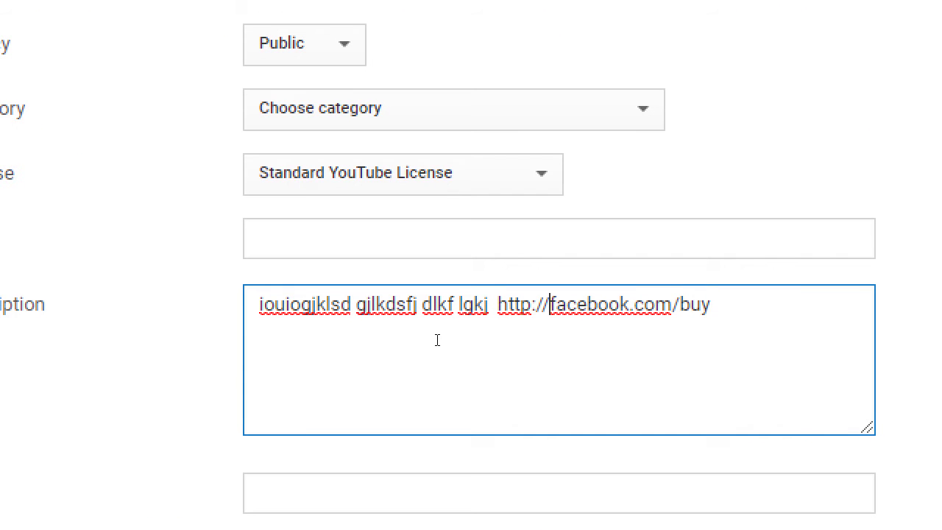
key("ctrl+Left")
key("ctrl+shift+Right")
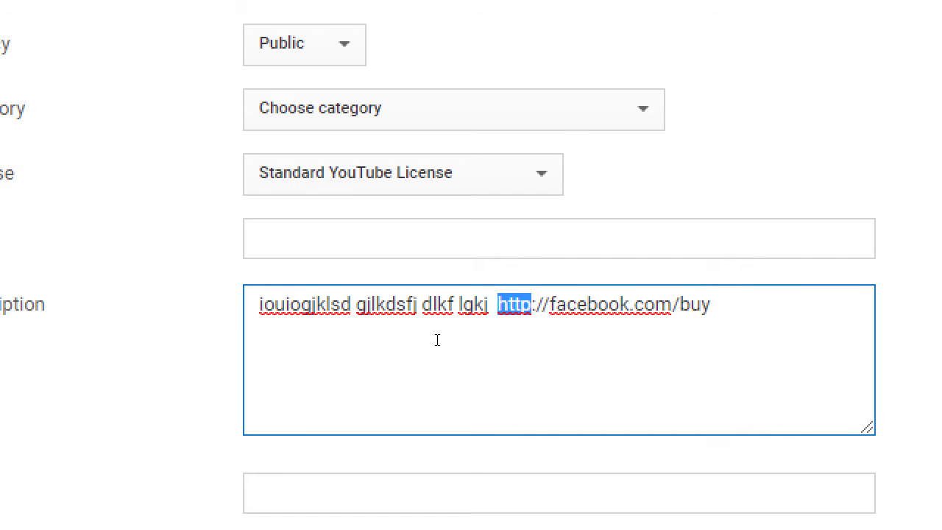
key("shift+Right")
key("End")
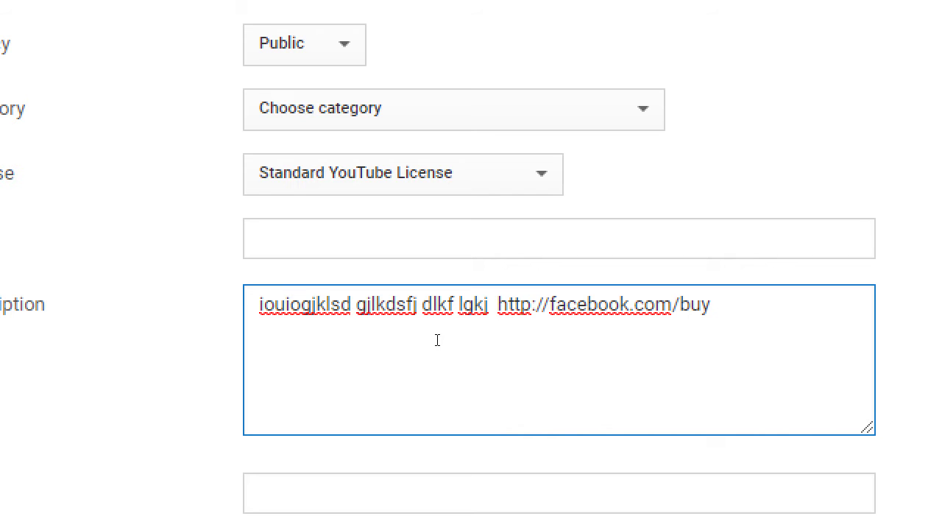
type("-my-product-now")
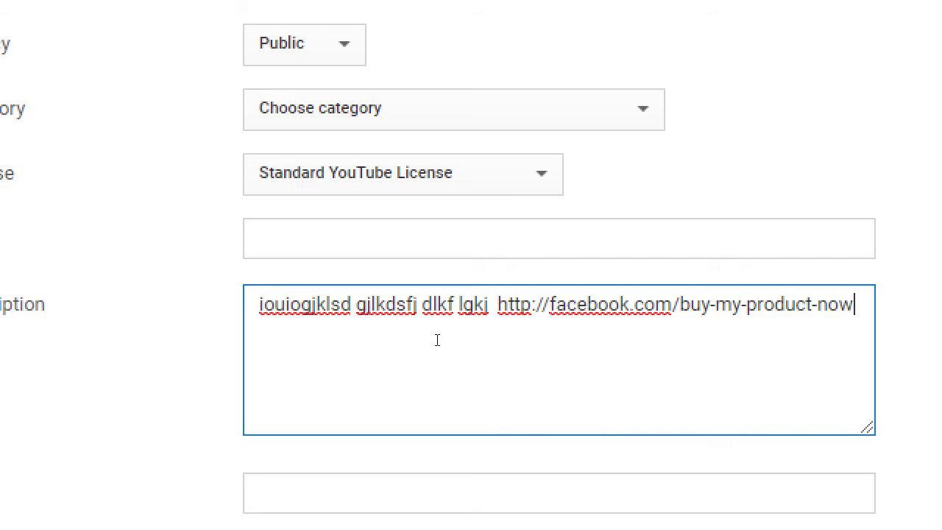
Select the entire Facebook link in the default description
key("ctrl+shift+Left")
key("ctrl+shift+Left")
key("ctrl+shift+Left")
key("ctrl+shift+Left")
key("ctrl+shift+Left")
key("ctrl+shift+Left")
key("ctrl+shift+Left")
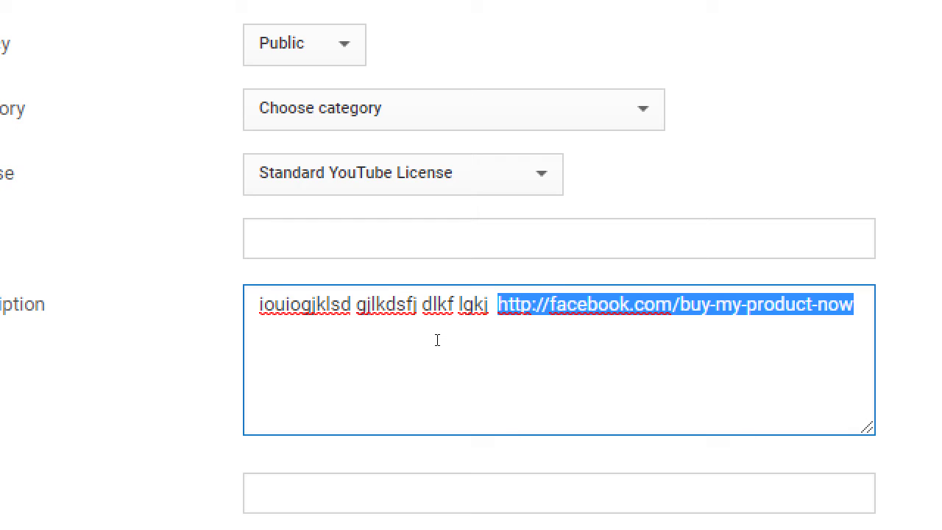
left_click(529, 517)
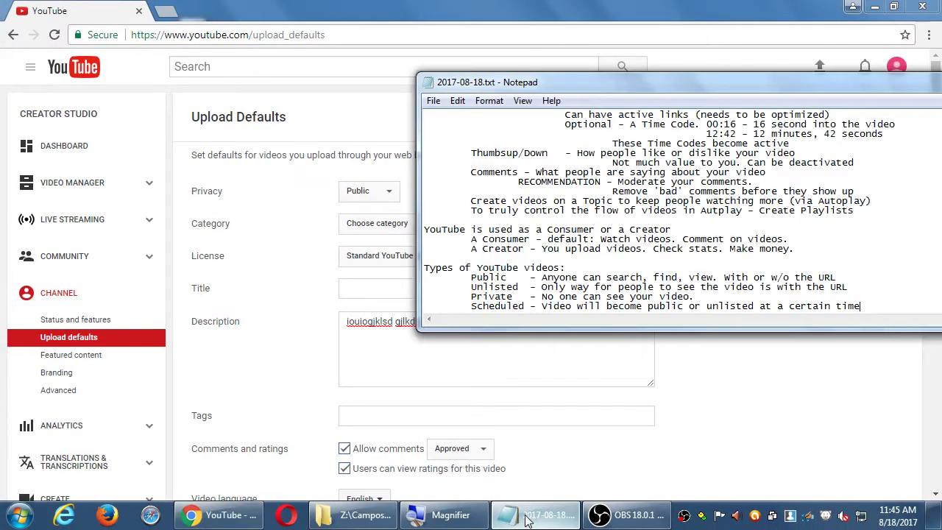
key("Up")
key("Up")
key("Up")
key("Up")
key("Up")
key("Up")
key("Up")
key("Up")
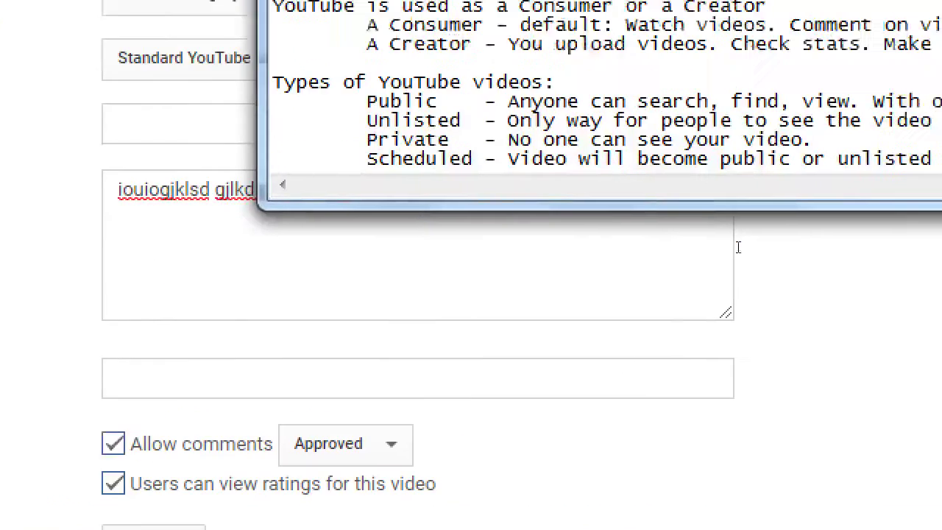
key("ctrl+End")
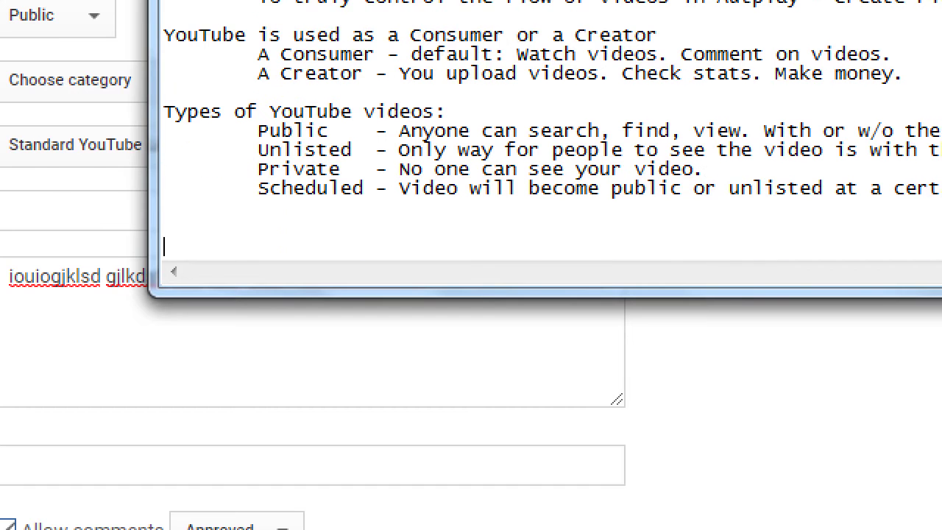
type("Pro Tip: ")
type("http:")
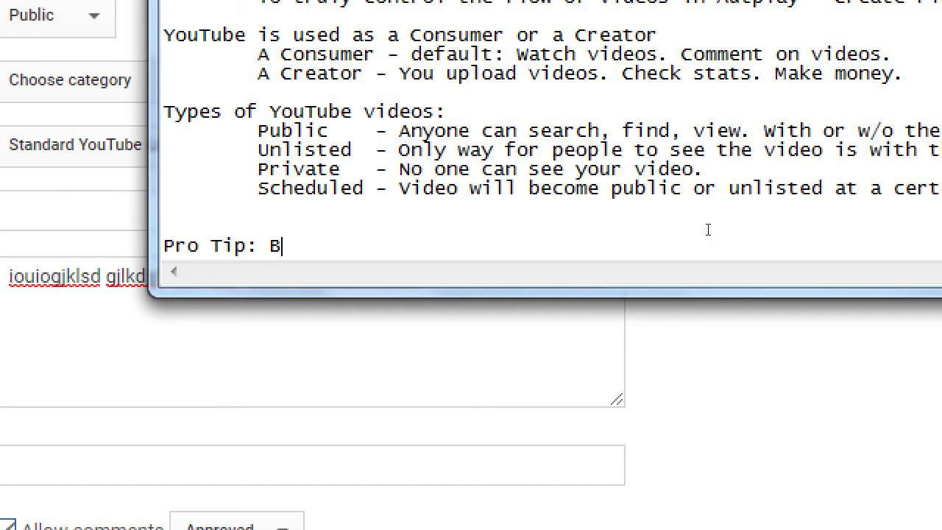
type("//bit")
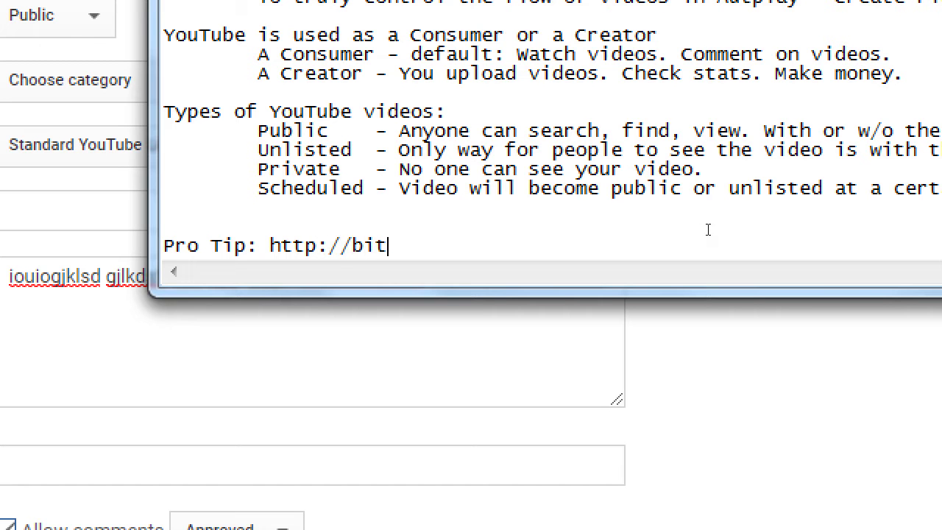
type("ly.com creates short links")
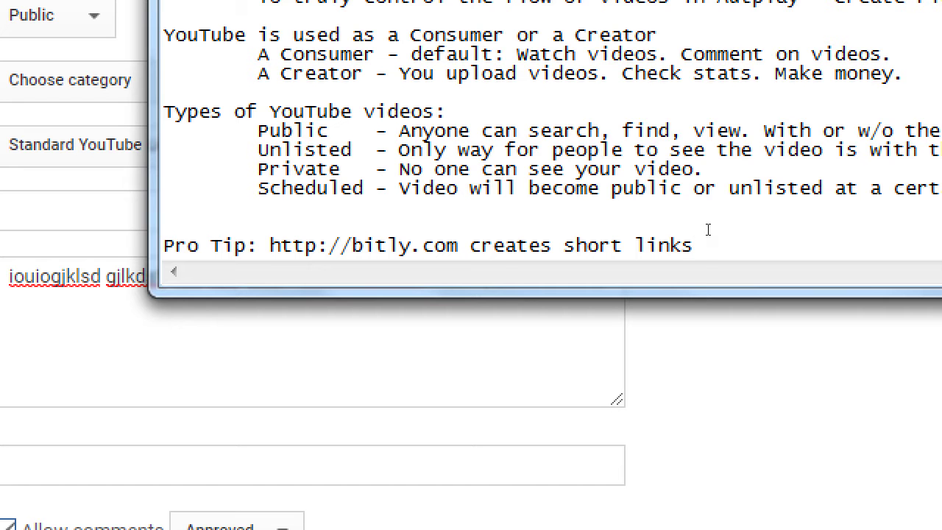
type("to a long link")
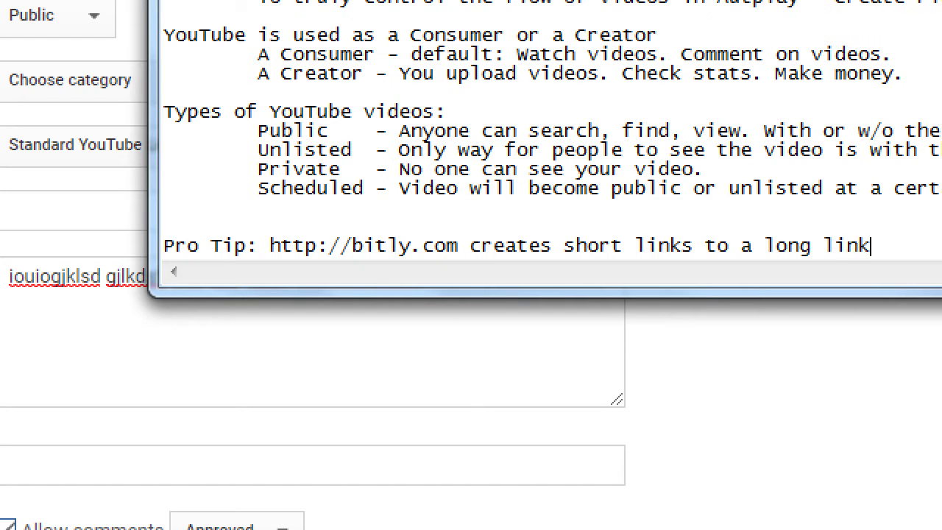
Add an indented line "useful for tracking traffic" beneath the Pro Tip note
key("Return")
key("Tab")
key("Tab")
type("useful for ")
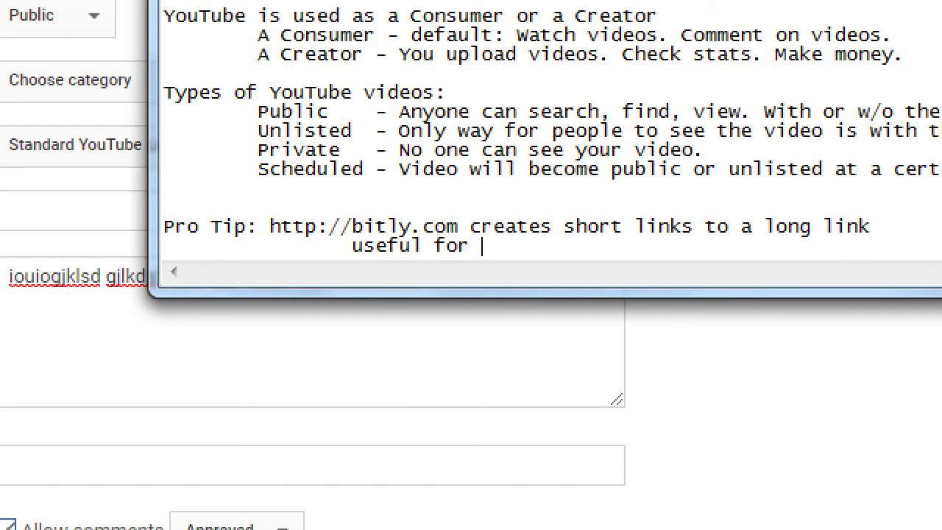
type("tracki")
key("BackSpace")
key("BackSpace")
type("cking ")
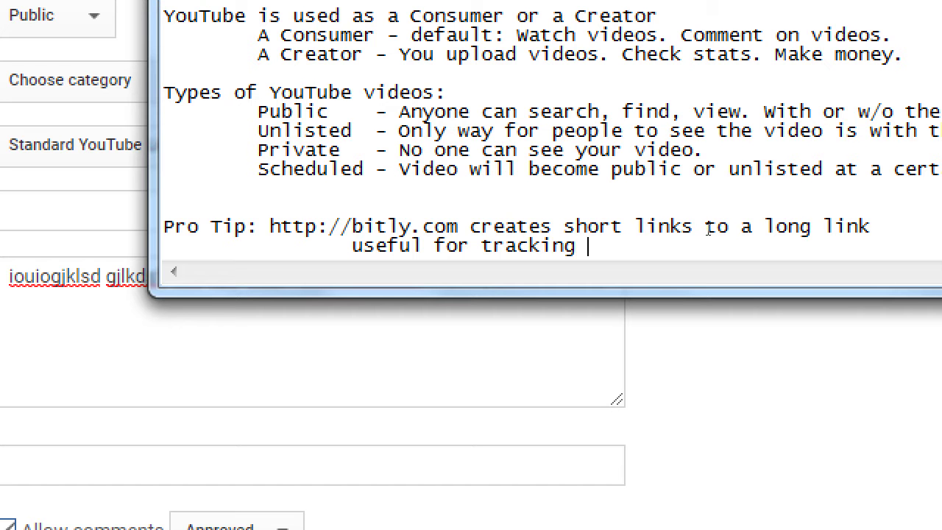
type("traffic")
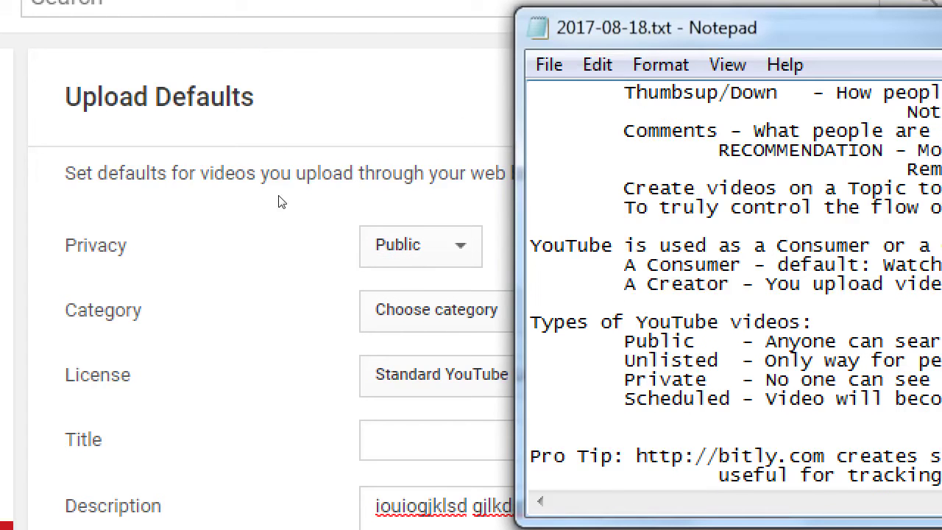
Return to YouTube in Chrome and review the upload default fields from privacy down to video statistics
left_click(292, 184)
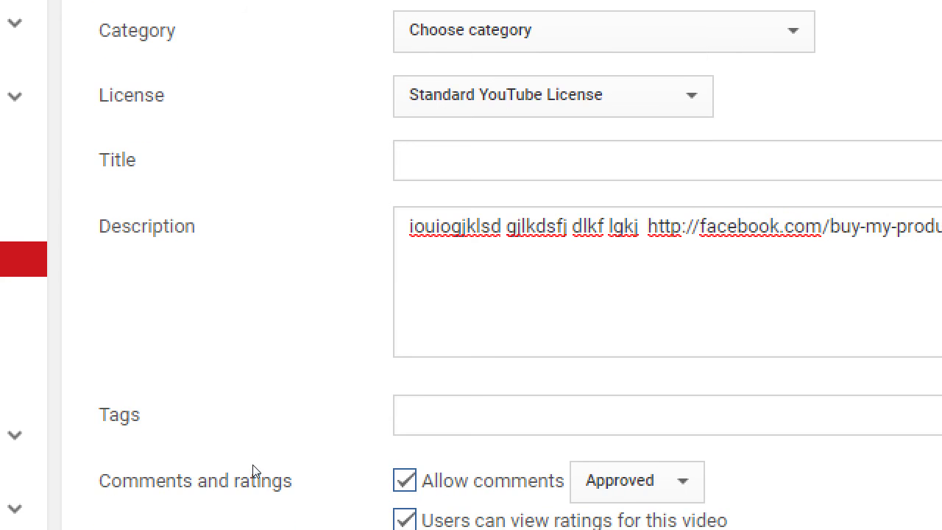
scroll(255, 523, "down", 1)
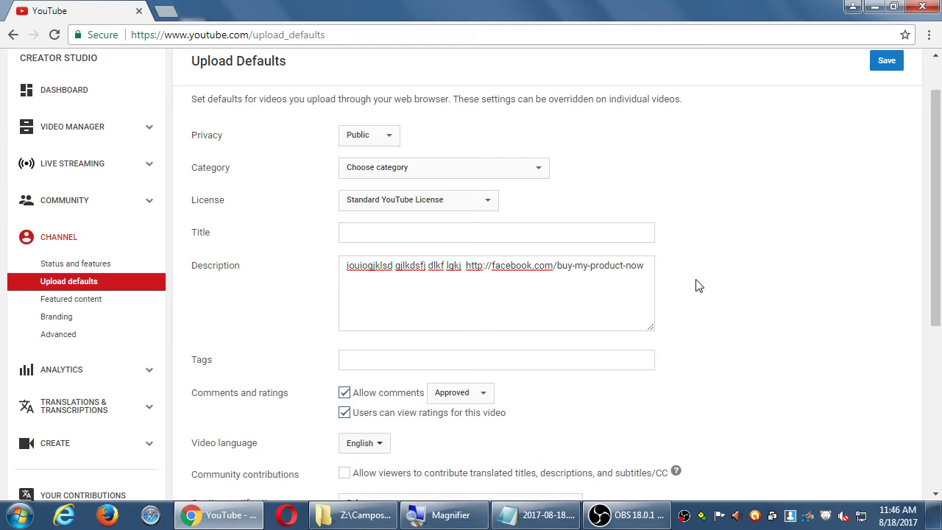
scroll(697, 284, "up", 1)
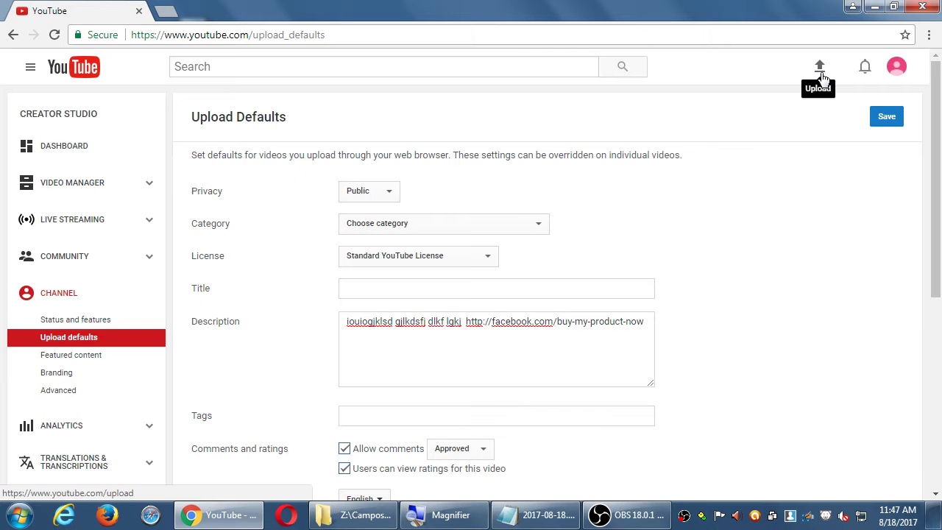
scroll(316, 199, "down", 3)
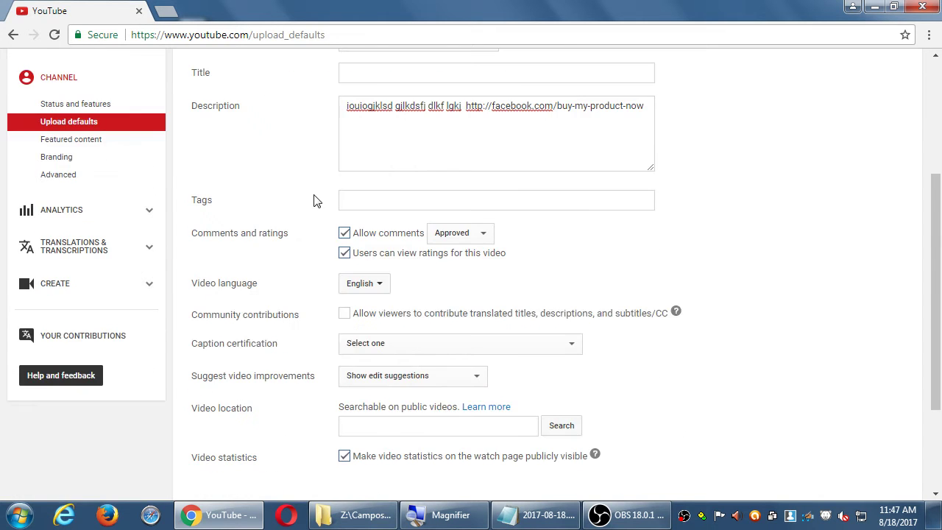
Leave the upload defaults without saving and look over the channel's Branding and Featured content pages, ending on Branding
left_click(58, 155)
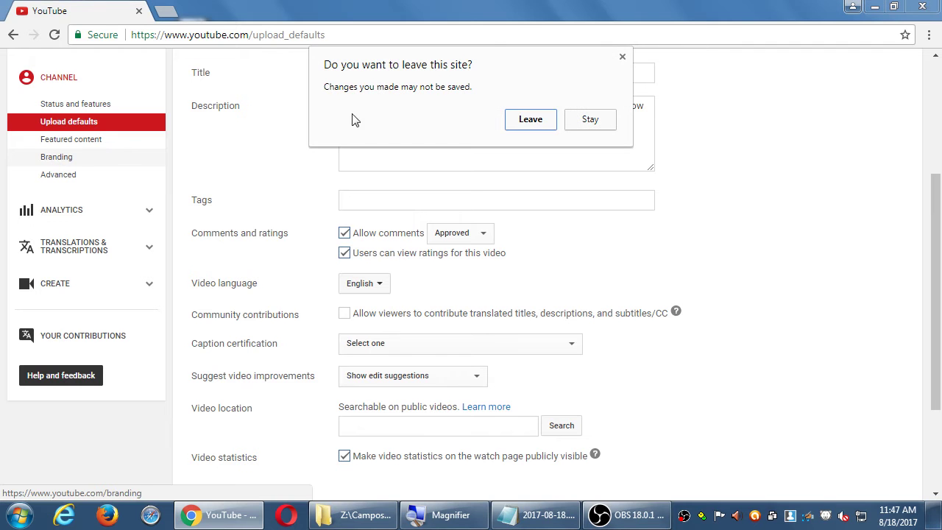
left_click(535, 124)
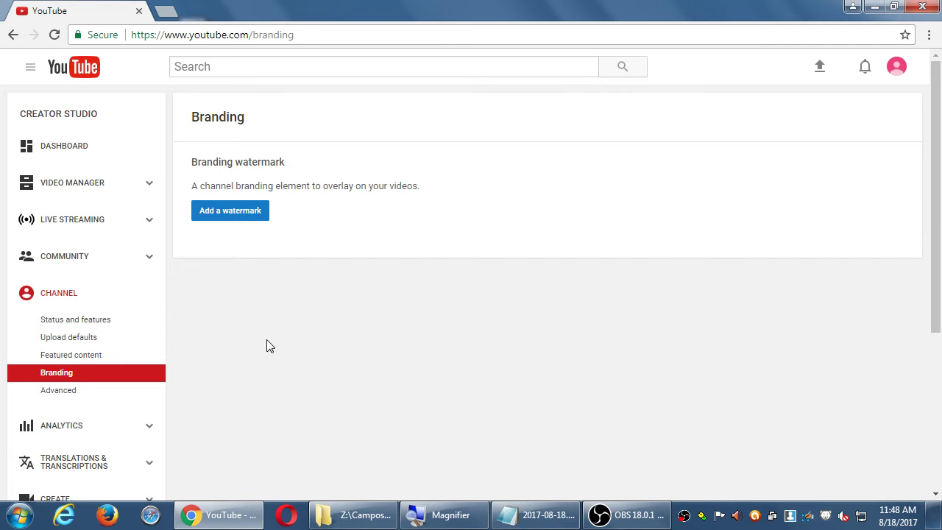
left_click(111, 356)
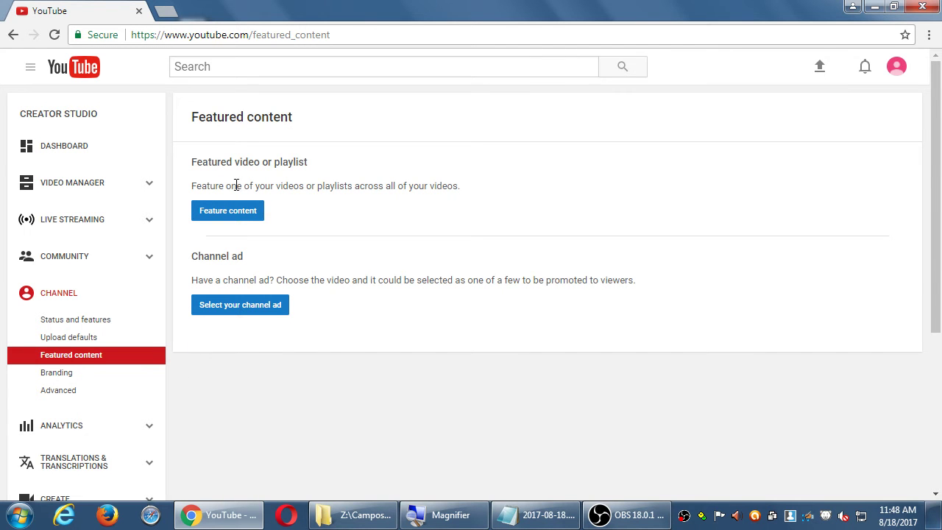
left_click(52, 374)
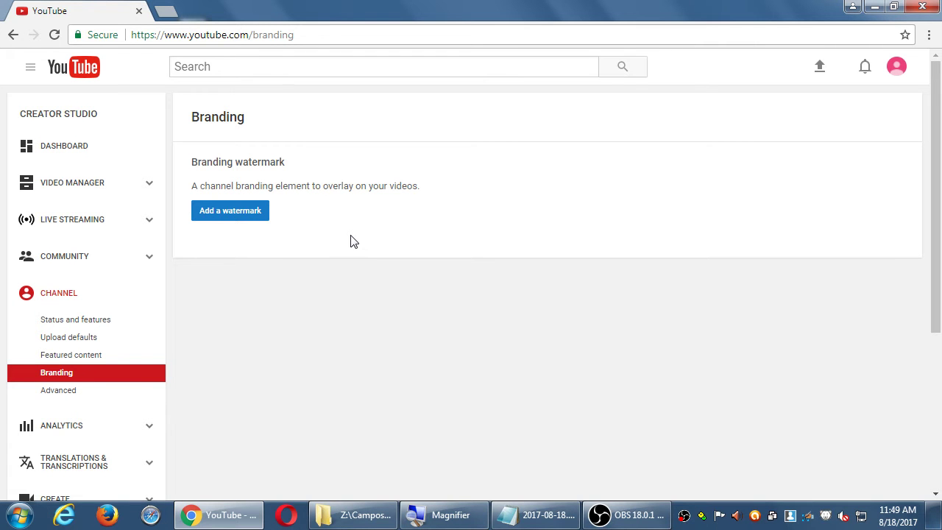
Open the watermark upload dialog, review its image recommendations, and cancel without choosing a file
left_click(254, 221)
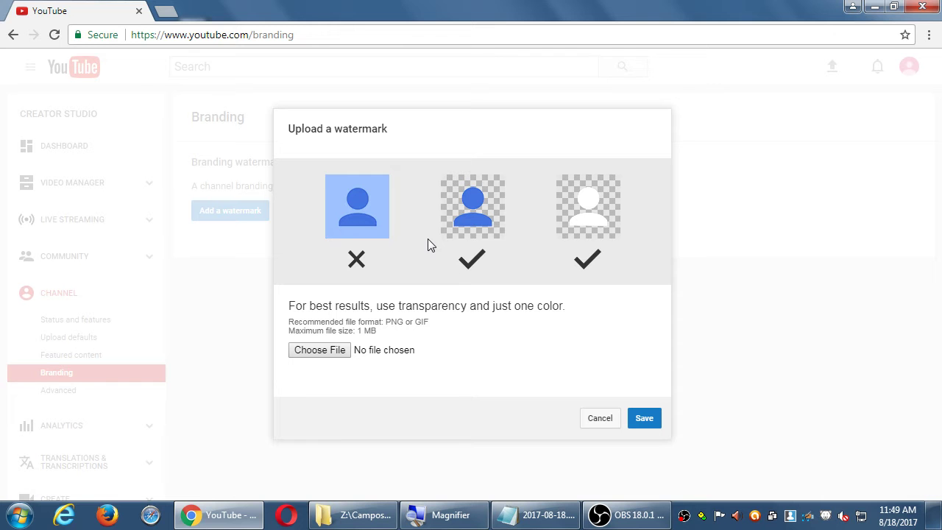
left_click_drag(343, 129, 379, 128)
left_click(436, 126)
left_click(602, 418)
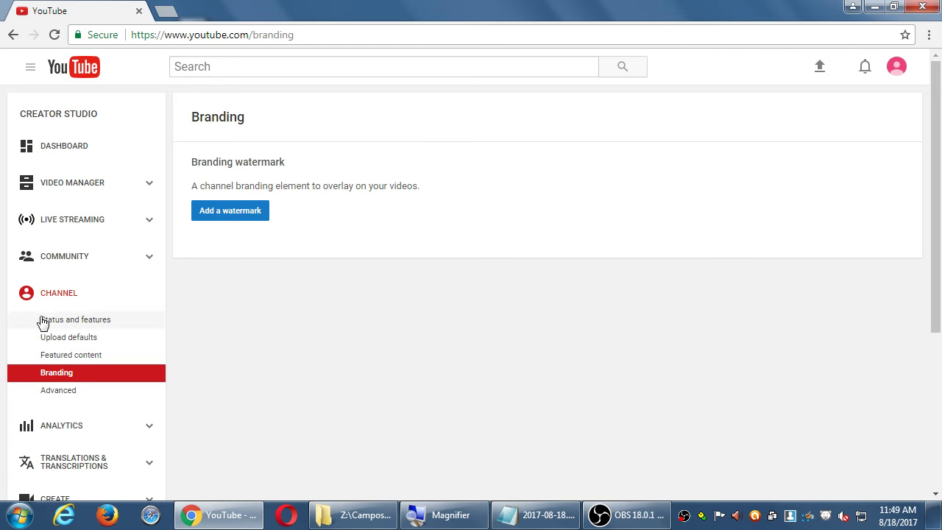
Open the channel's Advanced settings and look at the available country choices without changing the selection
left_click(98, 392)
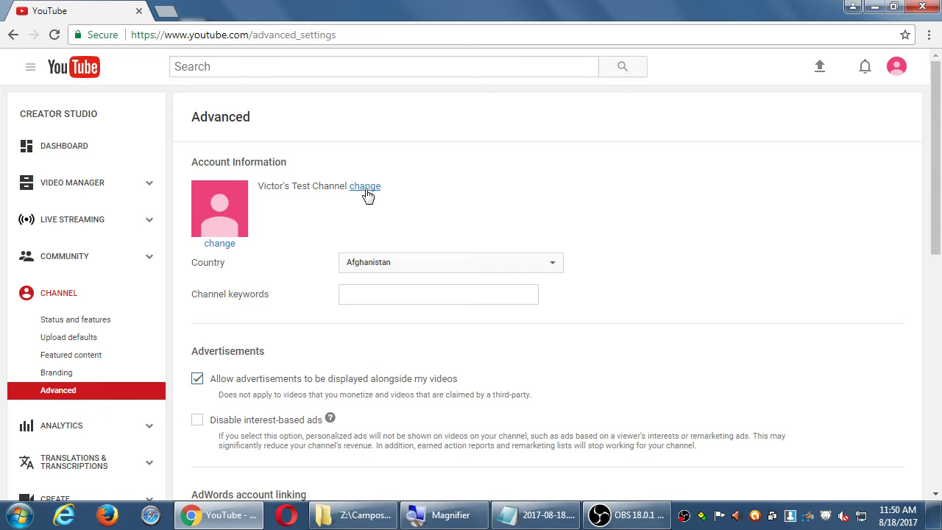
left_click(401, 265)
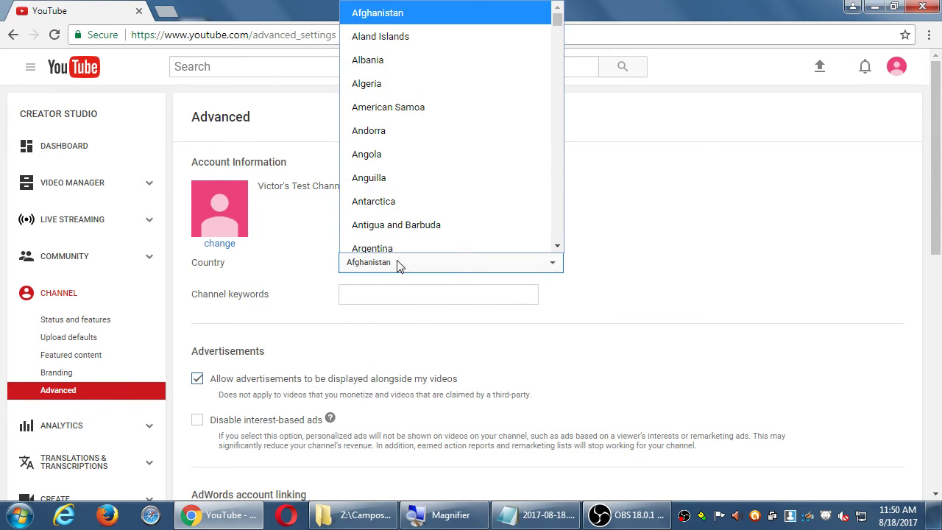
left_click(673, 246)
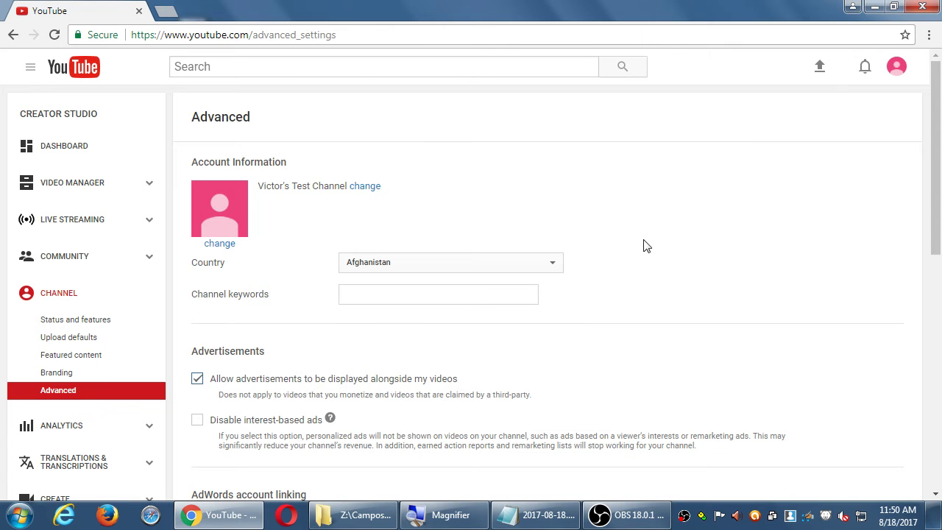
Try the channel keywords "tutorial how-to" in the Advanced settings, and clear the field again
left_click(402, 296)
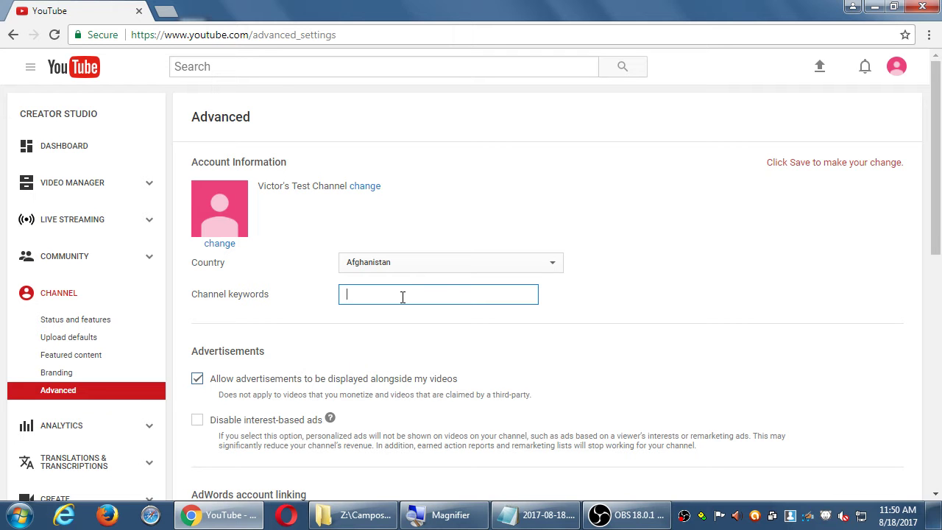
type("tutorial how-to")
key("ctrl+a")
key("BackSpace")
Review the Advertisements and AdWords account linking sections of the Advanced settings
scroll(525, 445, "down", 1)
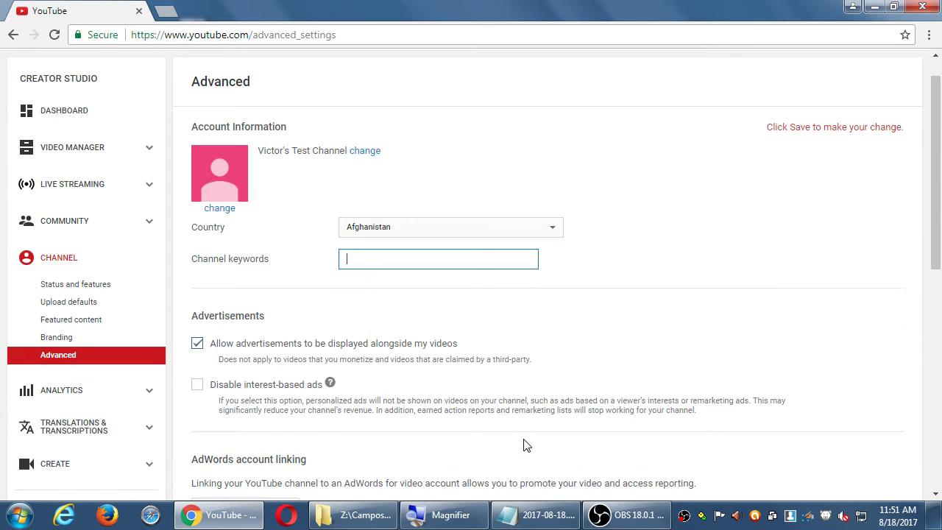
scroll(525, 446, "down", 2)
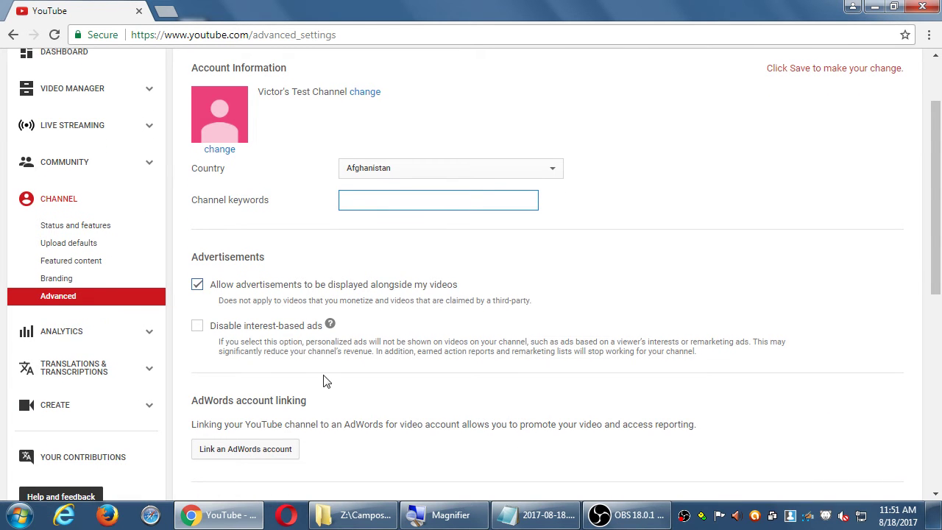
scroll(326, 384, "down", 1)
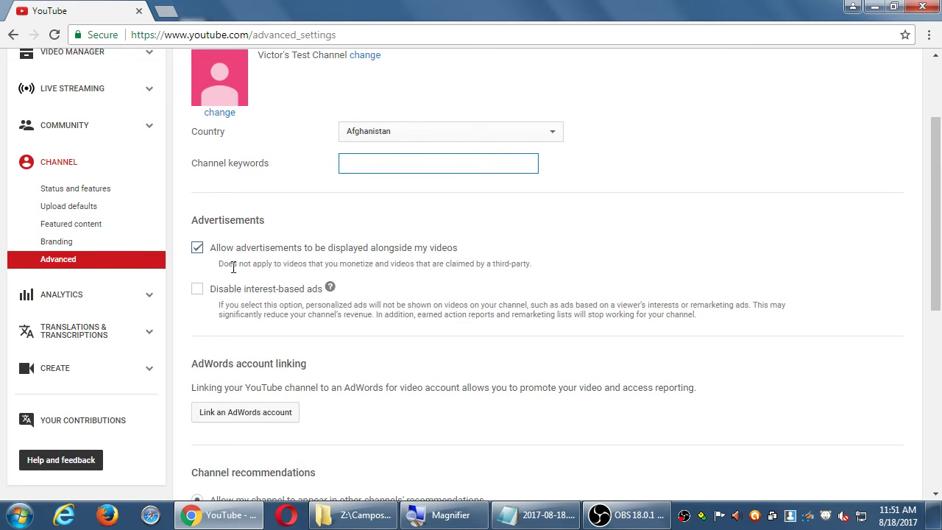
double_click(225, 219)
left_click(288, 225)
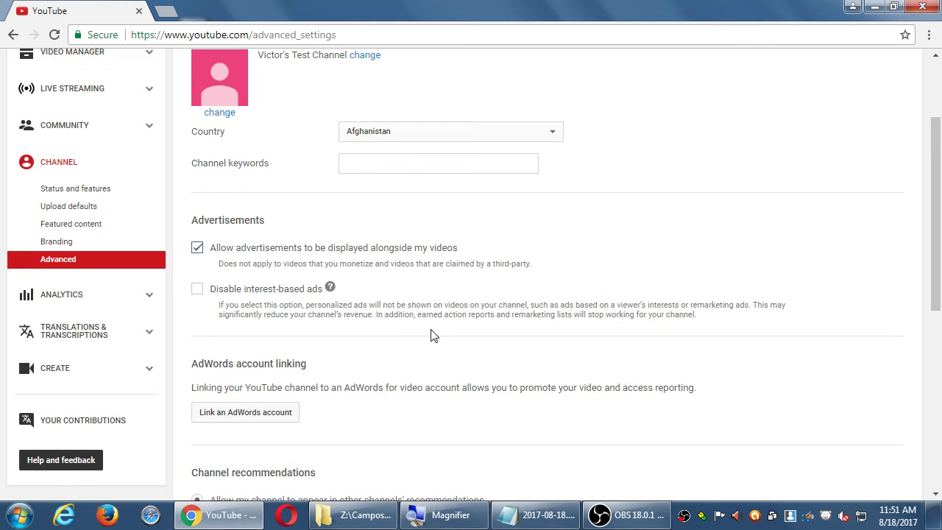
Switch to the 2017-08-18.txt notes in Notepad and add the heading "How to profit from YouTube:" after a blank line at the end
left_click(519, 508)
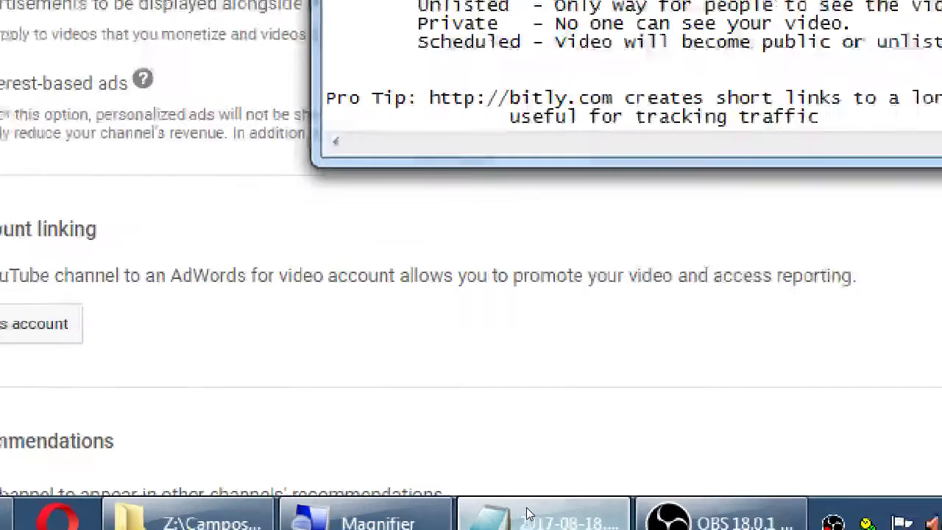
key("Return")
key("Return")
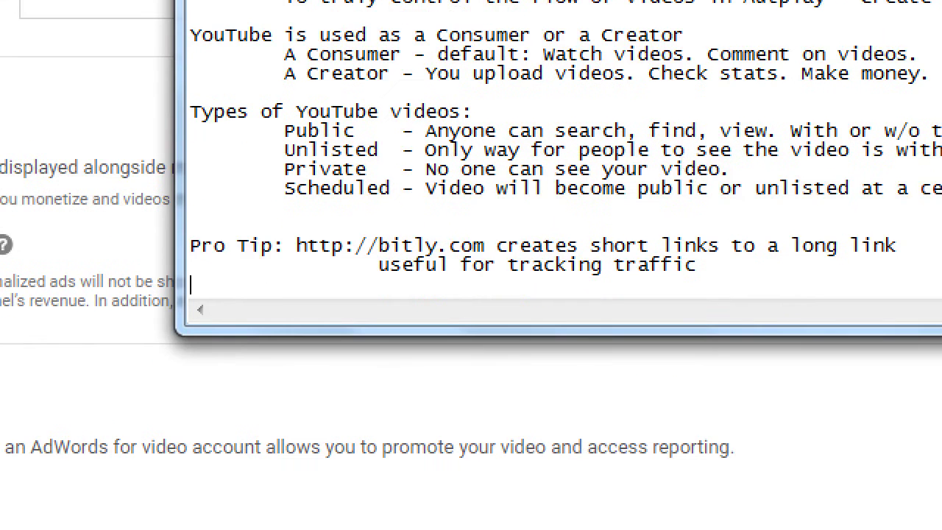
type("How to p")
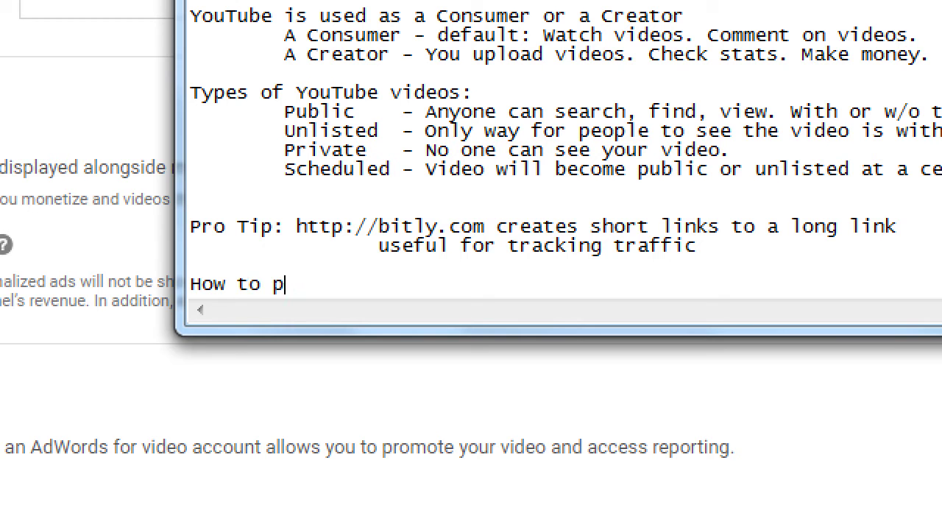
type("rofit from you")
key("BackSpace")
key("BackSpace")
key("BackSpace")
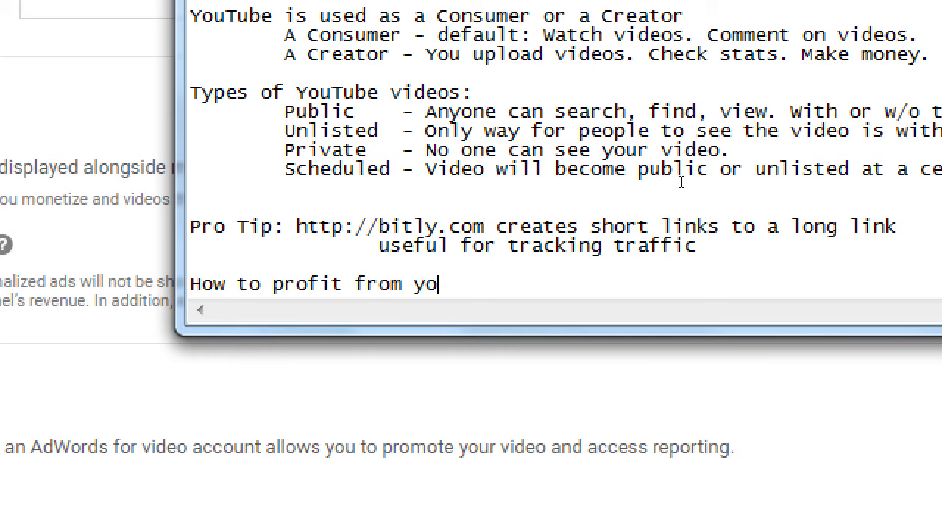
type("YouTube:")
key("Return")
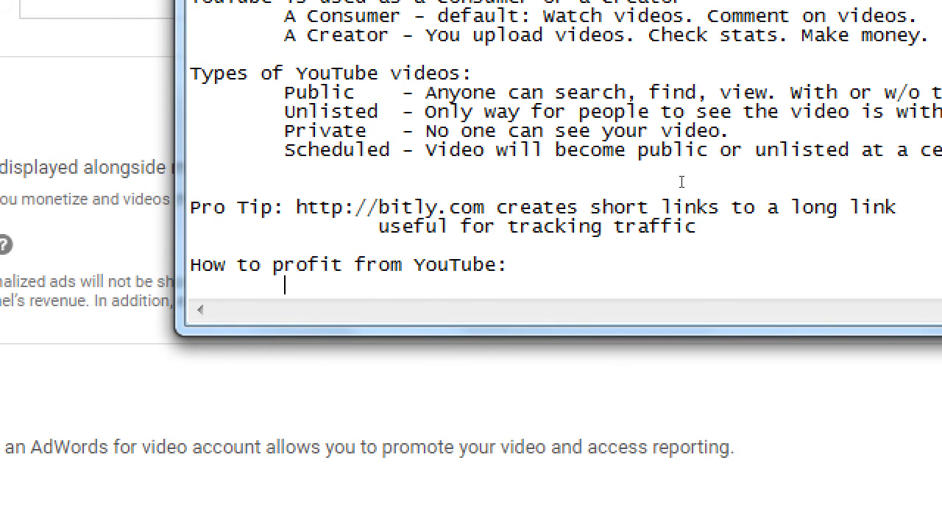
Add the indented line "Verify your channel (goto Channel > Status > Verify)" beneath the profit heading
key("Tab")
type("Verify your channel")
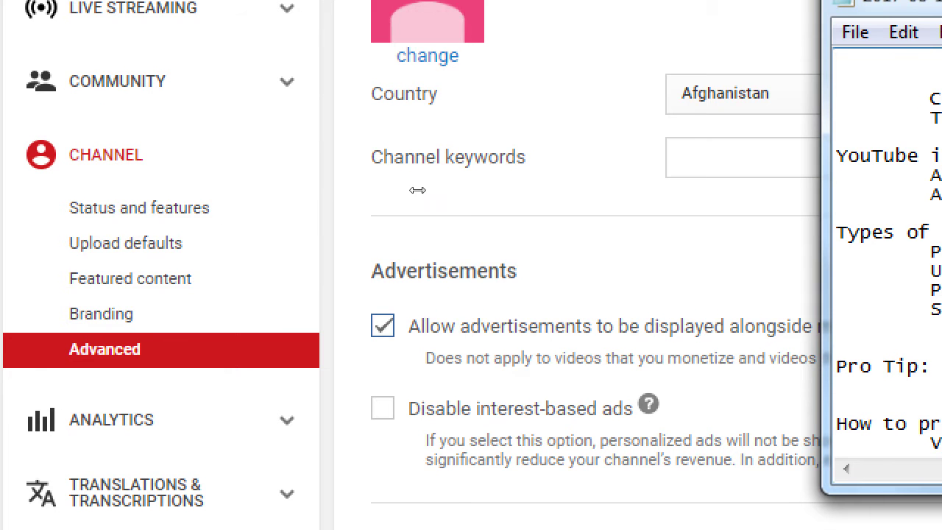
left_click_drag(417, 184, 213, 199)
type("(got")
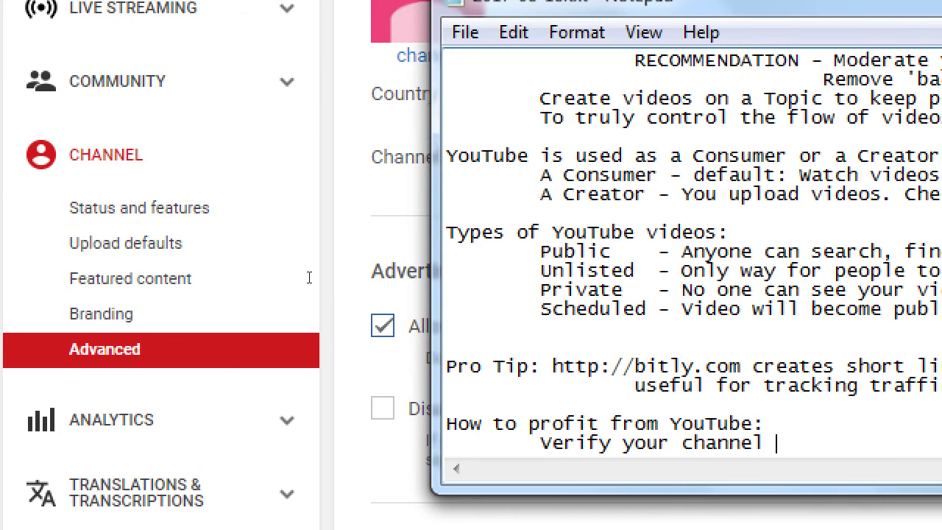
type("o Channe")
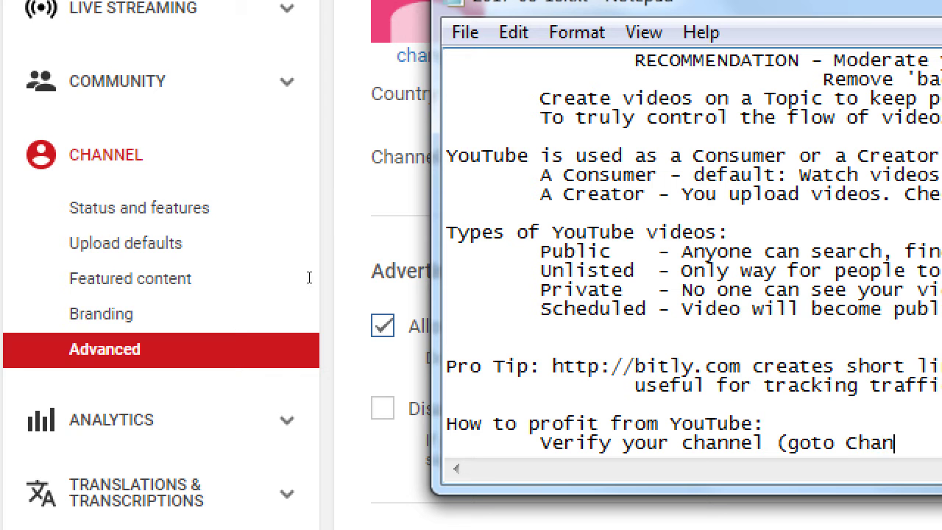
type("l")
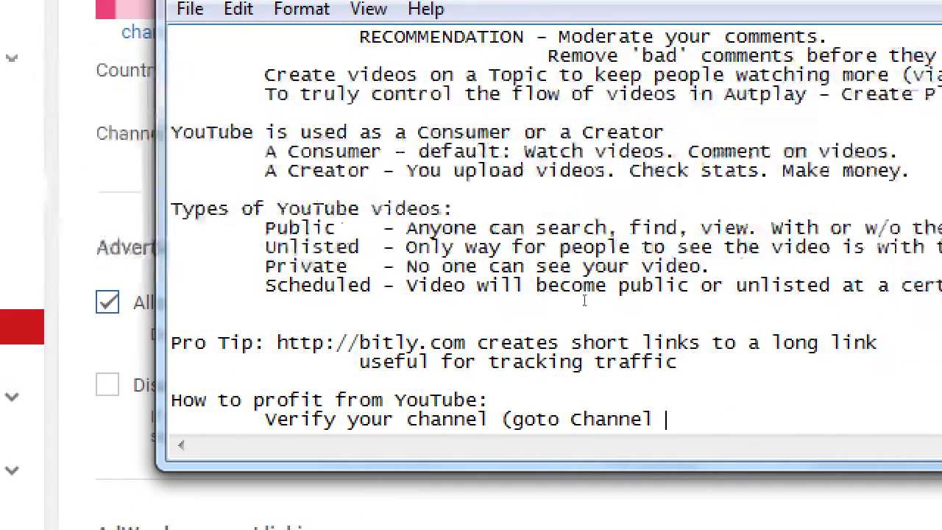
type(" > Stat")
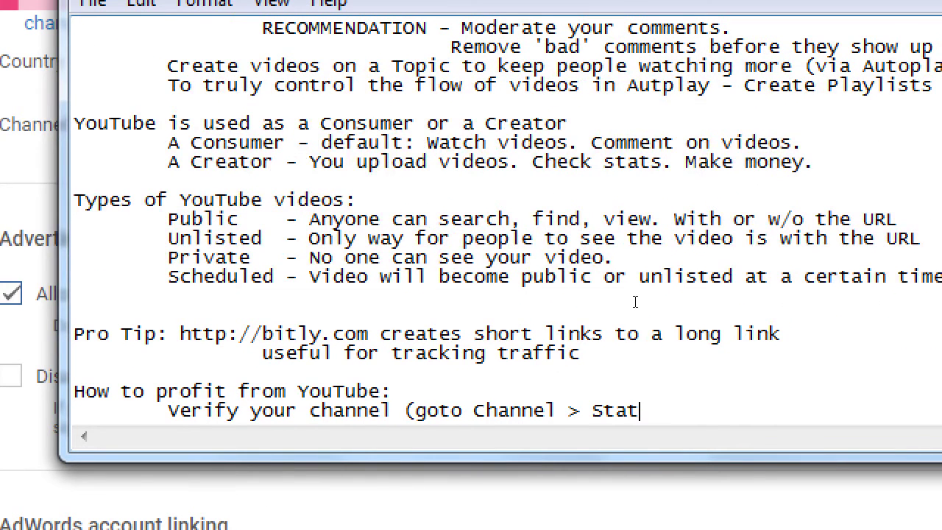
type("us > Verify)")
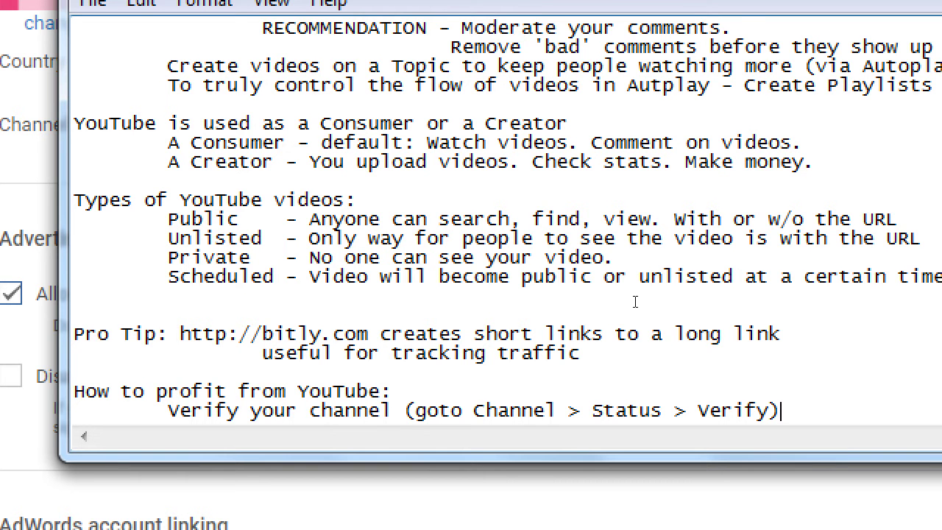
Add the indented line "Activage Monetization (Channel > Status)" below the channel verification note
key("Return")
key("Tab")
type("Activa")
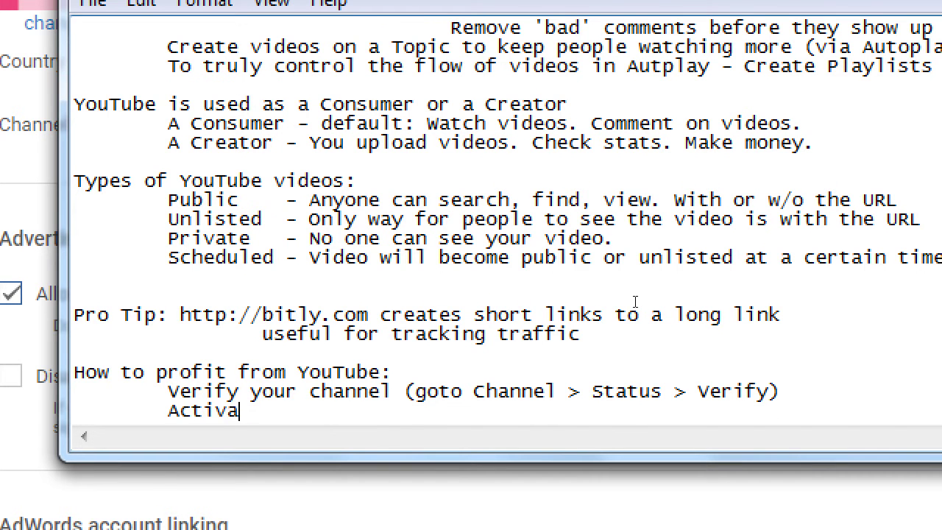
type("ge Monetization (")
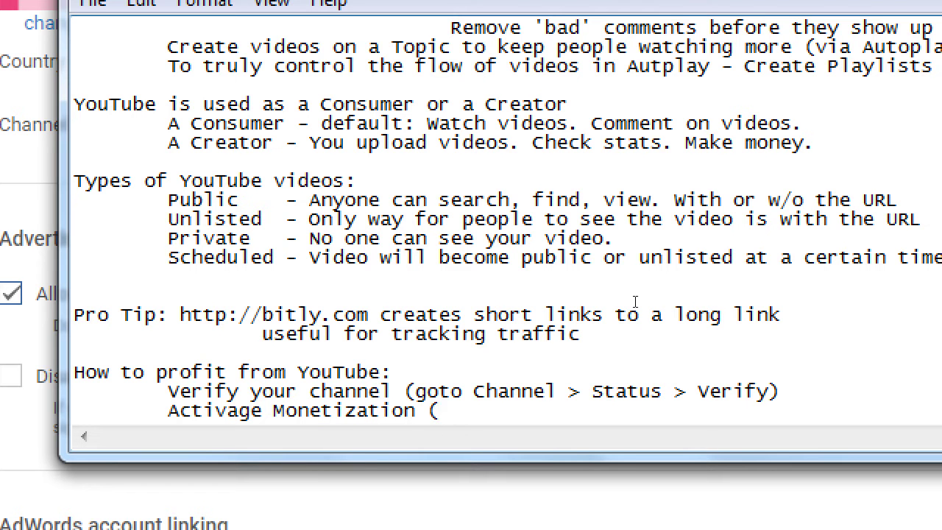
type("Channel > Staus")
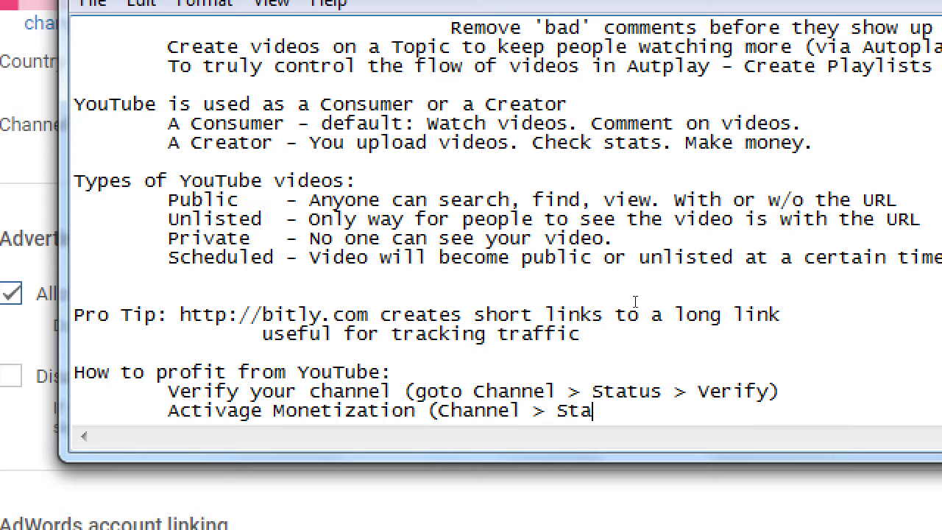
key("BackSpace")
key("BackSpace")
type("tus)")
Add an indented line "Allow Ads on your videos" below the monetization note and start its location with "(Channel"
key("Return")
key("Tab")
type("Allow Ads o")
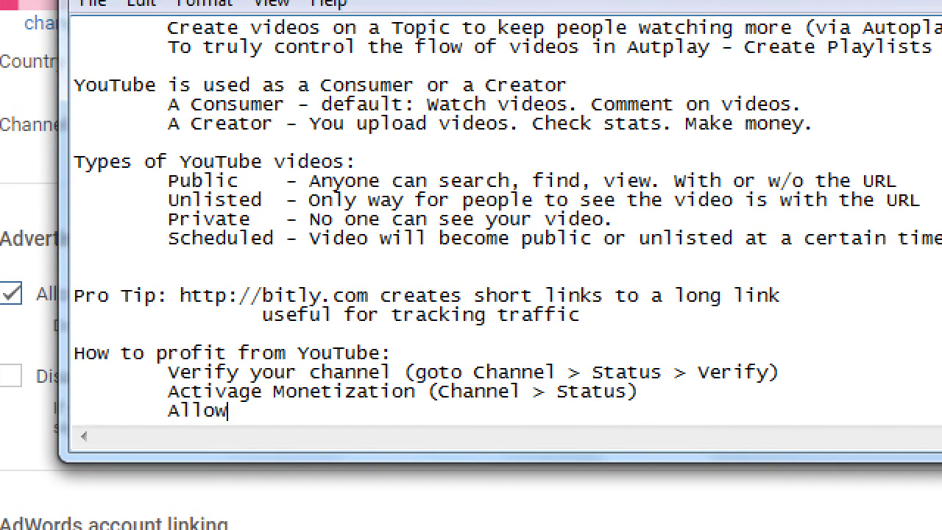
type("n your videos")
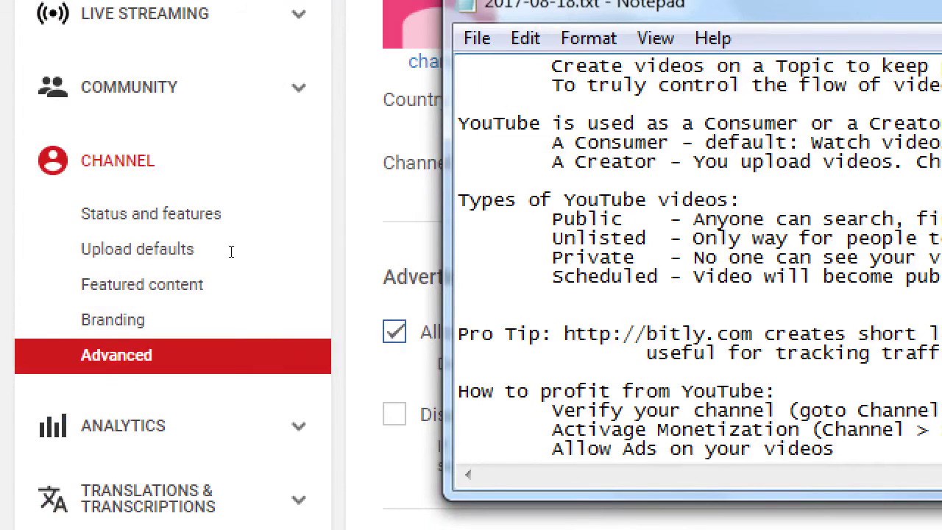
left_click_drag(232, 248, 243, 243)
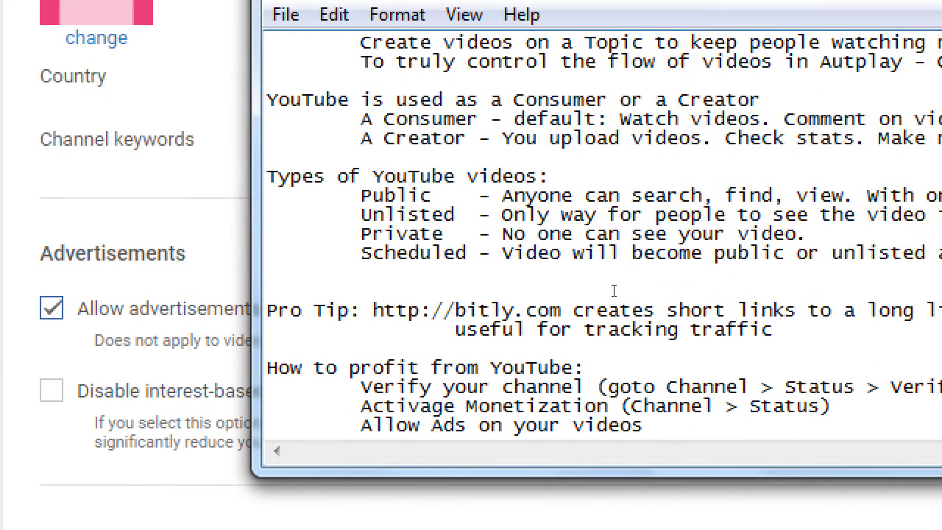
type("(Channel")
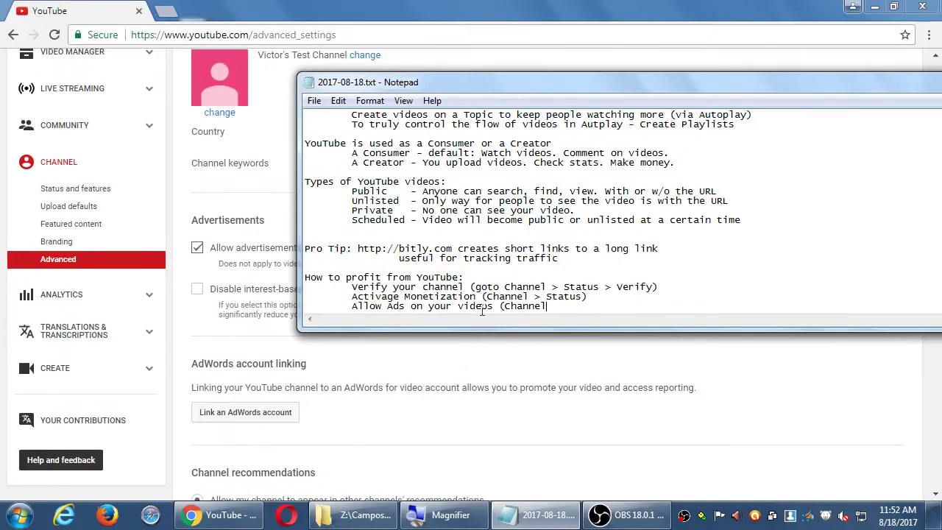
Check YouTube's Status and features page and the Advertisements section under Advanced in Chrome, and return to the Notepad notes
left_click(117, 189)
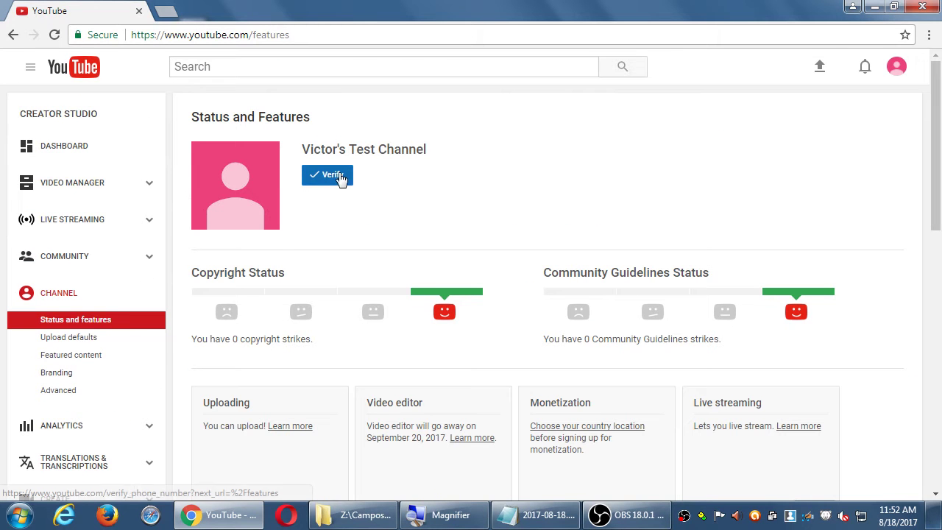
left_click(77, 393)
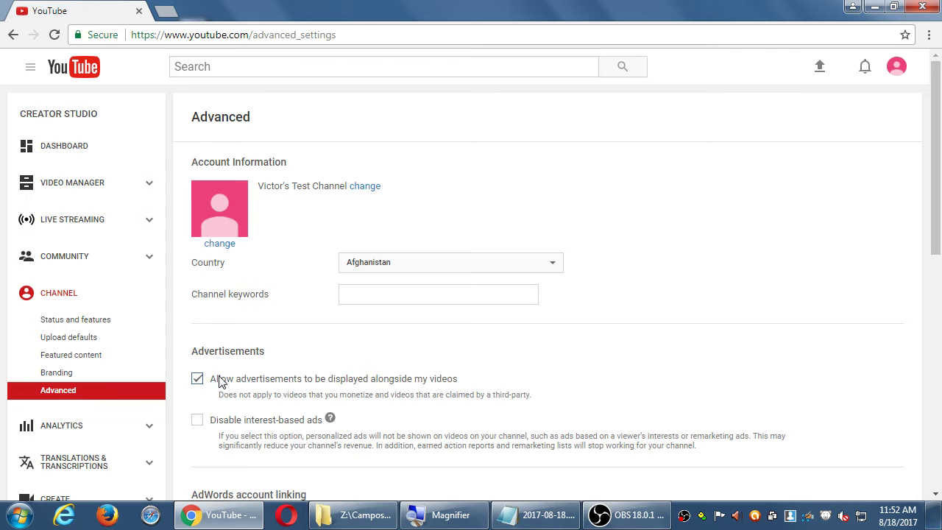
left_click_drag(226, 361, 267, 357)
left_click(148, 406)
key("alt+Tab")
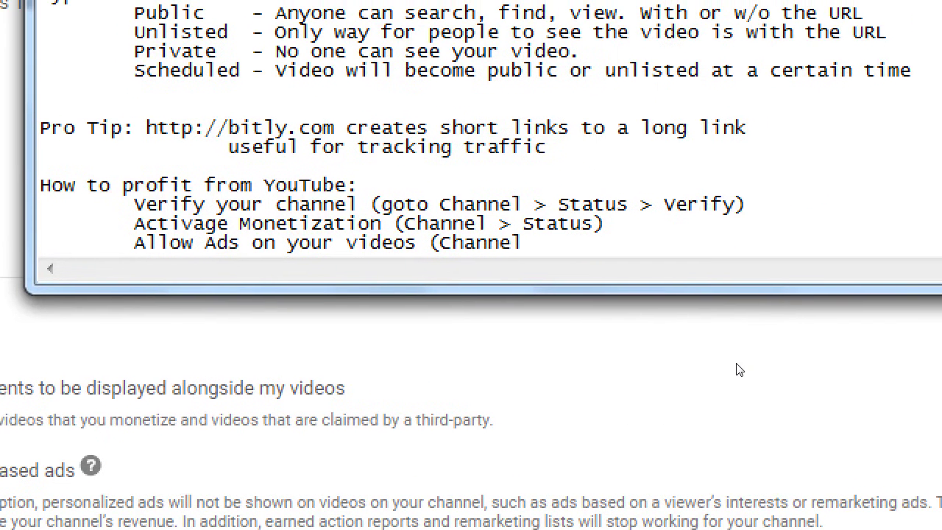
Finish the ads note with "> Advanced)" and add the indented line "Upload videos that people want to watch" beneath it
type("> Advanced)")
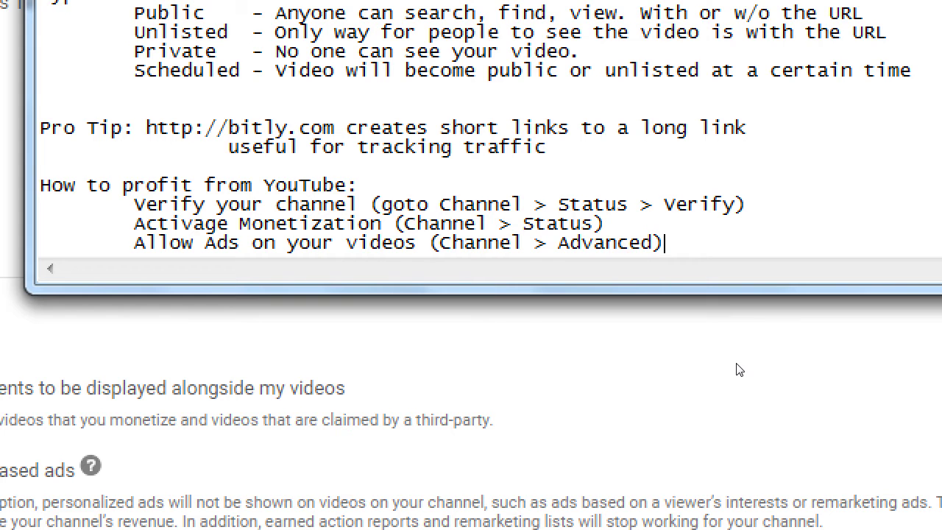
key("Return")
key("BackSpace")
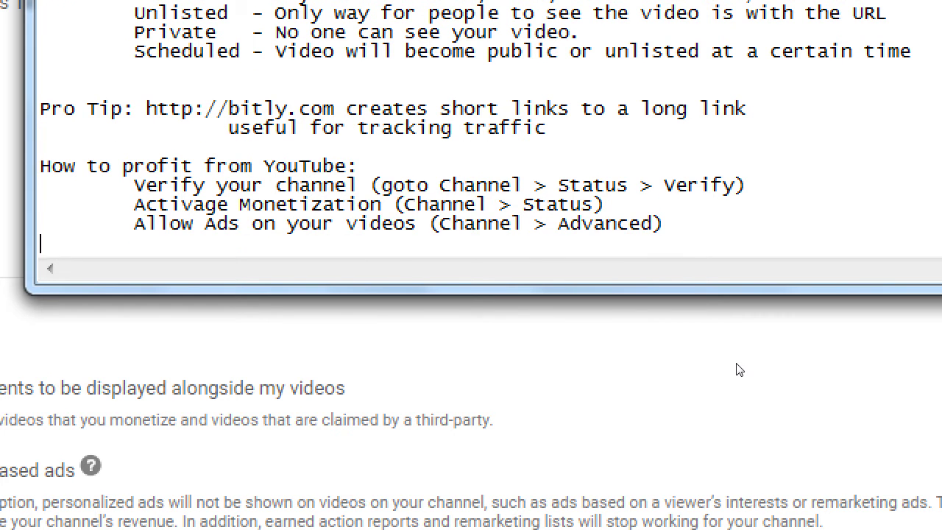
key("Tab")
type("Upload ")
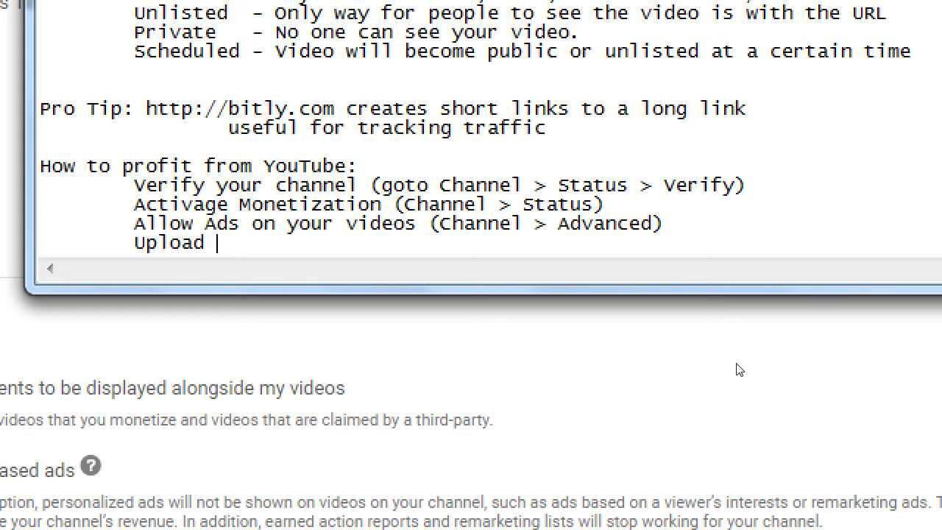
type("videos that peo")
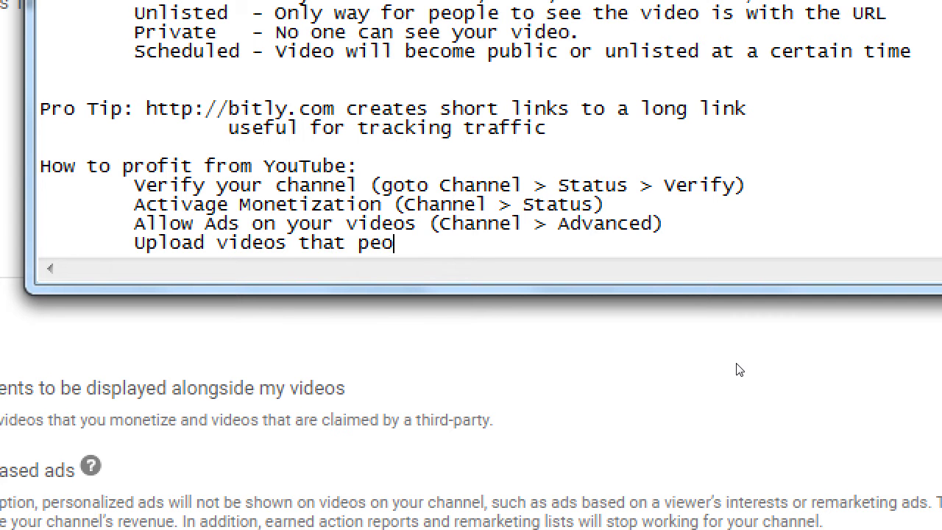
type("ple want to watch")
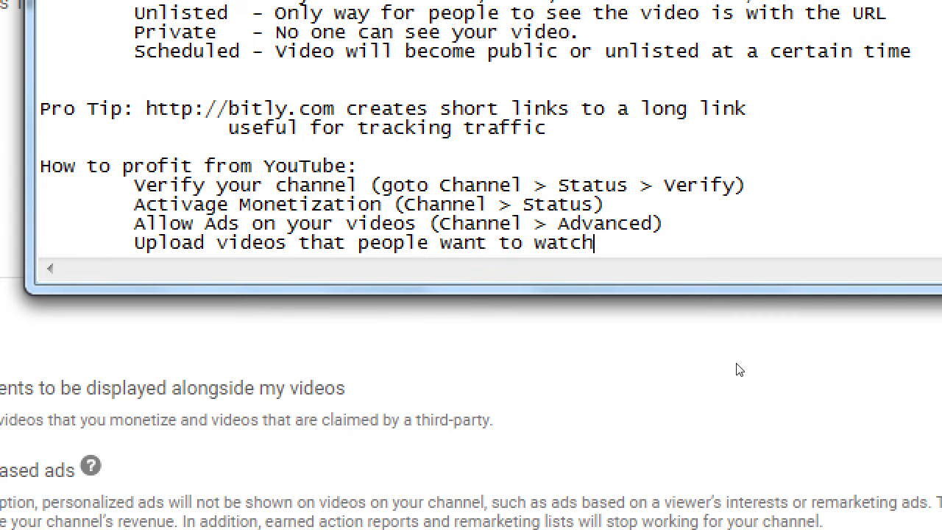
Add the indented line "Gain followers" below the upload note and highlight the last two lines of the profit list
key("Return")
key("Tab")
type("Gain fo")
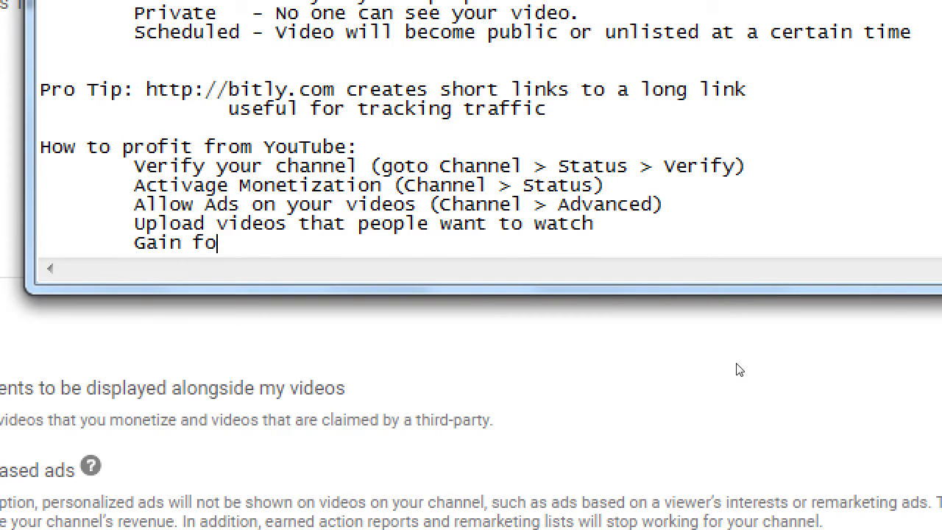
type("llowers")
key("BackSpace")
key("BackSpace")
key("BackSpace")
type("ers")
key("Left")
key("Left")
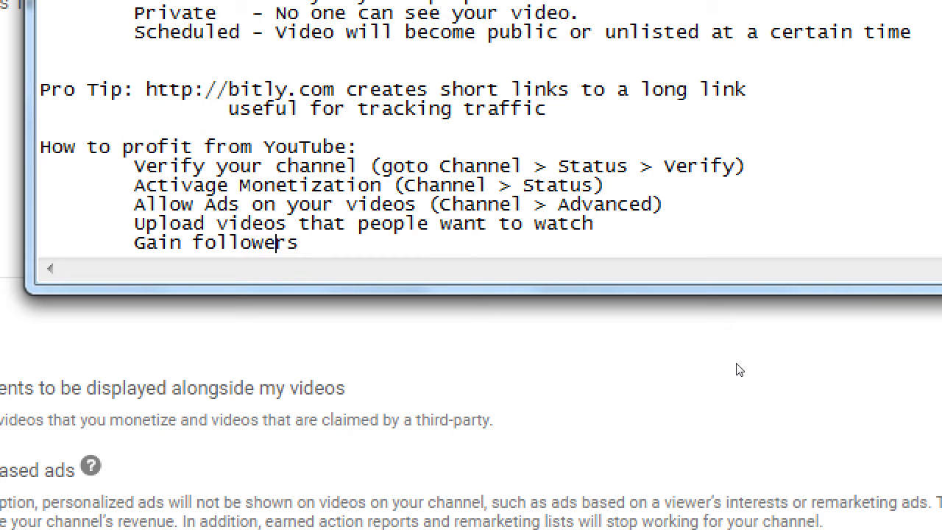
key("Right")
key("Right")
key("shift+Up")
key("shift+Home")
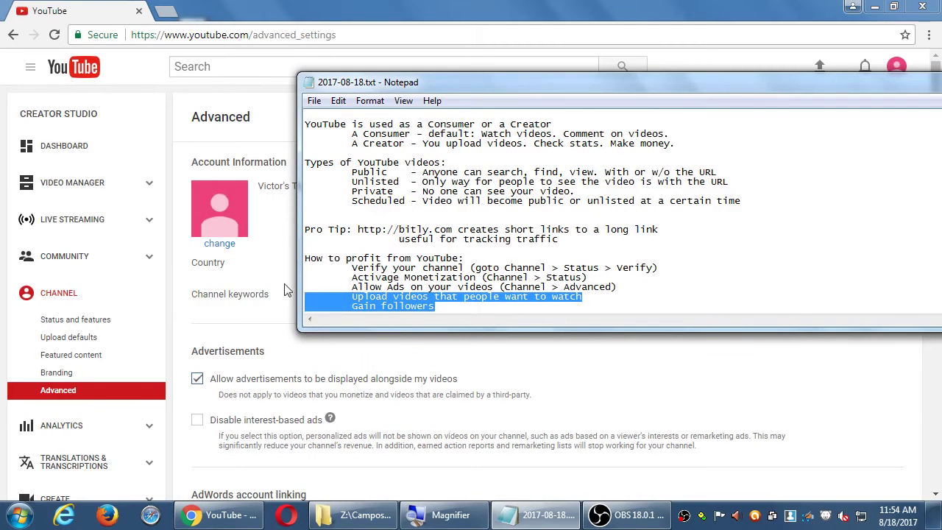
Switch to YouTube's Advanced settings in Chrome and turn Disable interest-based ads on and off again
left_click(195, 299)
scroll(200, 362, "down", 1)
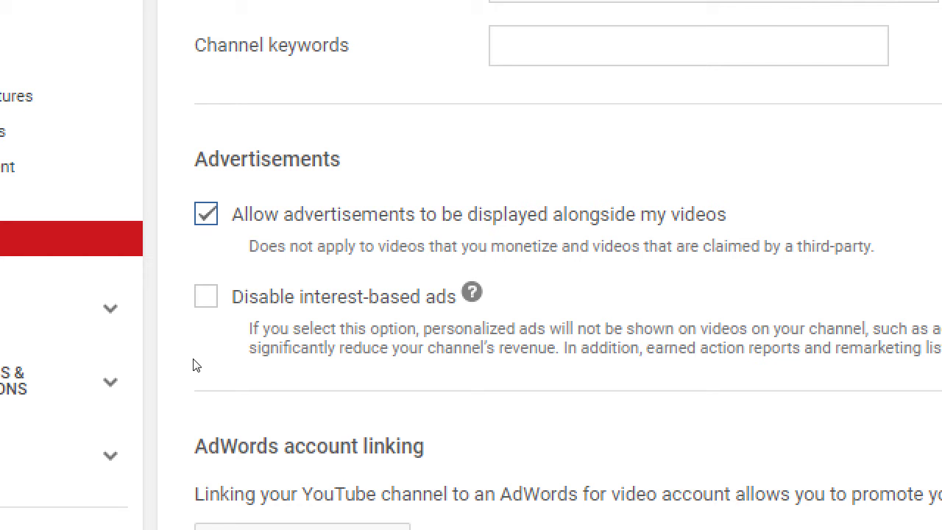
left_click(195, 343)
left_click(199, 347)
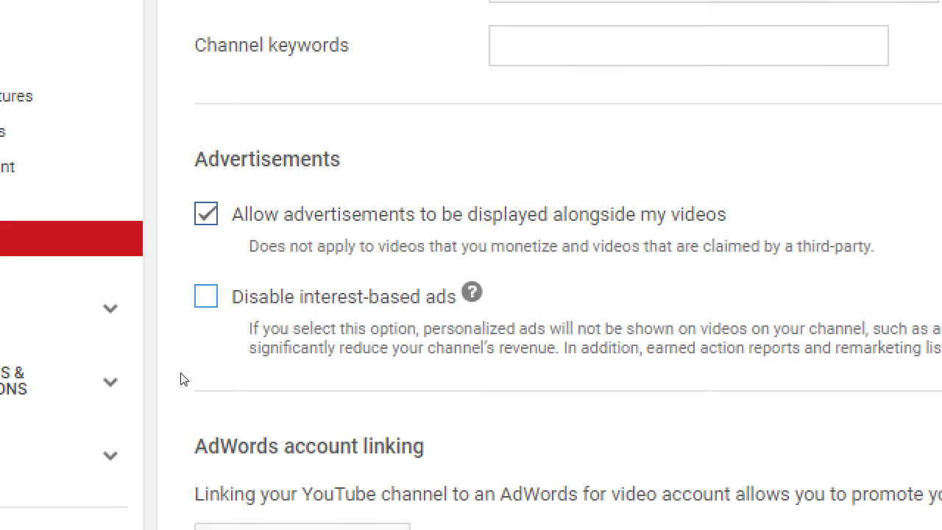
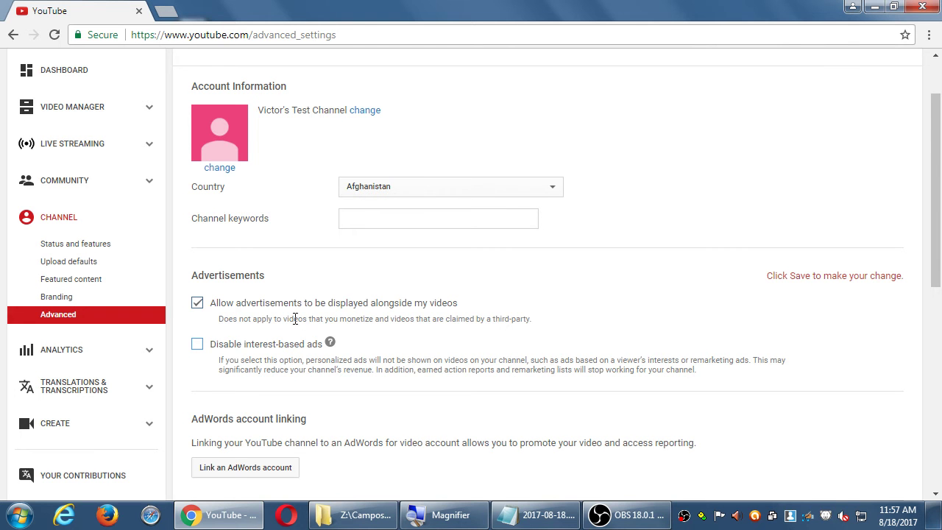
Highlight "videos that you monetize" under Advertisements, and turn the option allowing advertisements alongside videos off and back on
left_click_drag(284, 318, 373, 318)
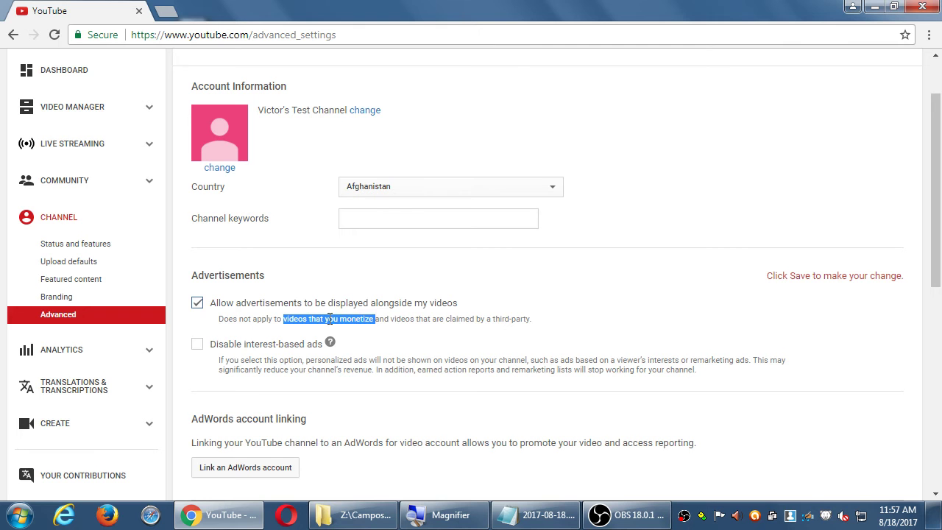
left_click(211, 315)
left_click(197, 302)
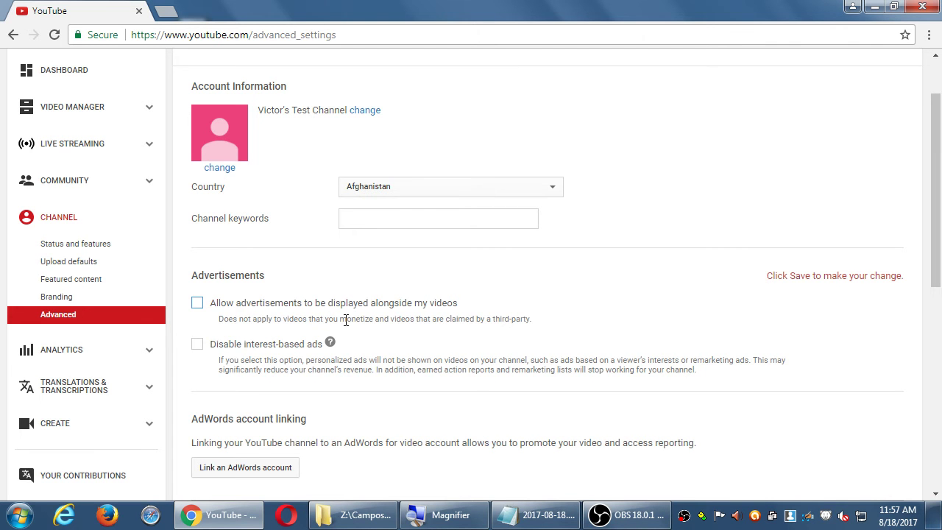
left_click(202, 305)
Look over the remaining Advanced settings and toggle Disable interest-based ads on and back off
scroll(648, 238, "down", 5)
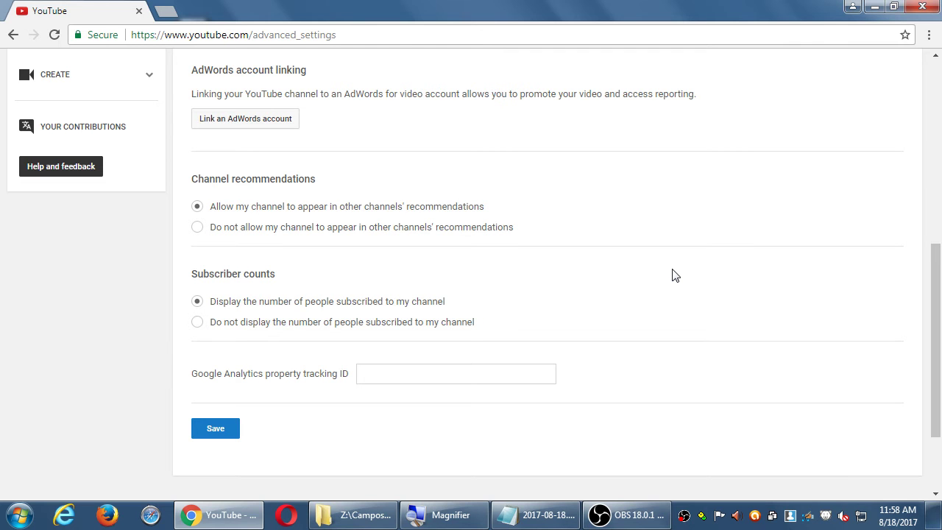
scroll(675, 275, "up", 2)
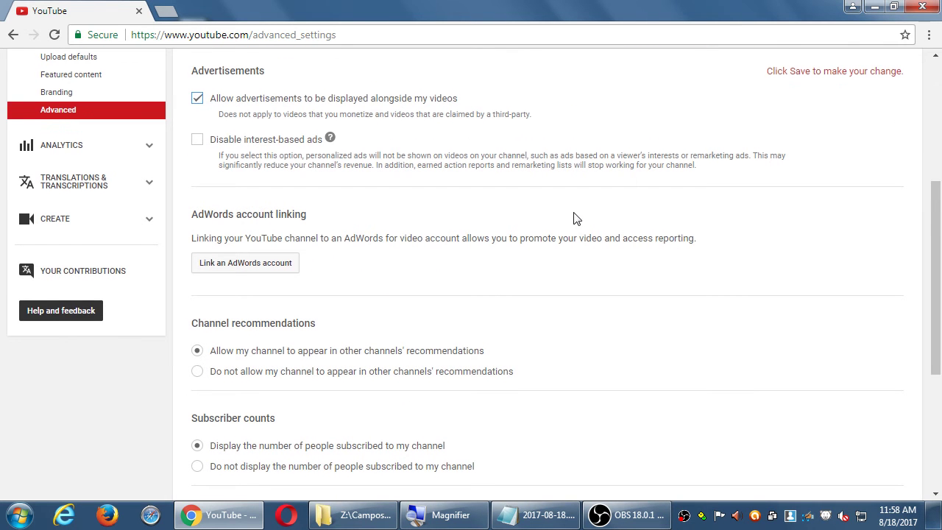
scroll(572, 214, "up", 1)
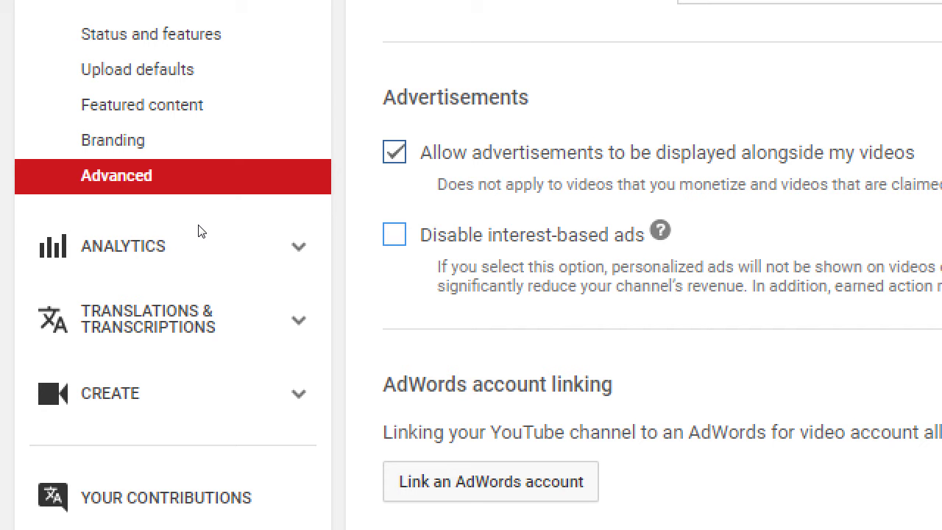
key("space")
key("space")
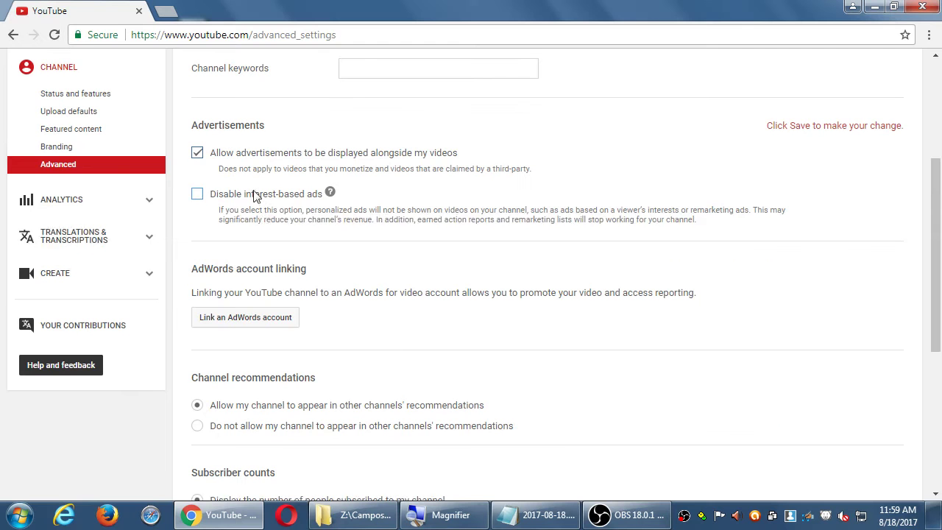
Examine the AdWords account linking section, including its description and the option to link an account
scroll(524, 280, "down", 1)
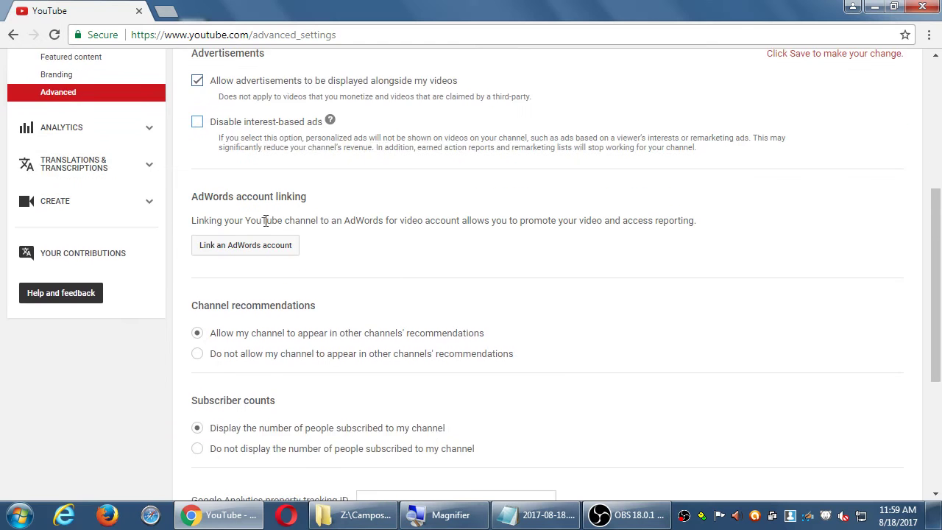
left_click_drag(213, 196, 331, 203)
left_click(329, 206)
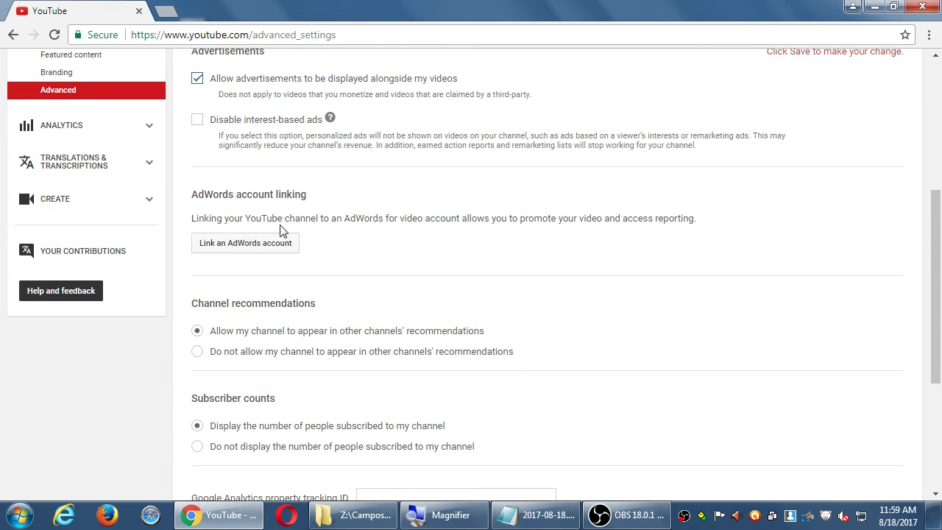
left_click_drag(336, 250, 249, 197)
left_click(315, 218)
left_click_drag(319, 248, 247, 189)
left_click(269, 194)
left_click_drag(324, 255, 286, 195)
left_click(335, 238)
Set Channel recommendations to not allow the channel in other channels' recommendations, and restore the allow option
scroll(335, 238, "down", 3)
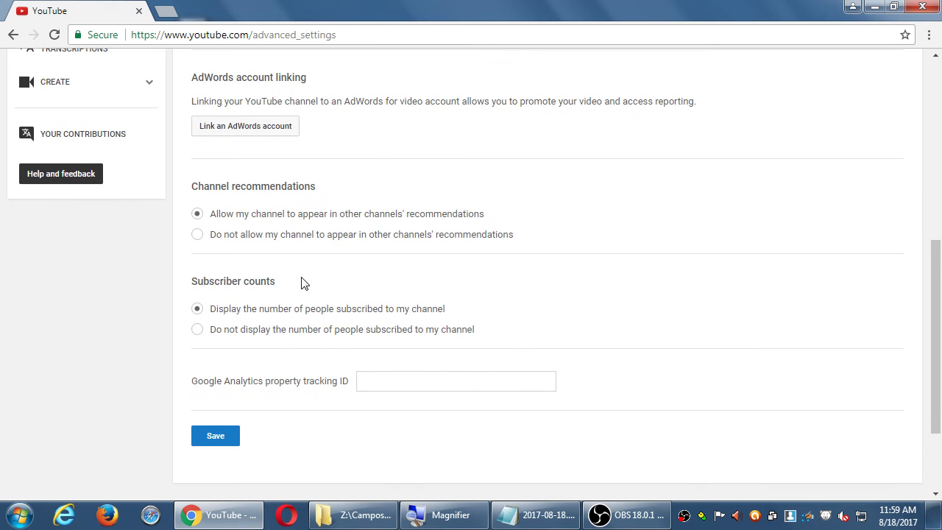
key("super+plus")
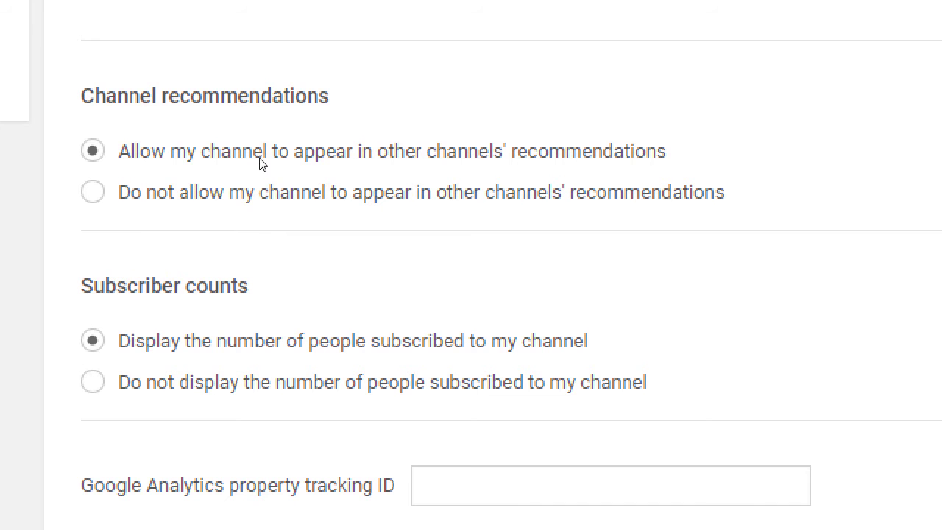
key("Tab")
key("Down")
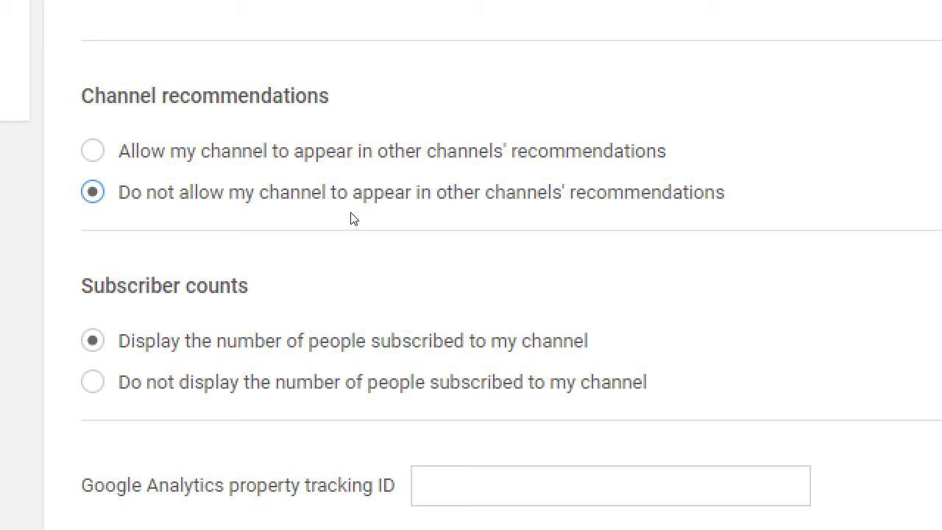
key("Up")
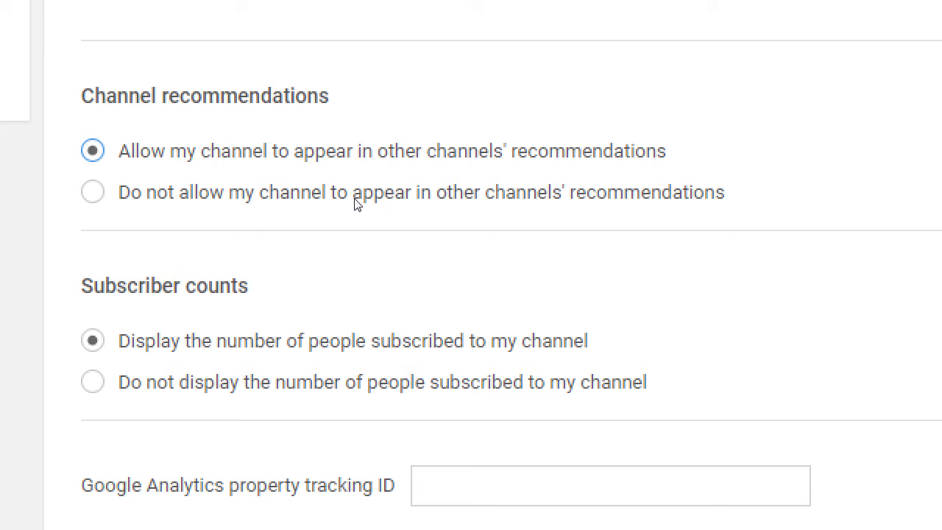
Try hiding the number of subscribers under Subscriber counts, visit the Google Analytics tracking ID field, and restore the display option
scroll(354, 206, "down", 1)
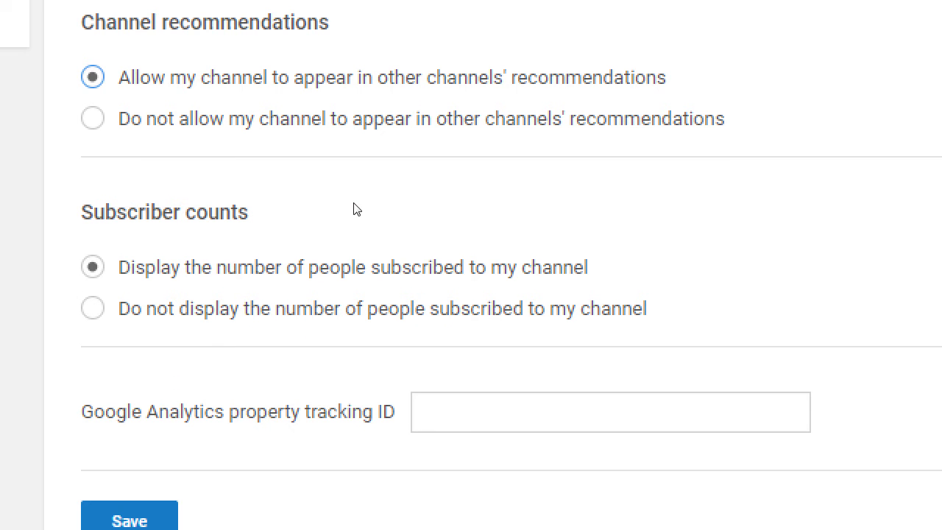
left_click(239, 296)
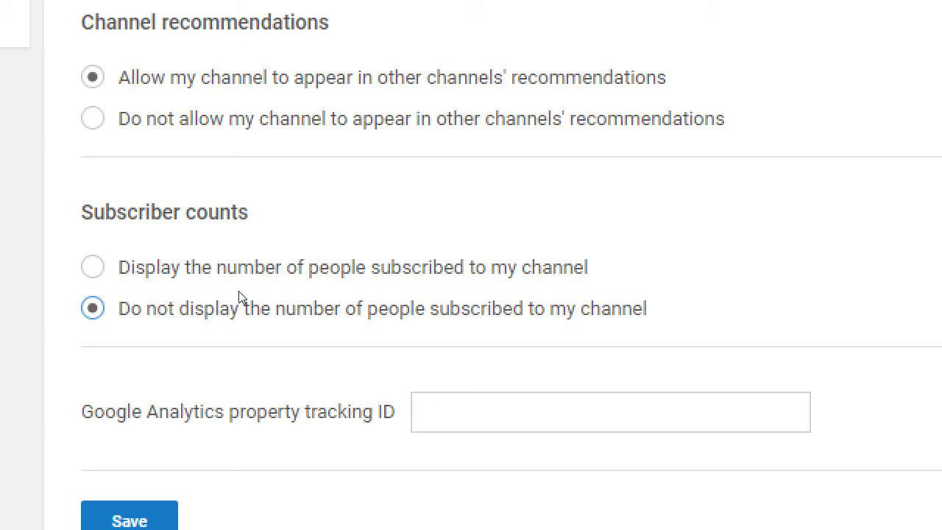
left_click(255, 274)
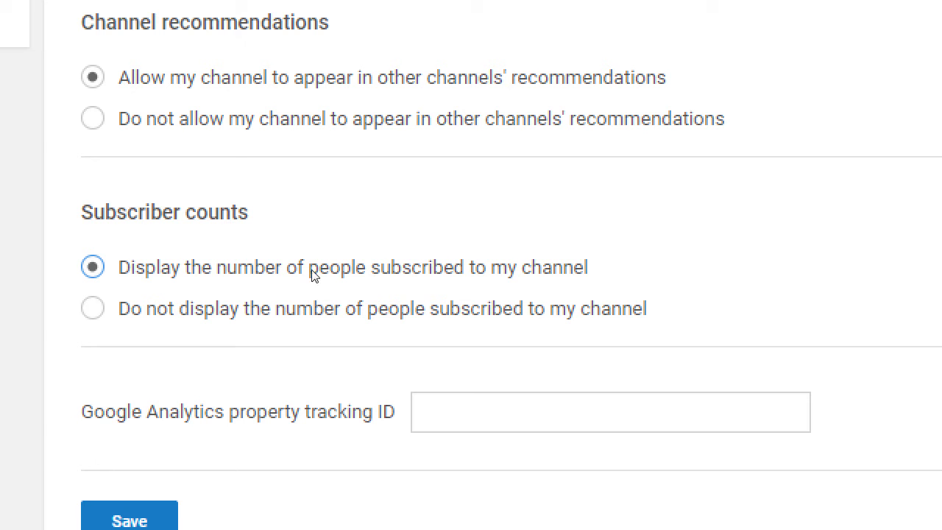
left_click(309, 302)
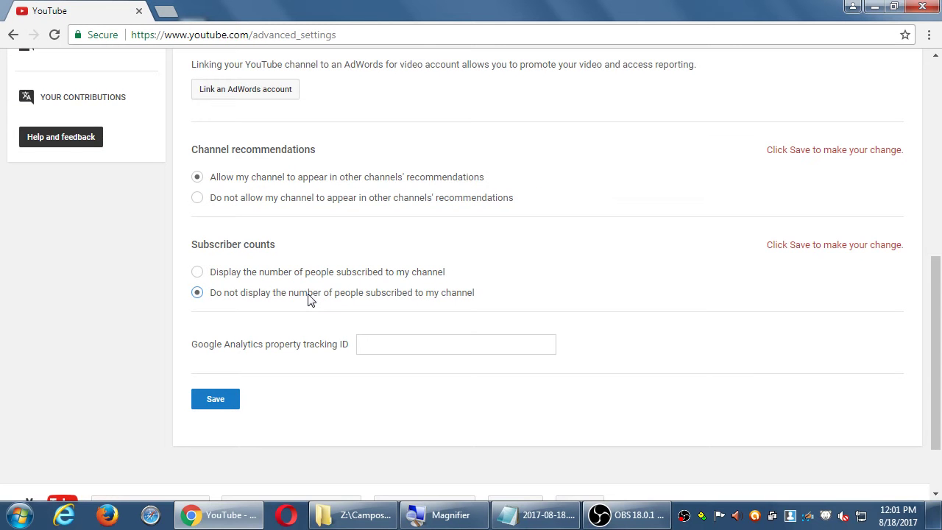
scroll(309, 298, "up", 5)
scroll(316, 358, "down", 6)
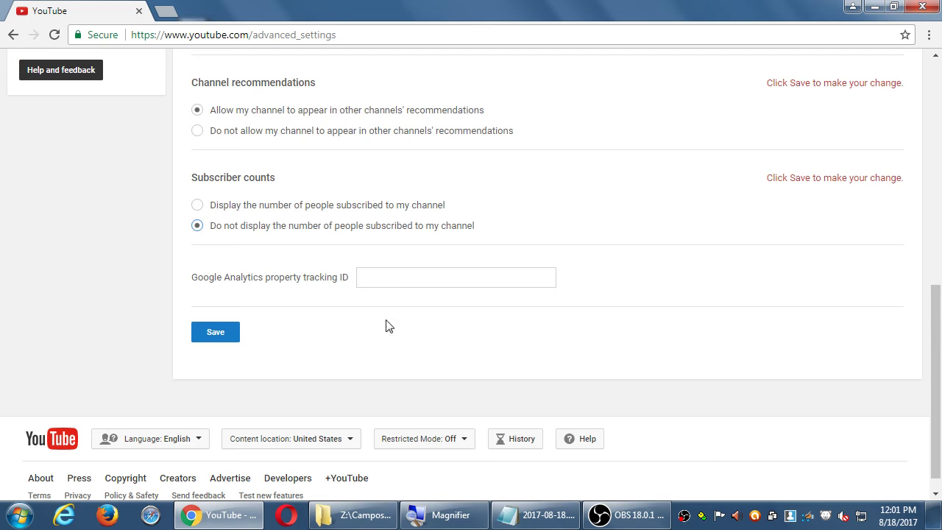
left_click(397, 281)
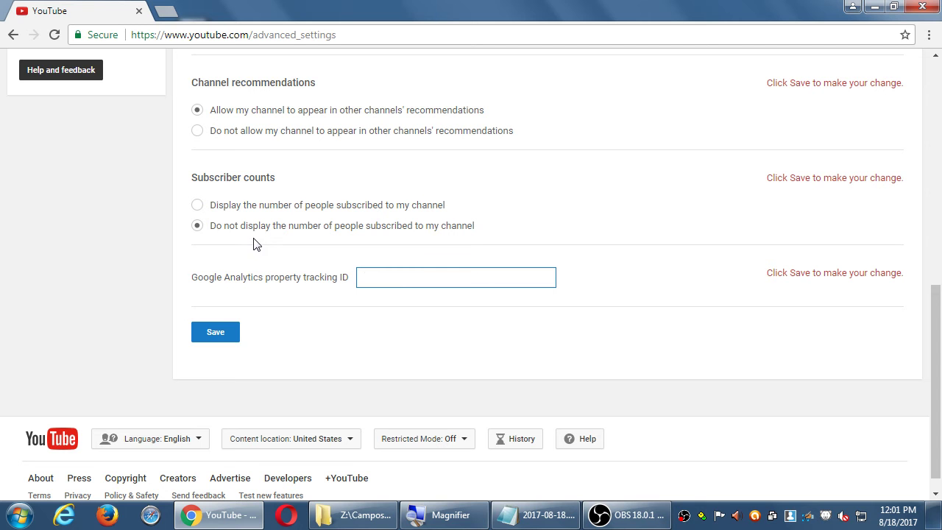
left_click(237, 209)
Review the Advanced settings once more and open the channel's Analytics overview to examine its report
scroll(237, 209, "up", 3)
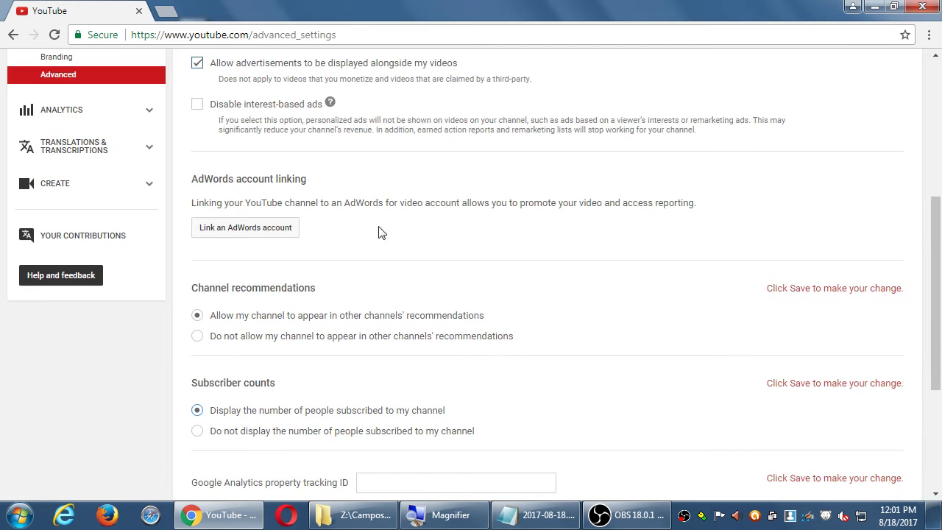
scroll(381, 231, "up", 4)
scroll(380, 231, "down", 8)
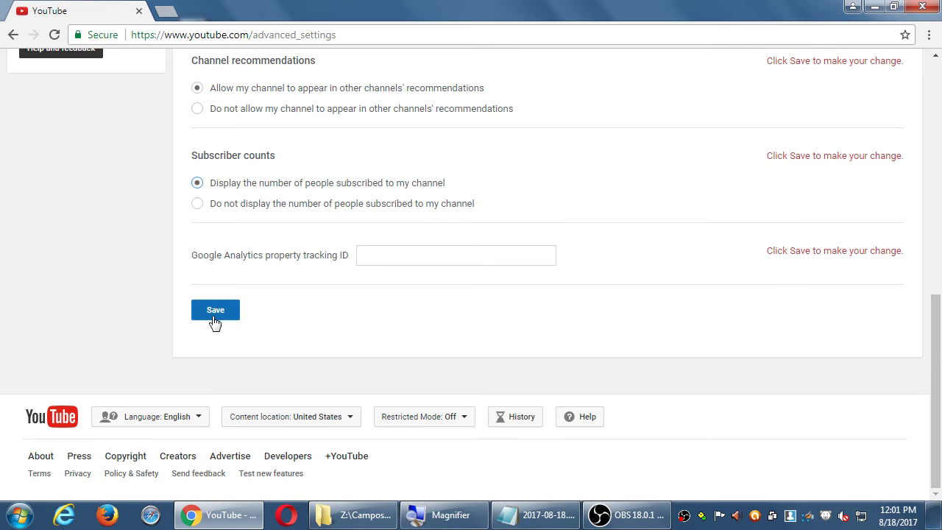
scroll(164, 291, "up", 8)
scroll(169, 282, "down", 5)
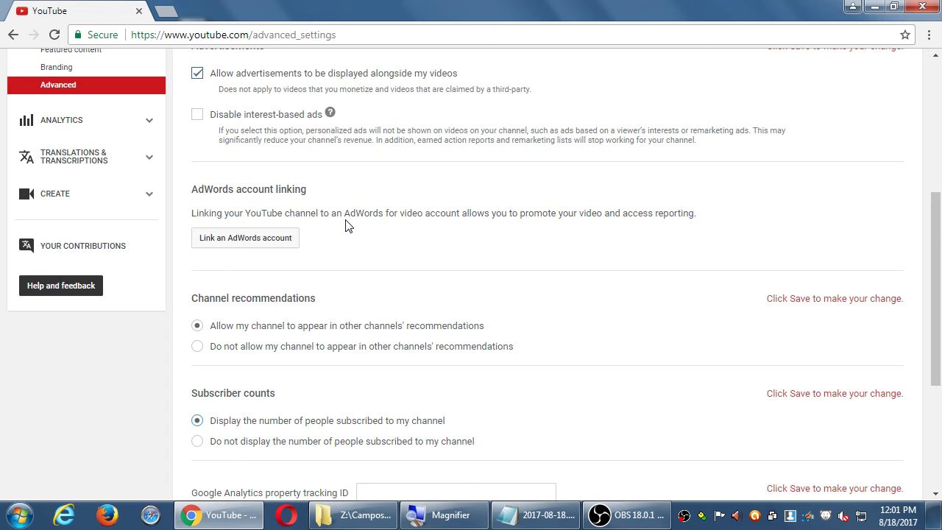
scroll(348, 221, "up", 3)
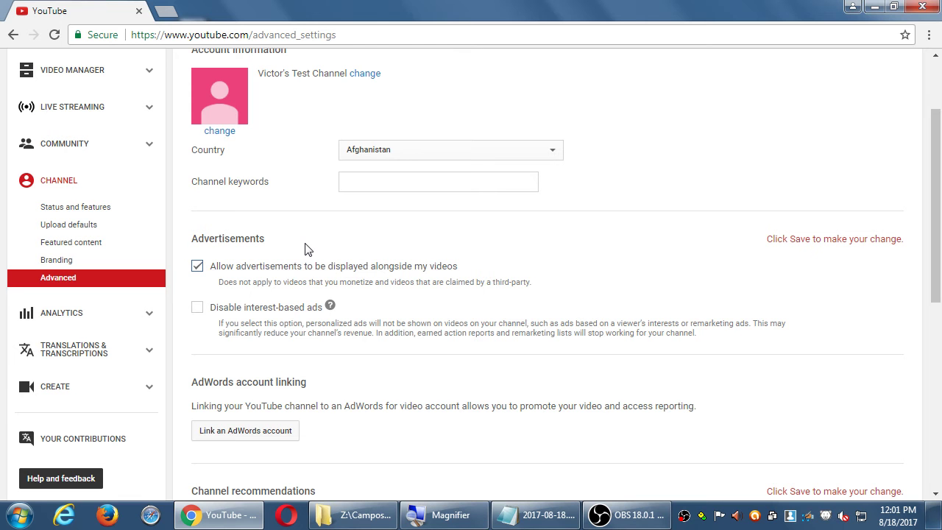
left_click(70, 323)
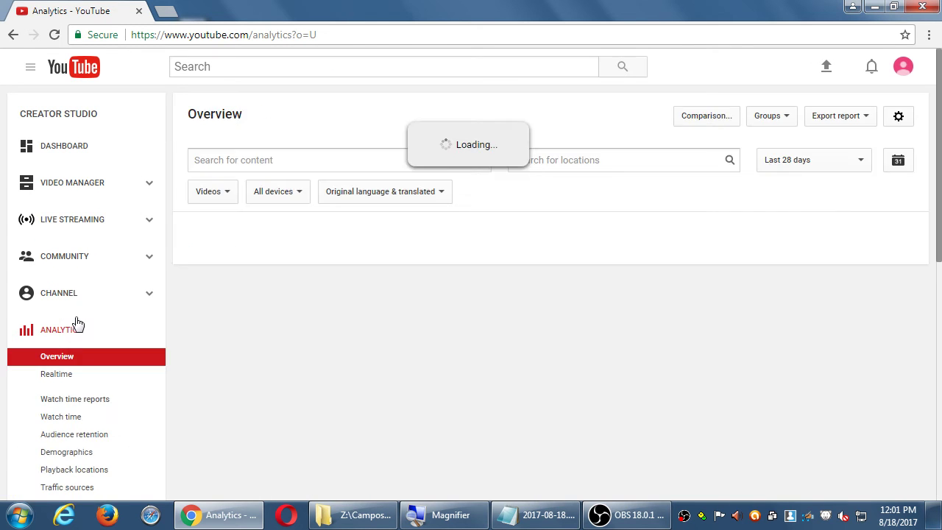
scroll(158, 335, "down", 1)
scroll(162, 335, "down", 1)
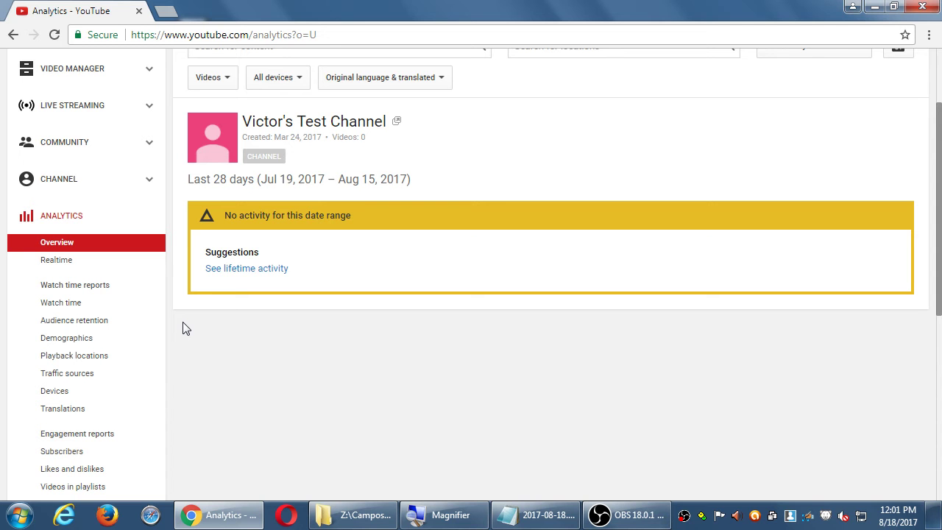
Examine the available Analytics reports, from Overview and Realtime through the watch time and engagement reports
scroll(200, 317, "up", 2)
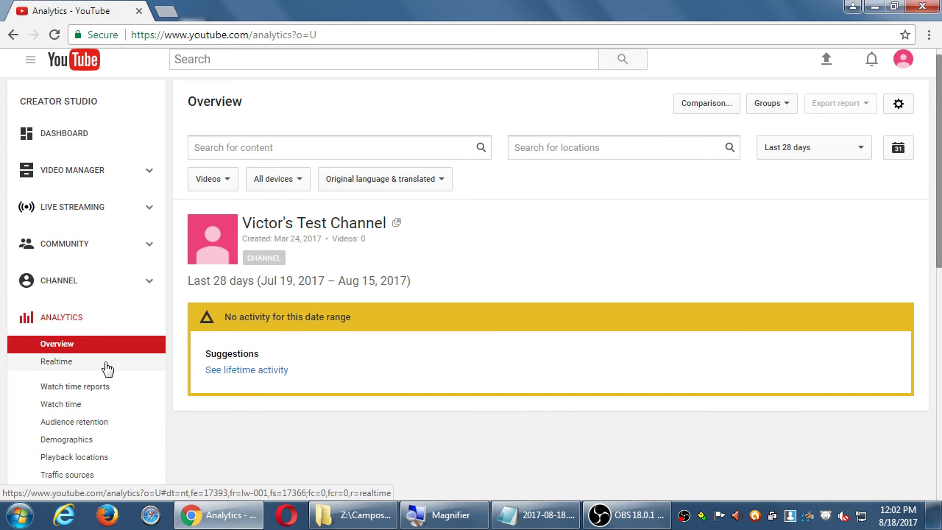
scroll(96, 365, "down", 2)
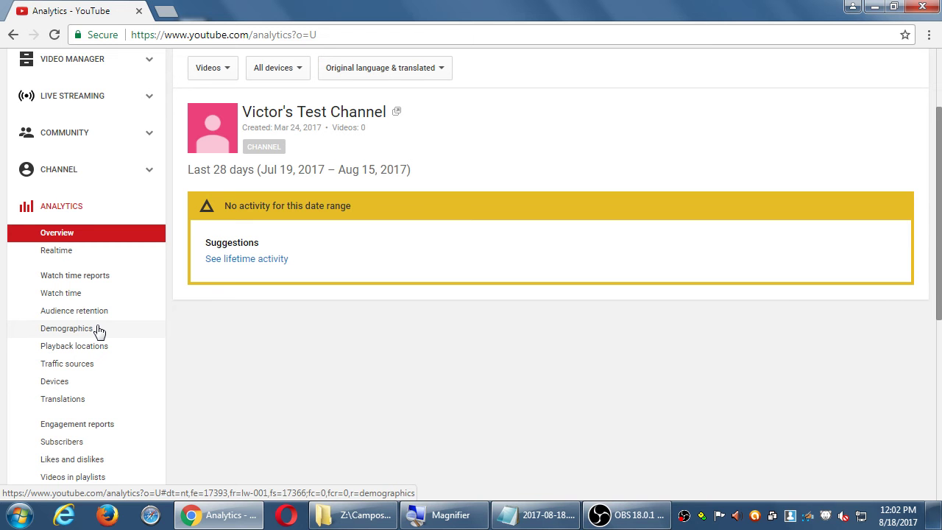
scroll(8, 328, "down", 1)
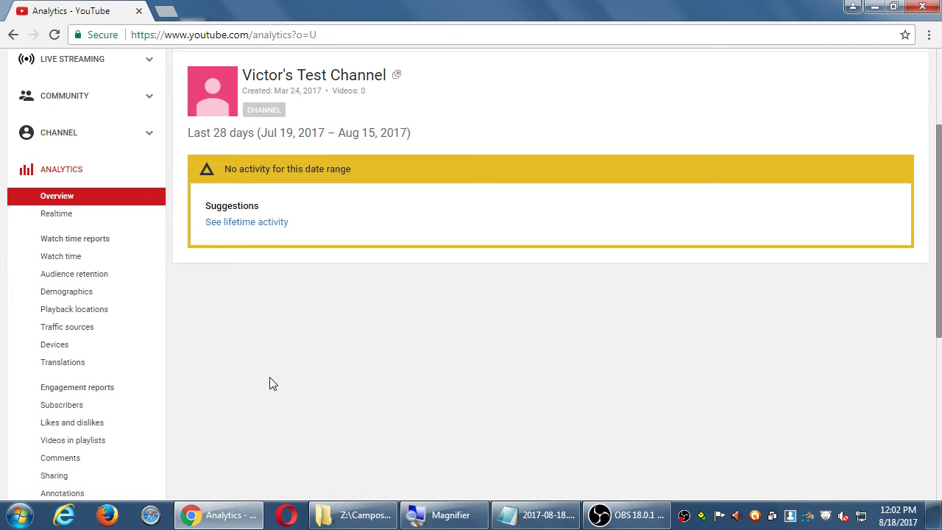
scroll(270, 375, "down", 1)
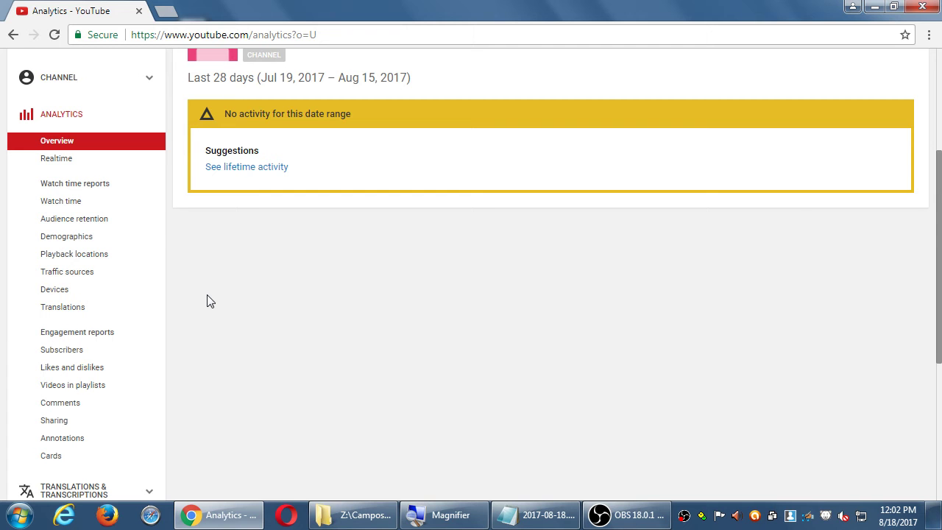
scroll(206, 301, "down", 1)
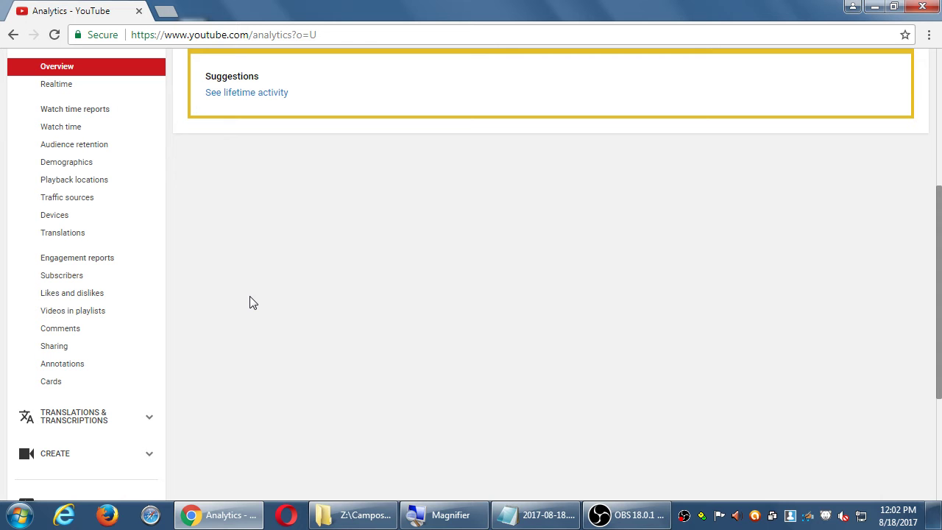
Open the Translations & Transcriptions page, dismiss the Community contributions notice, and review the shareable contribution link
left_click(81, 418)
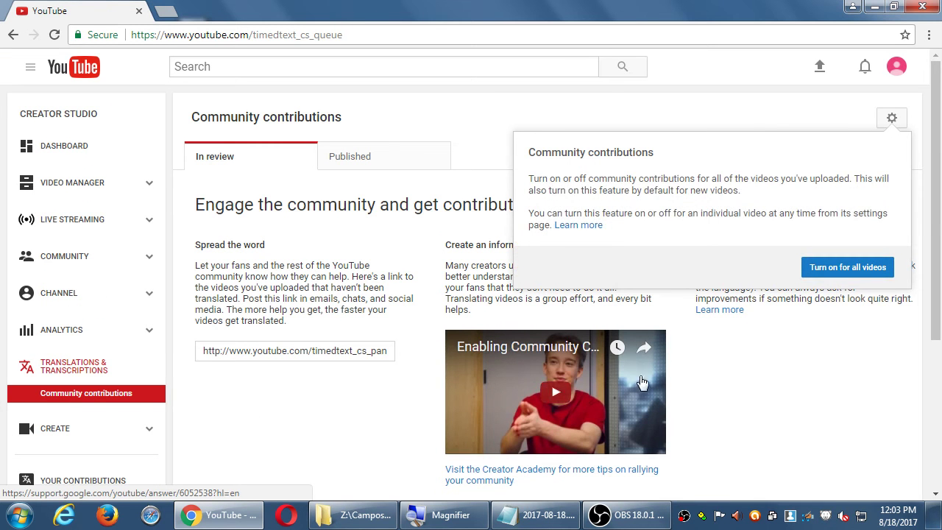
left_click(655, 108)
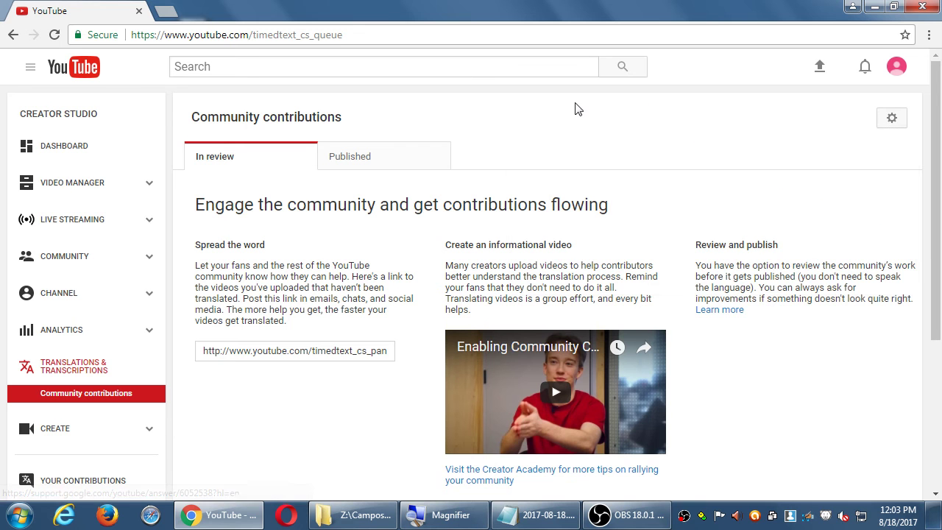
scroll(218, 396, "down", 1)
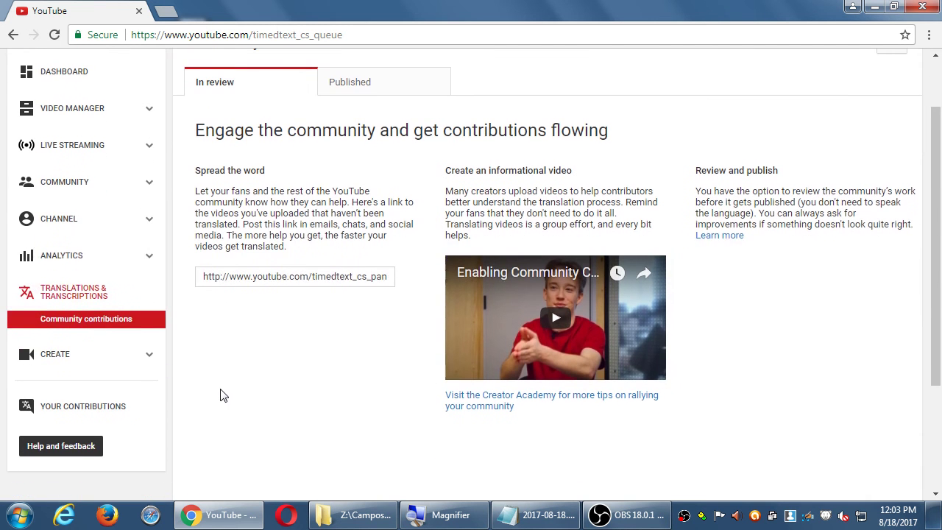
left_click_drag(278, 284, 437, 284)
left_click(249, 317)
Open the Audio Library under Create, unmute the computer's sound with the volume at 87, and look over the free music tracks
left_click(52, 359)
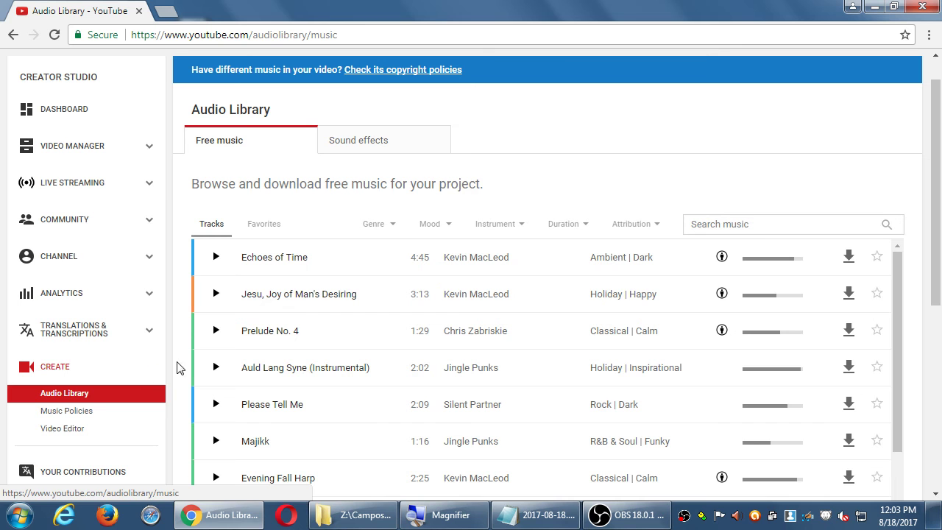
left_click(844, 517)
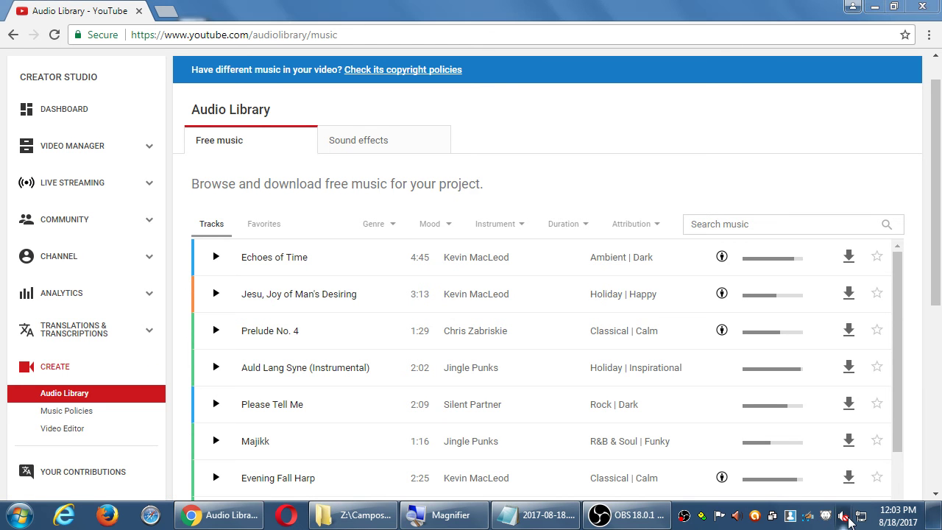
left_click(845, 435)
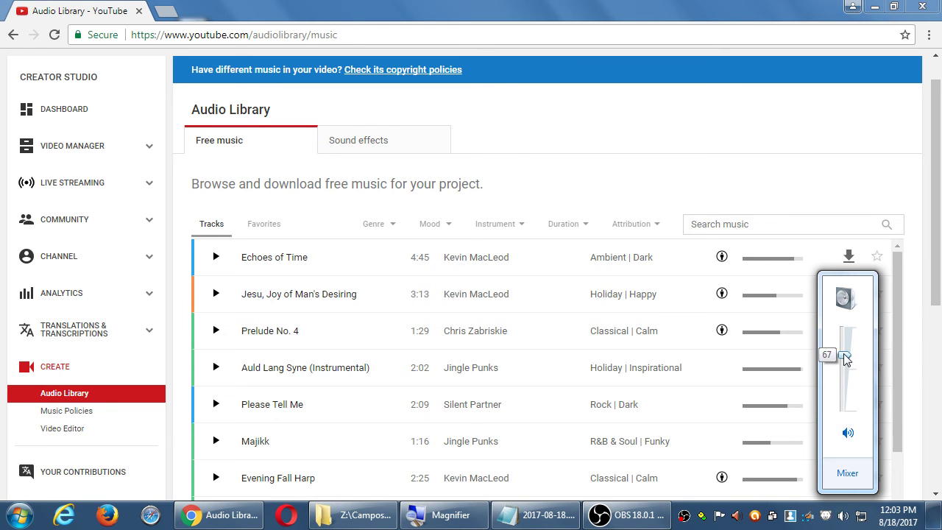
left_click_drag(846, 357, 848, 341)
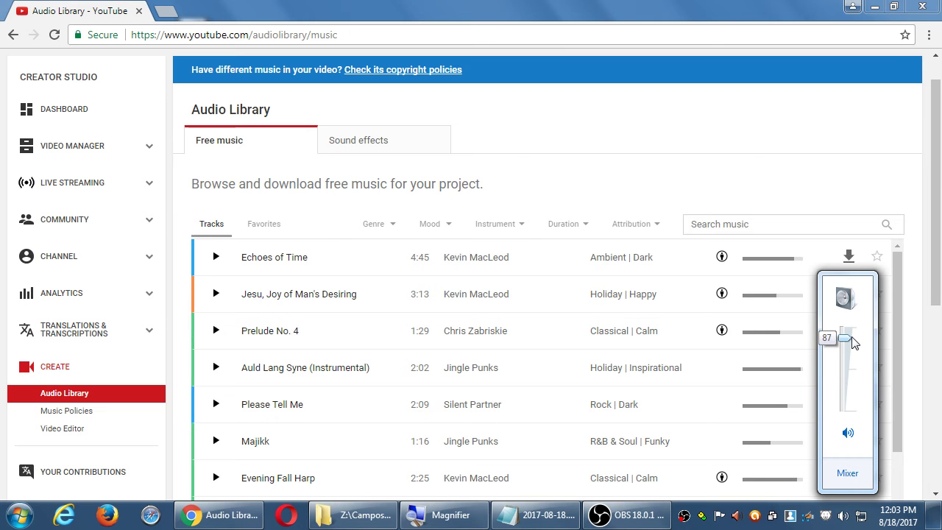
left_click_drag(849, 343, 851, 343)
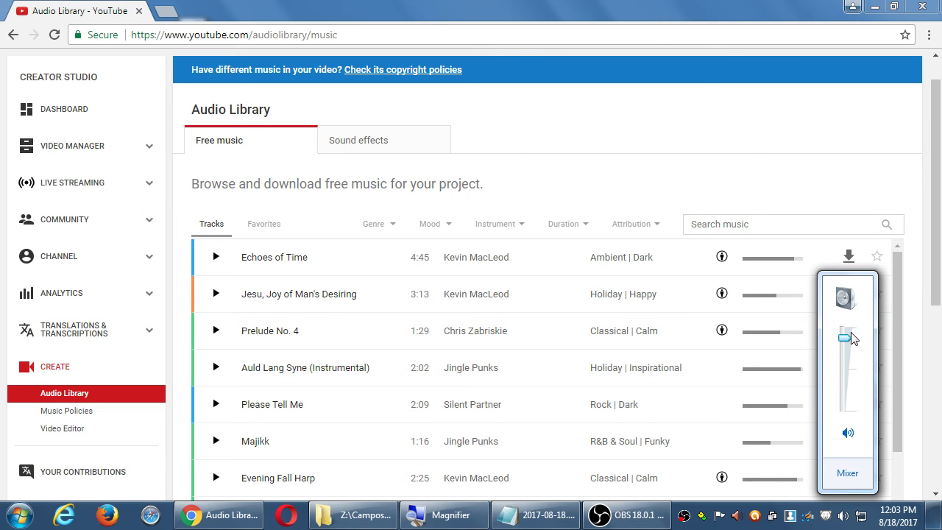
left_click(725, 116)
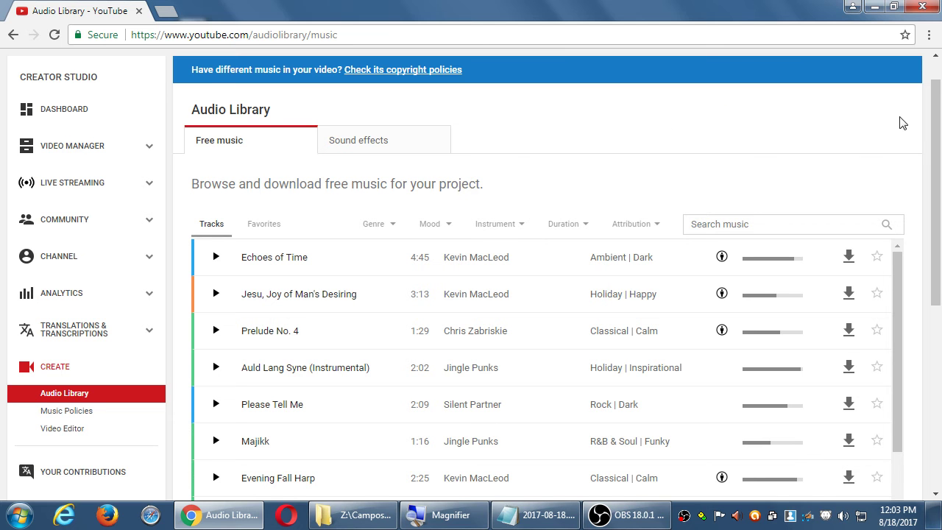
left_click_drag(937, 111, 928, 200)
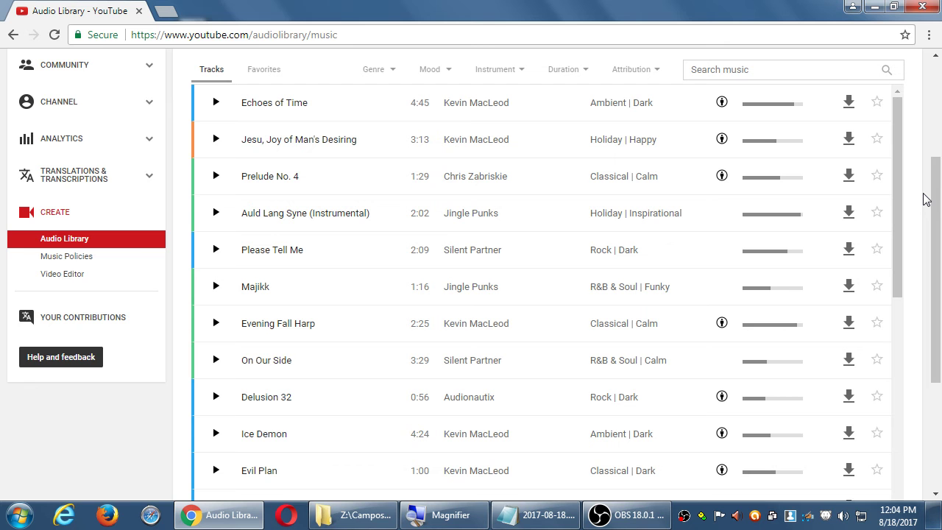
Search the web for "google trends" in a new browser tab and open the Google Trends site
key("ctrl+t")
type("g")
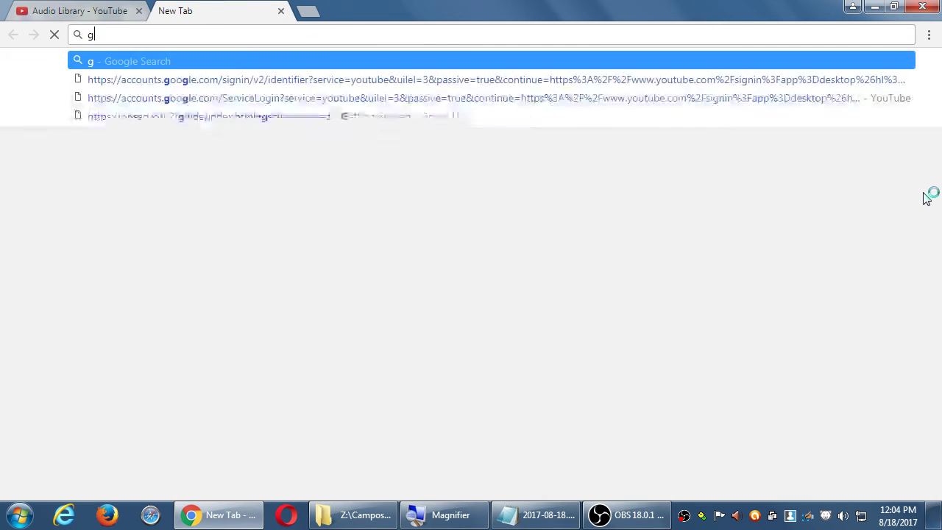
type("oogle trends")
key("Return")
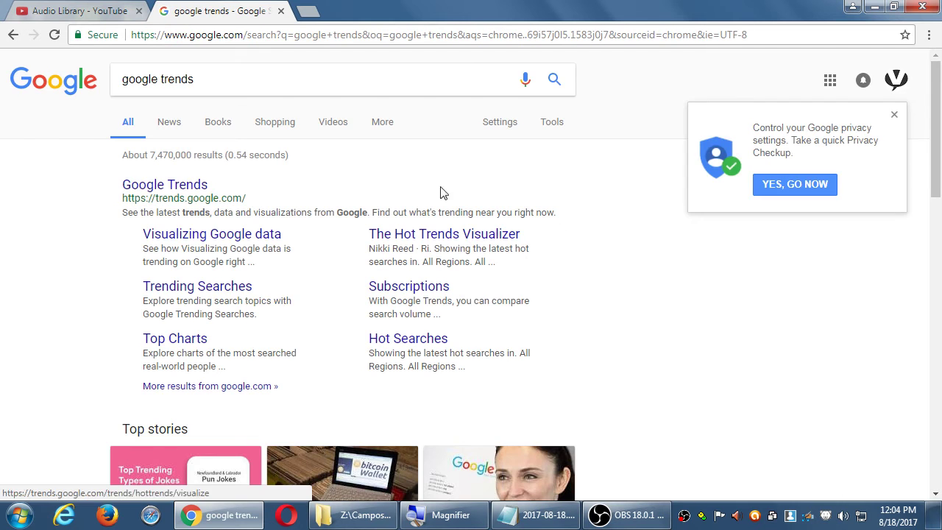
left_click(190, 188)
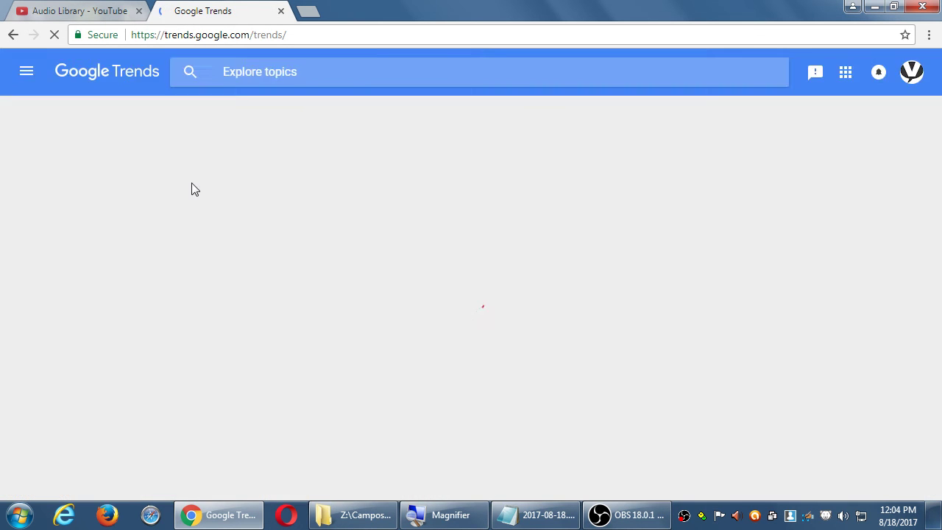
Review the featured insights and the stories trending now on Google Trends, and close its tab to return to the Audio Library
scroll(81, 220, "down", 1)
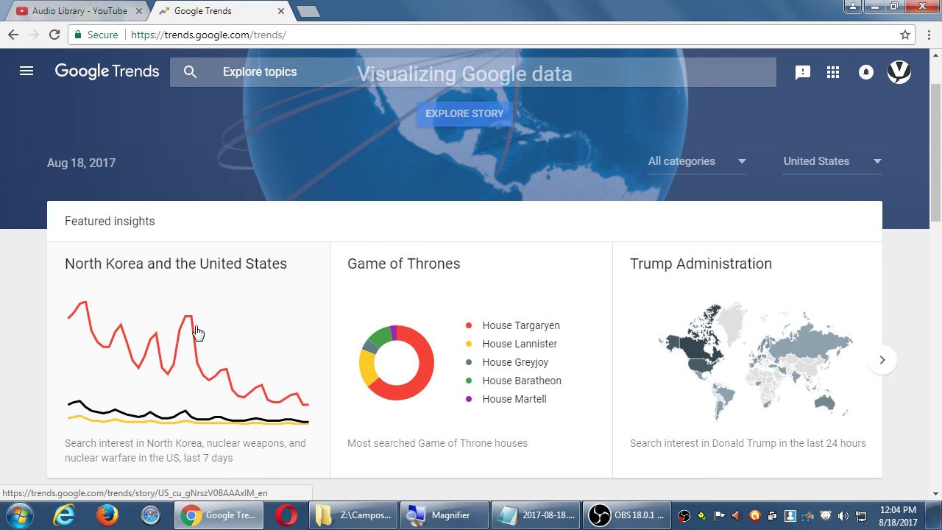
left_click(158, 383)
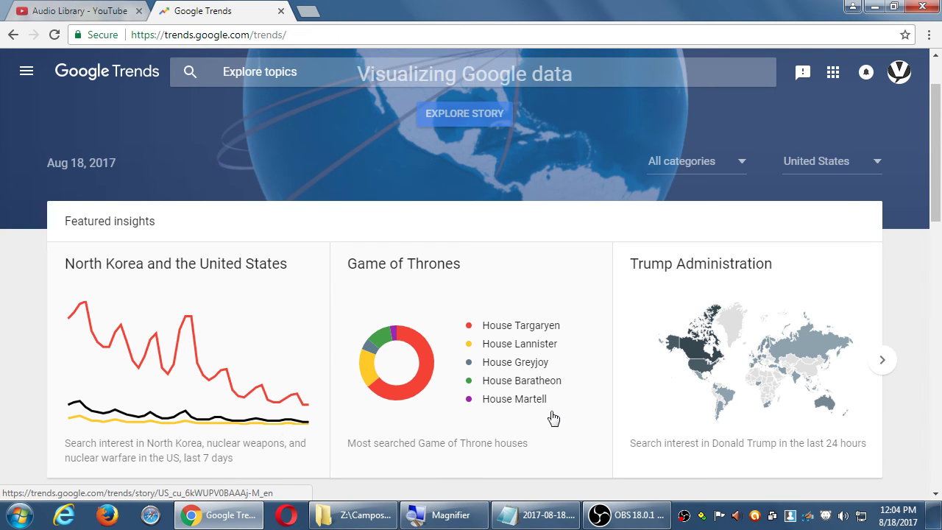
scroll(432, 299, "down", 1)
scroll(785, 284, "down", 4)
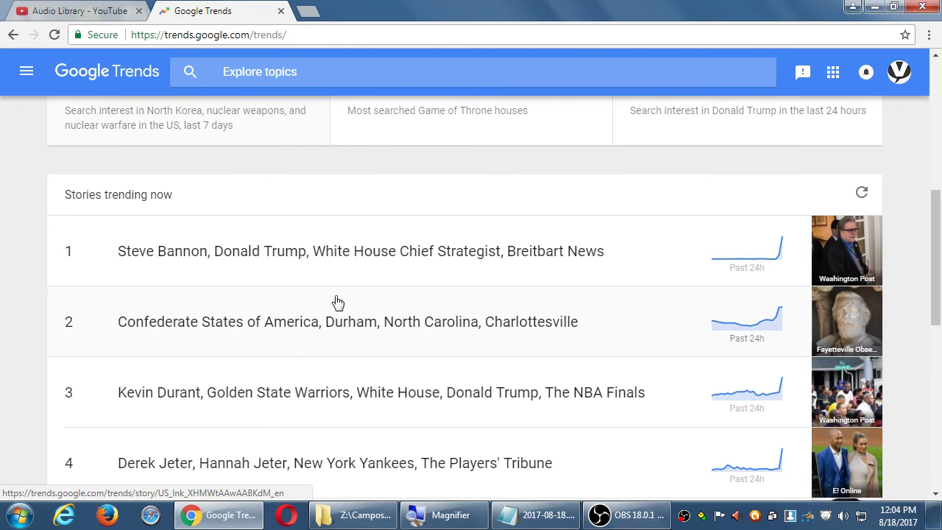
scroll(778, 278, "down", 1)
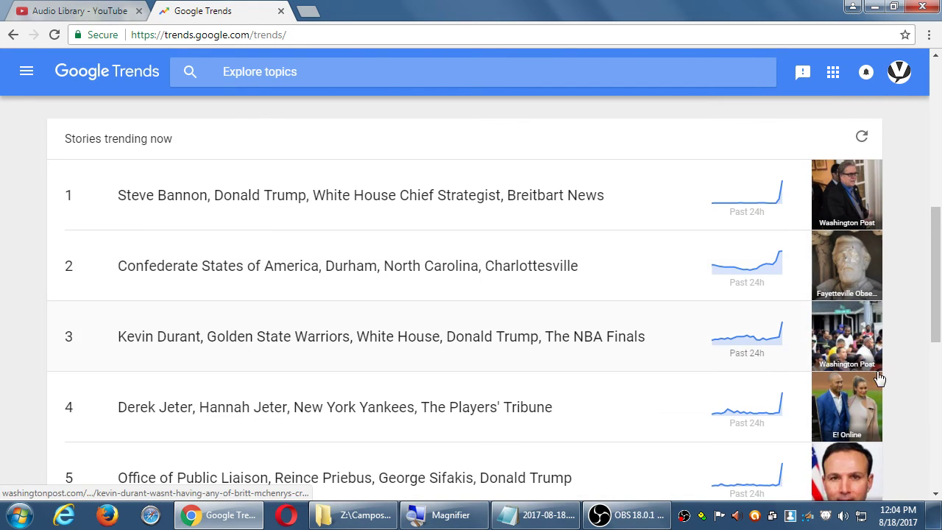
scroll(898, 378, "down", 2)
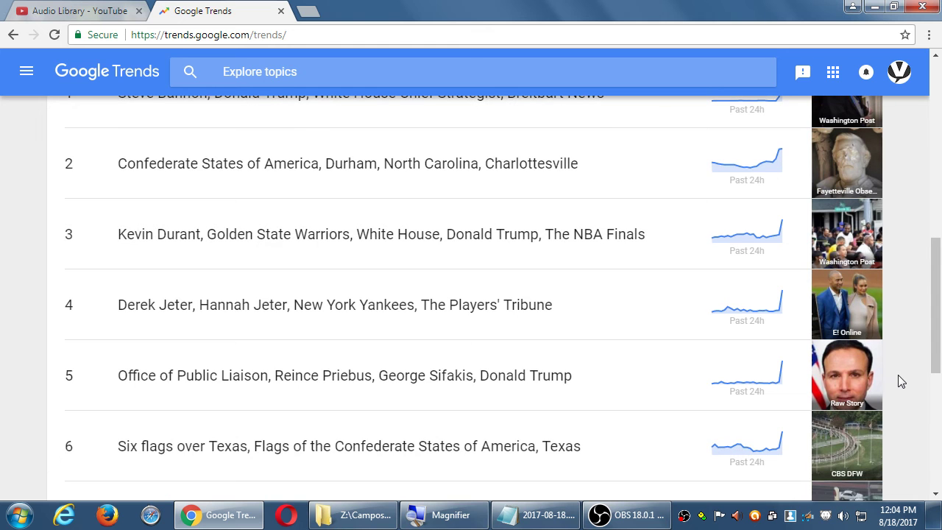
left_click(281, 11)
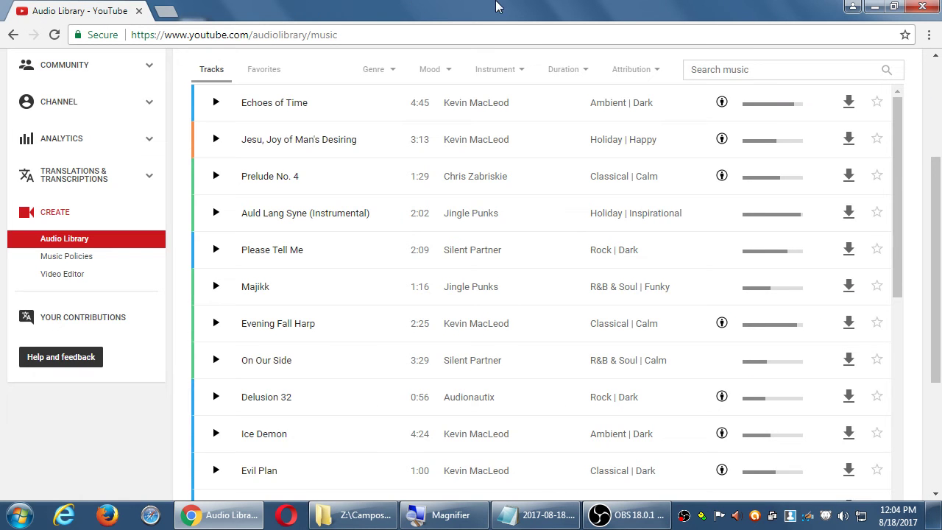
View the genre filter choices for free music in the Audio Library without choosing one
scroll(931, 276, "up", 2)
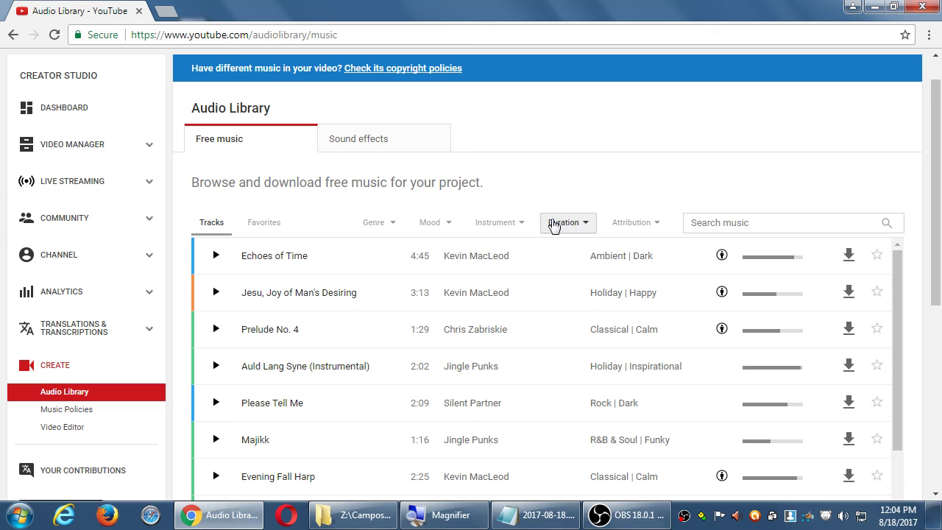
left_click(373, 234)
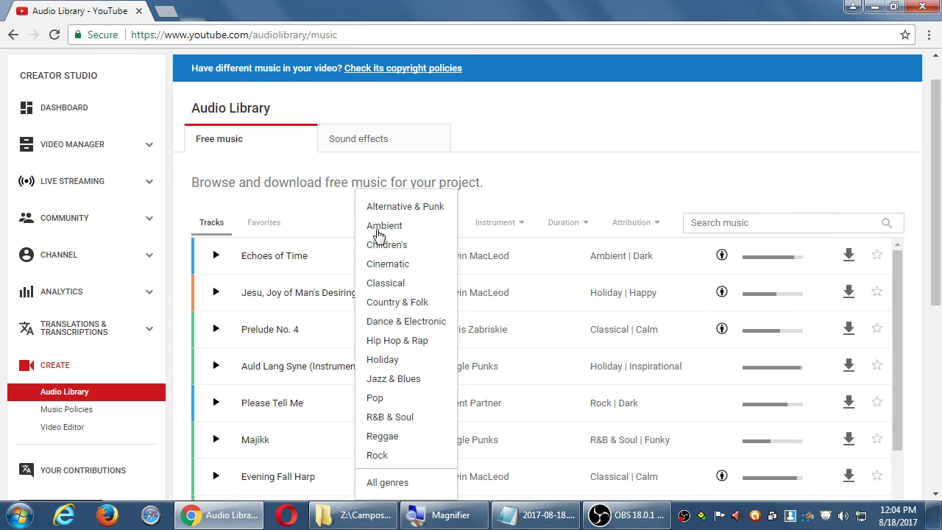
left_click(559, 154)
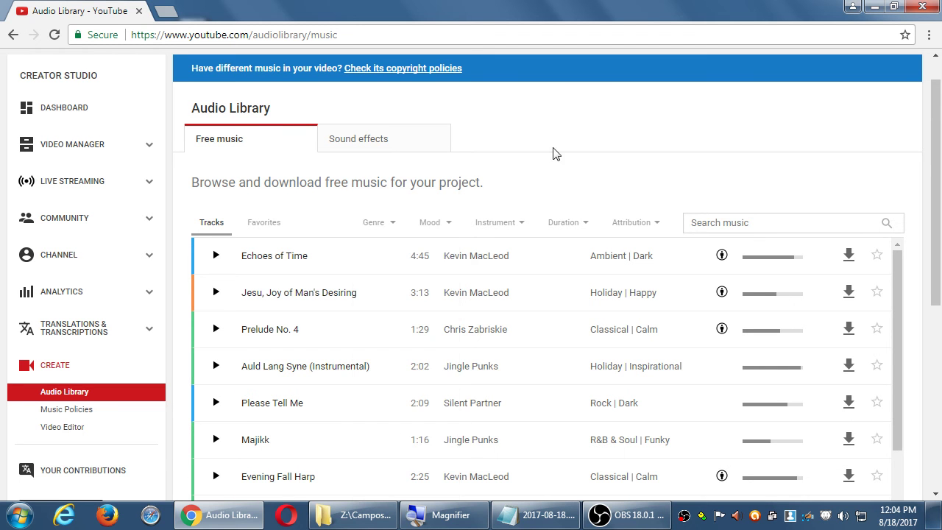
Filter the free music by the Bright mood and preview the track "Greeting the Day with a Smile"
left_click(441, 224)
left_click(447, 269)
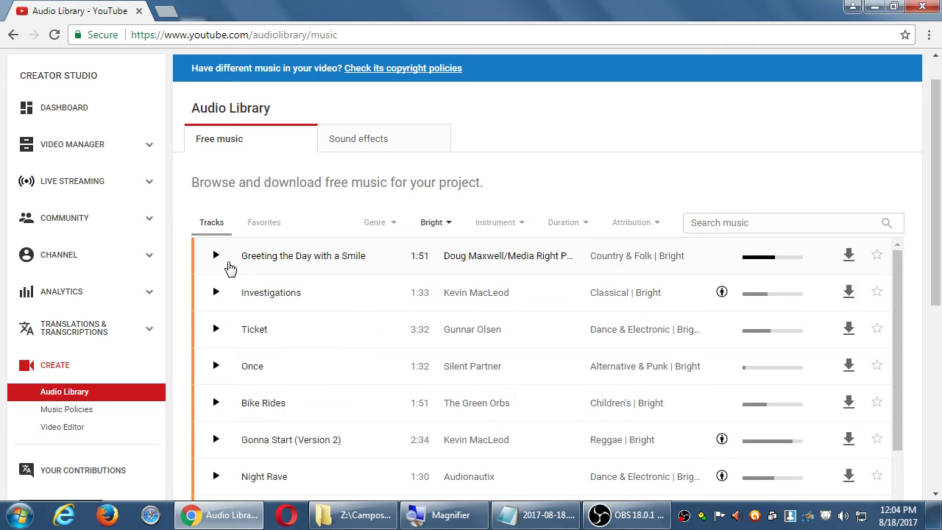
left_click(212, 259)
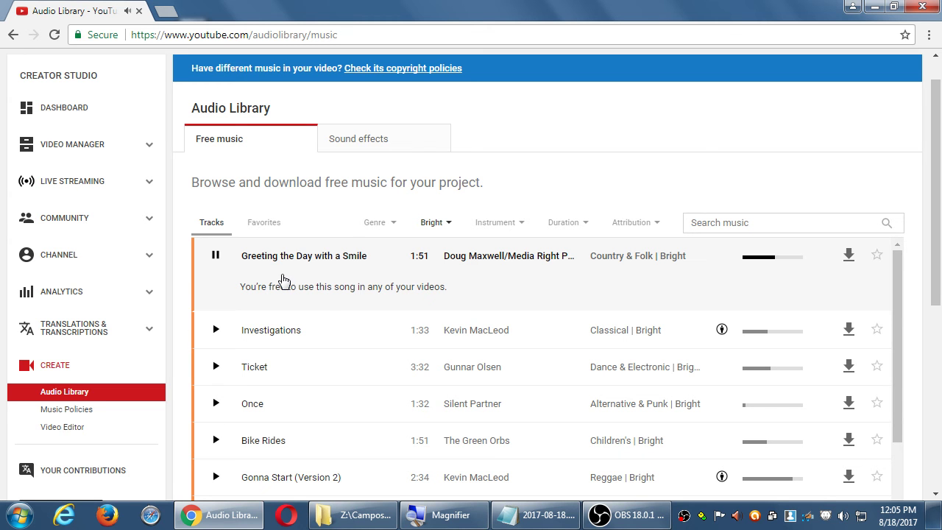
left_click(215, 255)
Reset the mood filter to All moods and filter the tracks by the Electric Guitar instrument
left_click(443, 232)
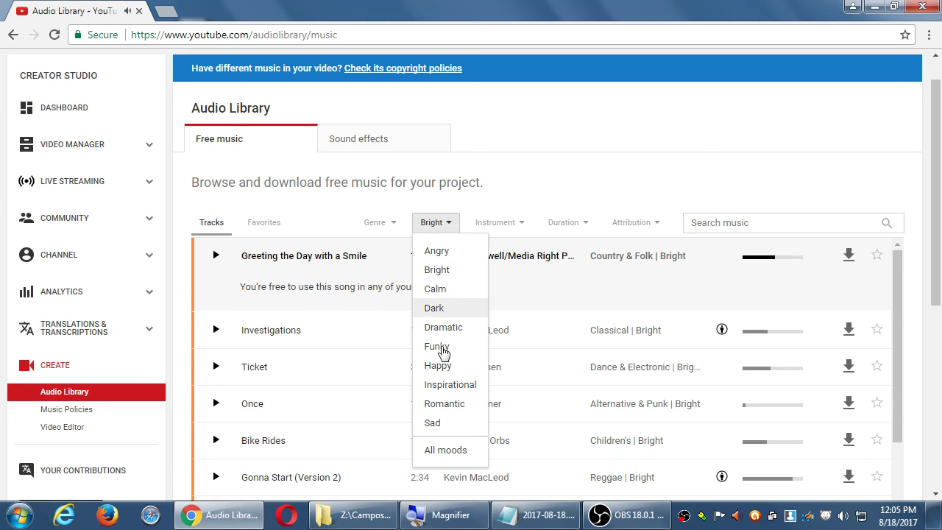
left_click(441, 449)
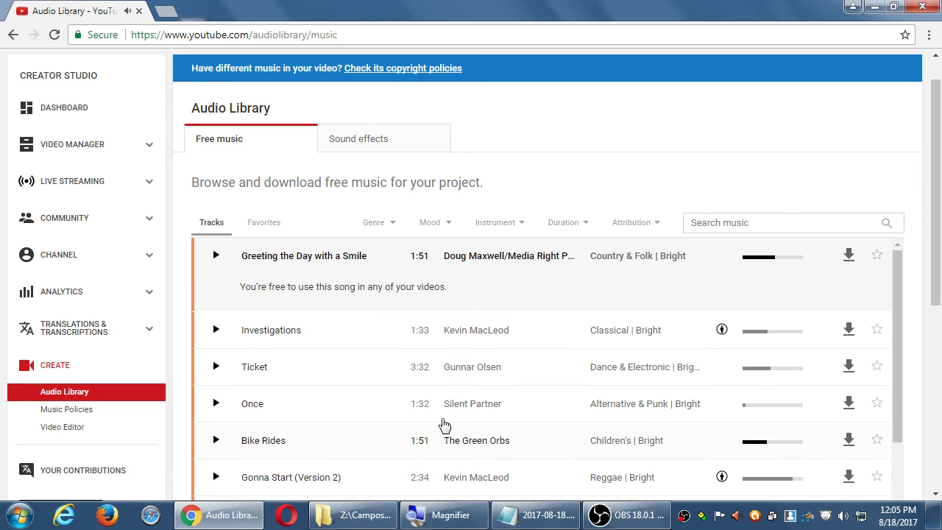
left_click(514, 225)
left_click(530, 315)
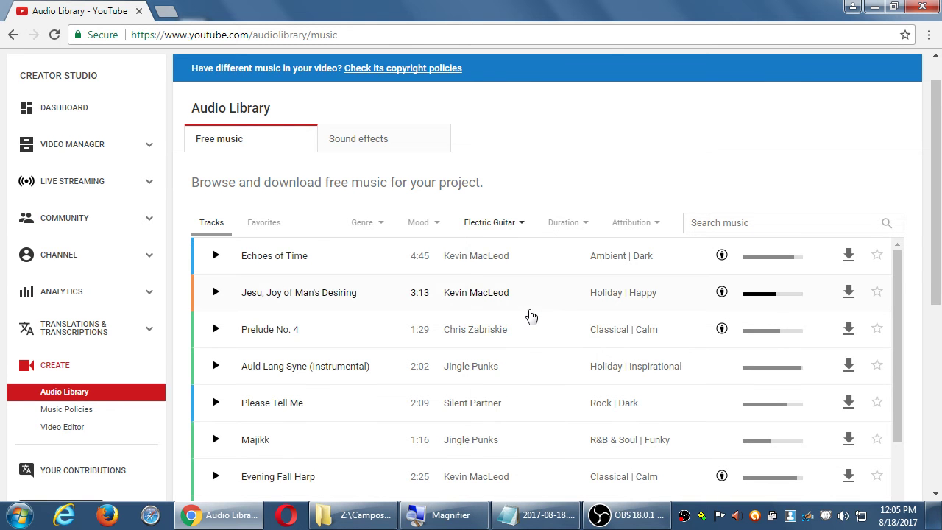
Change the instrument filter to Organ and play the first track, "Live and Direct"
left_click(495, 225)
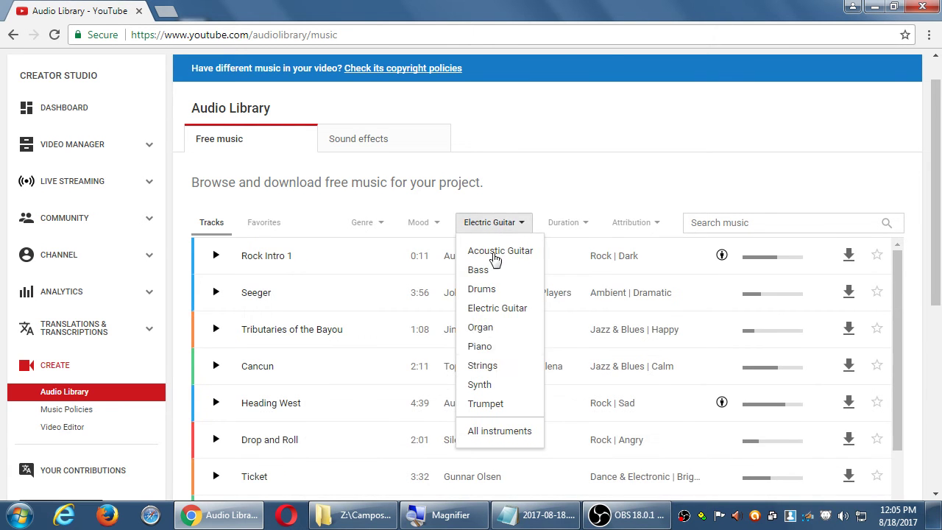
left_click(498, 330)
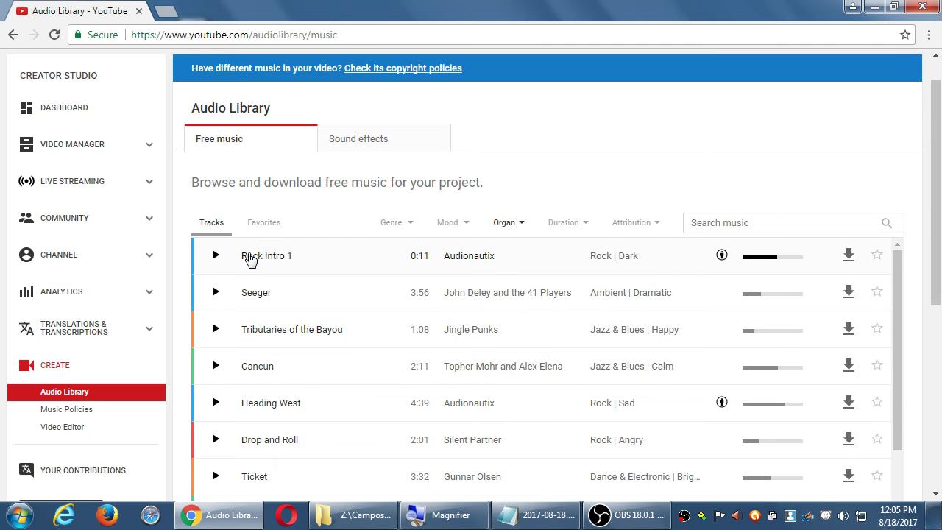
left_click(214, 257)
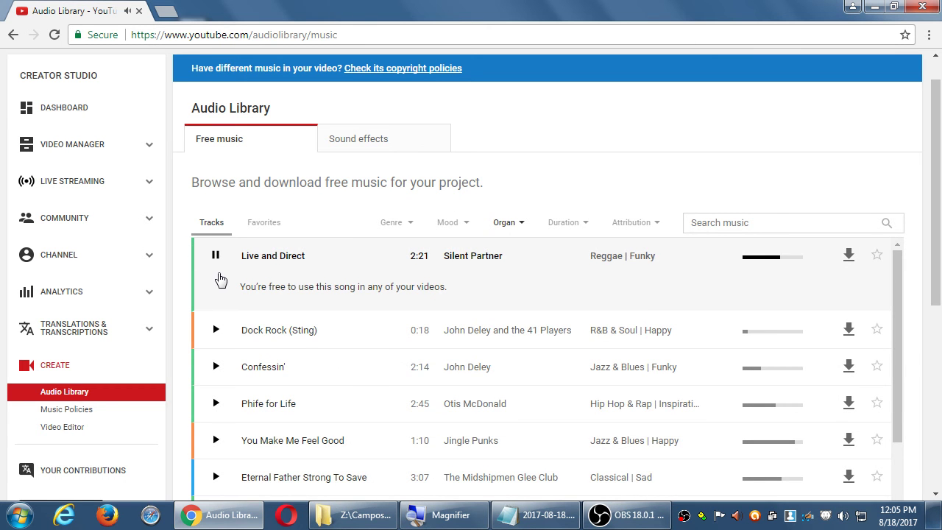
Stop the playing track, reset the instrument filter to All instruments, and filter the free music by the 1:00 - 1:30 duration
left_click(215, 256)
left_click(510, 222)
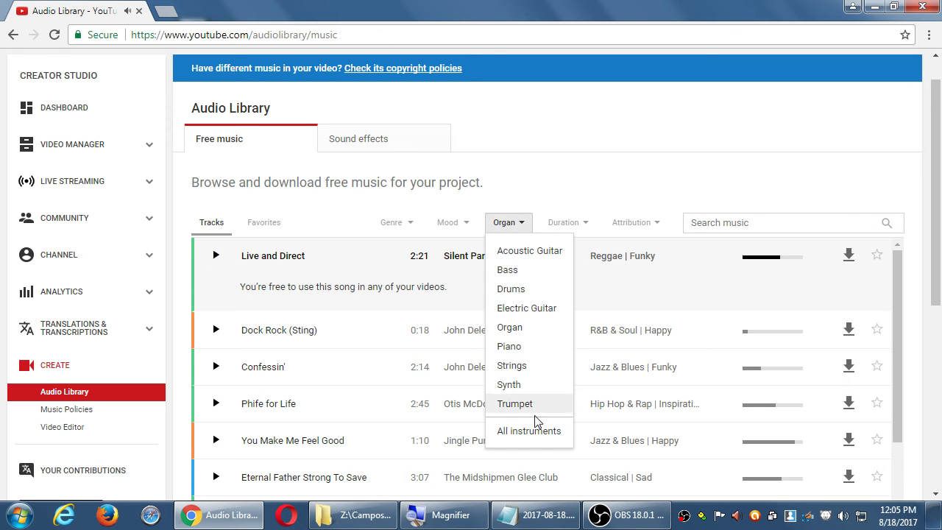
left_click(534, 430)
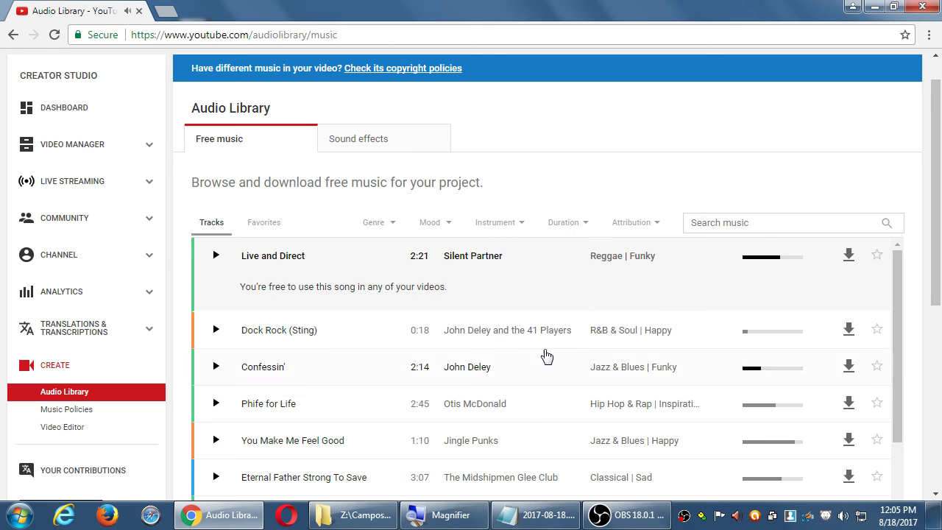
left_click(572, 229)
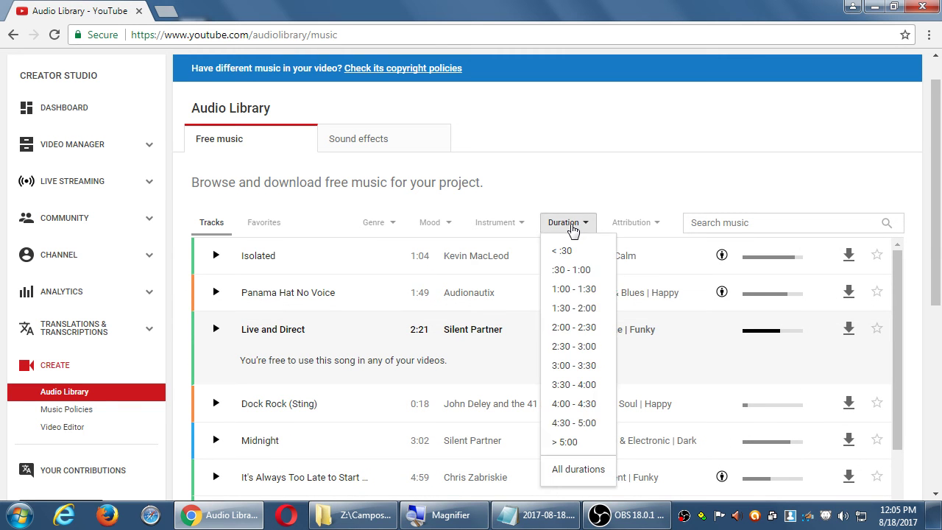
left_click(577, 290)
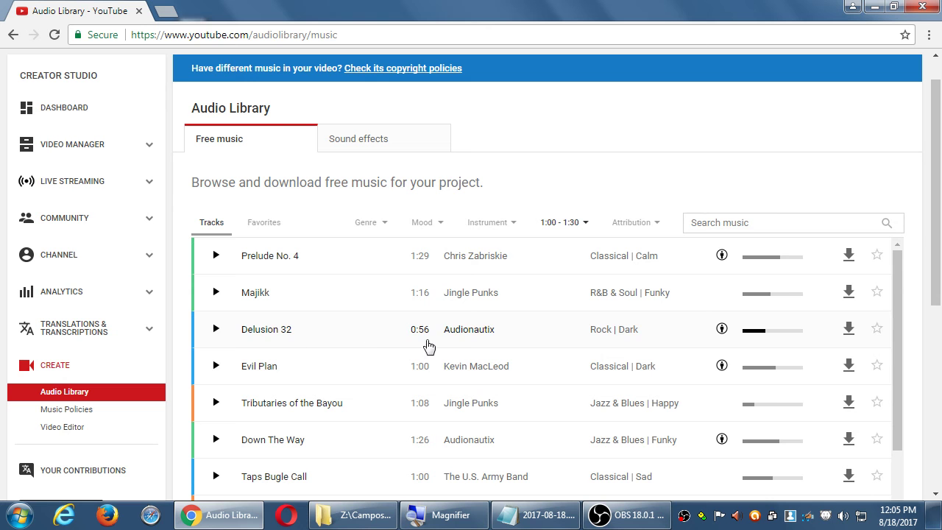
Preview the track "Evil Plan" and highlight the attribution text required for the video description
left_click(217, 368)
left_click(216, 367)
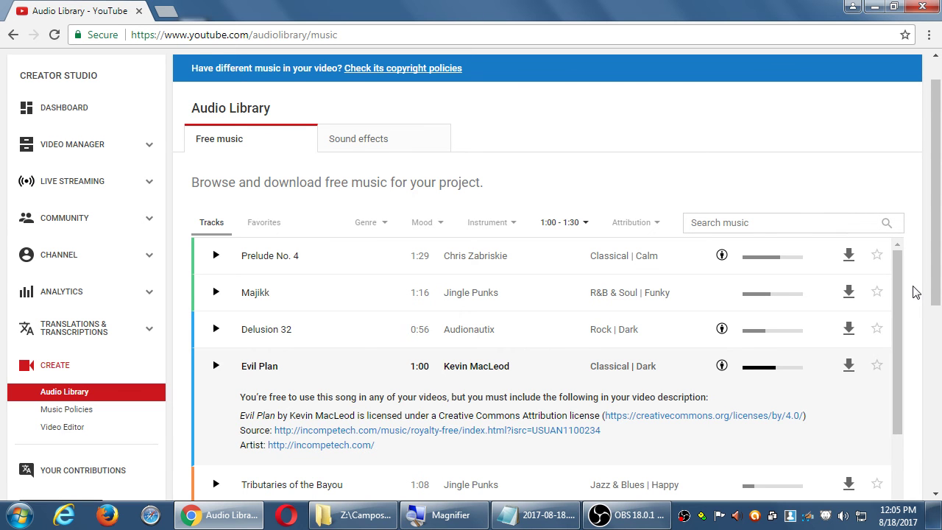
mouse_move(721, 367)
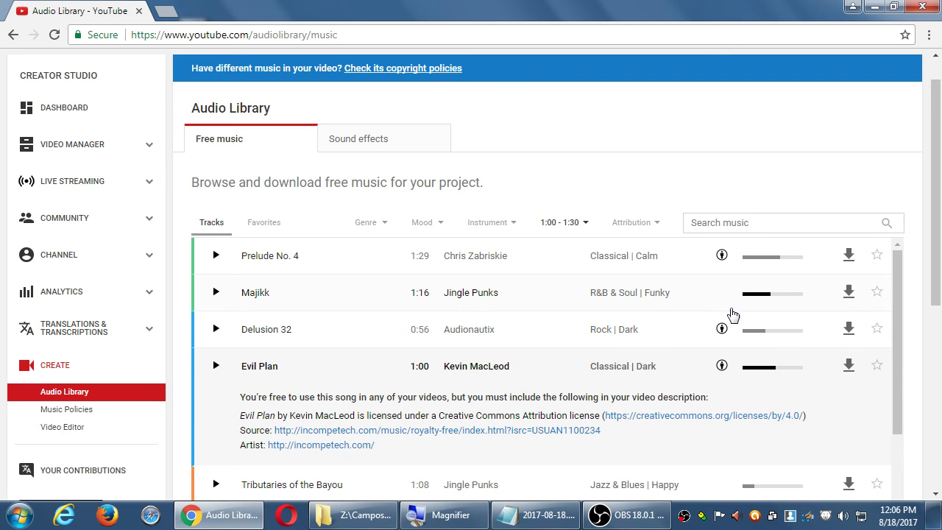
left_click_drag(375, 445, 243, 421)
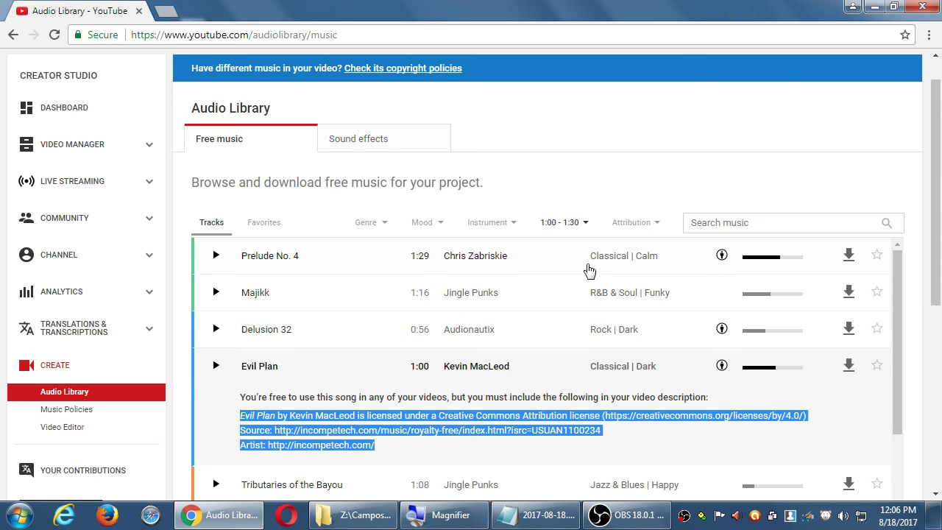
Filter the free music to tracks with Attribution not required
left_click(631, 227)
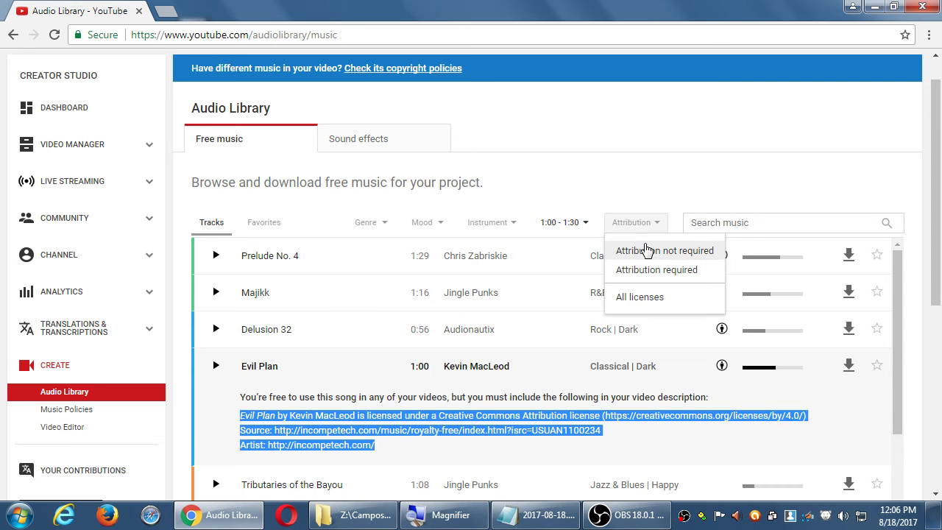
left_click(650, 254)
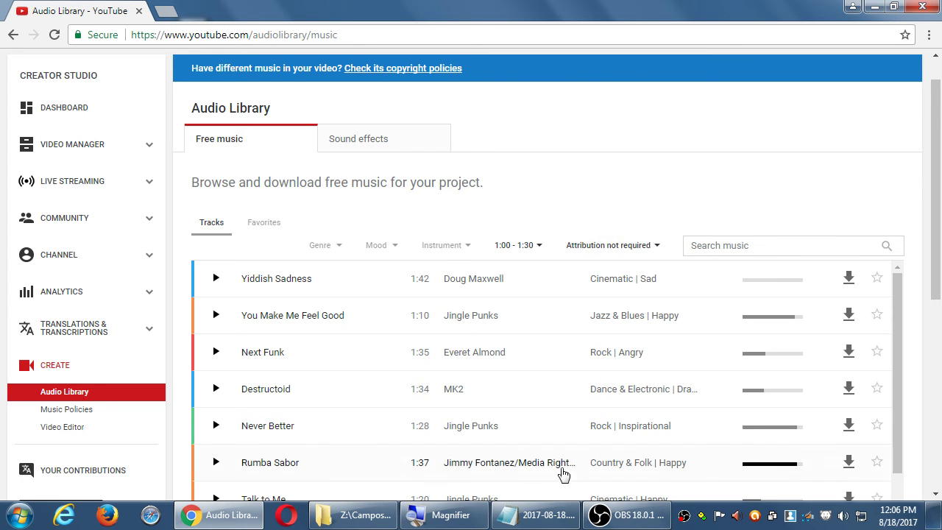
Switch to the class notes in Notepad and add the heading "YouTube Create - Audio Library" below the profit list
left_click(549, 517)
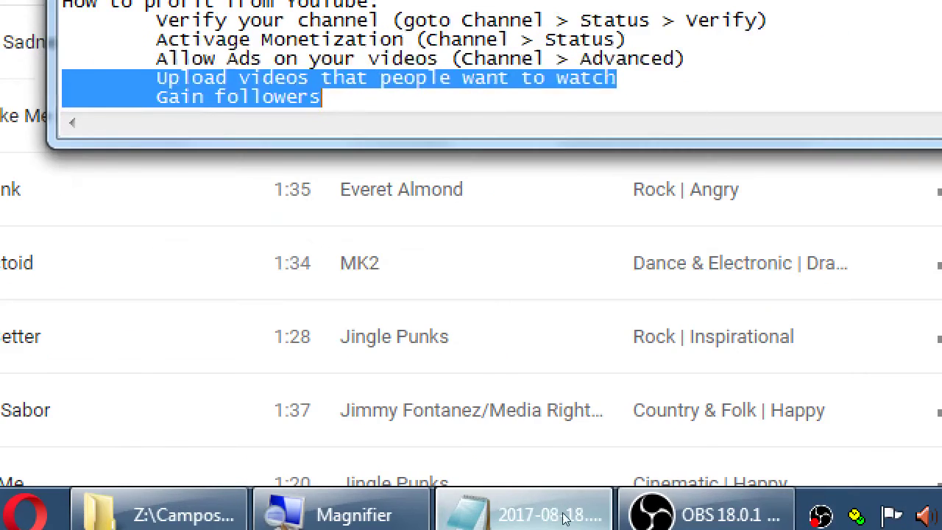
key("Down")
key("Down")
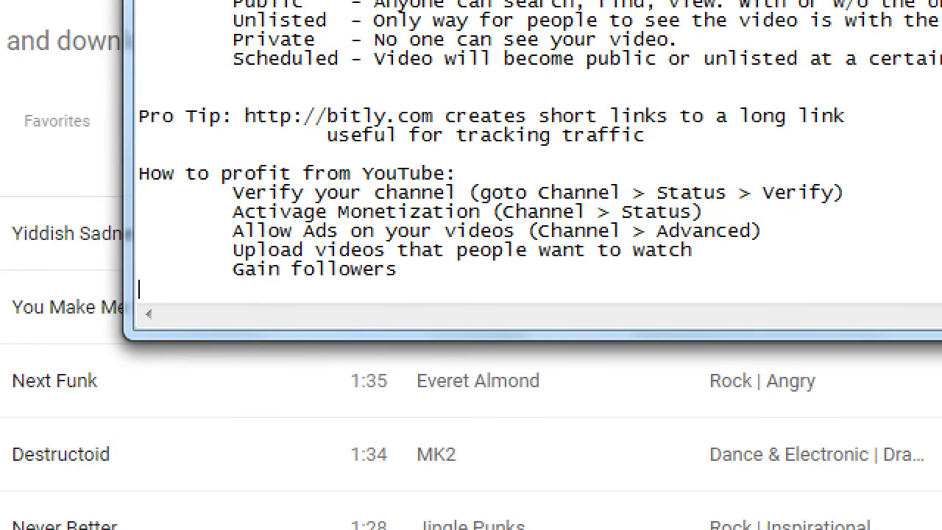
type("YouTube Creato")
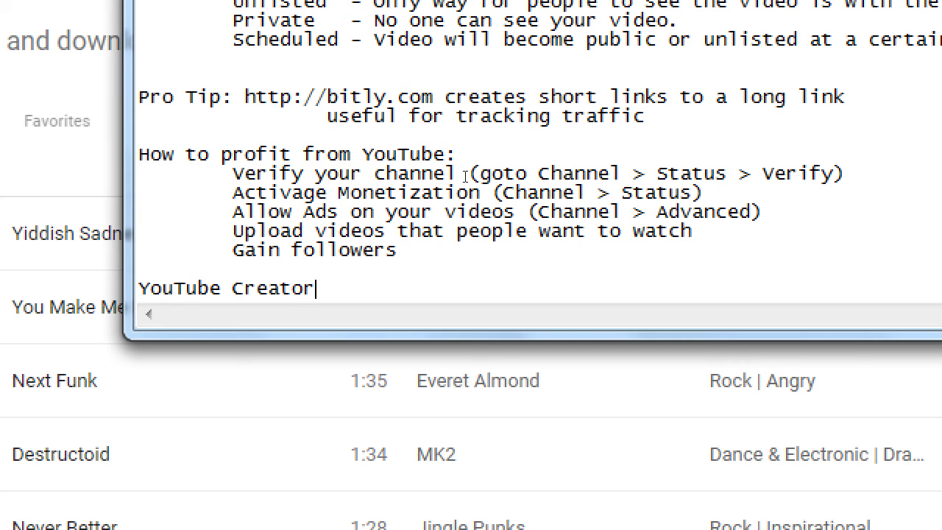
type("r")
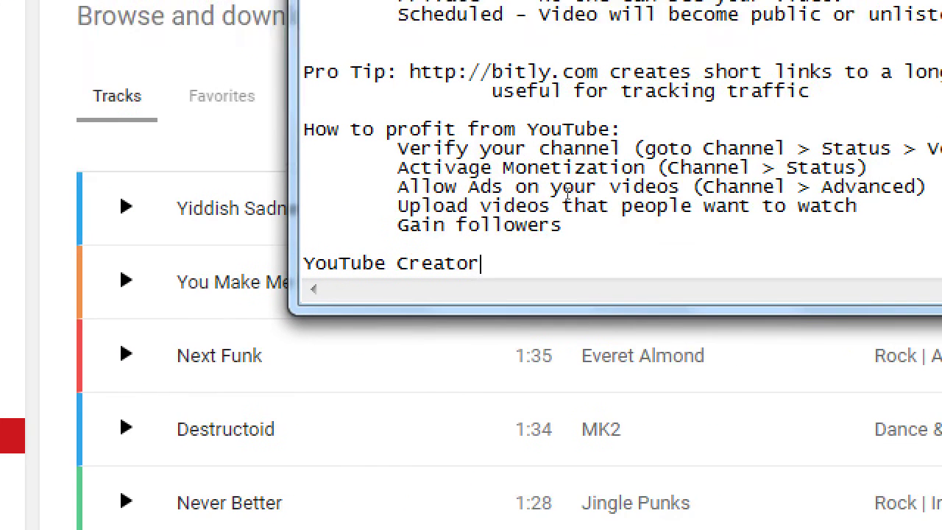
key("BackSpace")
key("BackSpace")
type("e - ad")
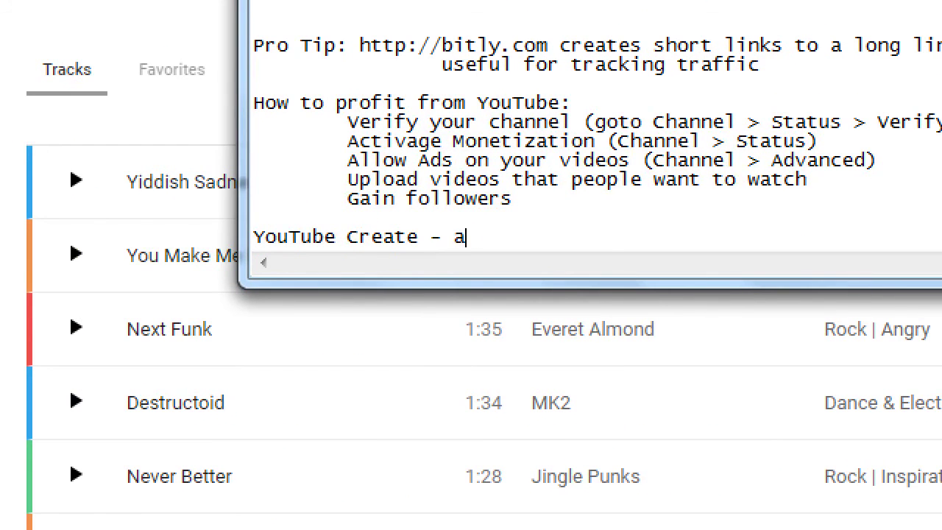
key("BackSpace")
key("BackSpace")
type("Audio Library")
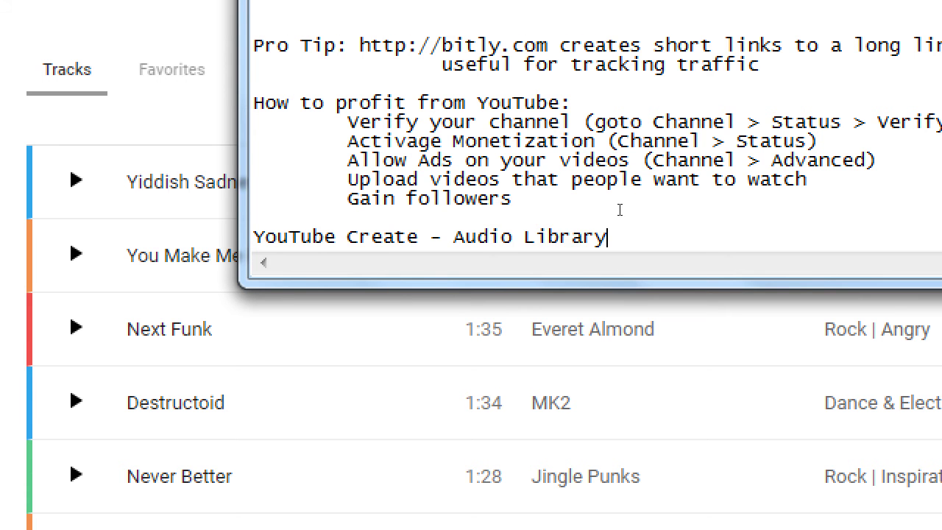
Add the indented line "Thousands of songs and sound clips for free to use" under the Audio Library heading
key("Return")
key("Tab")
type("Thous")
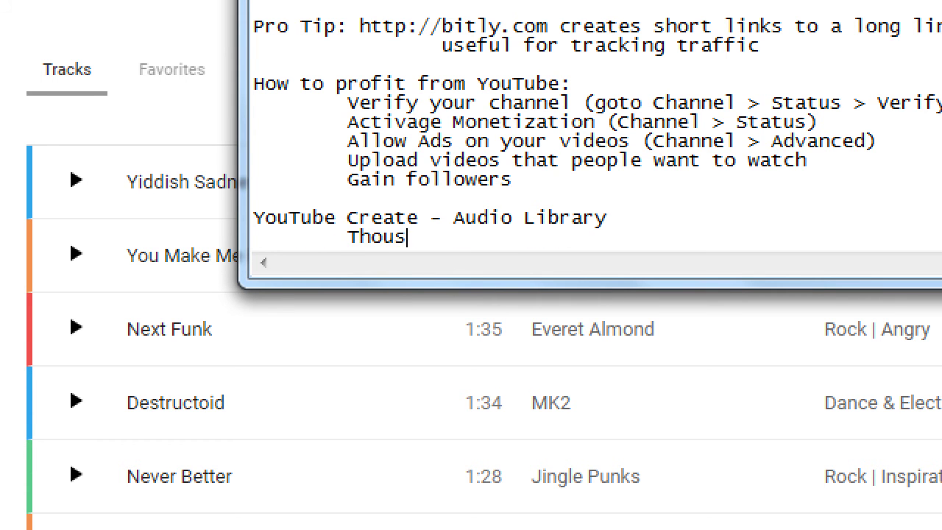
type("ands of so")
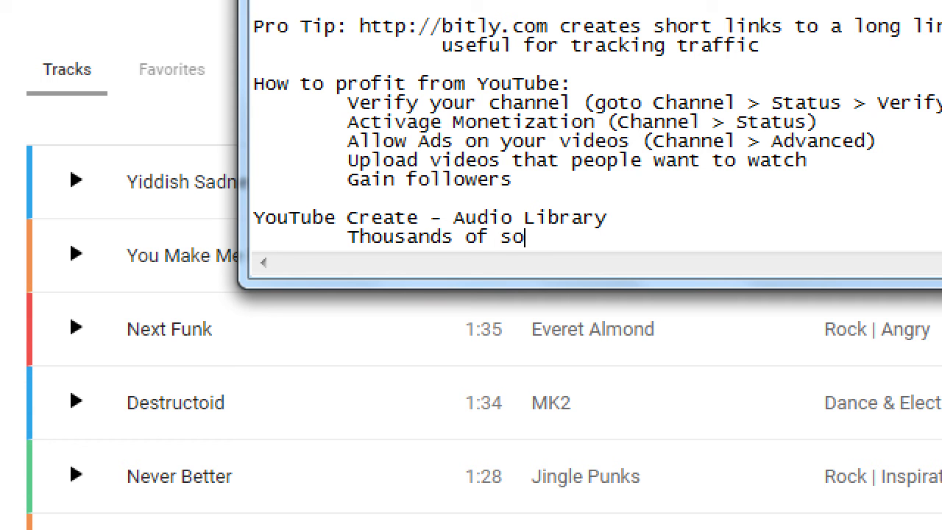
type("ngs and ")
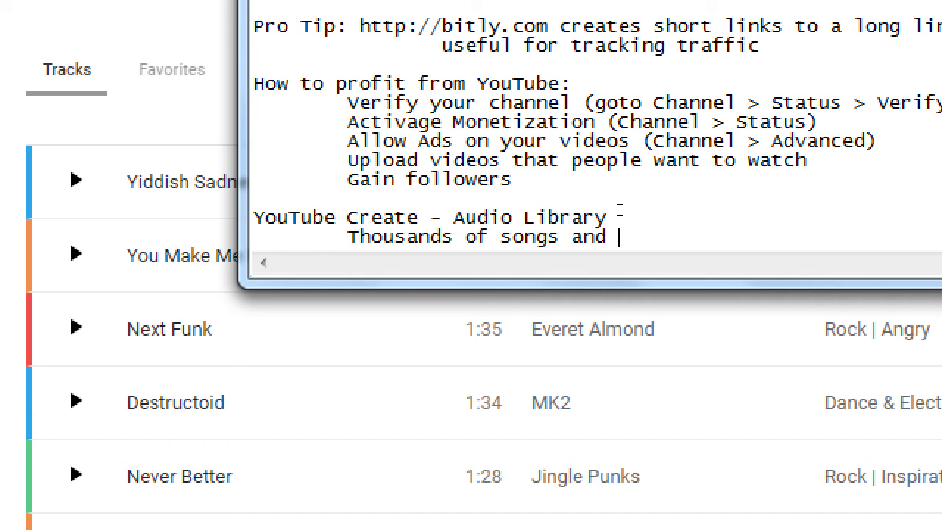
type("sound clips f")
type("or free to u")
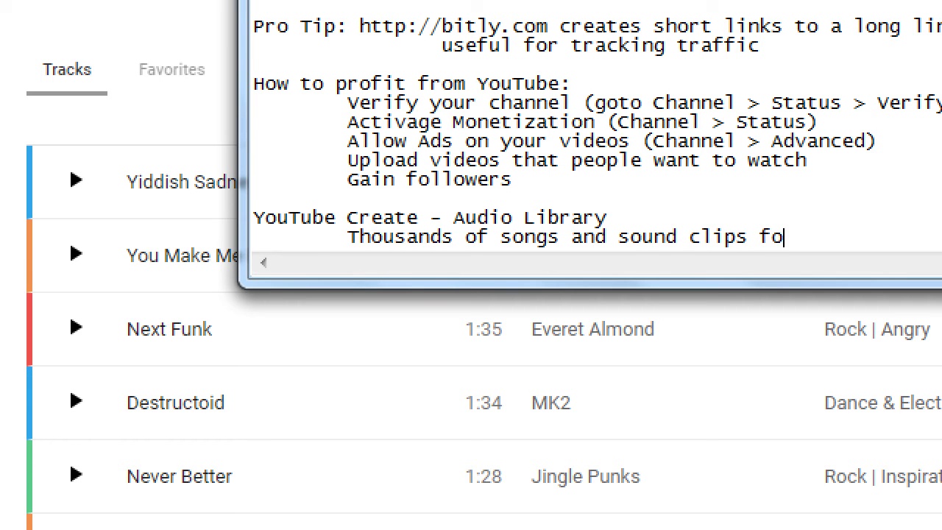
type("se")
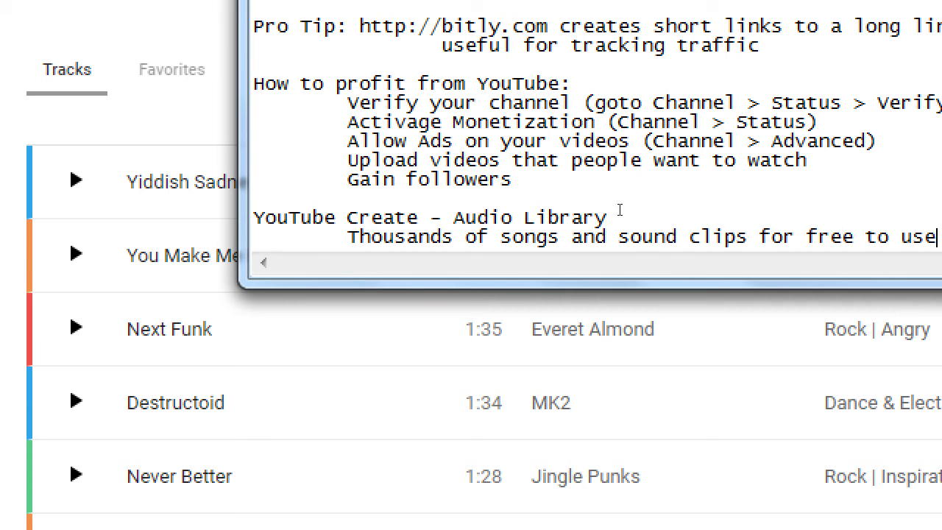
Add the indented note line "However, use the Attribution Not Required filter to avoid giving credit"
key("Return")
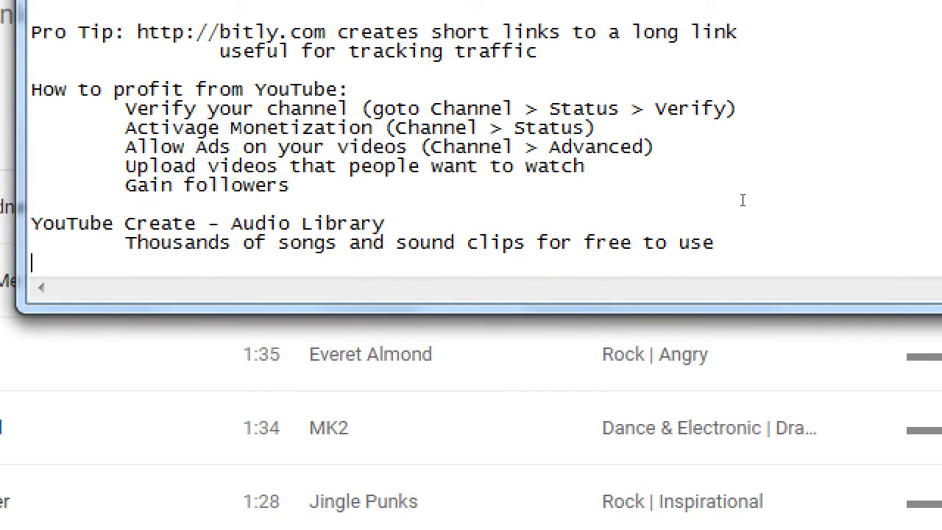
key("Tab")
type("However, ")
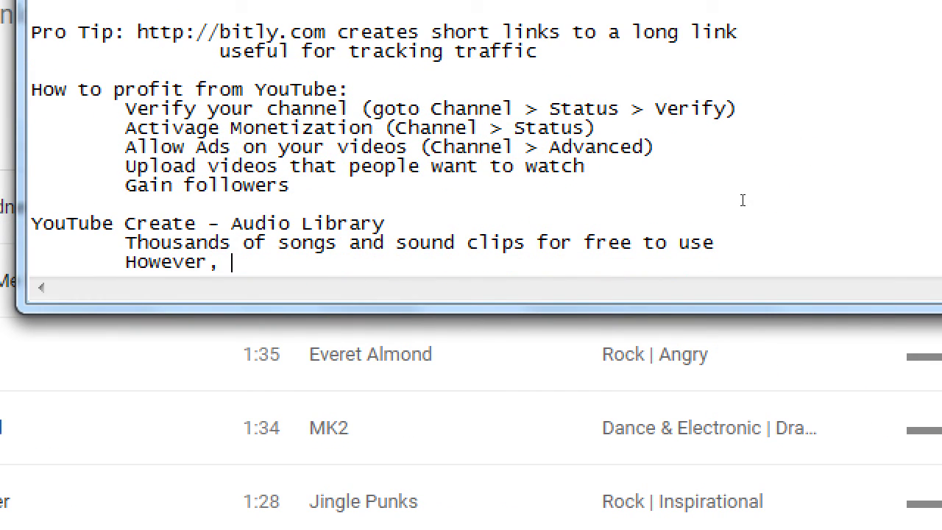
type("use the Attrr")
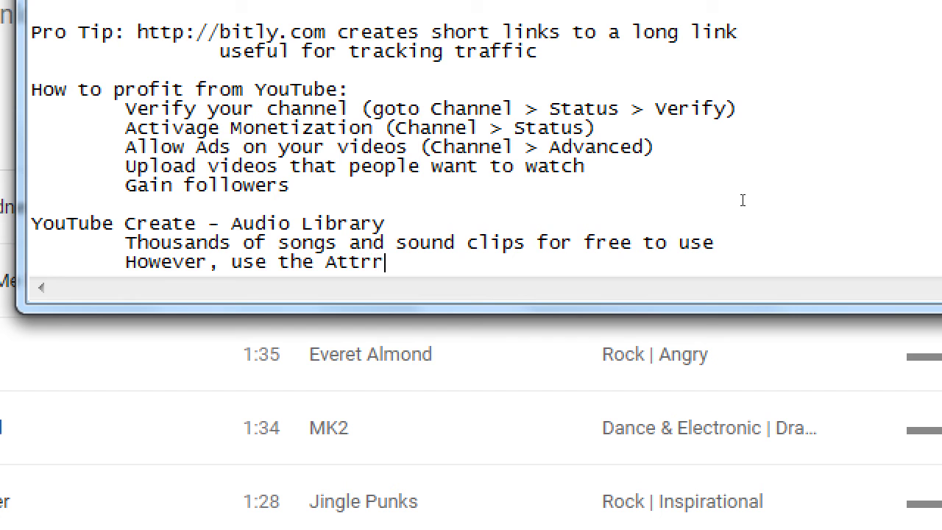
key("BackSpace")
type("ibution not req")
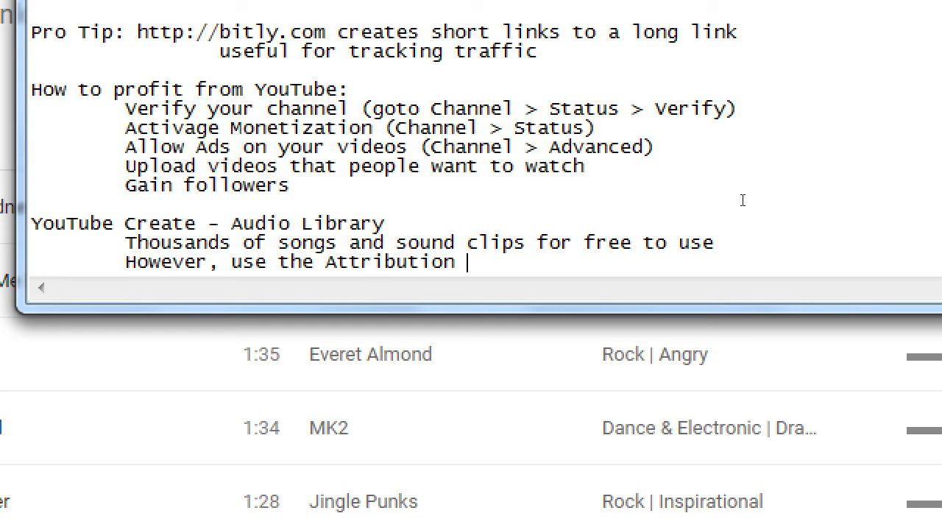
key("BackSpace")
key("BackSpace")
key("BackSpace")
key("BackSpace")
key("BackSpace")
key("BackSpace")
type("Not Req")
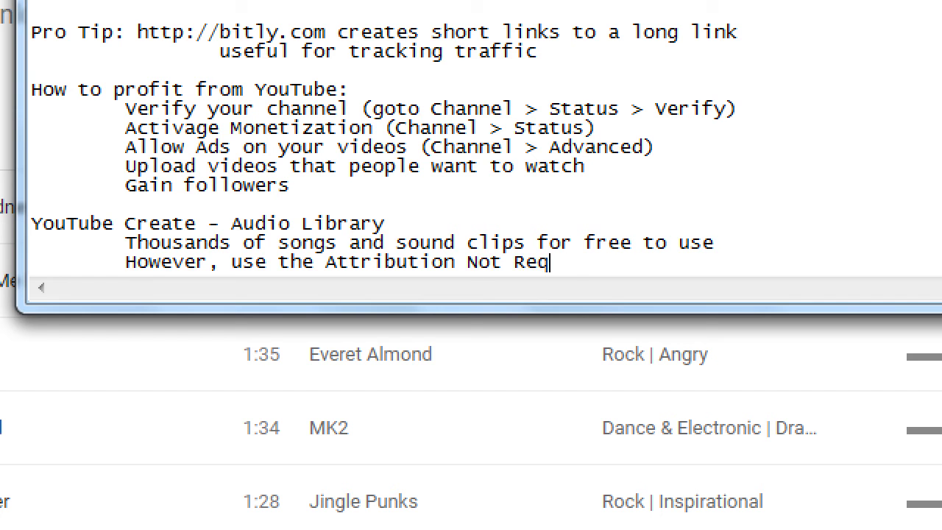
type("uired filter to av")
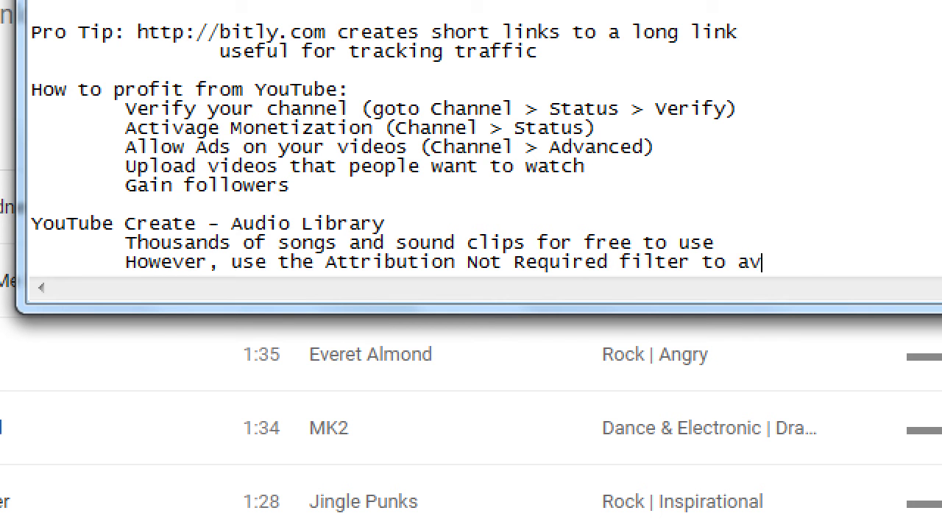
type("oid giving cred")
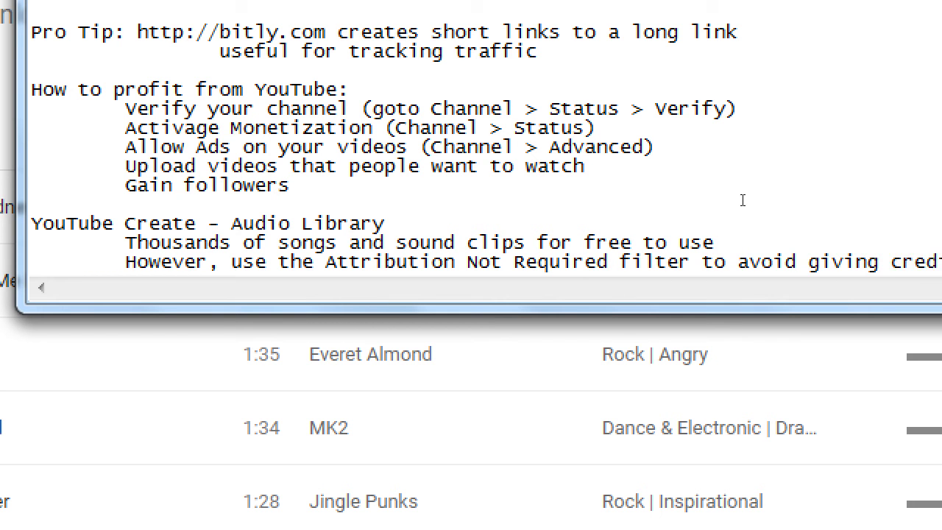
type("it")
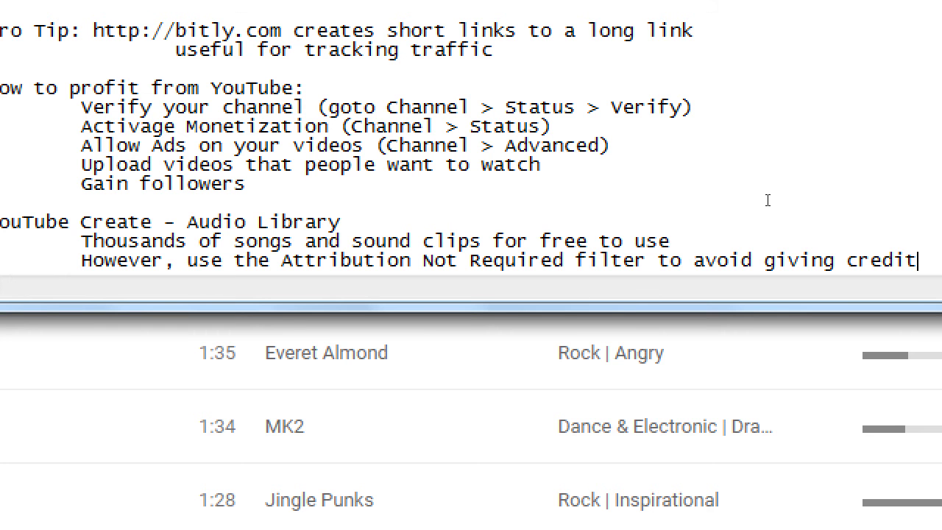
Return to the Audio Library in the browser and preview the tracks "Yiddish Sadness" and "You Make Me Feel Good"
key("super+minus")
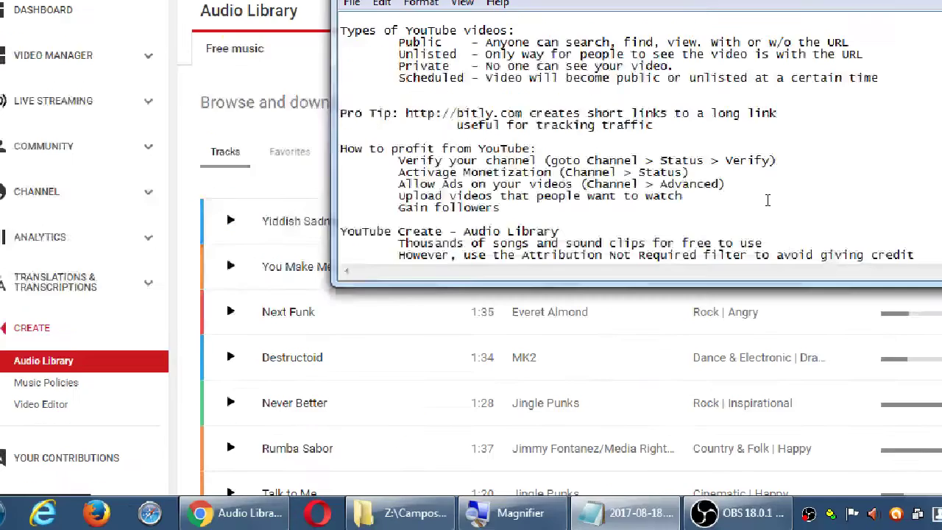
left_click(675, 9)
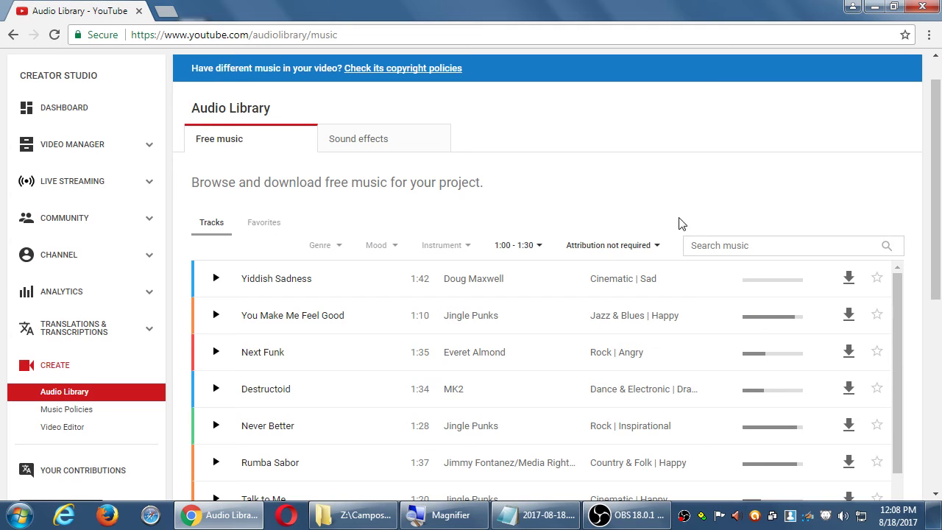
left_click(214, 279)
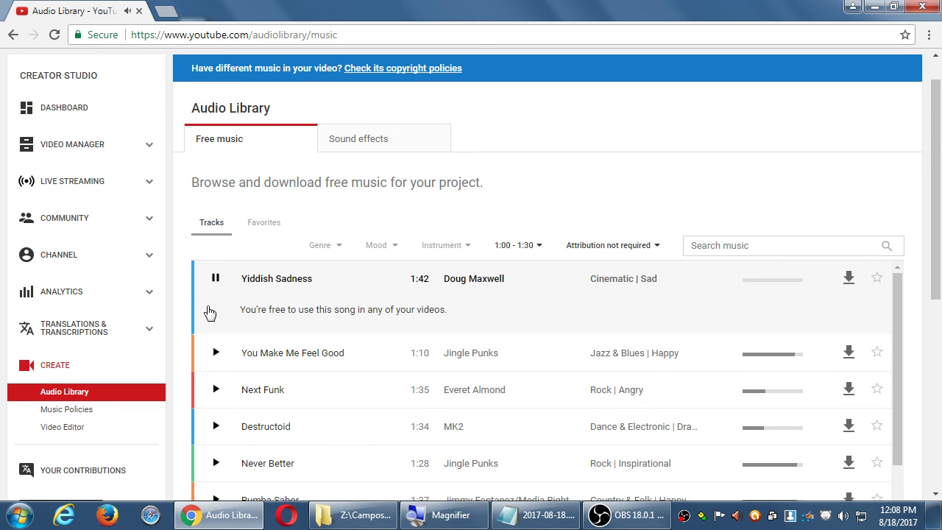
left_click(216, 353)
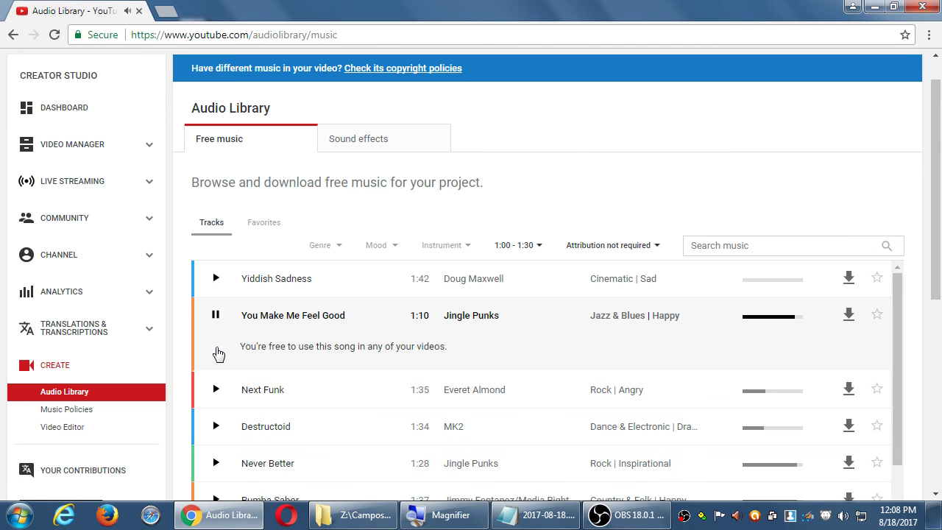
left_click(216, 315)
scroll(729, 389, "up", 1)
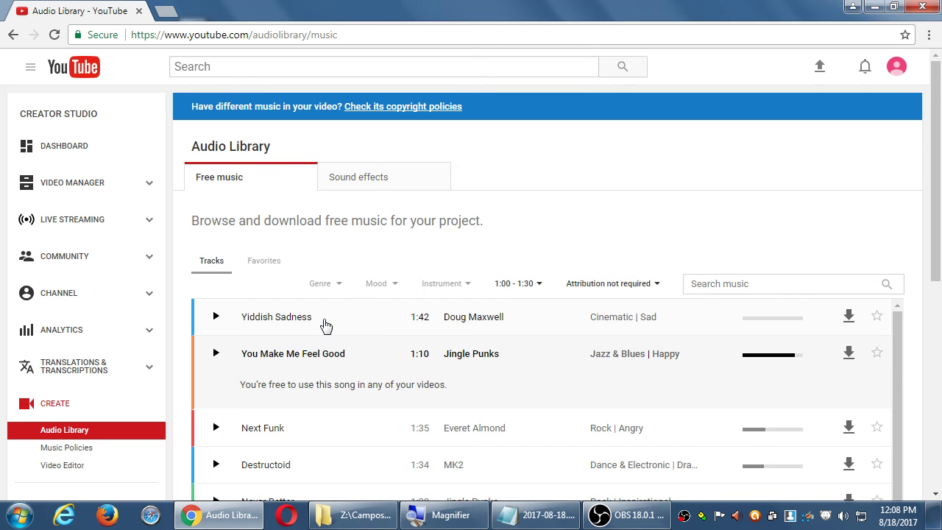
Preview the track "Next Funk", stop it, and browse the tracks further down the list
left_click(216, 429)
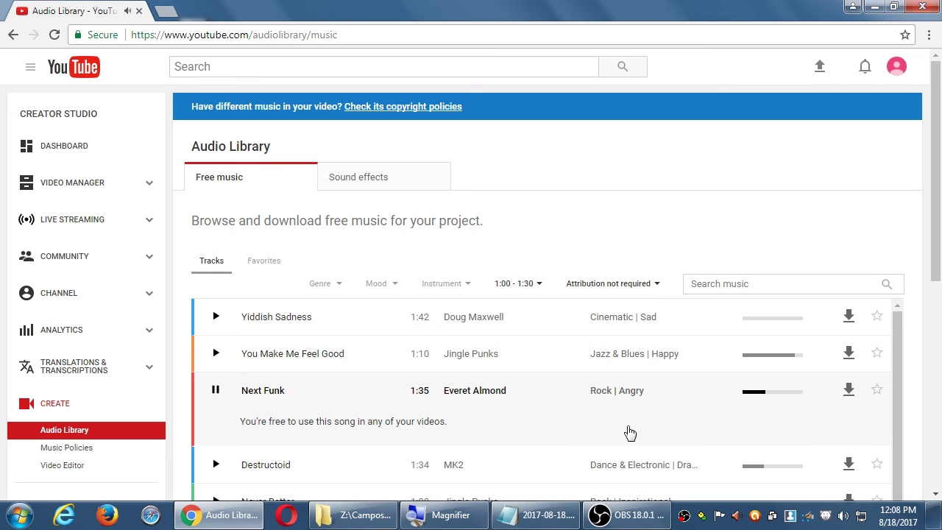
left_click(216, 391)
left_click_drag(936, 245, 911, 351)
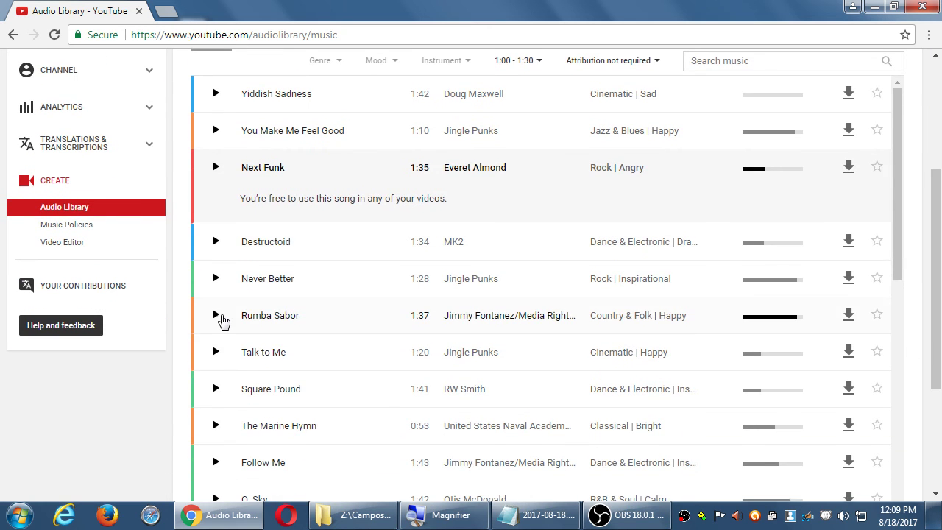
Preview the track "Rumba Sabor", stop it, and filter the free music by the Bass instrument
left_click(216, 318)
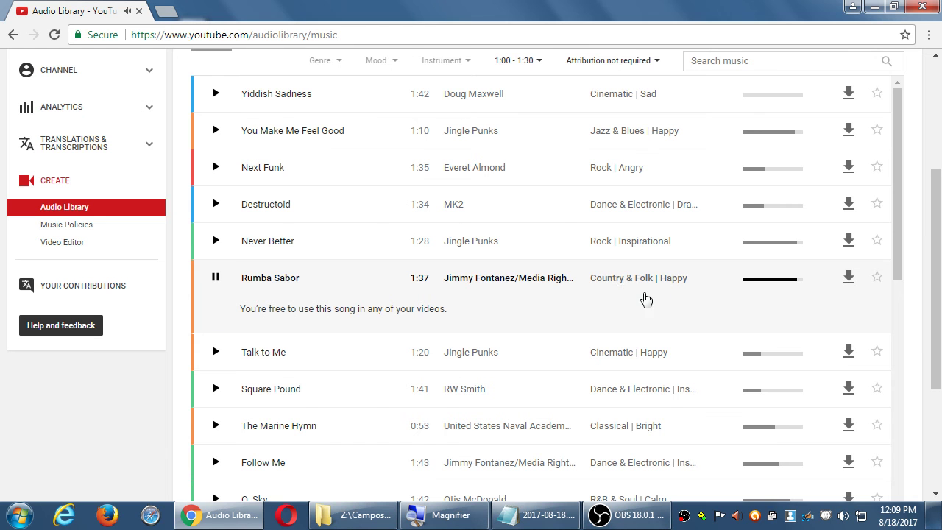
left_click(216, 280)
scroll(790, 303, "up", 1)
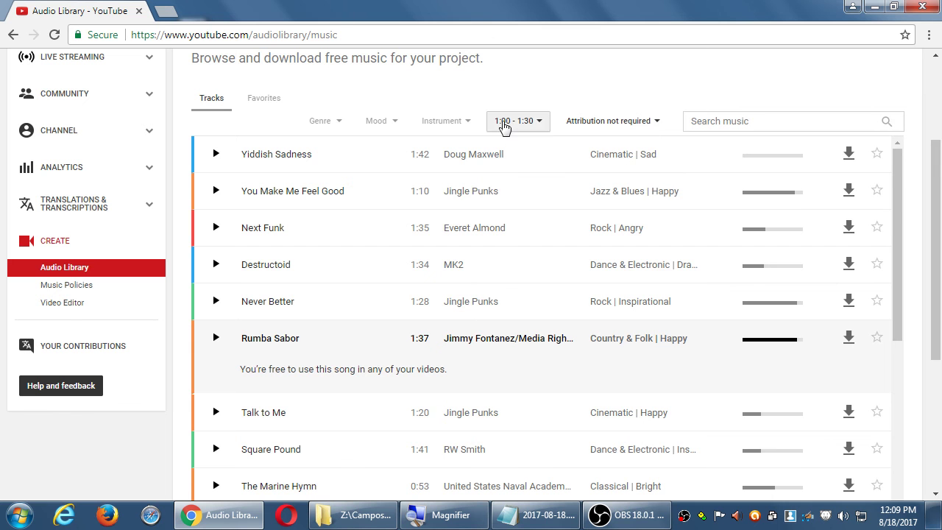
left_click(442, 124)
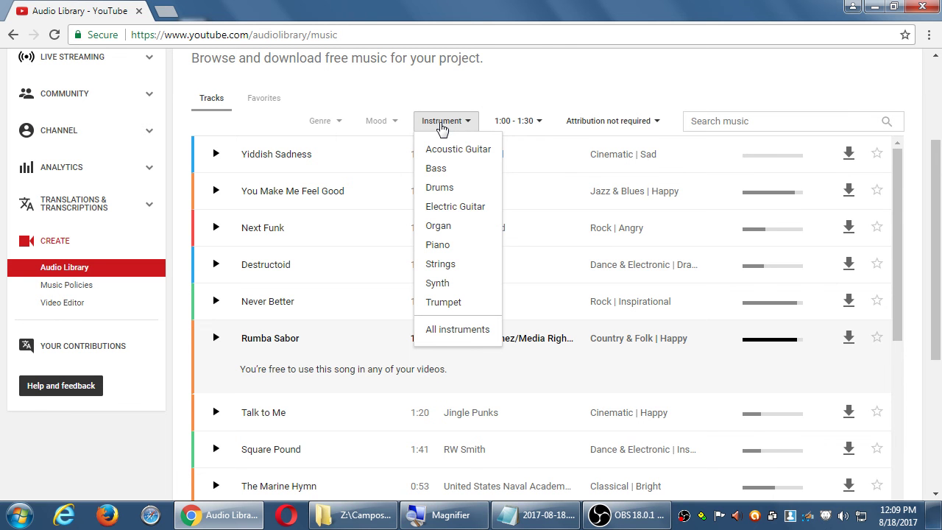
left_click(435, 168)
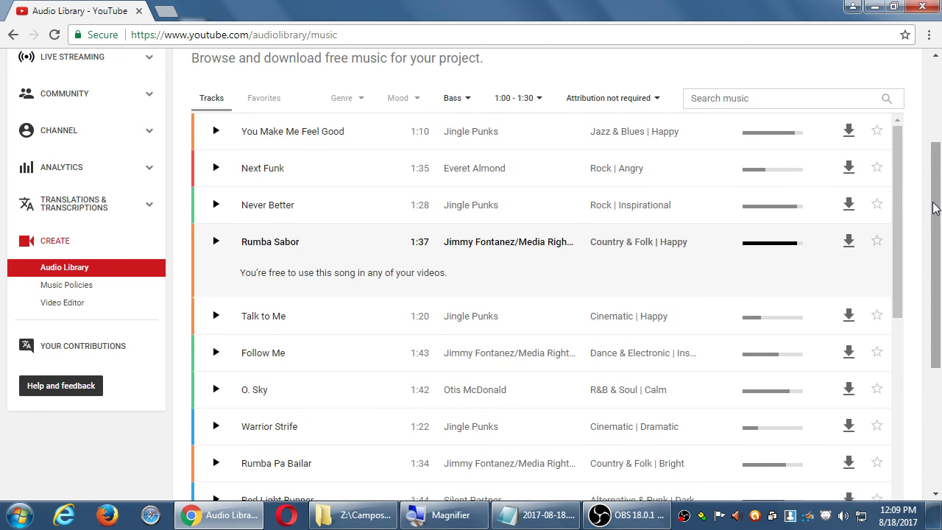
Preview the track "Warrior Strife" in the Bass-filtered list and stop it
left_click_drag(933, 208, 906, 210)
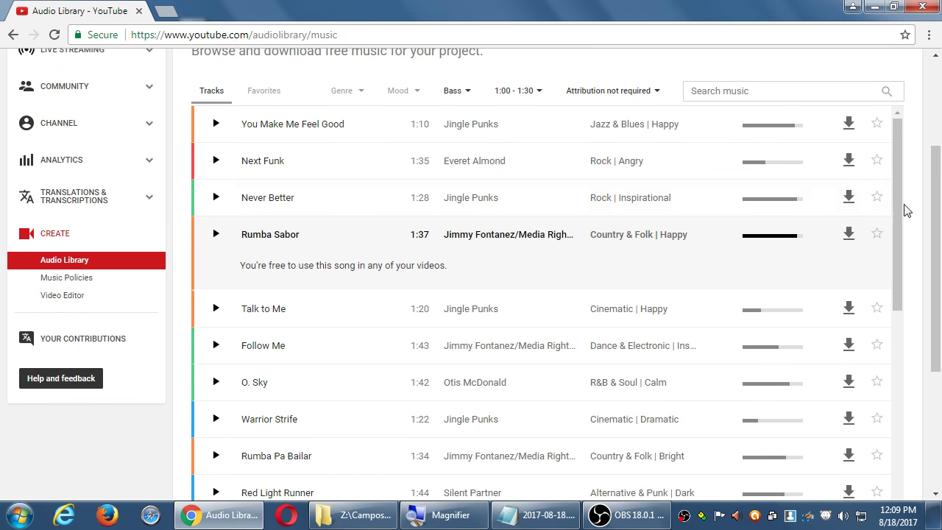
scroll(938, 280, "down", 2)
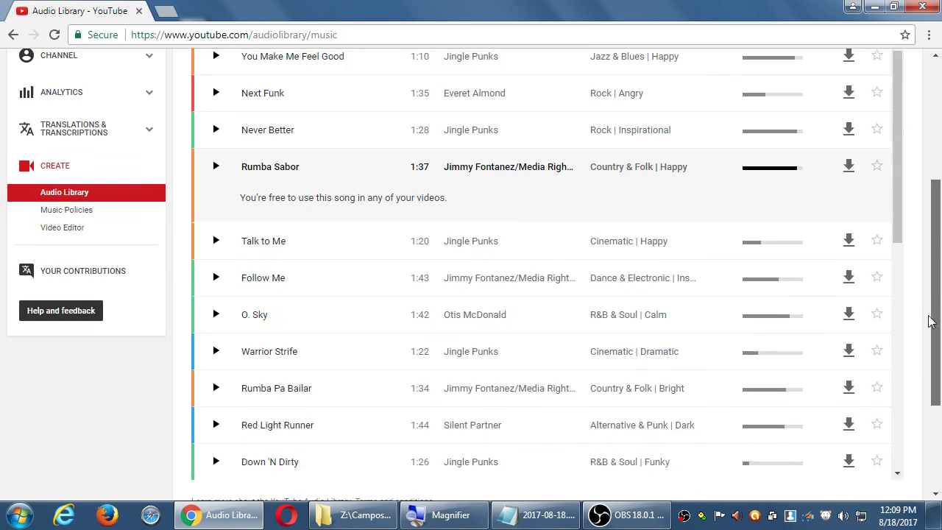
left_click(217, 293)
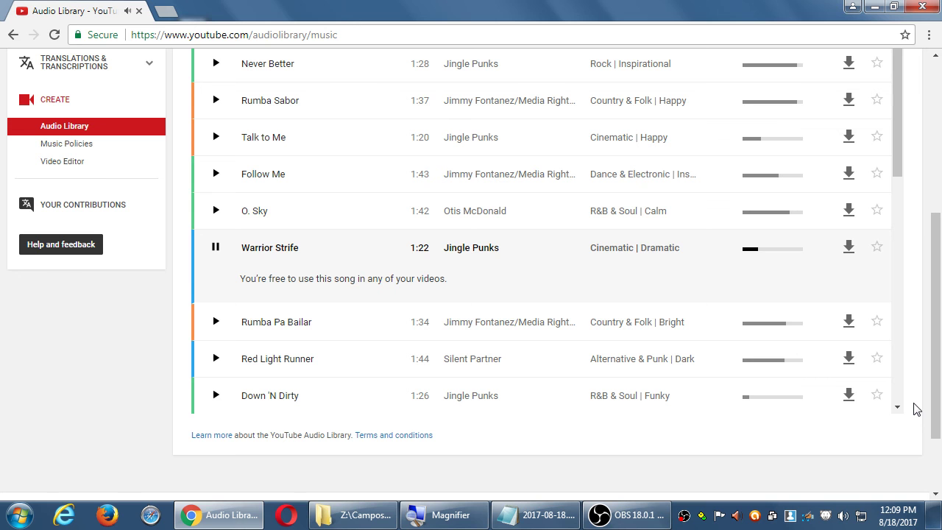
left_click(215, 247)
Browse further down the Bass tracks and briefly preview the "Party House" track
left_click(897, 404)
scroll(897, 402, "down", 10)
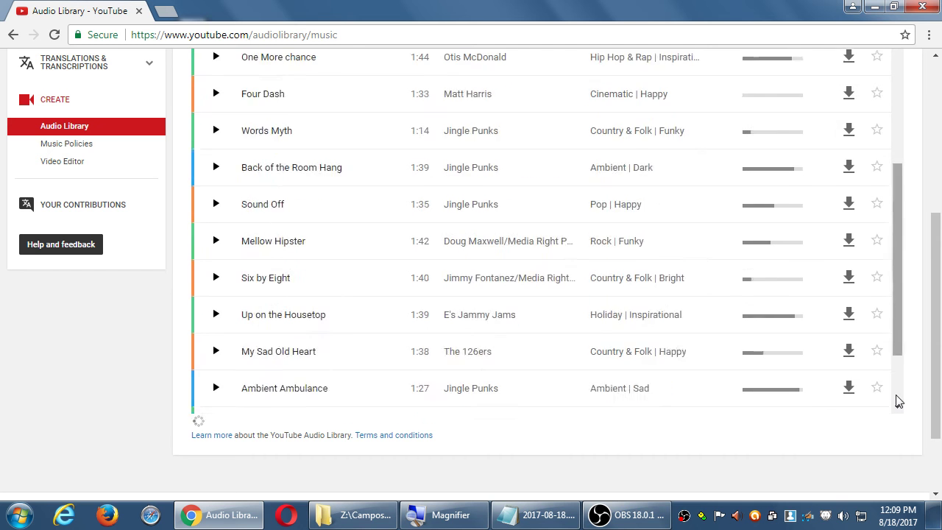
scroll(901, 398, "down", 10)
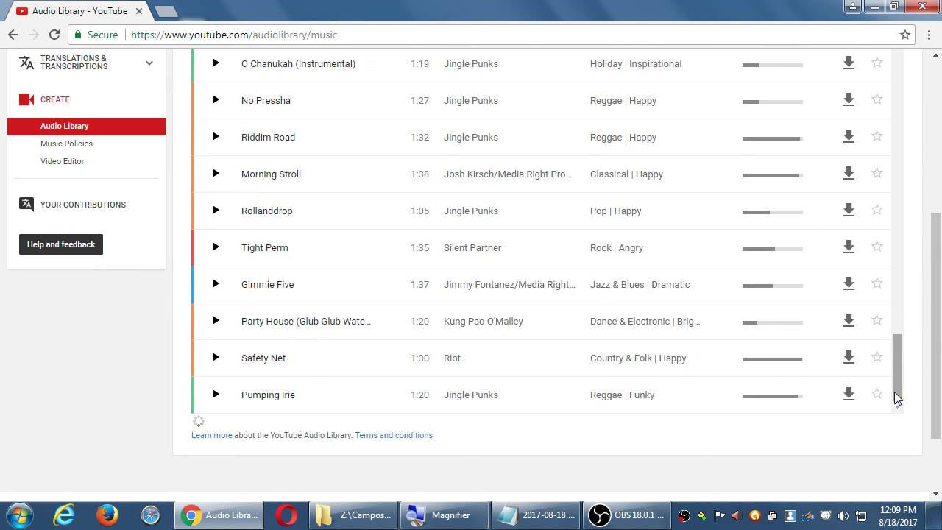
left_click(215, 318)
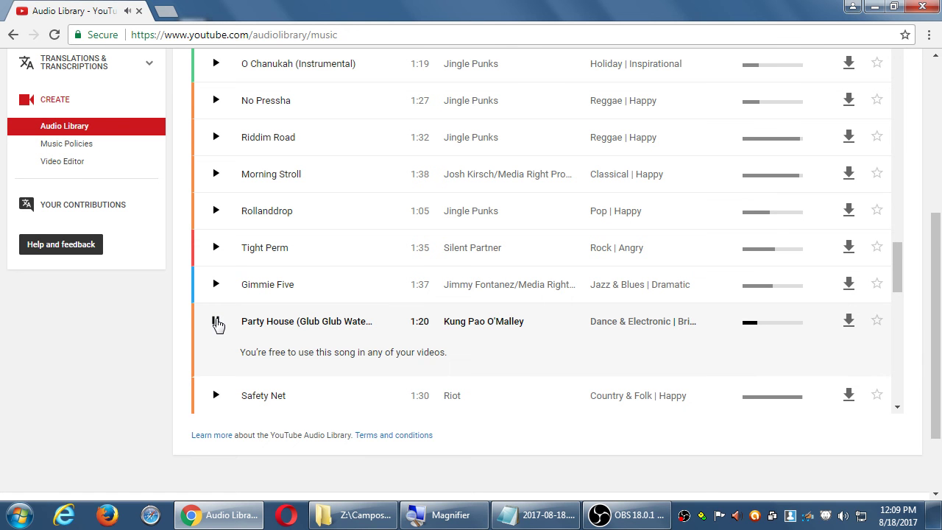
left_click(217, 323)
Return to the music filters and briefly preview the track "Angelic Happiness"
scroll(938, 96, "up", 5)
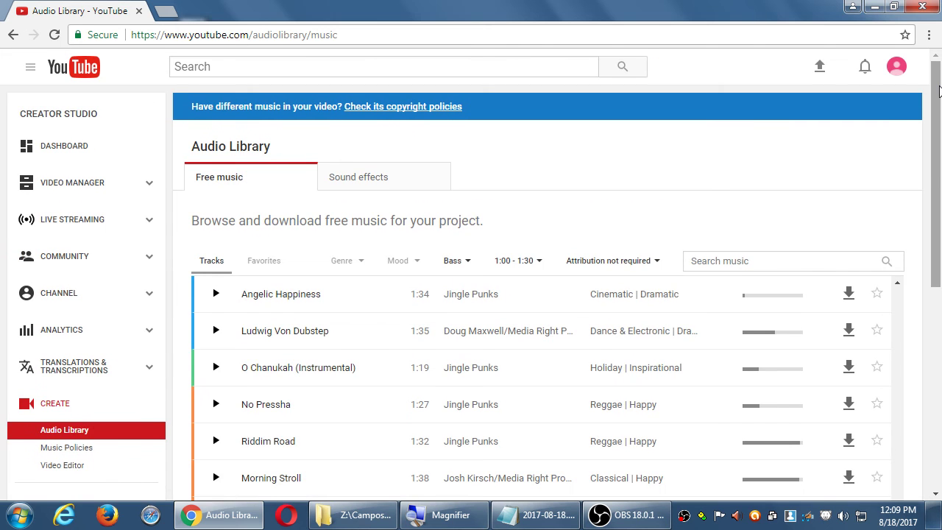
left_click_drag(939, 90, 935, 134)
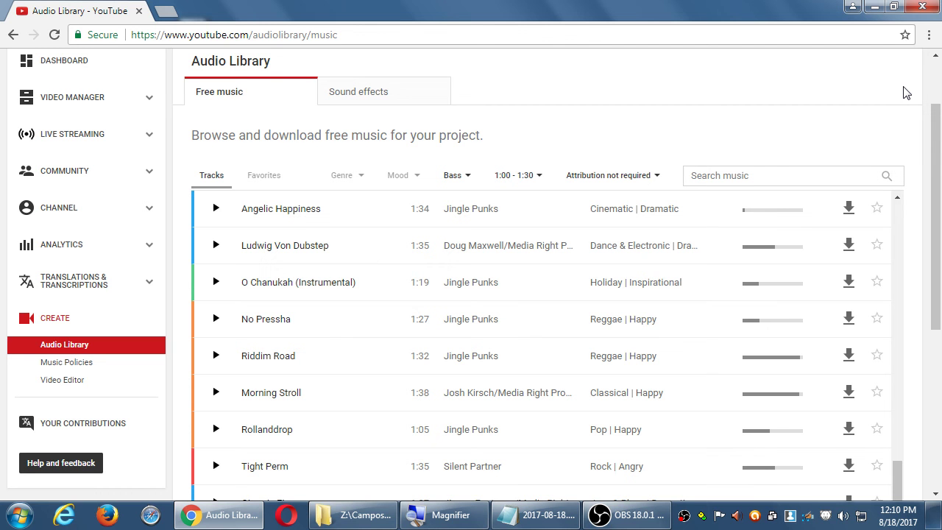
left_click(218, 211)
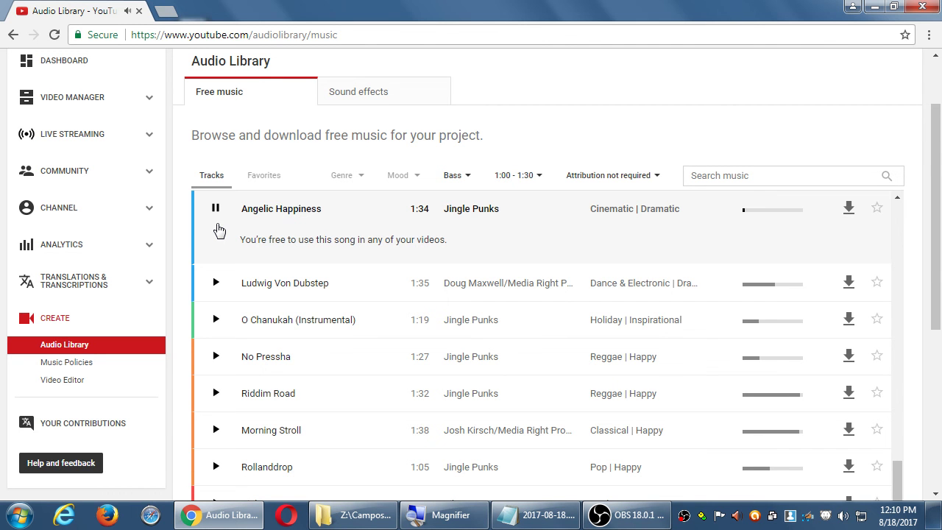
left_click(216, 209)
Download the track "Ludwig Von Dubstep" and briefly preview it
left_click_drag(934, 151, 929, 189)
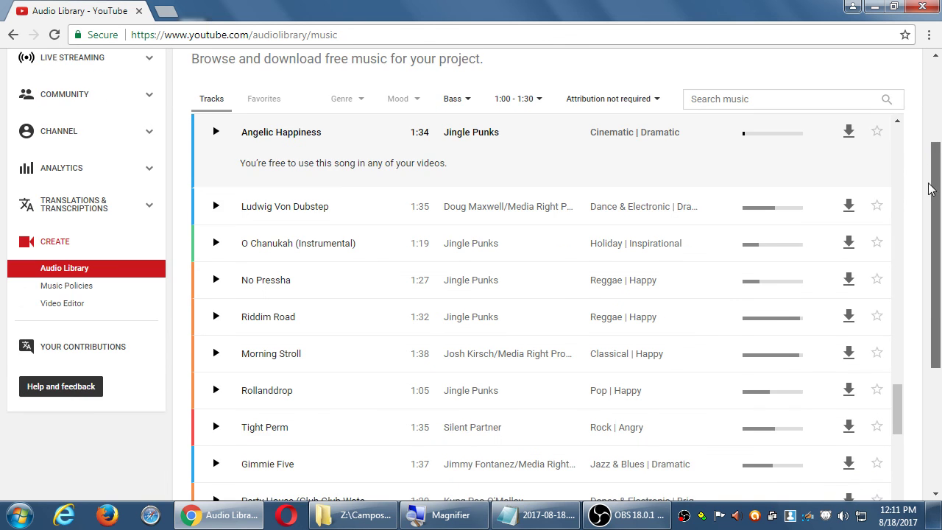
left_click(849, 206)
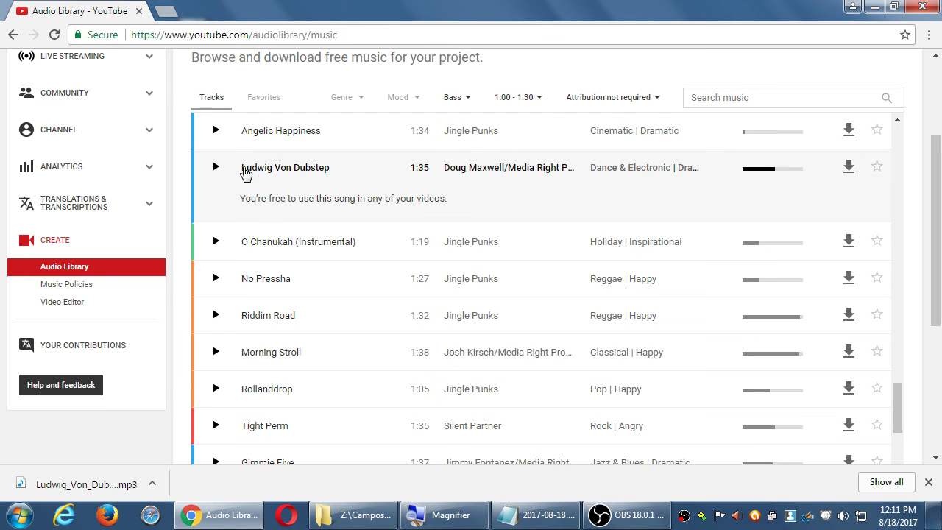
left_click(216, 168)
left_click(216, 168)
Open the Audio Library's sound effects and briefly preview "Sneakers Run Light Grit"
scroll(786, 253, "up", 2)
scroll(786, 253, "up", 4)
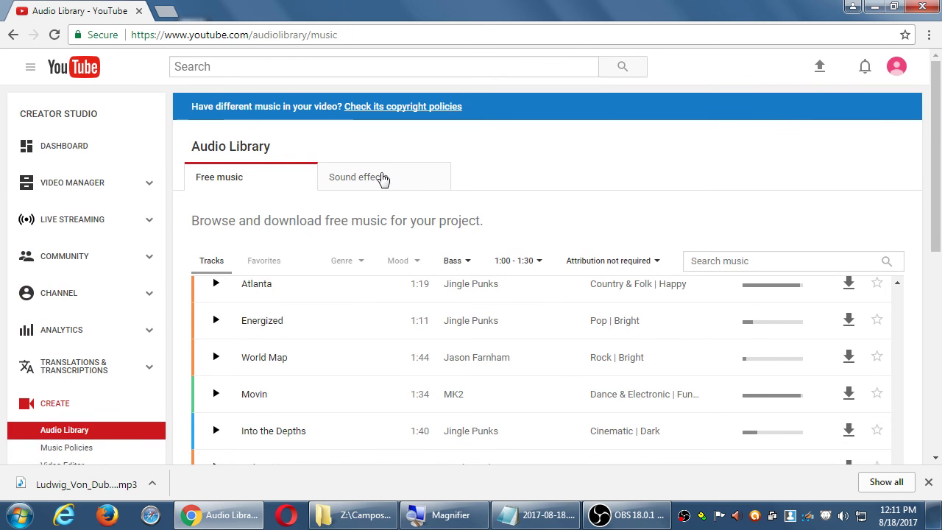
left_click(381, 178)
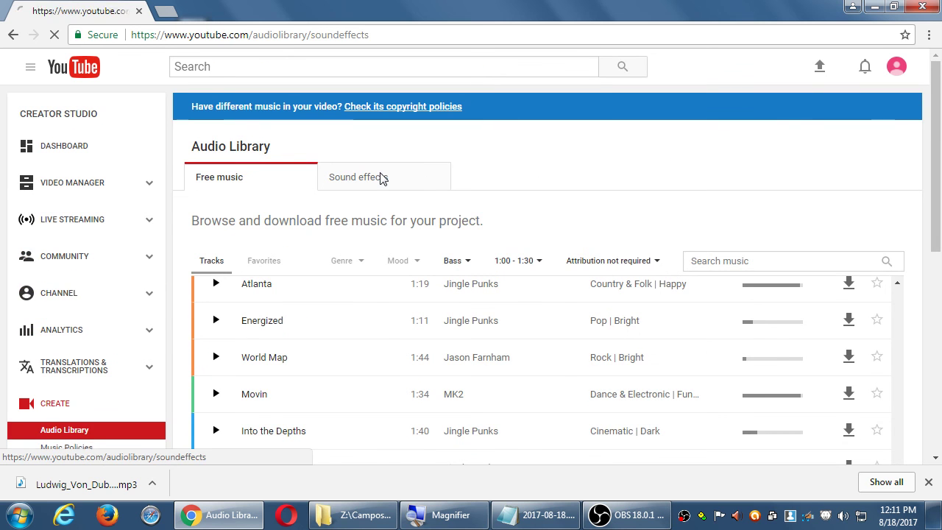
left_click(928, 482)
scroll(919, 421, "down", 3)
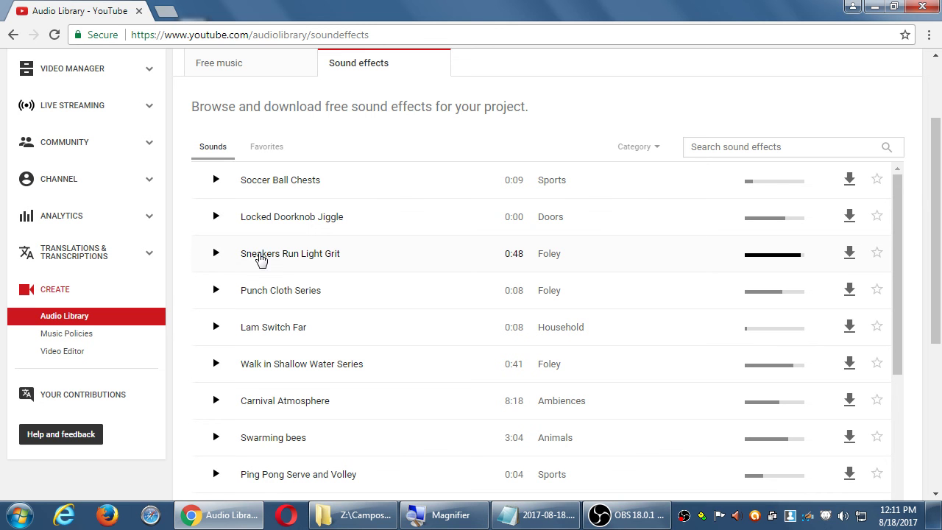
left_click(216, 254)
left_click(217, 254)
Search the sound effects for "cat" and preview "Cat Purr Close" and the 0:19 "Cat Purr"
left_click(757, 147)
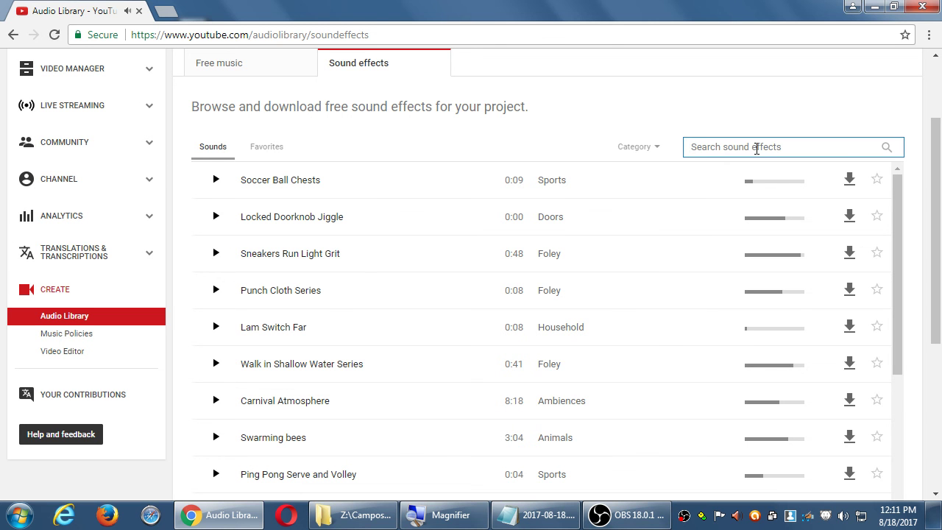
type("cat")
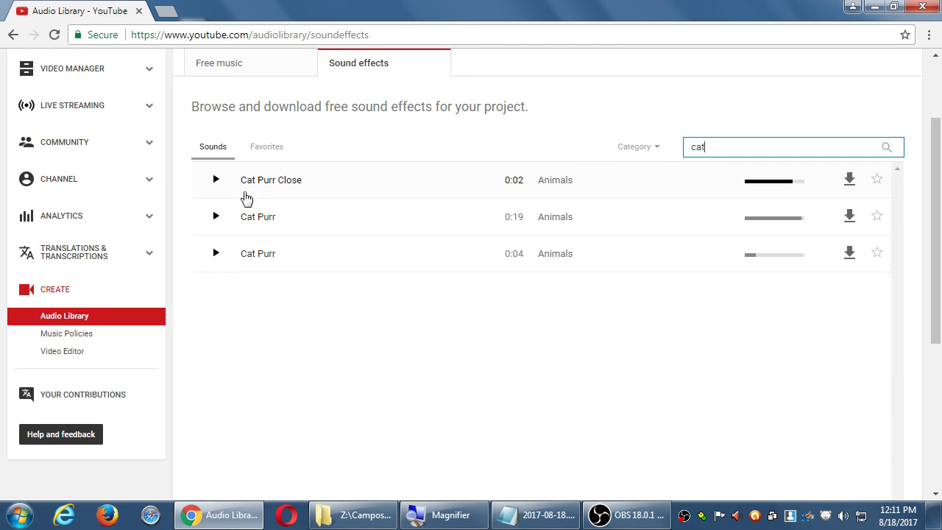
left_click(215, 181)
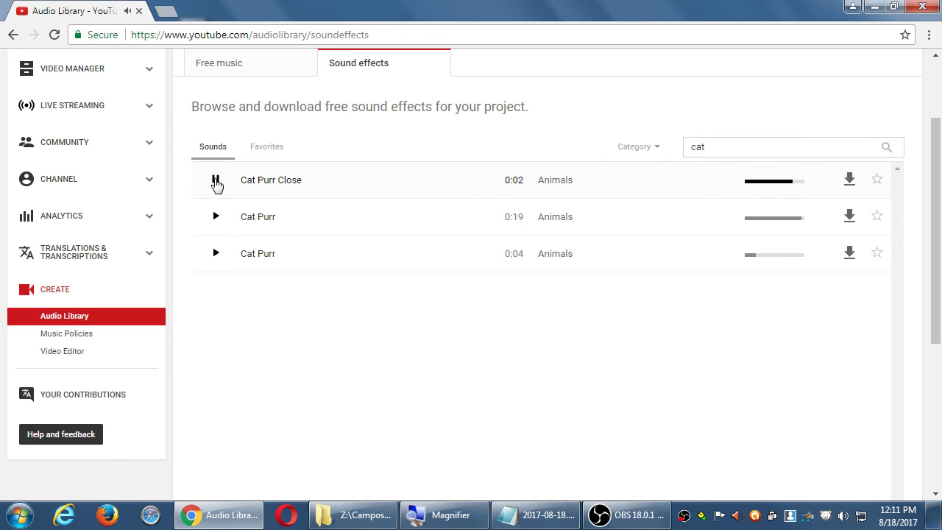
left_click(215, 218)
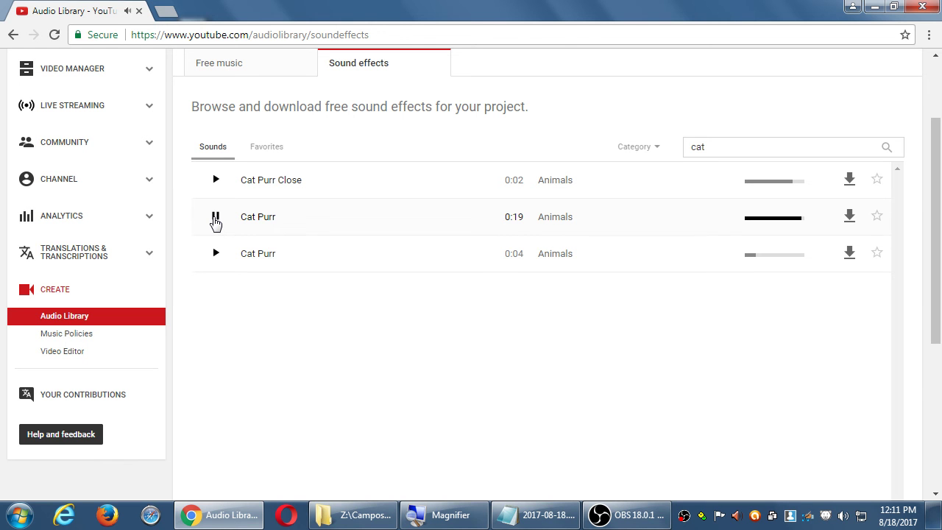
Search the sound effects for "bark" and preview "Barnyard with Animals"
double_click(727, 149)
type("bark")
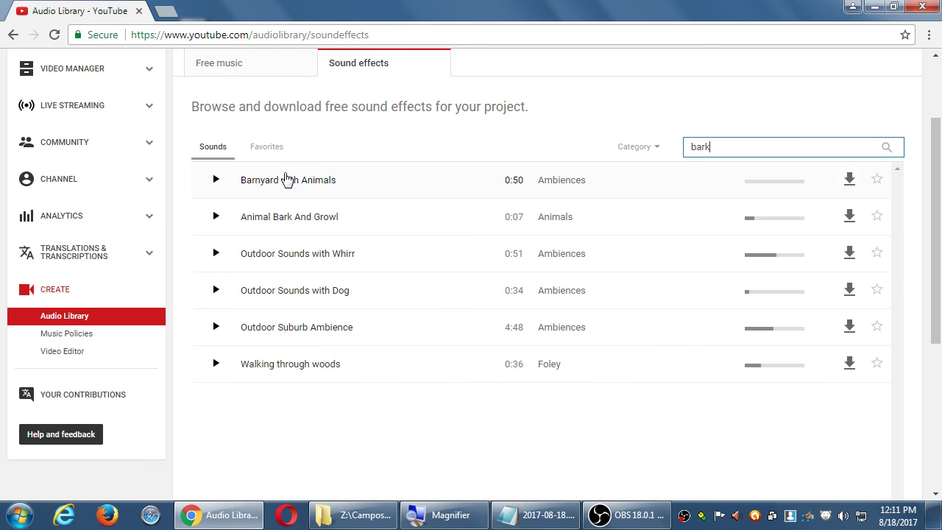
left_click(216, 181)
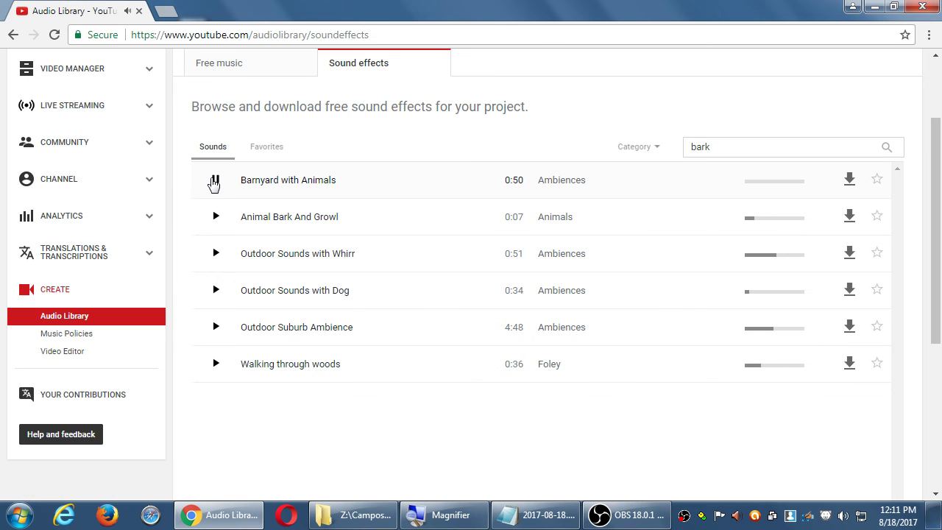
Switch to the free music, back to the sound effects, and return to the free music
left_click(242, 72)
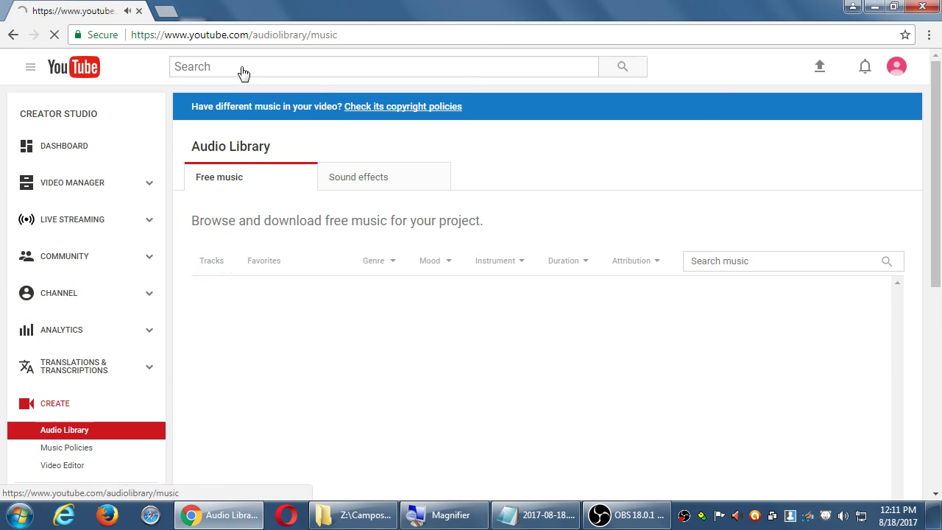
left_click(369, 184)
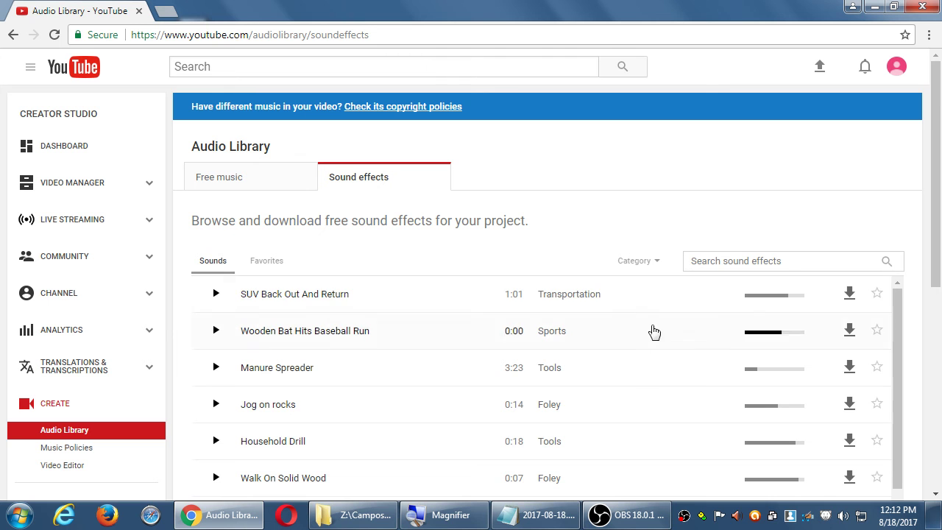
left_click(213, 179)
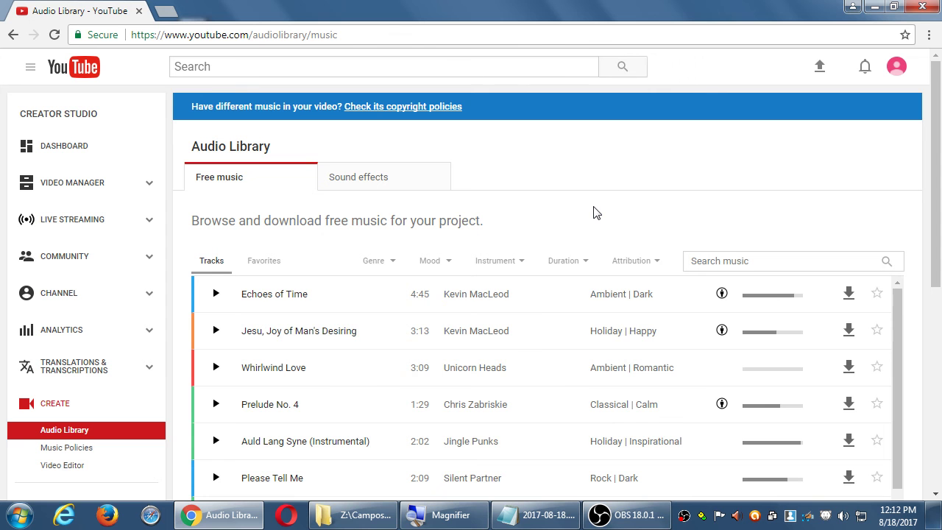
Show the attribution terms of "Echoes of Time" and filter the free music to "Attribution not required"
left_click(350, 305)
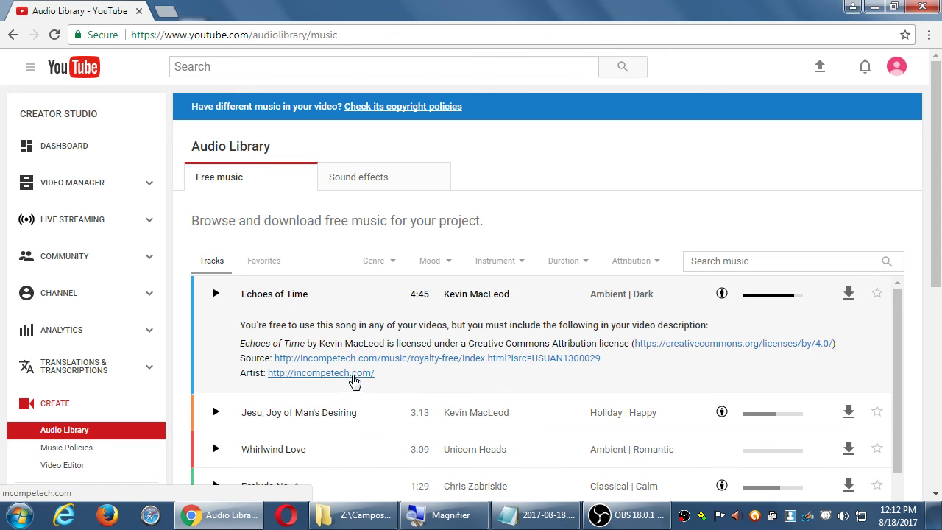
left_click(636, 270)
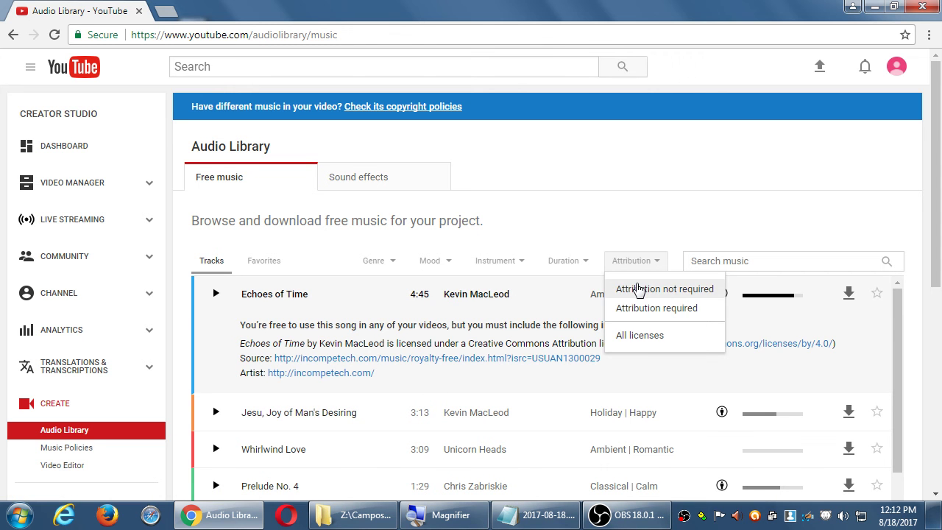
left_click(637, 289)
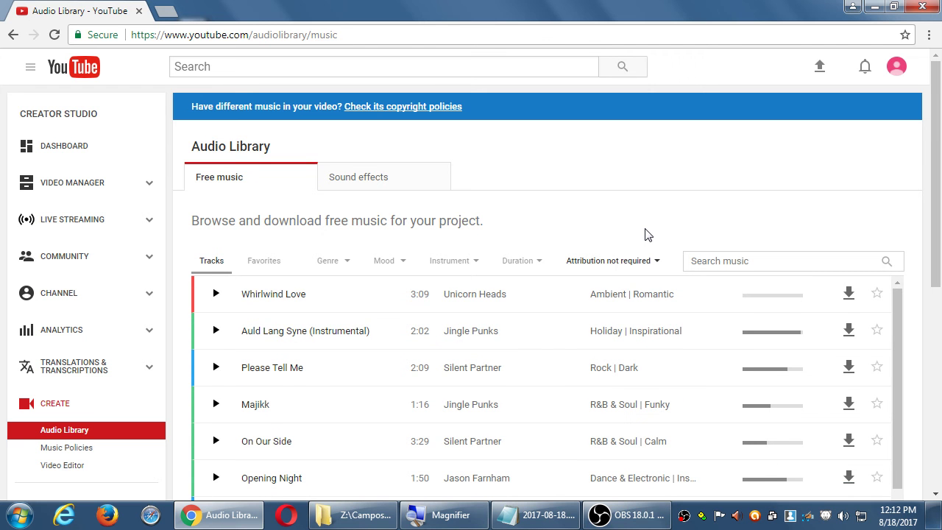
Preview the tracks "Whirlwind Love" and "Auld Lang Syne (Instrumental)", and stop playback
left_click(215, 296)
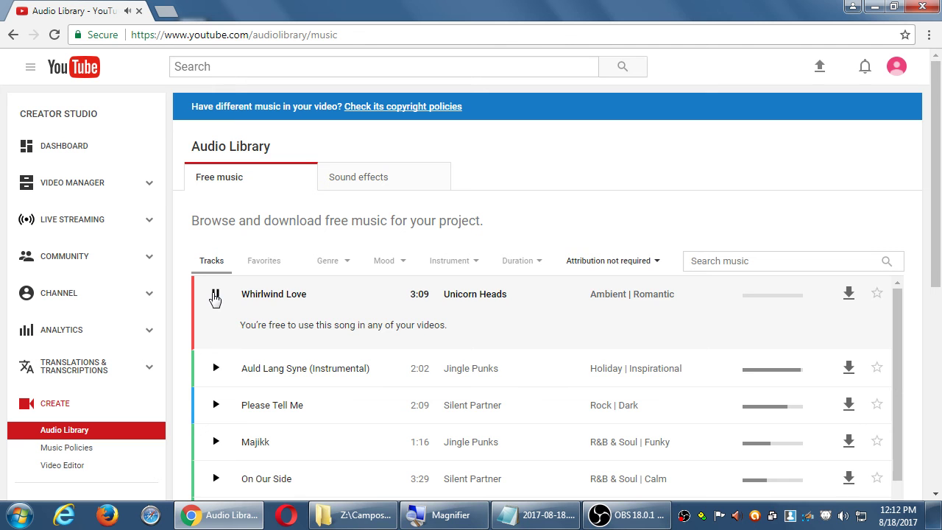
left_click(215, 368)
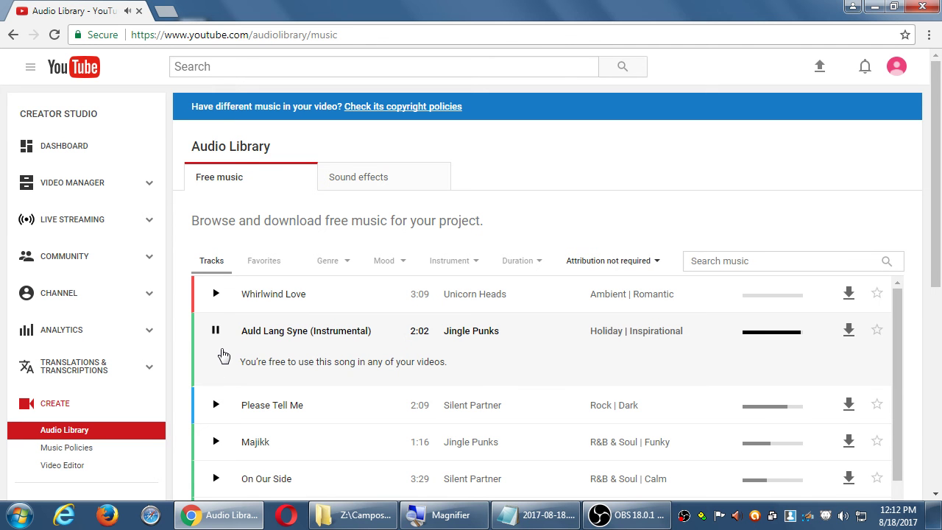
left_click(215, 331)
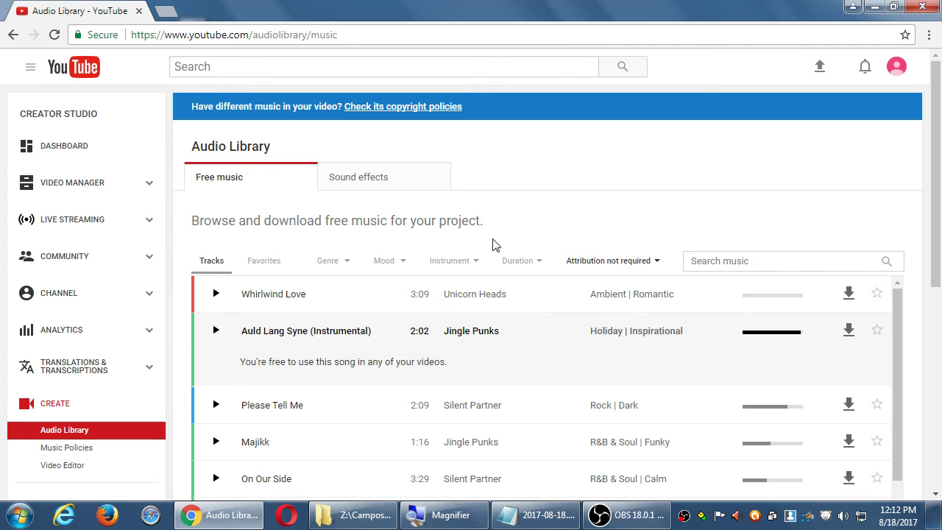